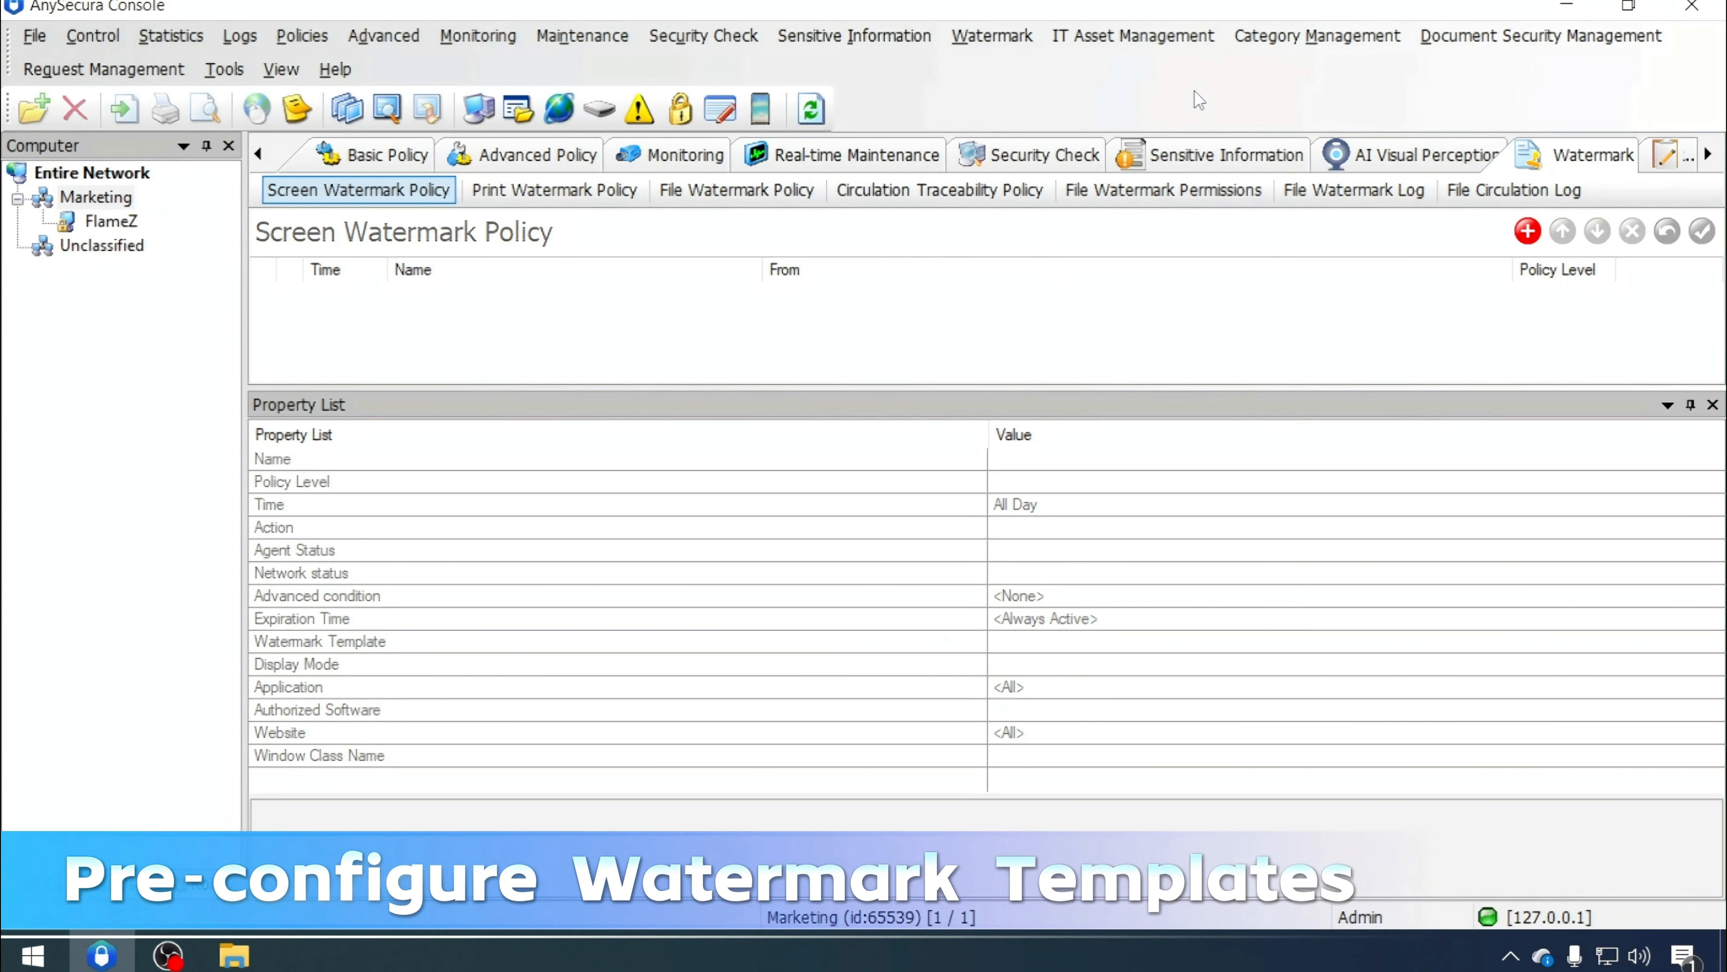
# Open the watermark template library and create a new blank screen watermark template
pyautogui.click(1268, 42)
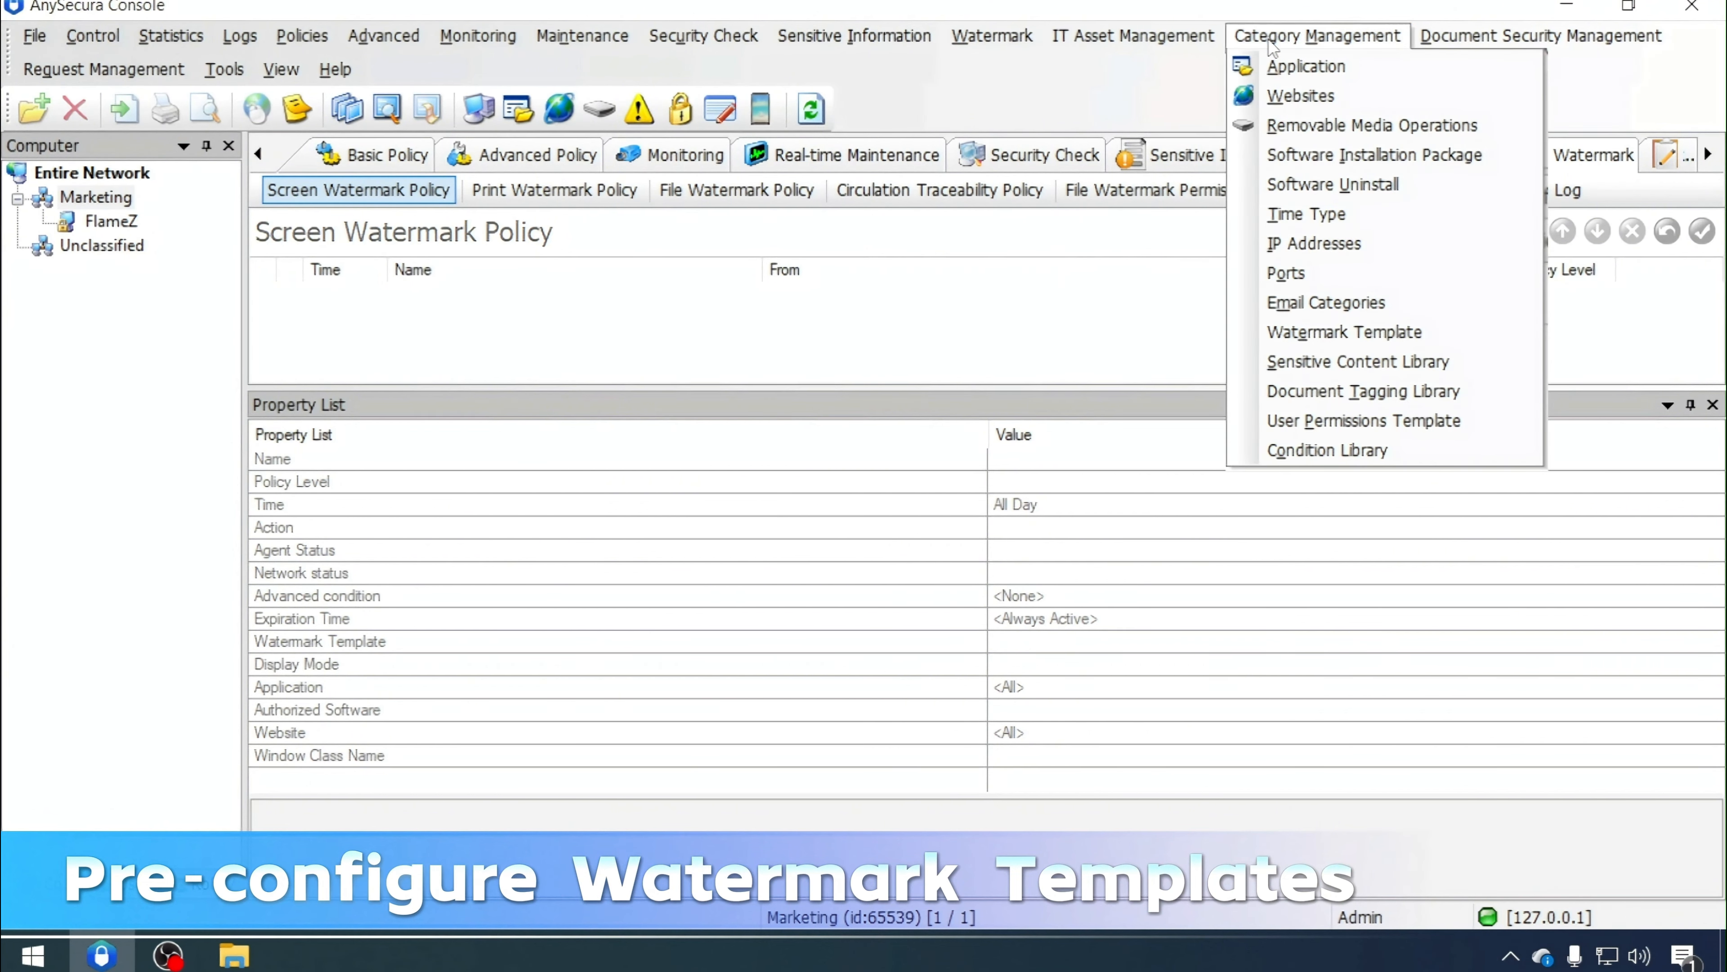
pyautogui.click(1307, 333)
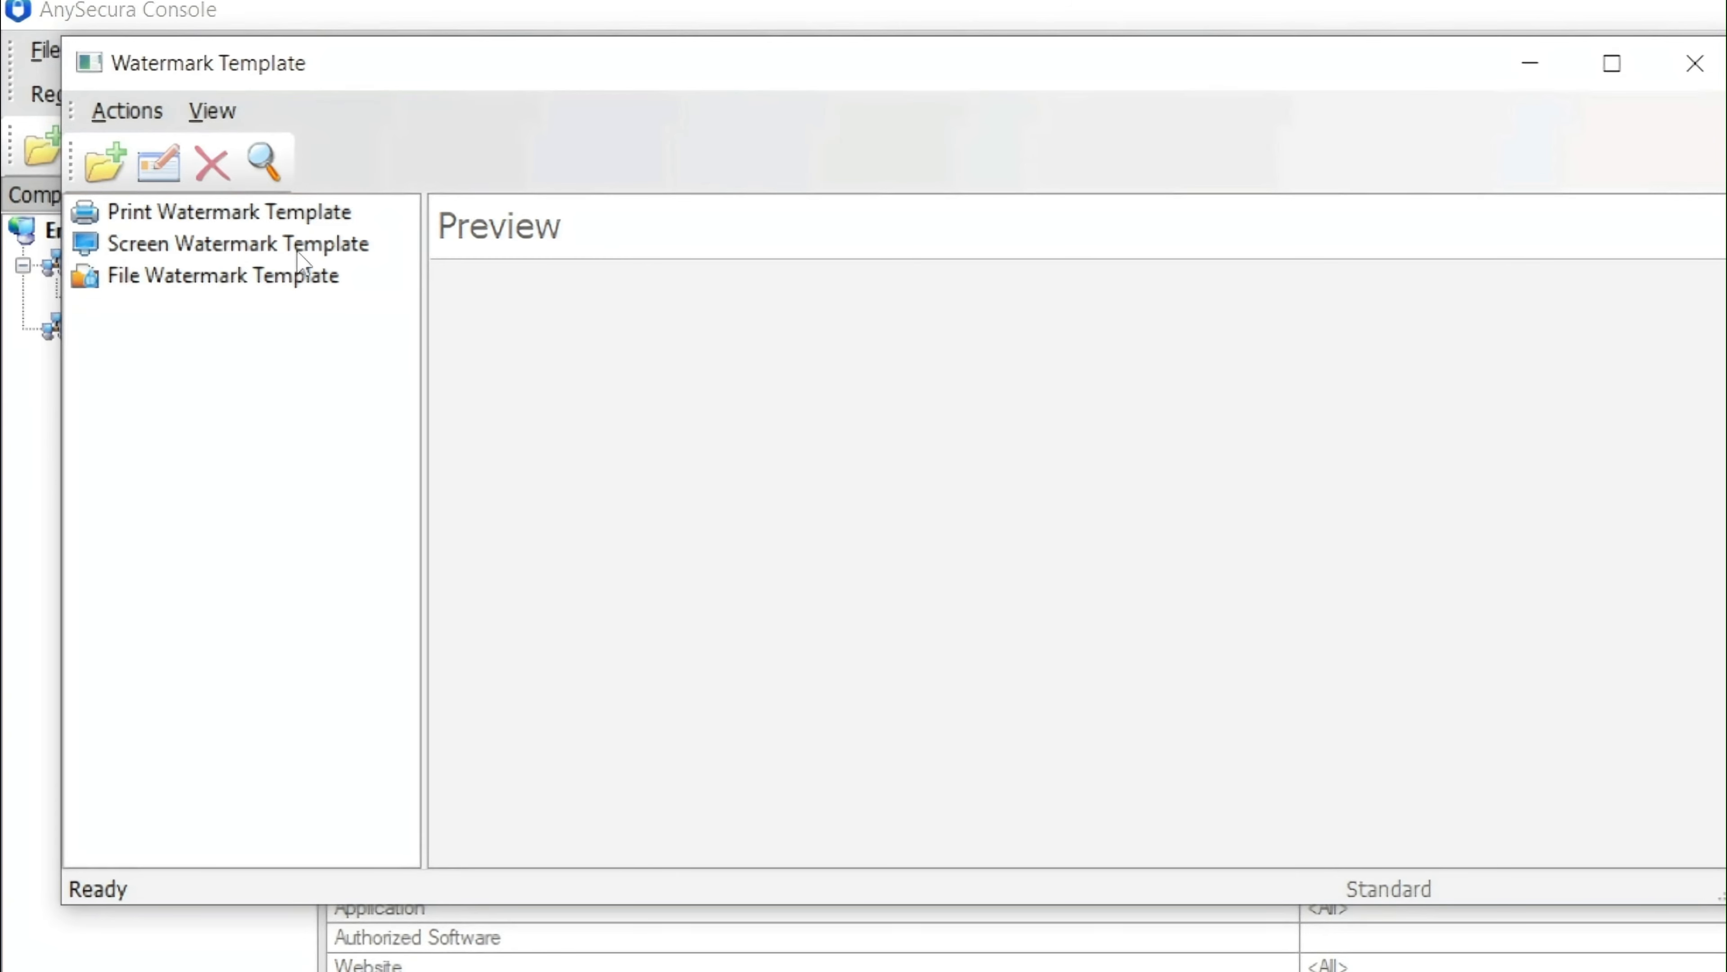
pyautogui.click(297, 251)
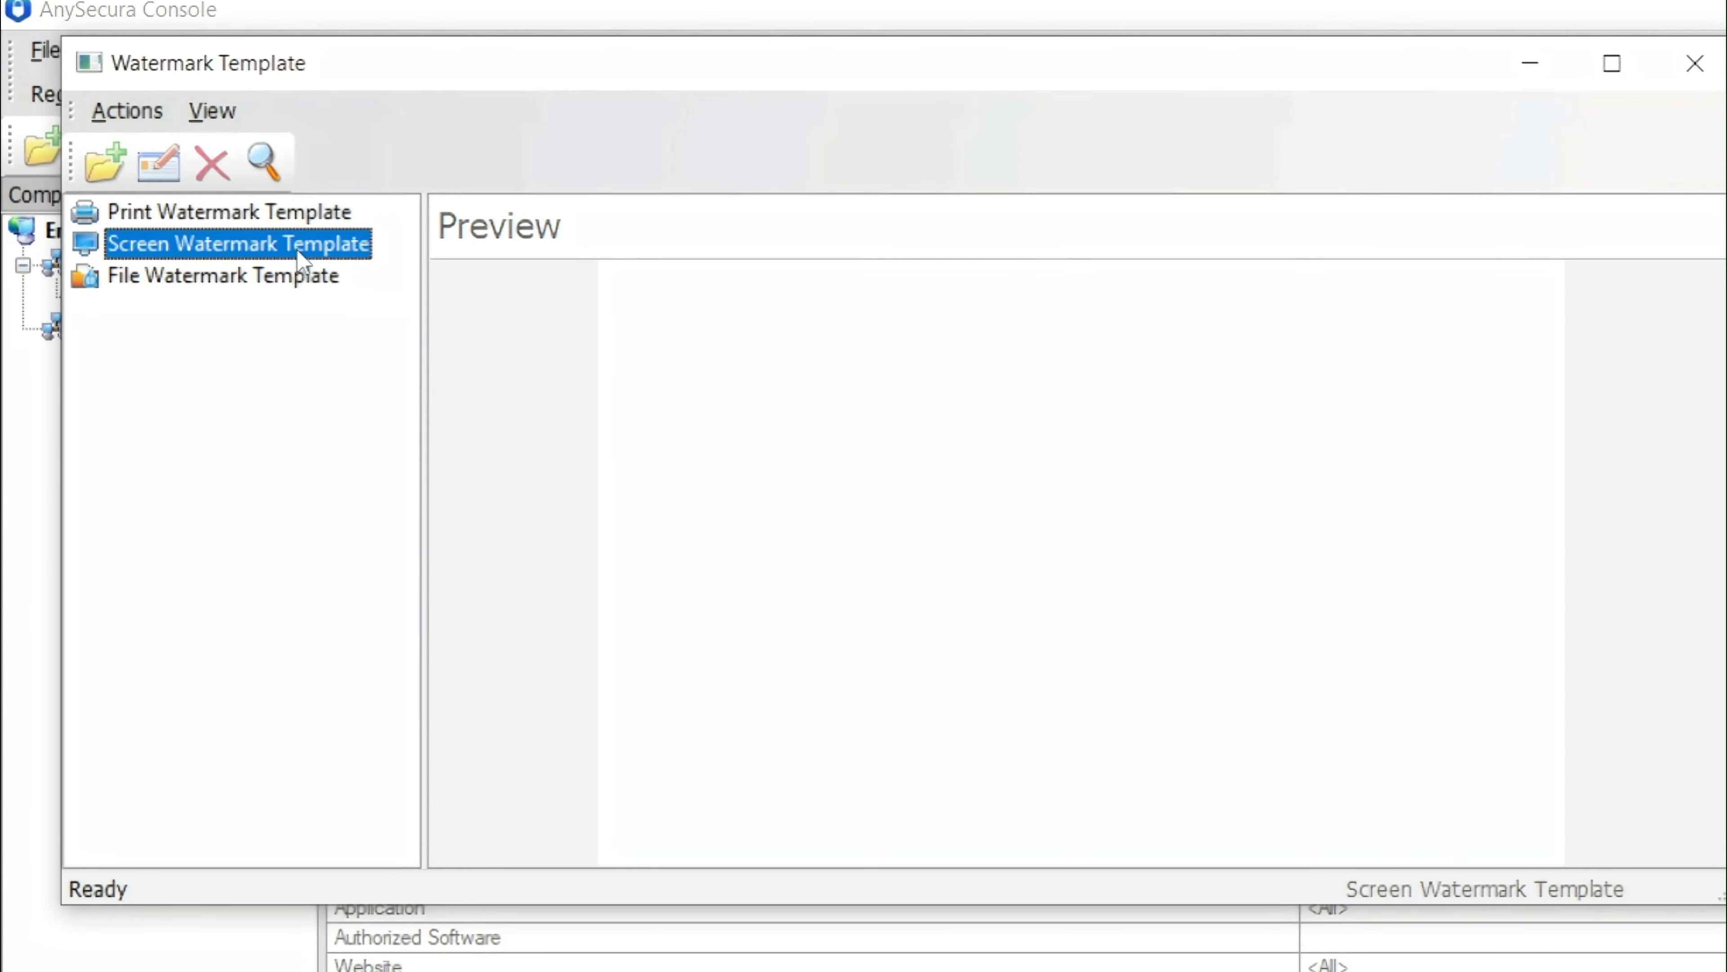
pyautogui.click(107, 167)
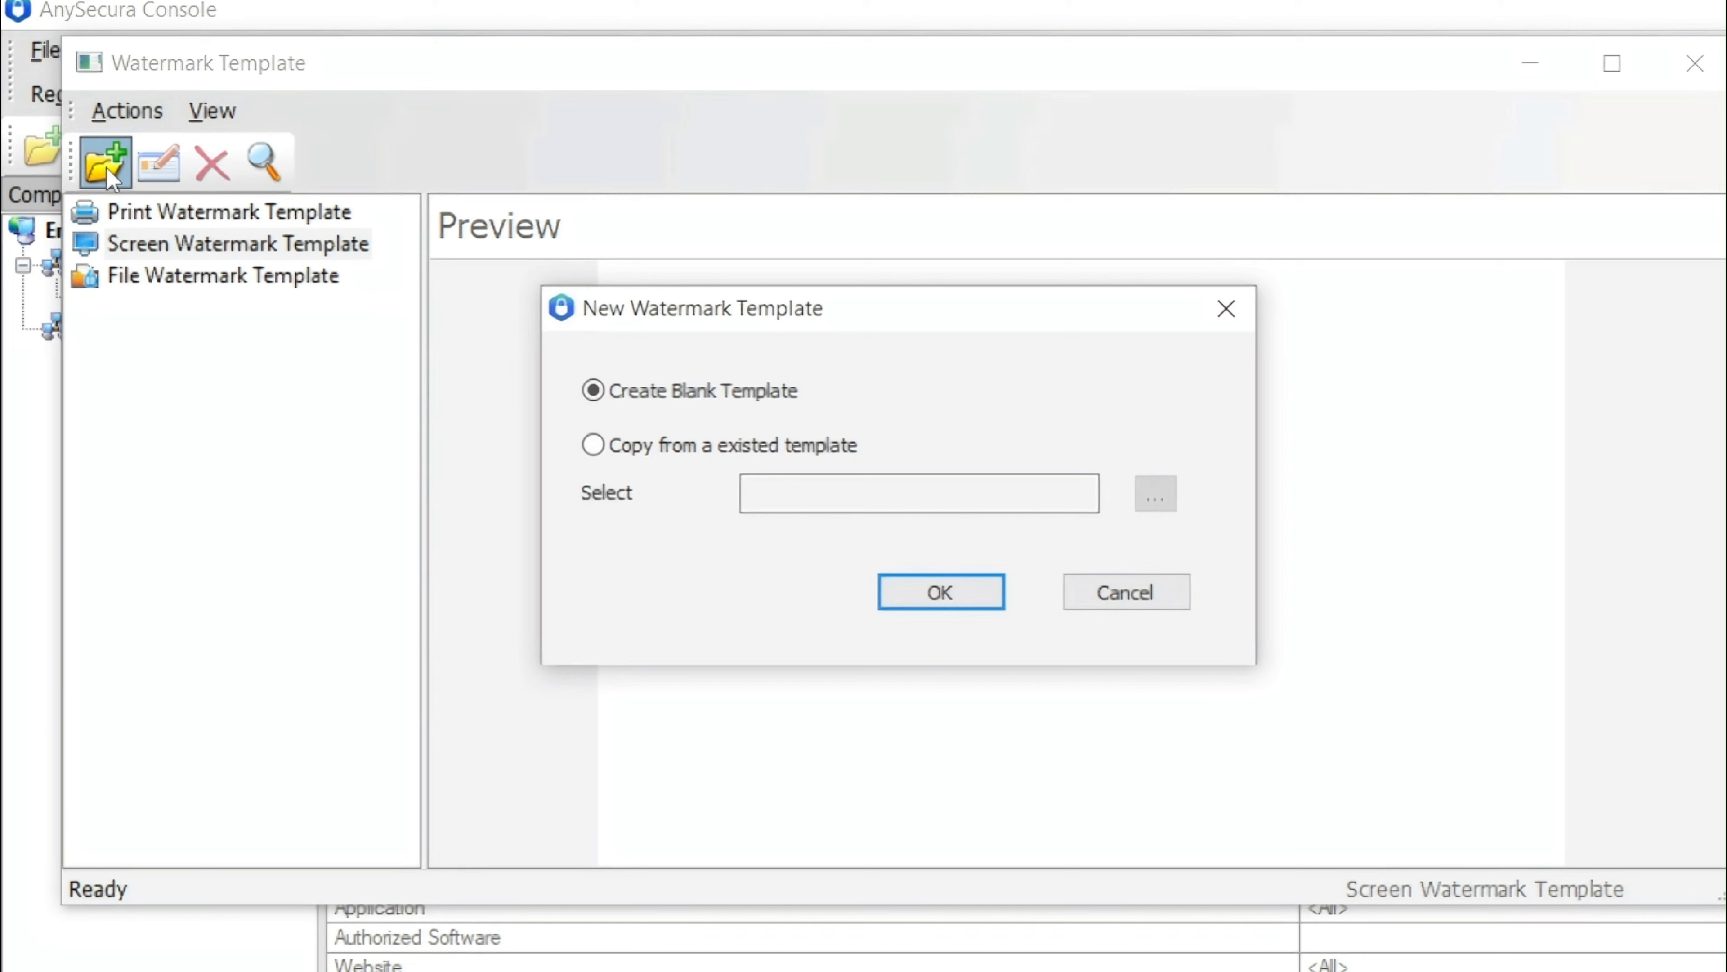
pyautogui.click(969, 589)
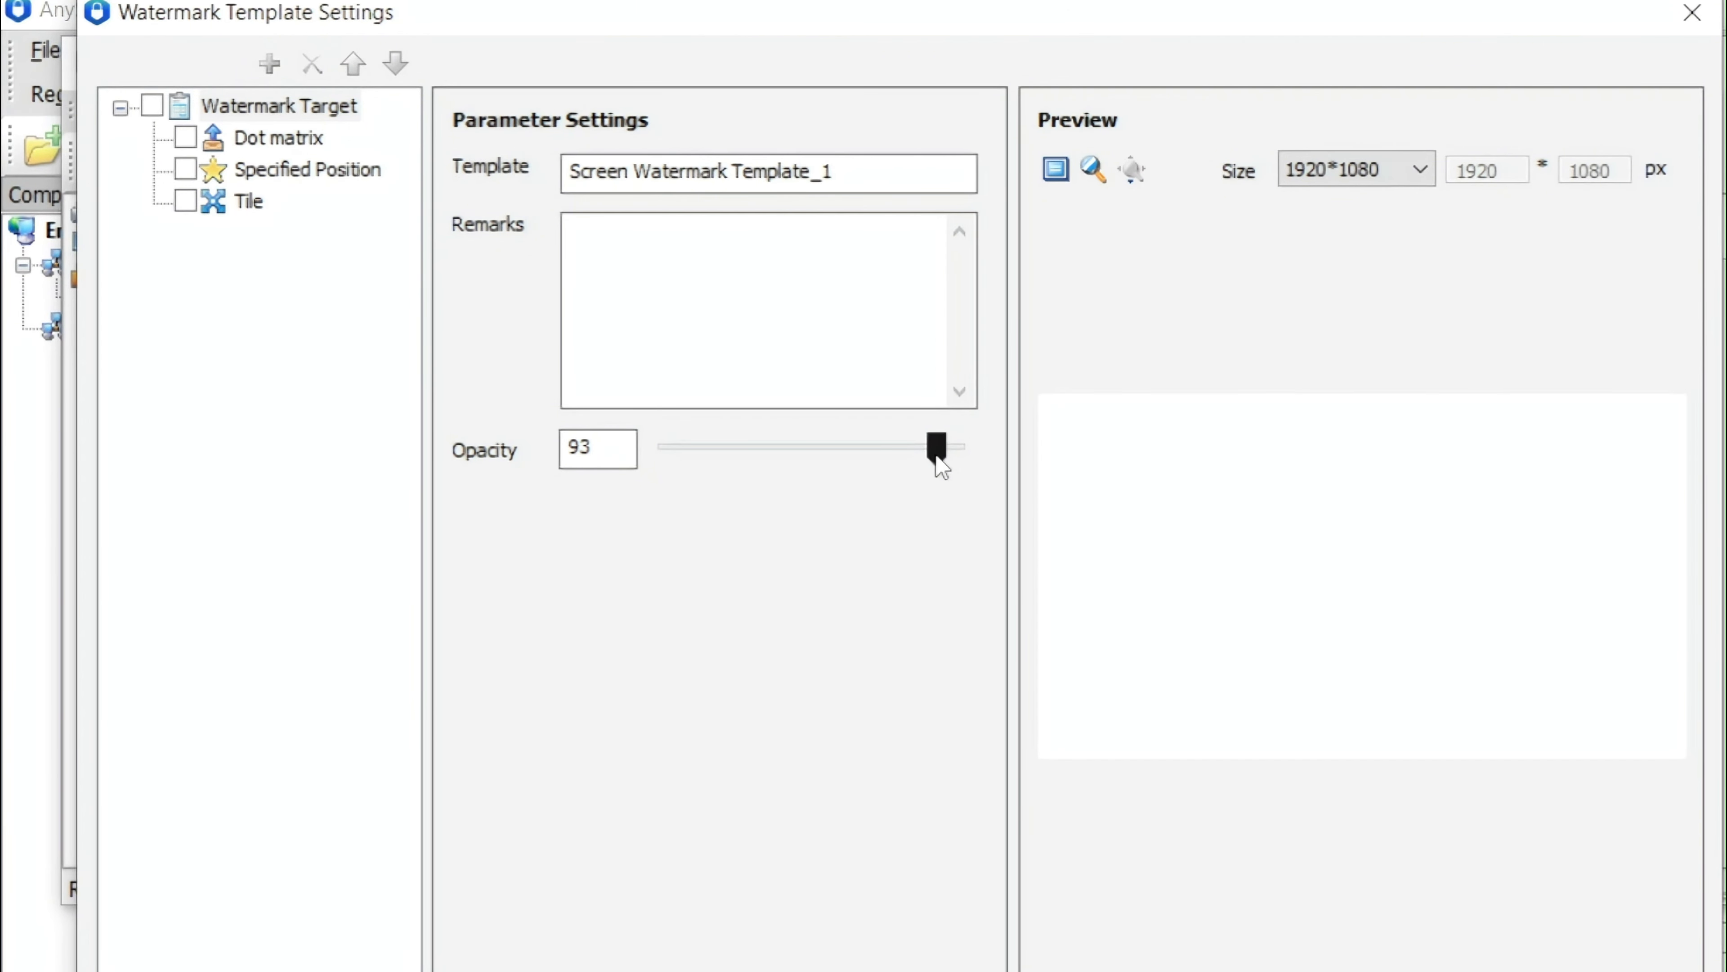
# Set the template's opacity to 75 and name it Screen Watermark for Demo
pyautogui.moveTo(941, 469); pyautogui.dragTo(883, 467)
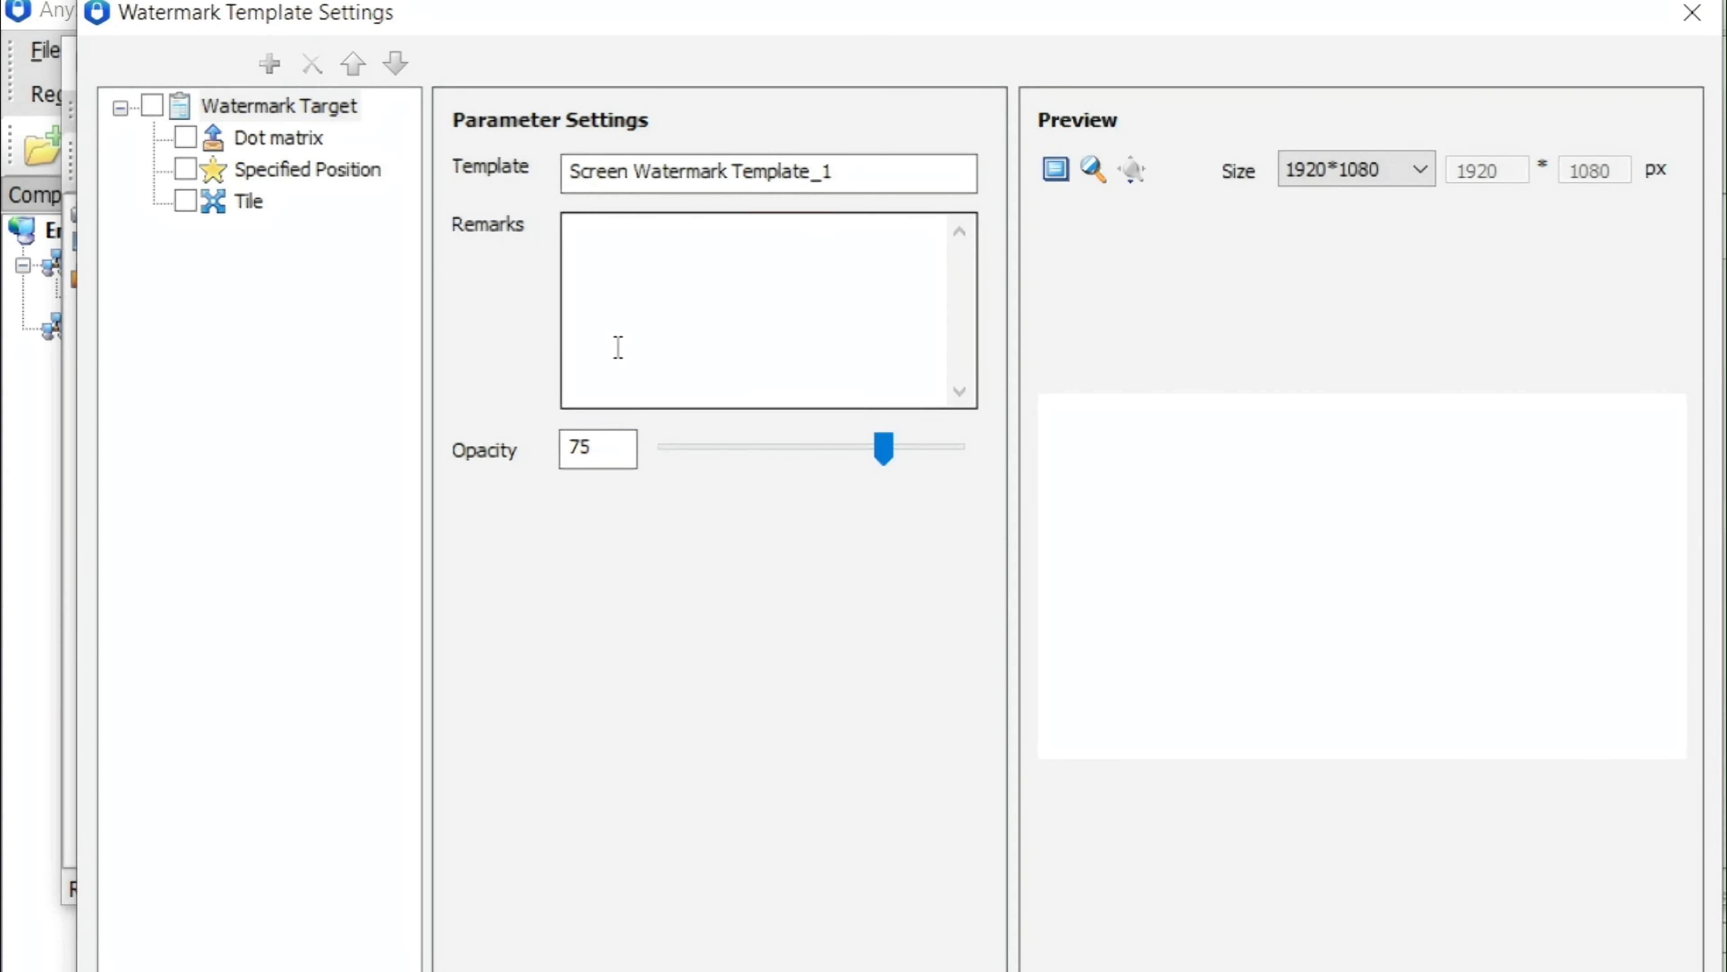
pyautogui.moveTo(834, 171); pyautogui.dragTo(727, 171)
pyautogui.press('BackSpace')
pyautogui.write('for')
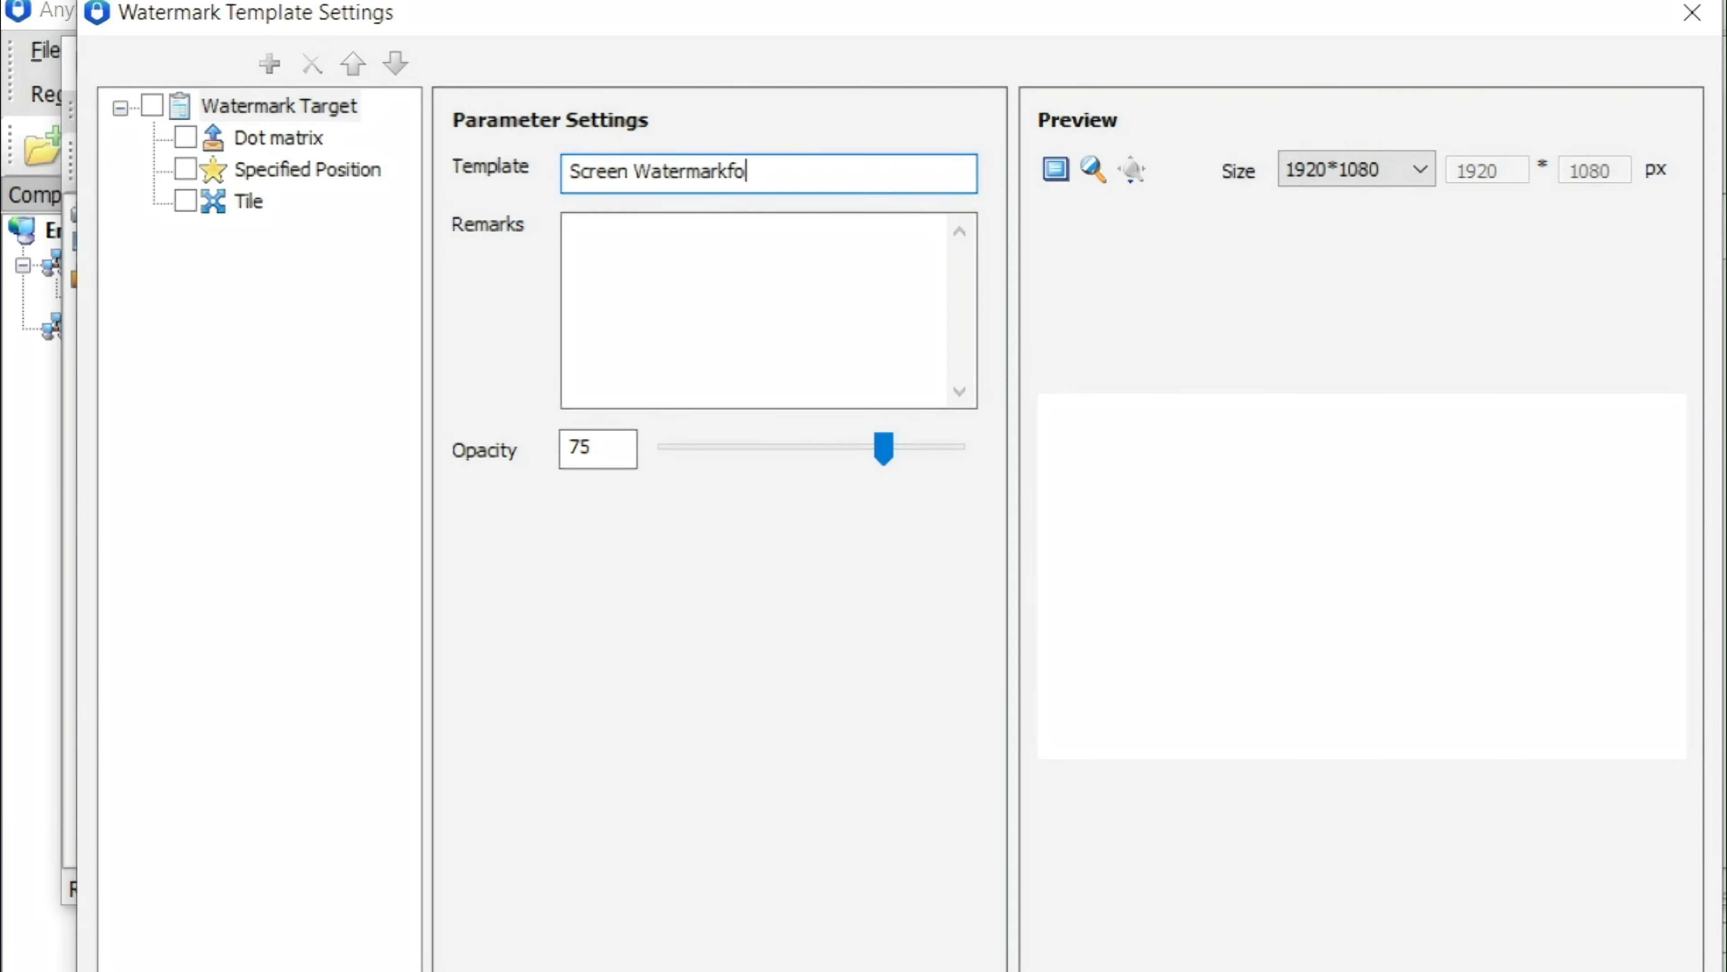
pyautogui.press('BackSpace')
pyautogui.press('BackSpace')
pyautogui.write('for Demo')
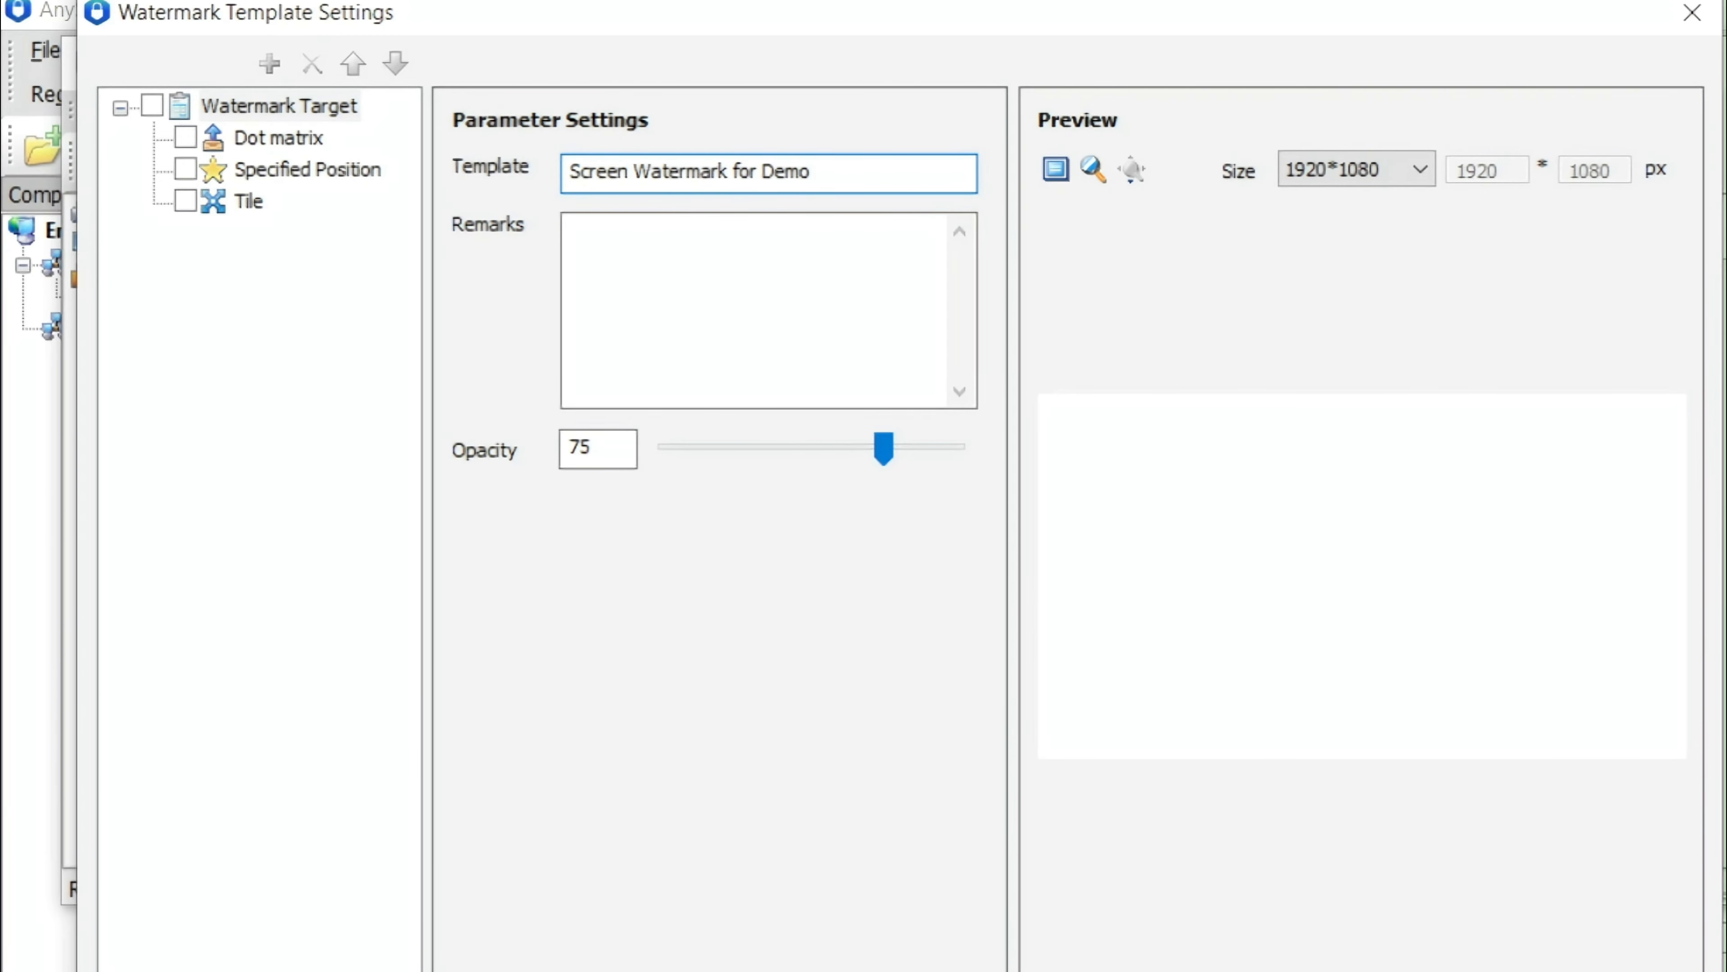
# Enable the Tile watermark target and add a blank text watermark object to it
pyautogui.click(206, 205)
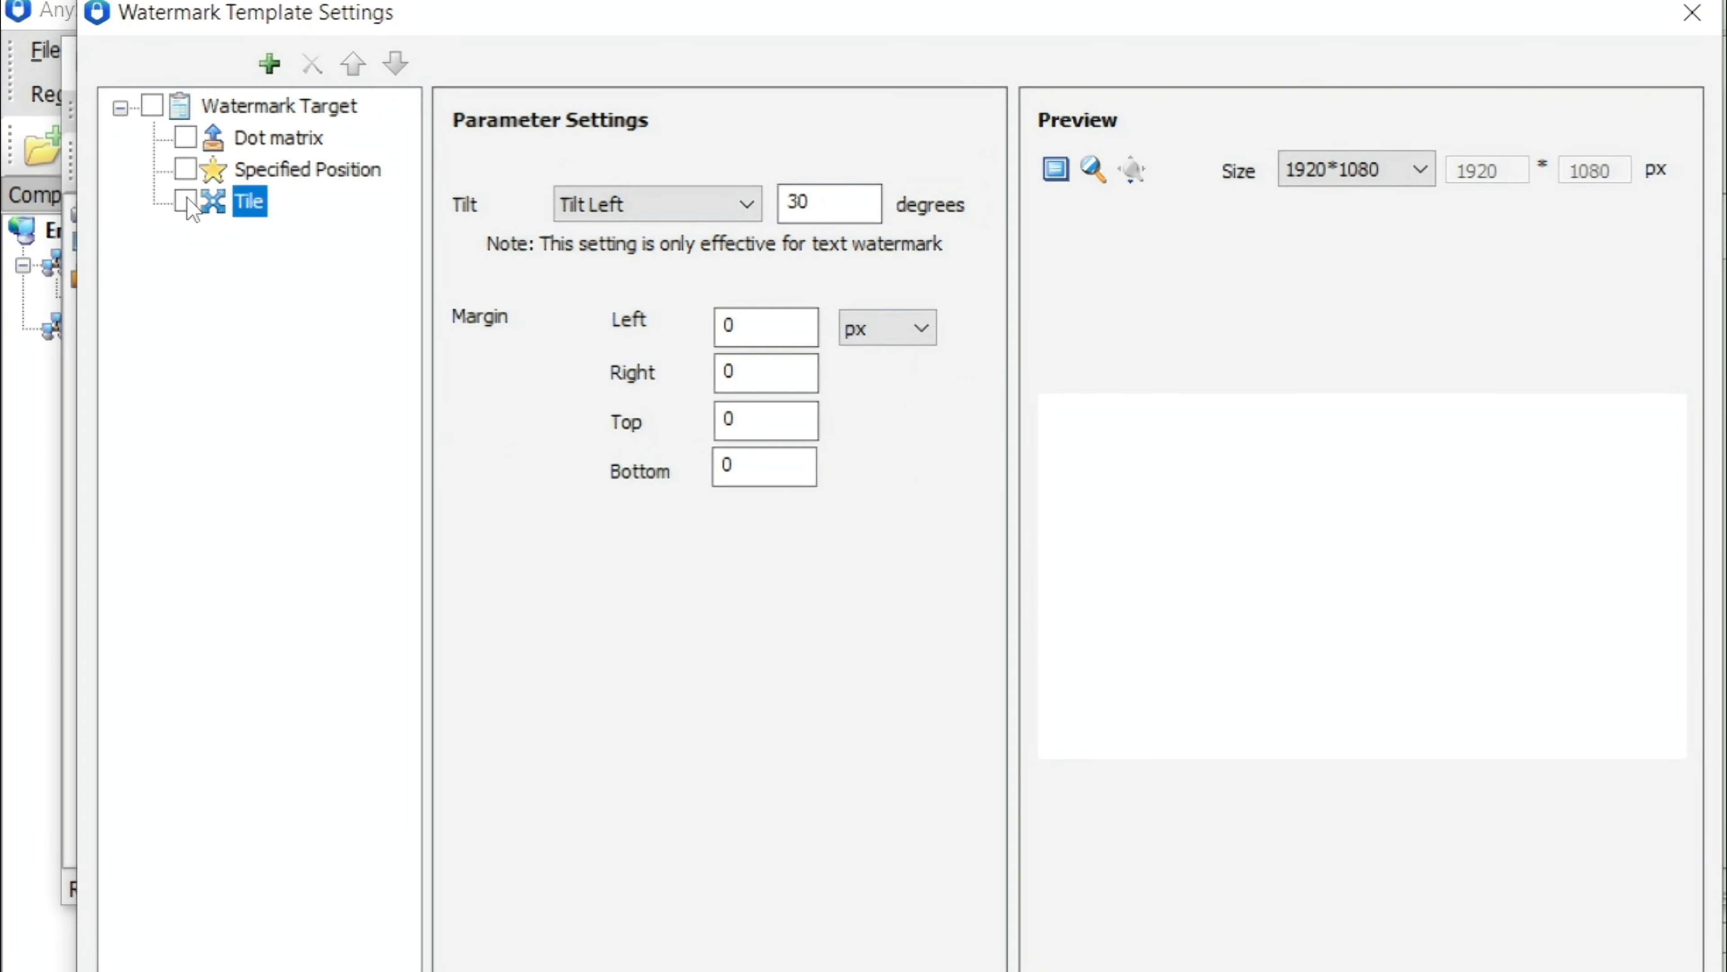
pyautogui.click(186, 201)
pyautogui.click(270, 64)
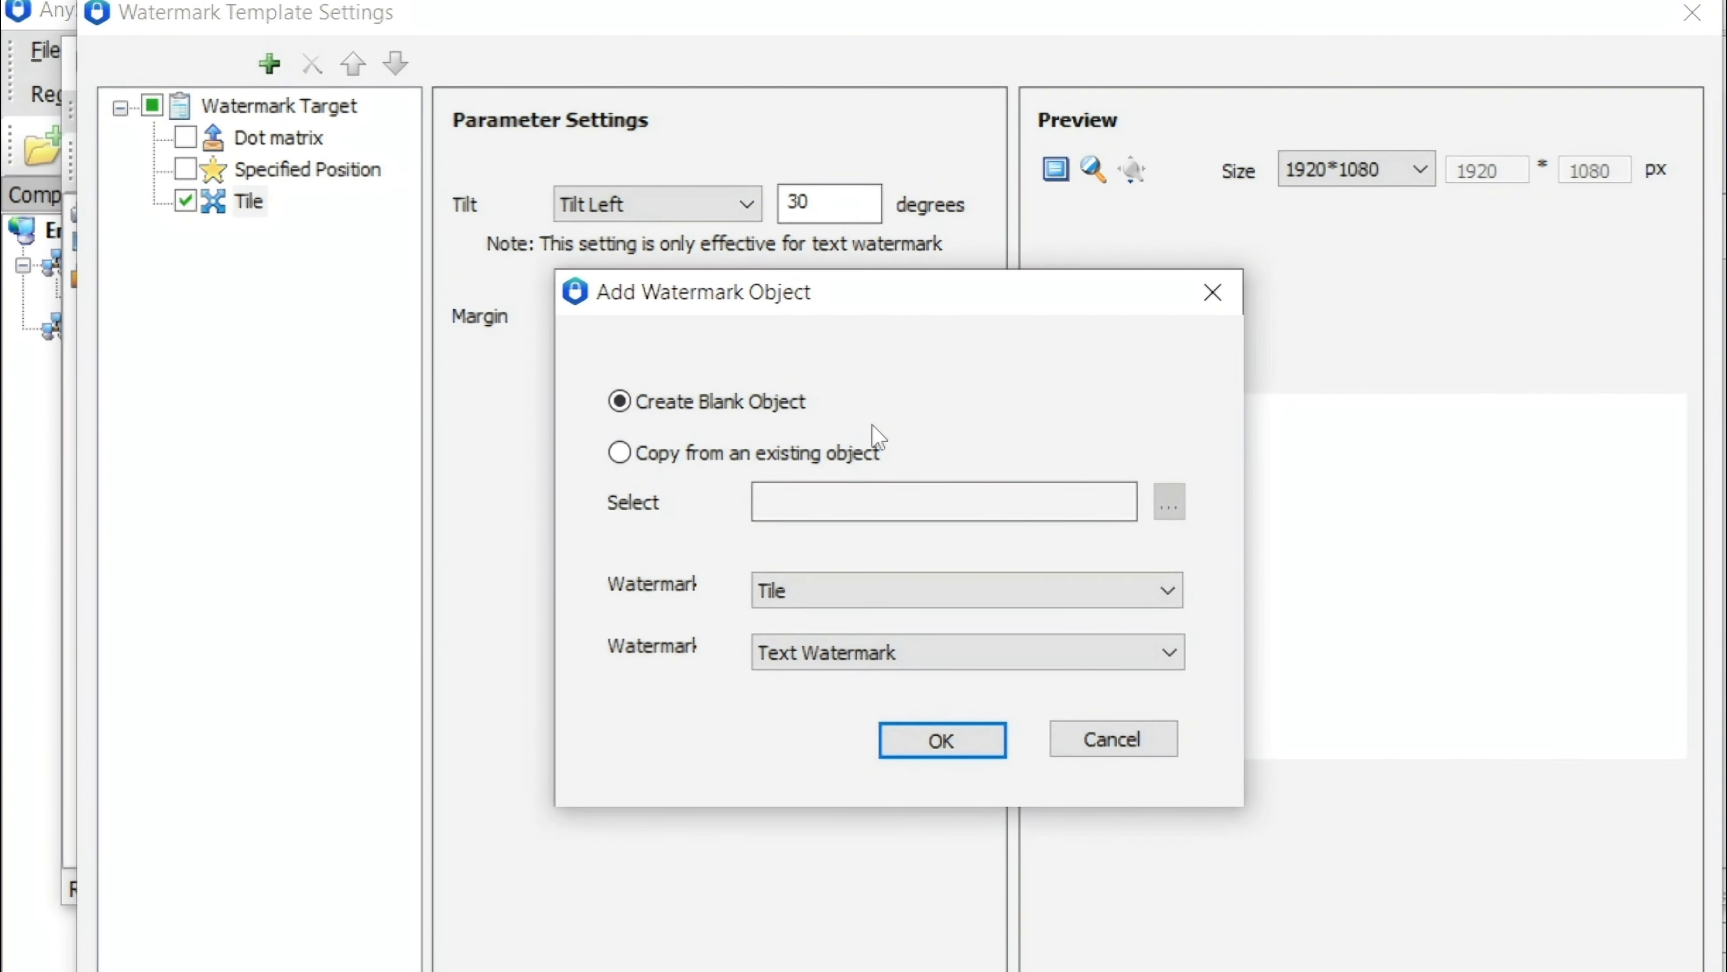
pyautogui.click(969, 740)
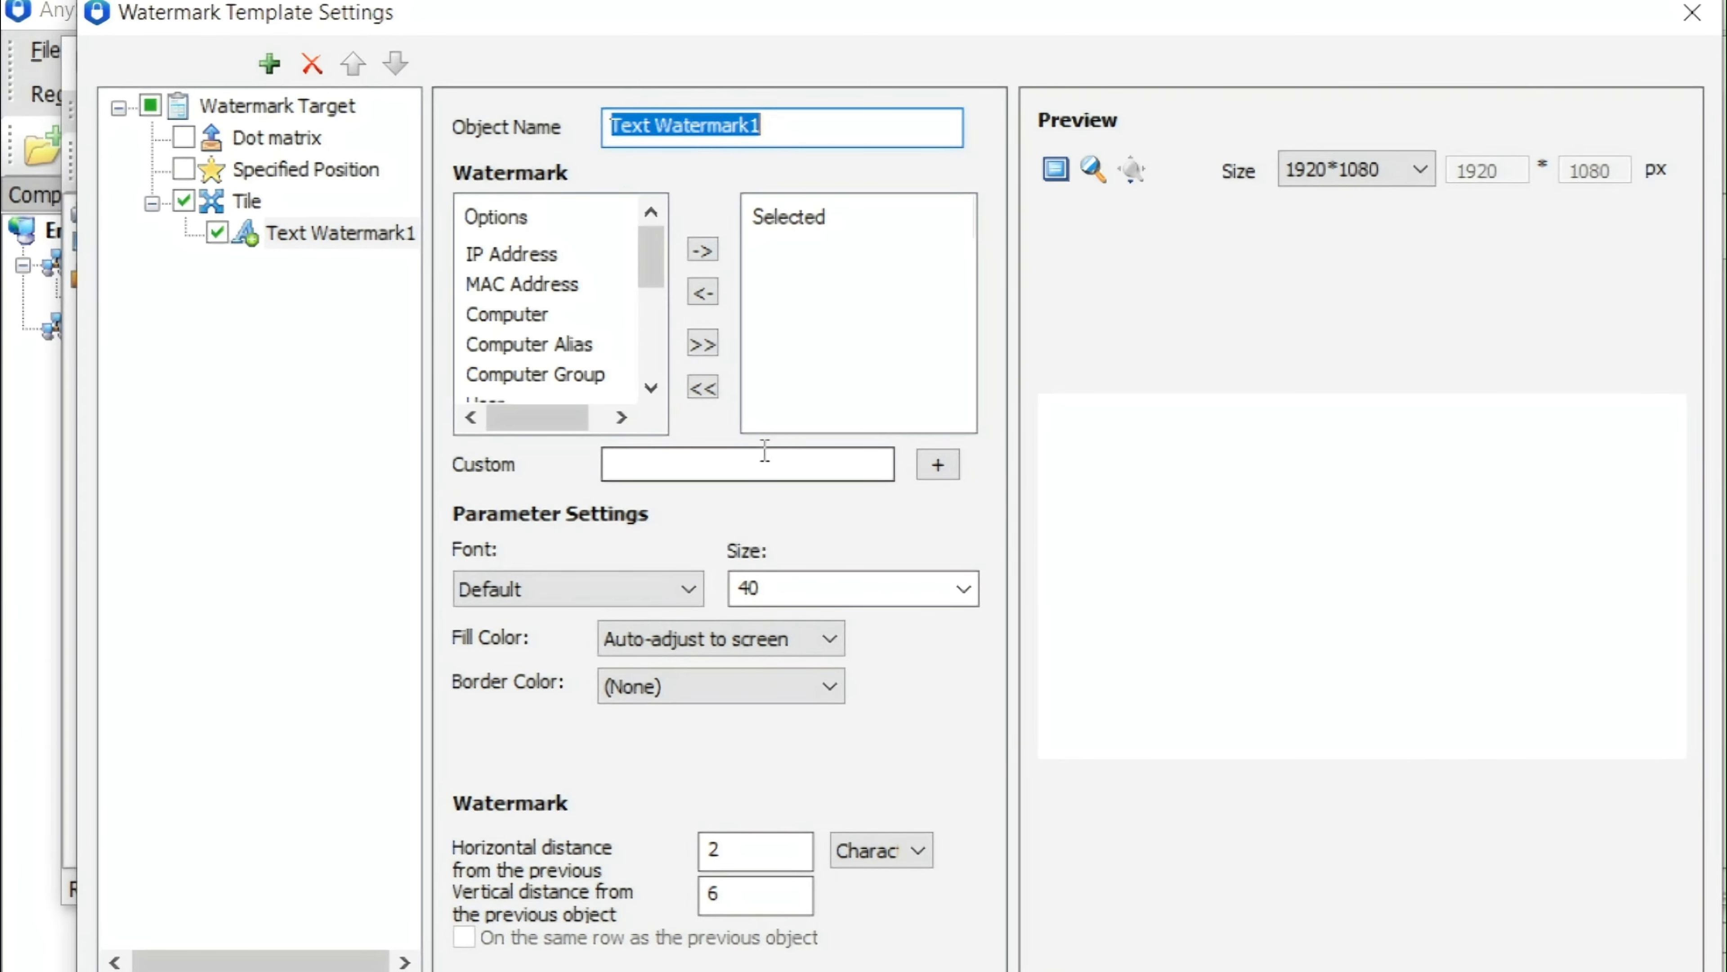
# Add the IP Address, Computer Group and Computer Alias fields to the tiled text watermark
pyautogui.click(540, 268)
pyautogui.click(703, 250)
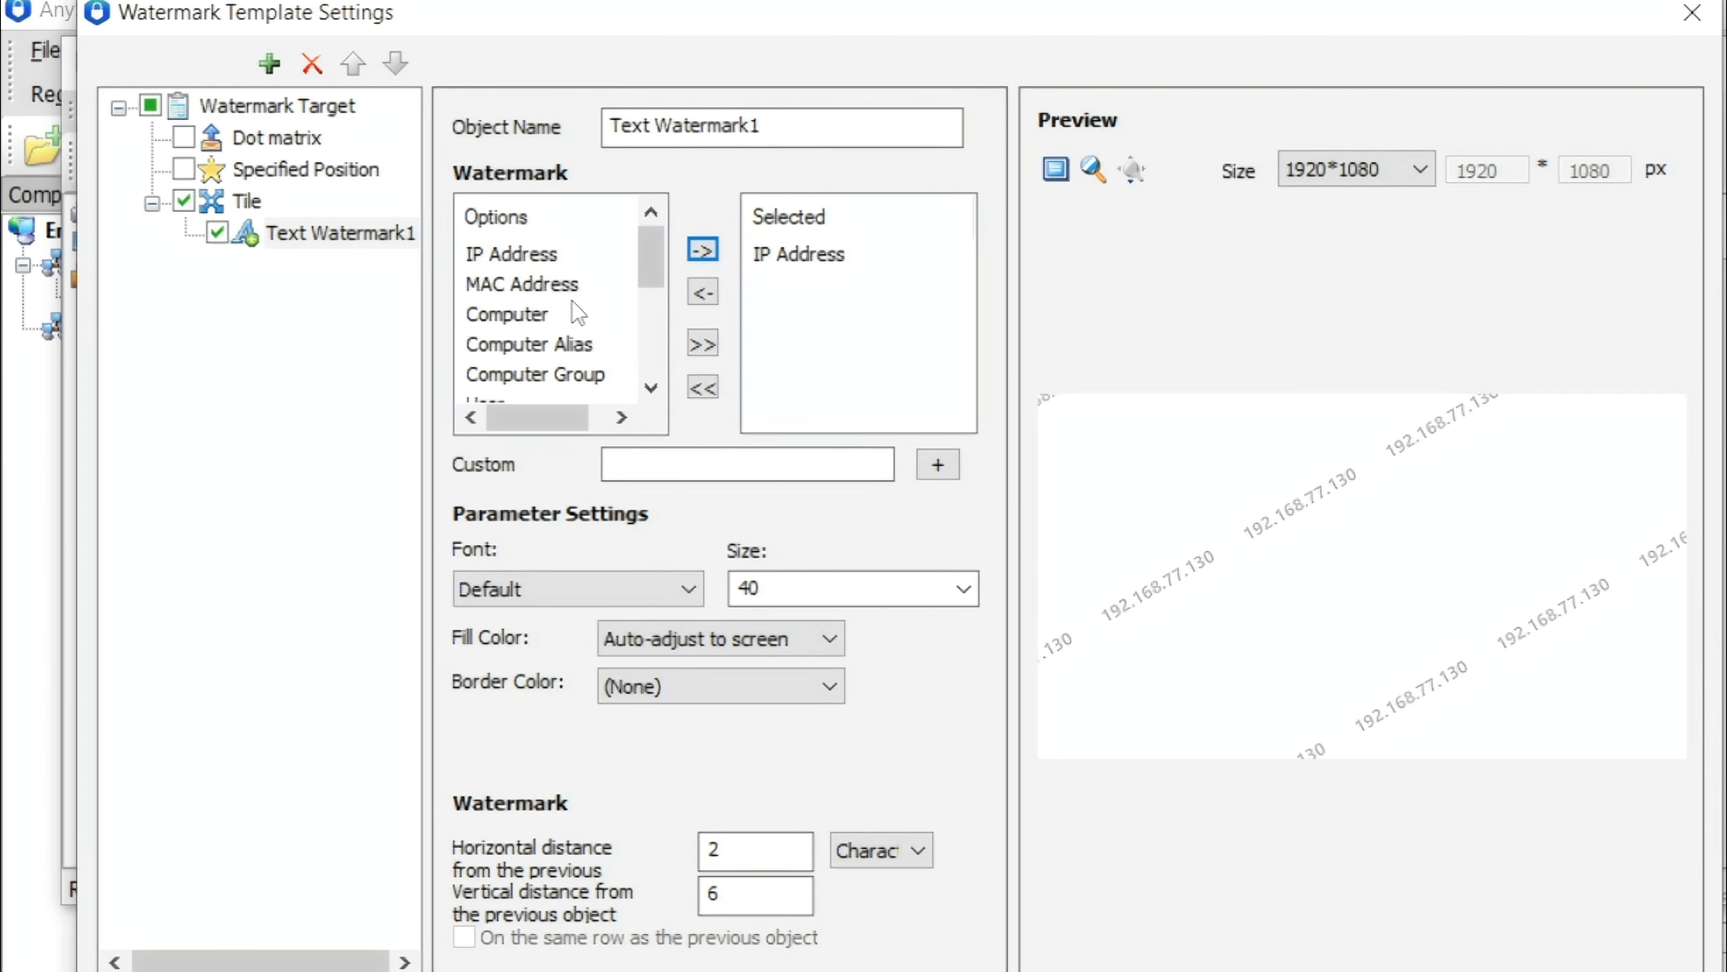
pyautogui.click(557, 374)
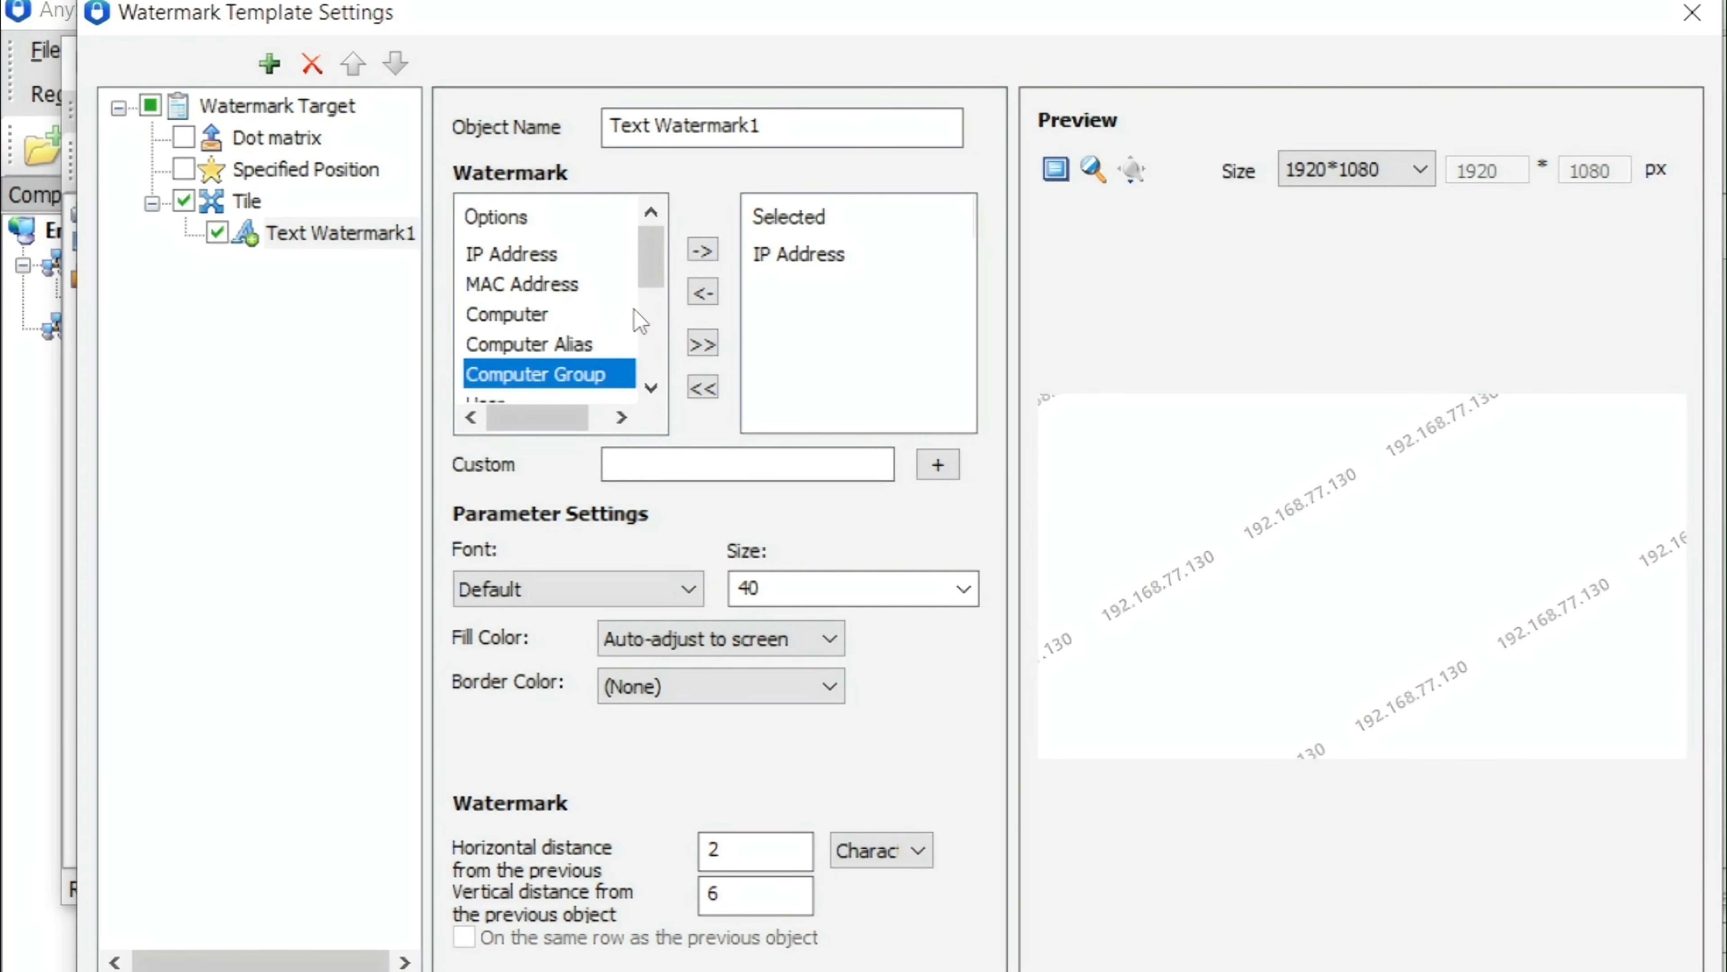
pyautogui.click(704, 257)
pyautogui.click(529, 344)
pyautogui.click(703, 254)
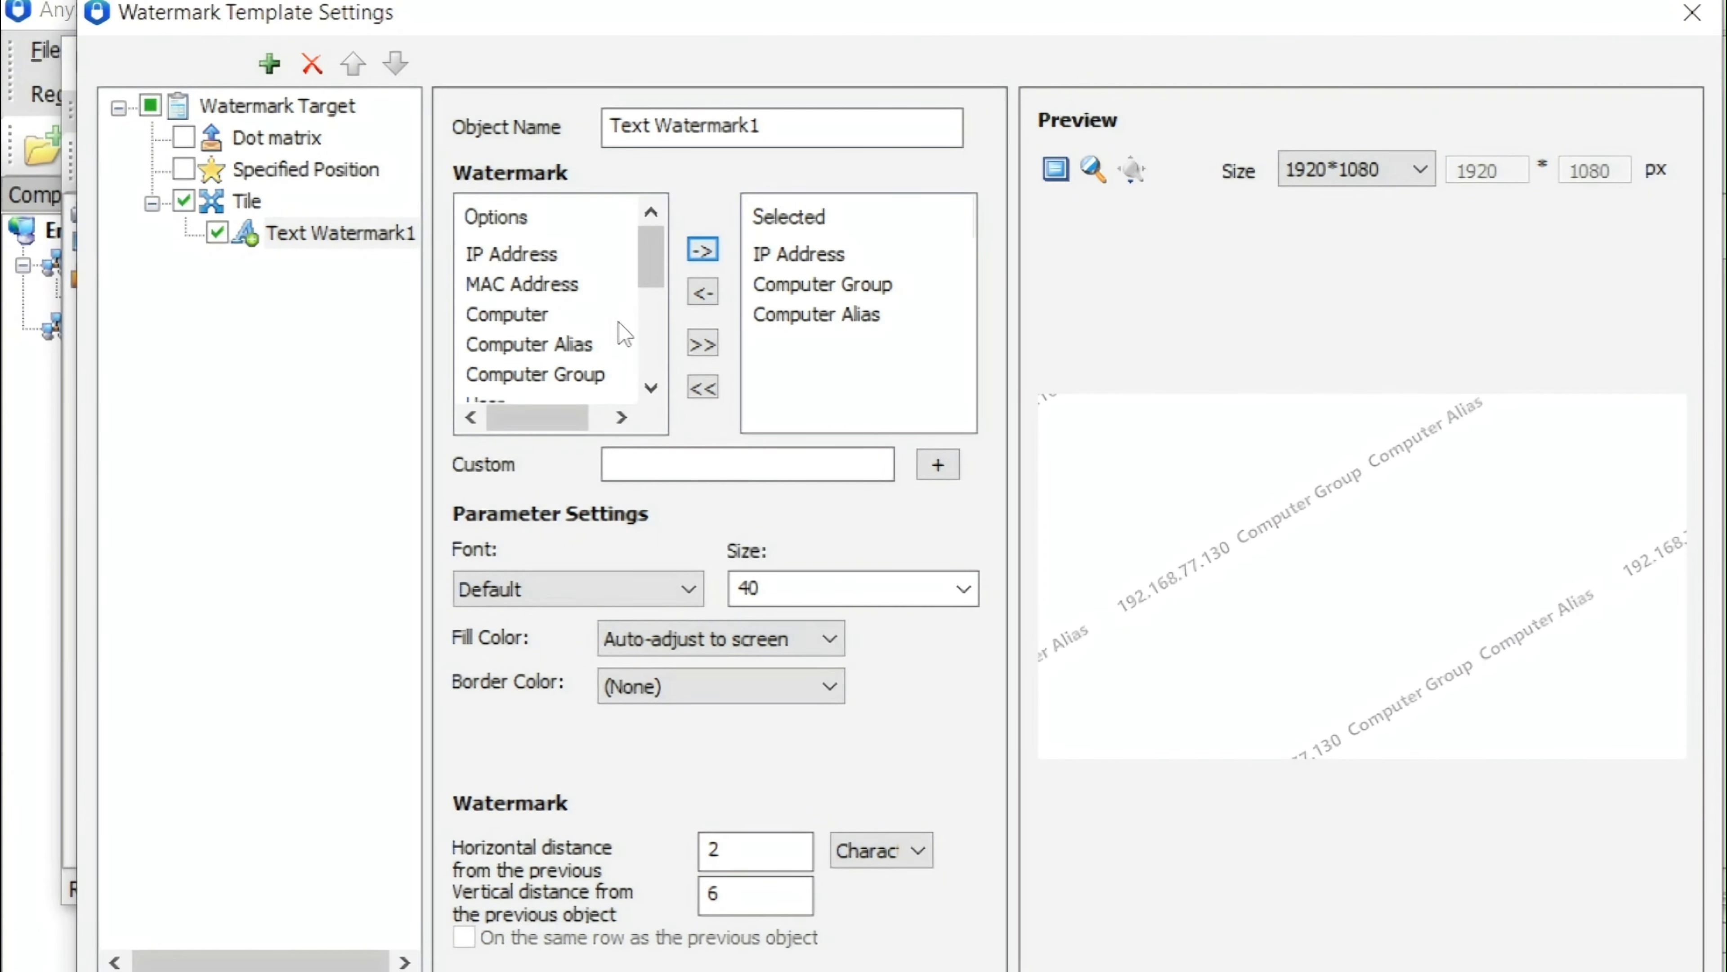
# Enable the Specified Position target and add a blank text watermark object to it
pyautogui.click(304, 175)
pyautogui.click(182, 174)
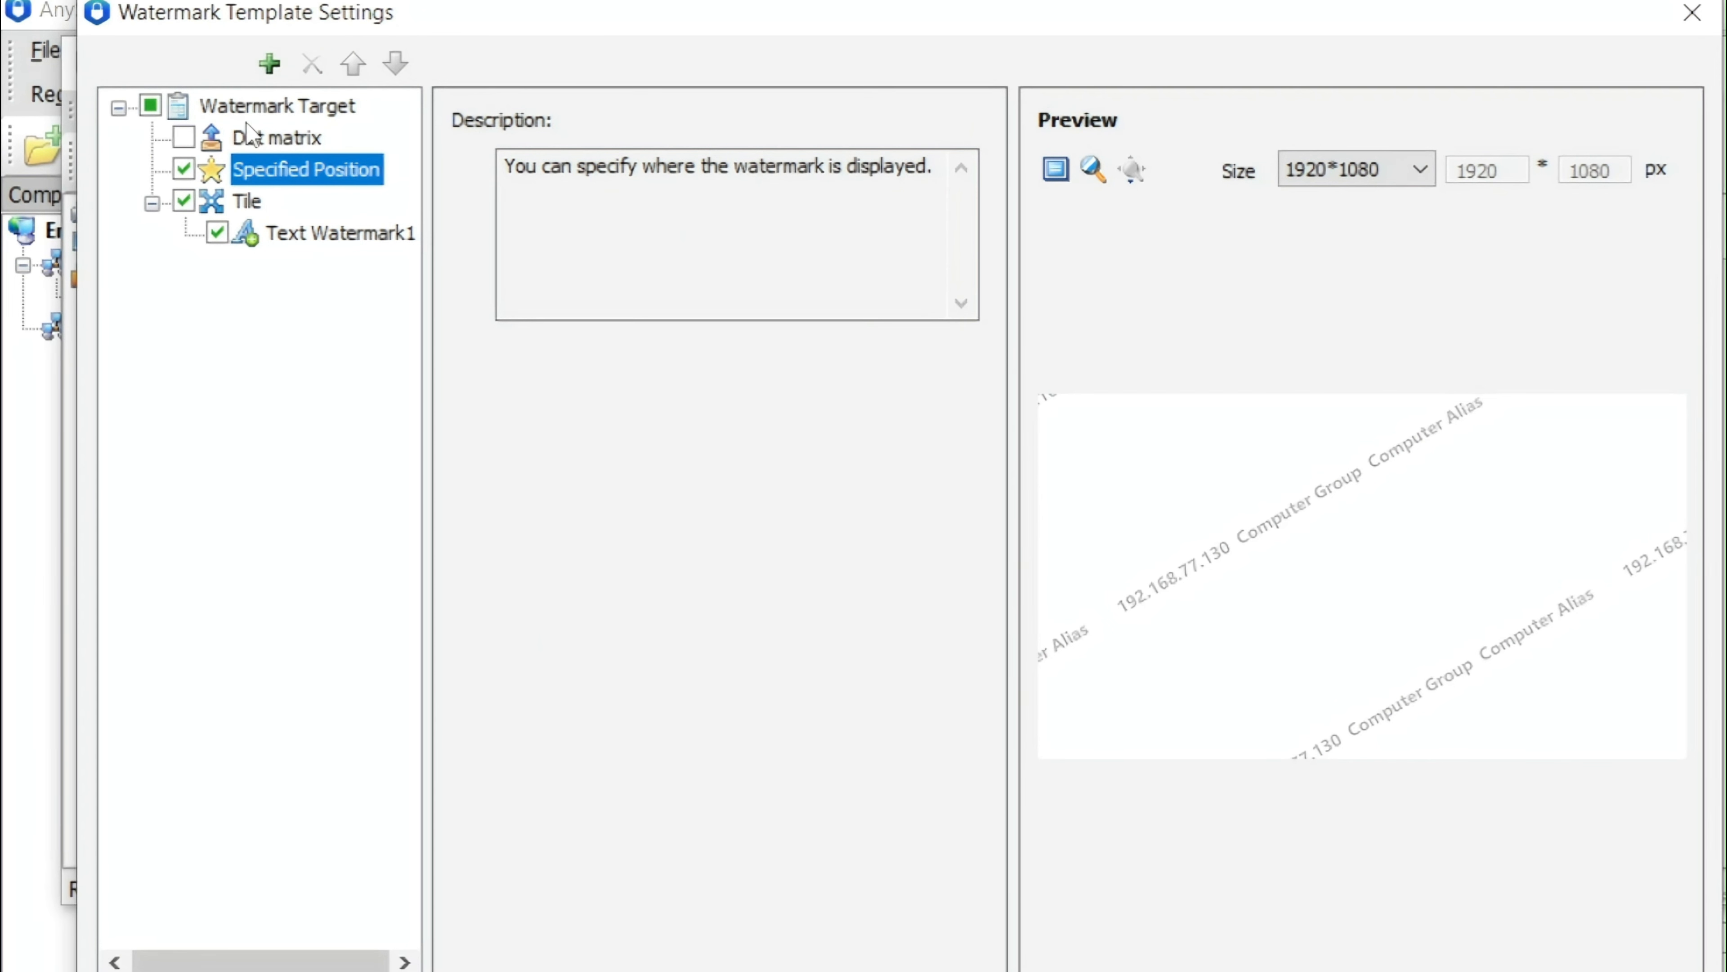
pyautogui.click(269, 64)
pyautogui.click(937, 741)
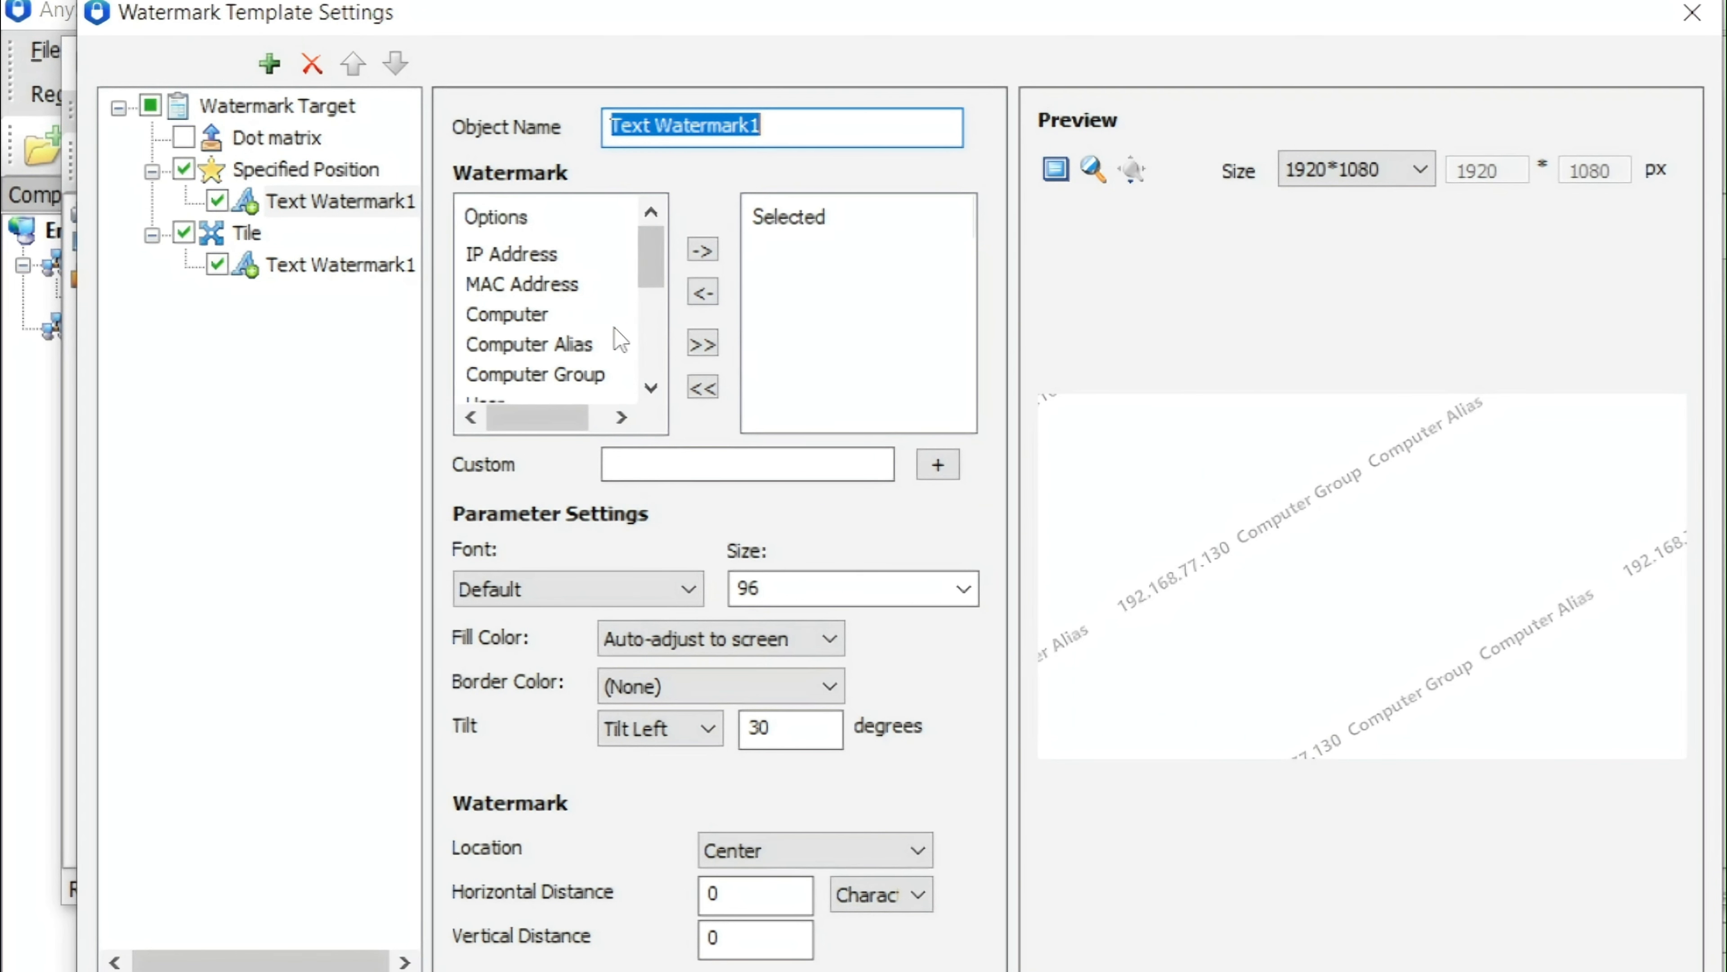
# Add the custom text Screen Watermark and the Date field to the specified-position watermark
pyautogui.click(655, 455)
pyautogui.write('S')
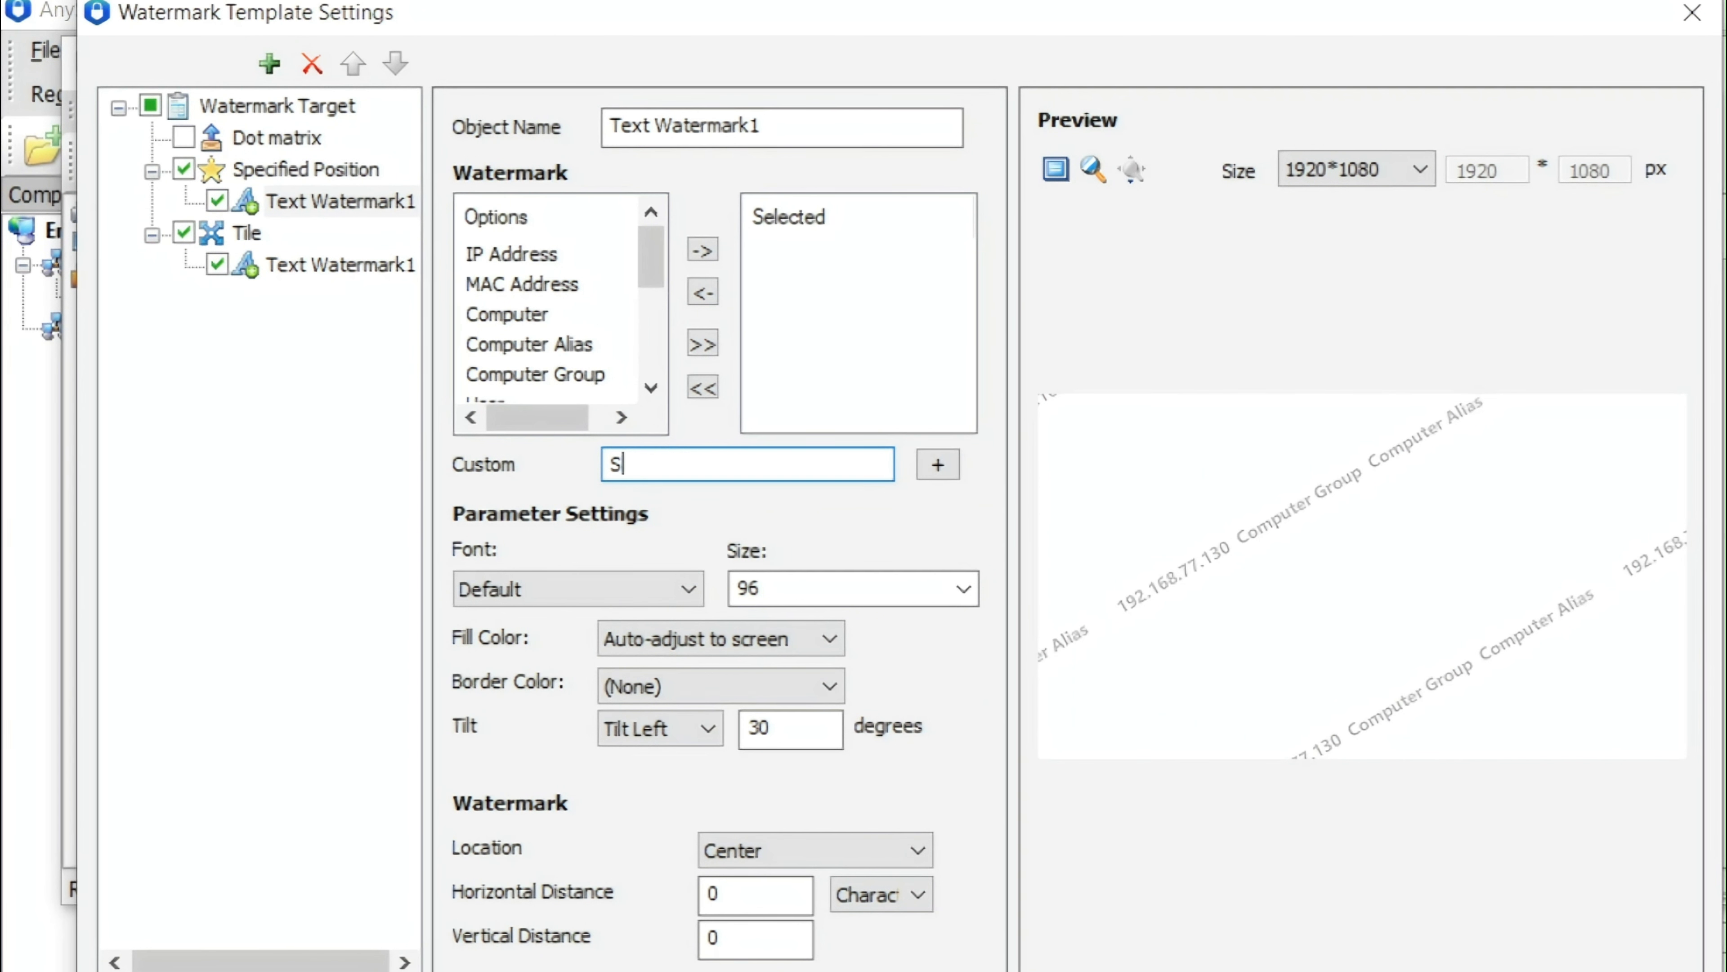
pyautogui.write('creen Watermark')
pyautogui.click(937, 464)
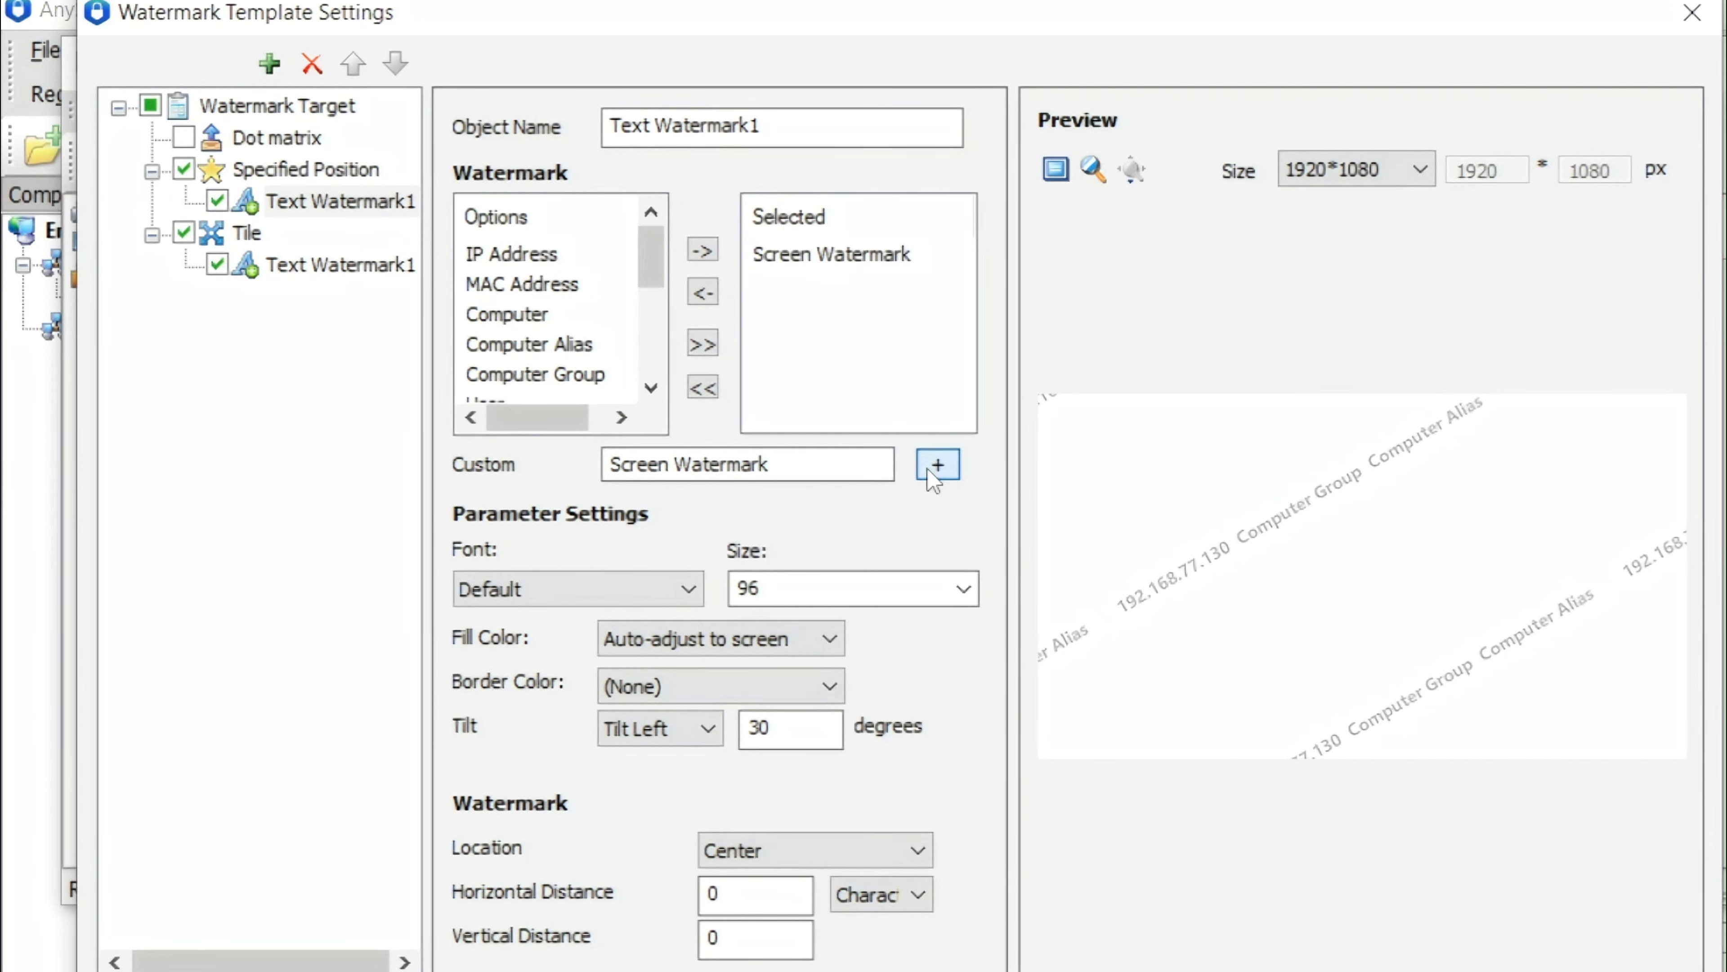
pyautogui.scroll(-2, 584, 348)
pyautogui.click(493, 346)
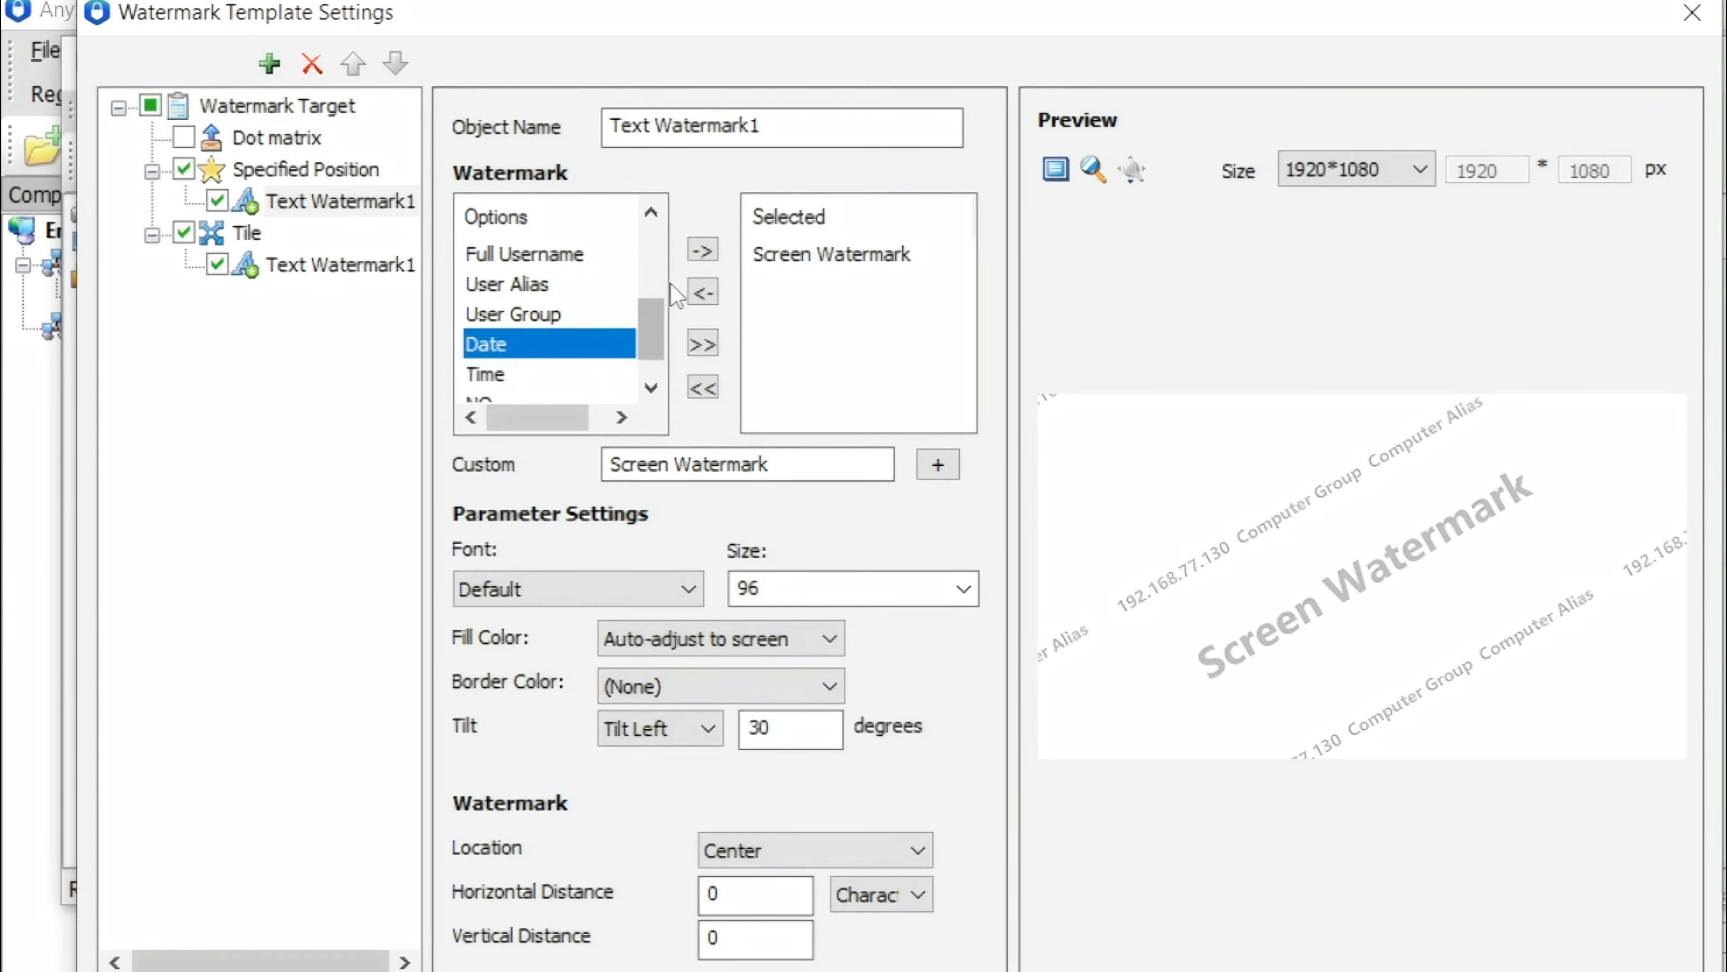
pyautogui.click(712, 257)
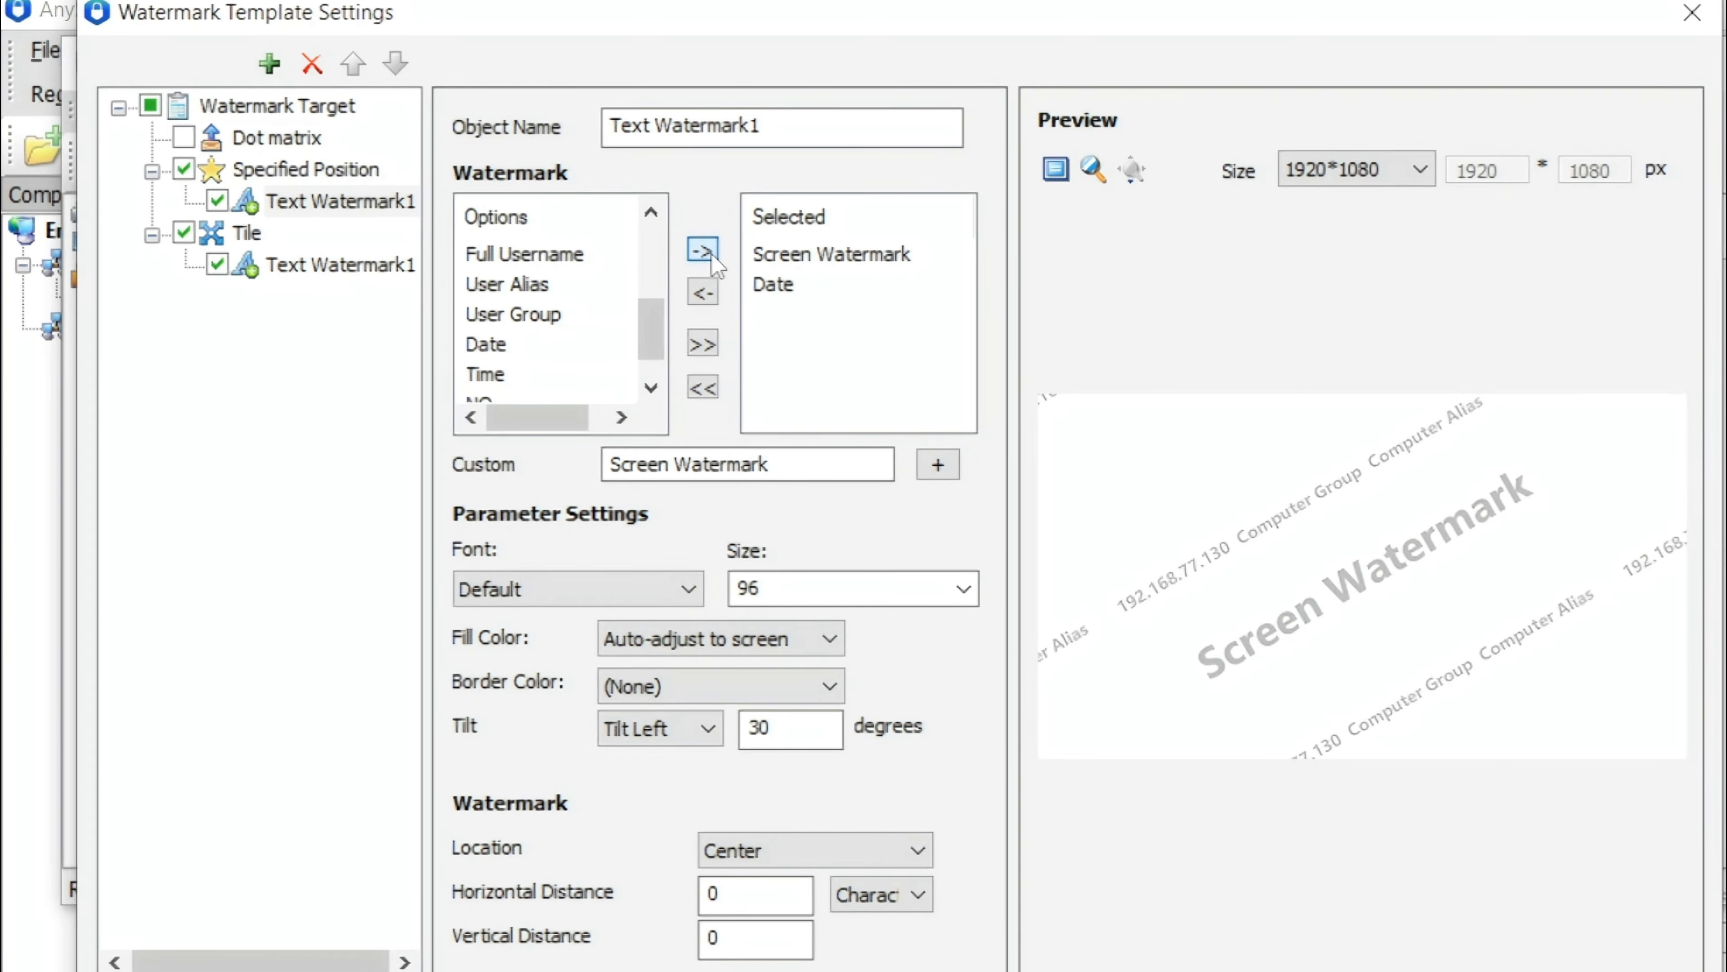
# Set the specified-position watermark's font size to 72 and tilt to 20 degrees, and confirm the template
pyautogui.click(964, 588)
pyautogui.click(813, 920)
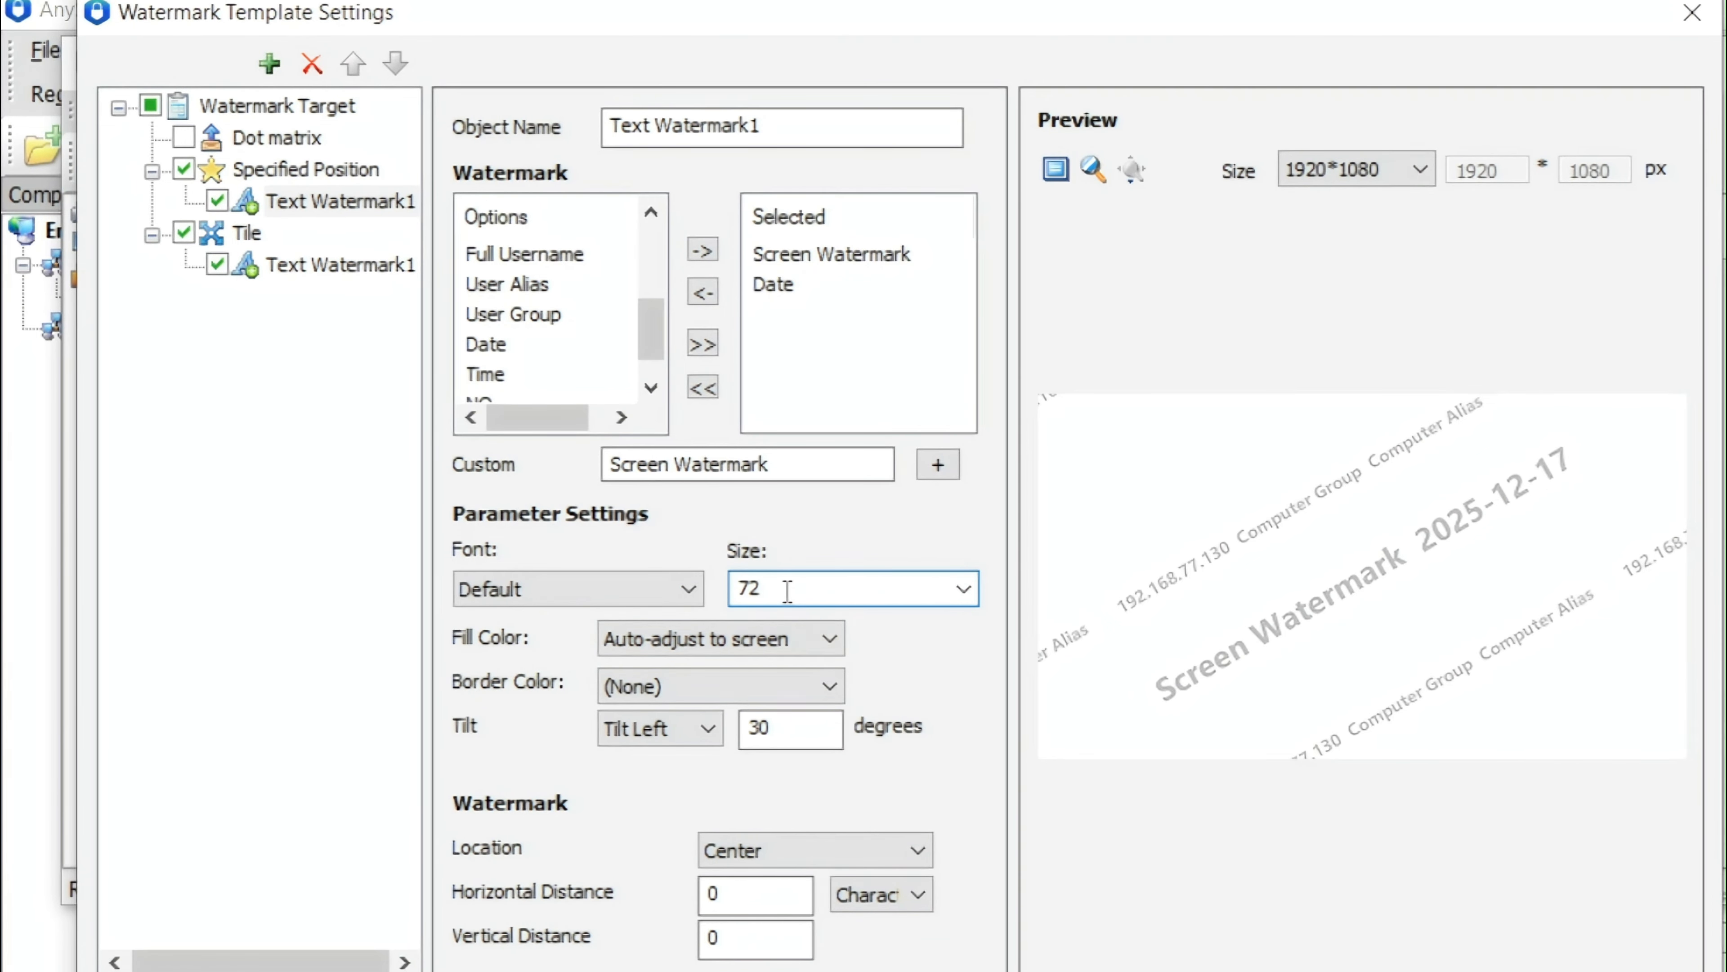
pyautogui.doubleClick(810, 723)
pyautogui.write('20')
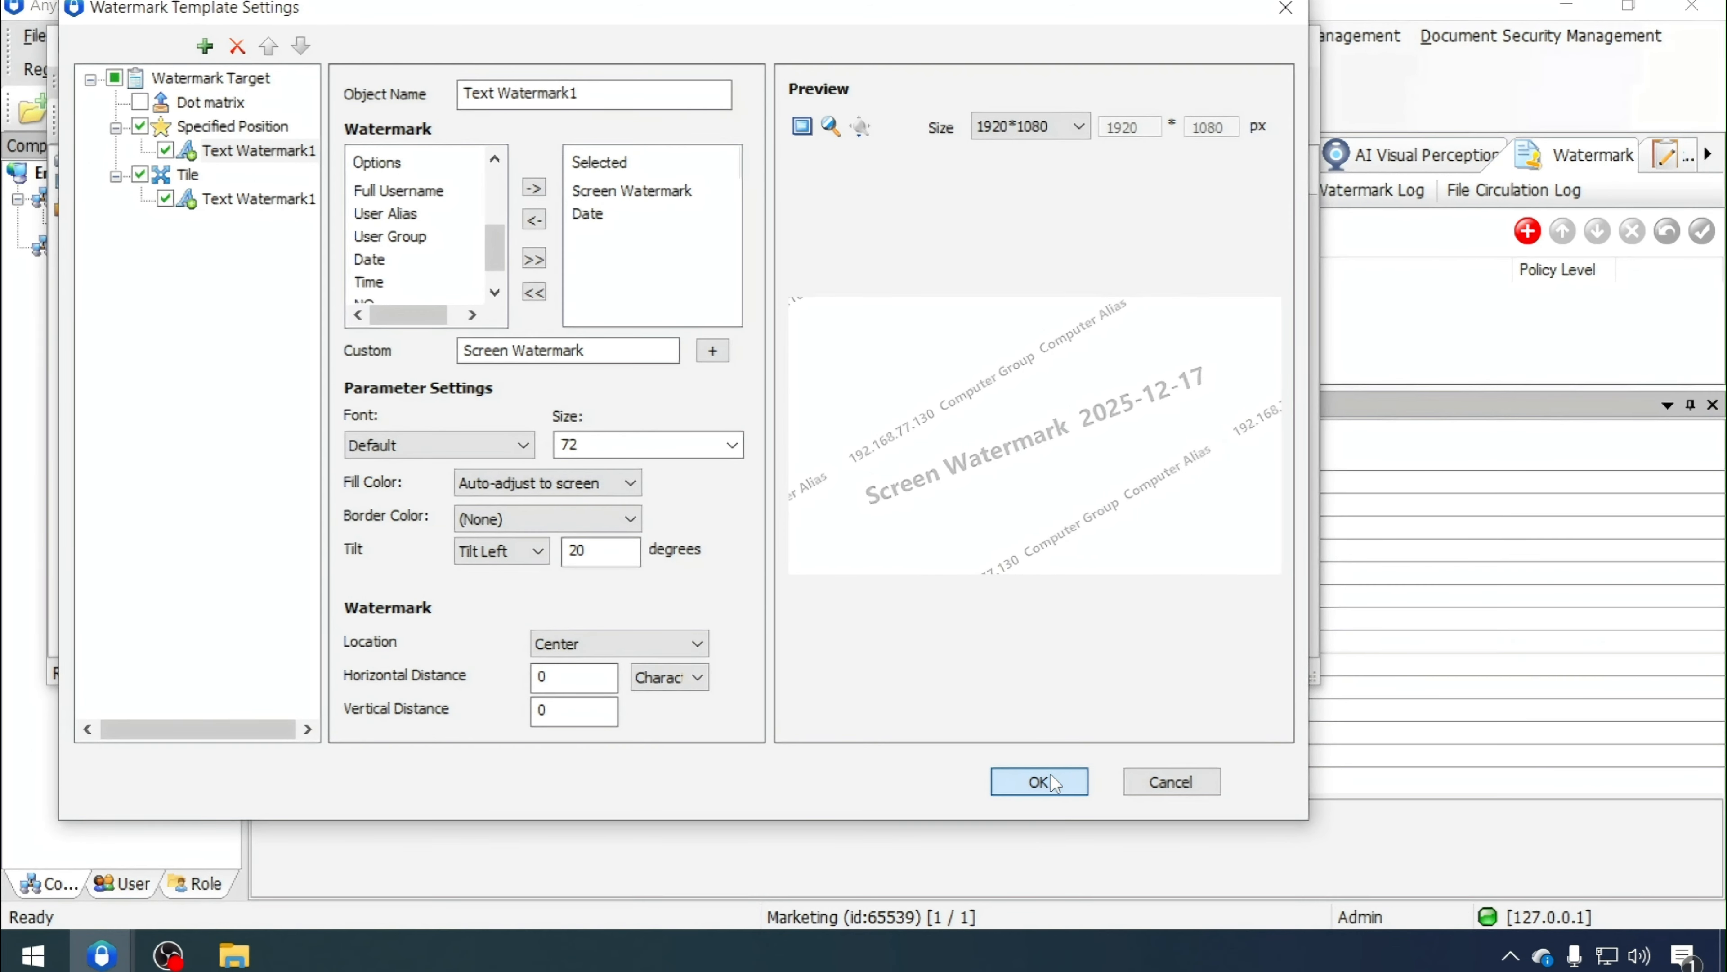
pyautogui.click(1051, 774)
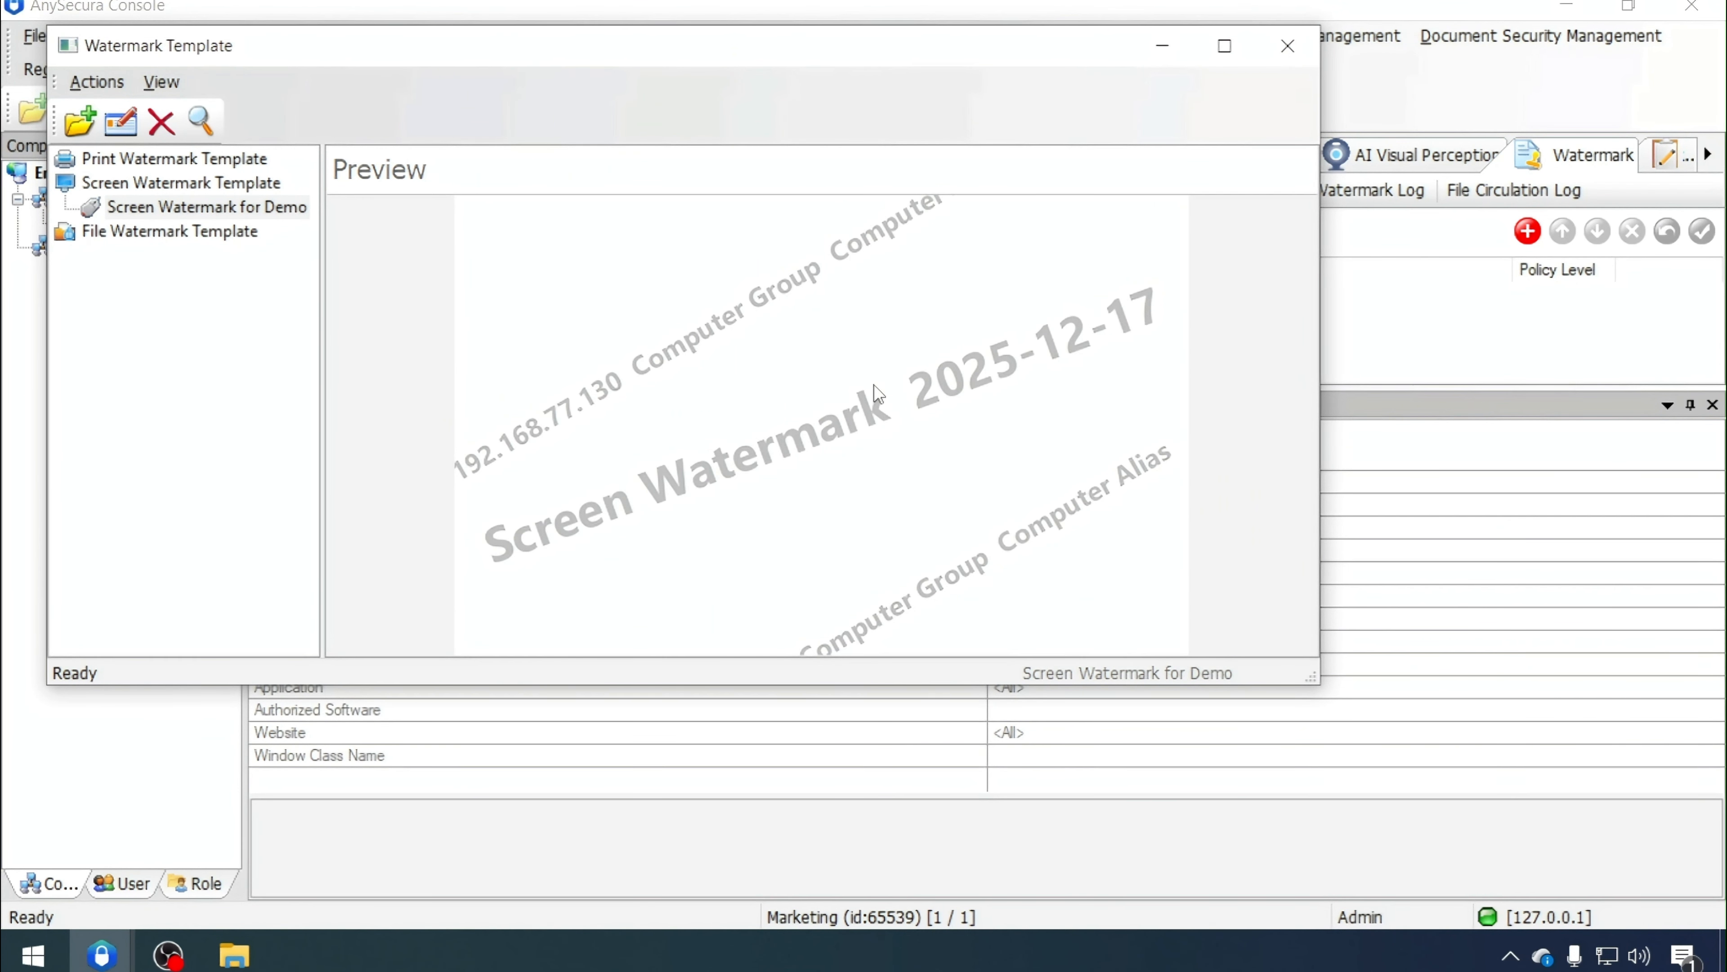
# Add a new screen watermark policy for the Marketing group
pyautogui.click(1226, 48)
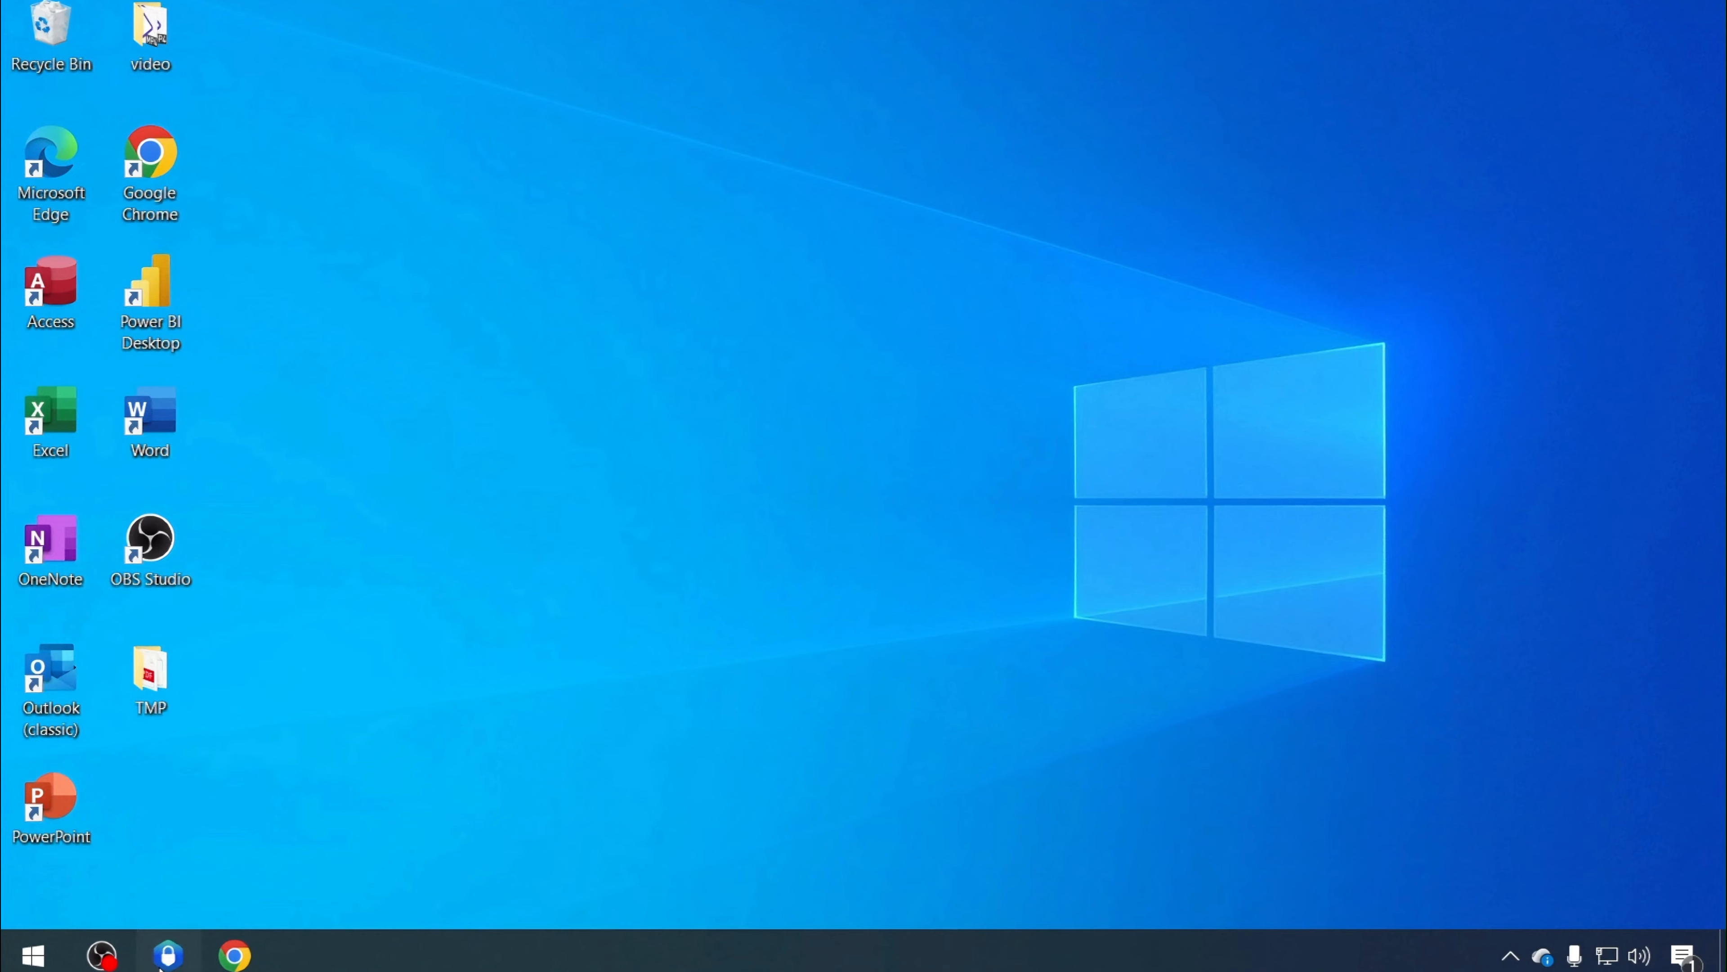
pyautogui.click(166, 955)
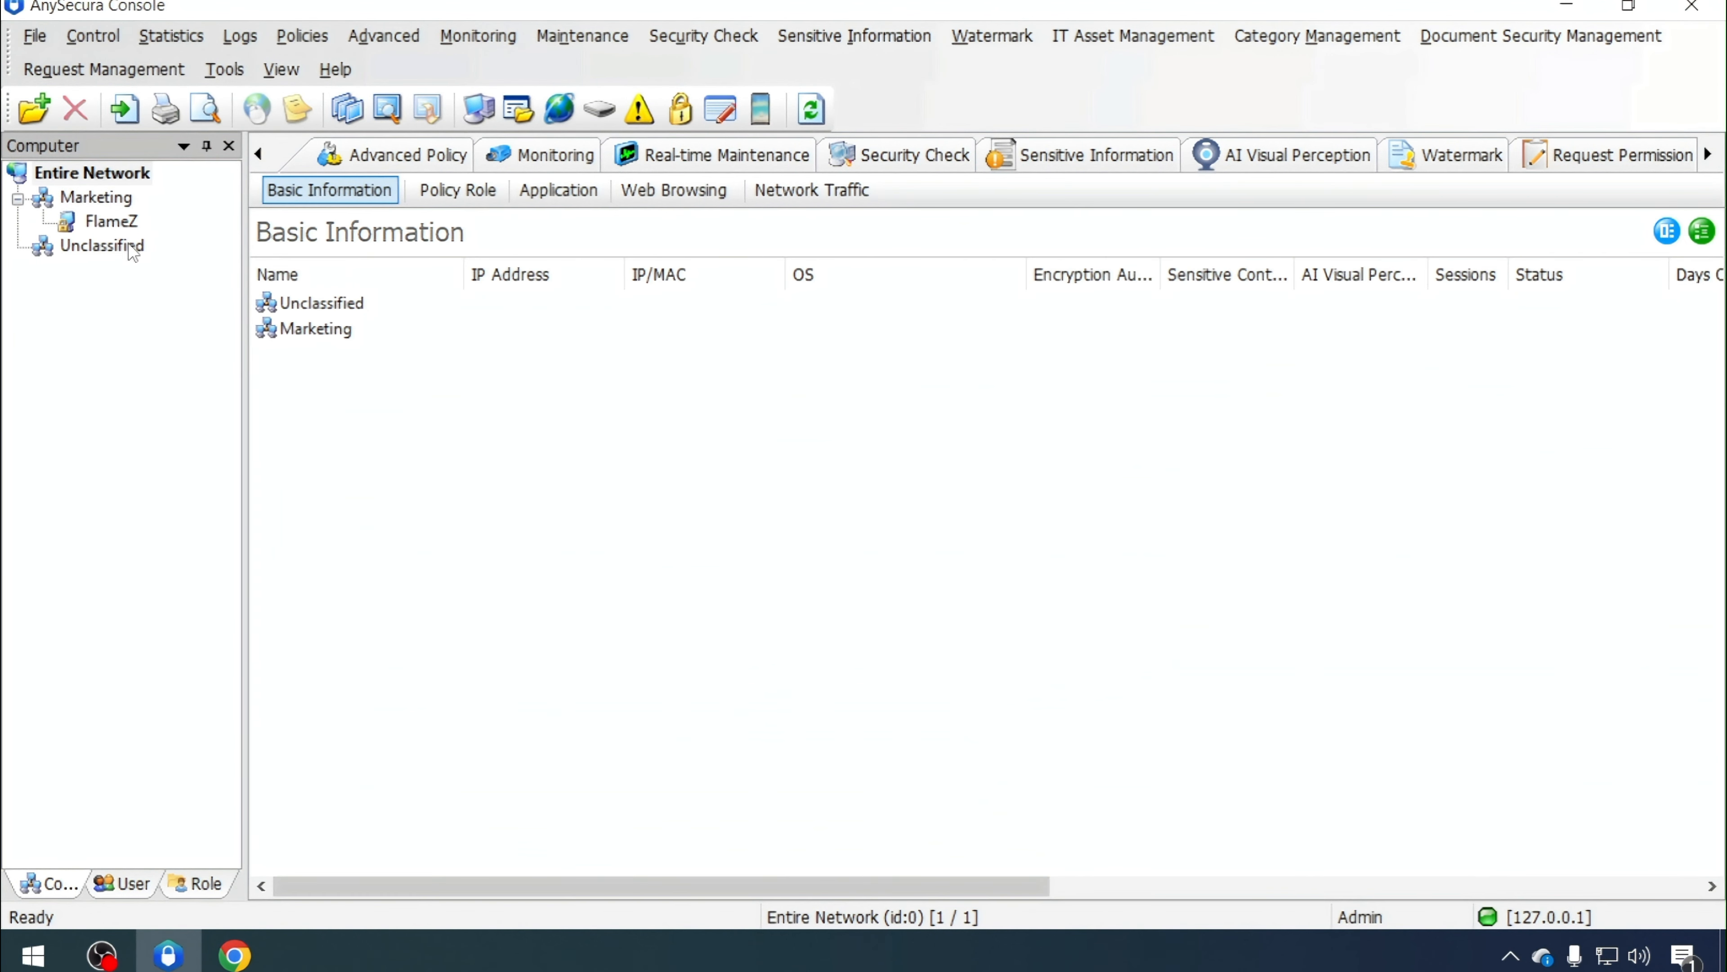
pyautogui.click(107, 200)
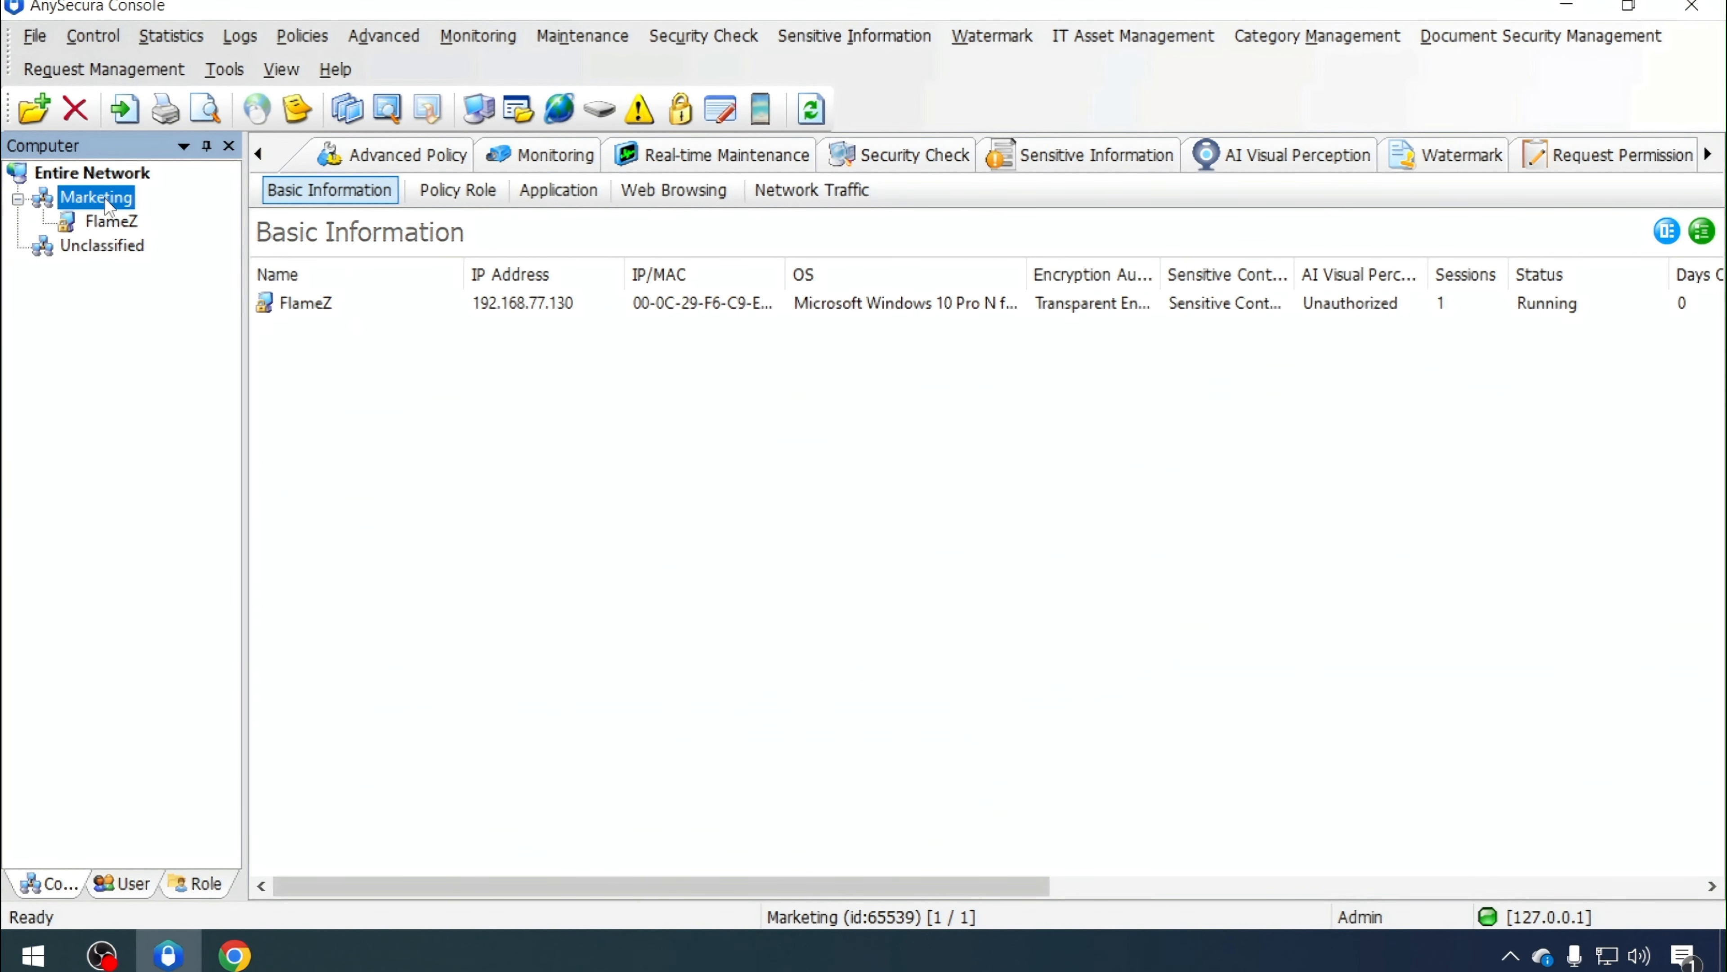
pyautogui.click(1458, 161)
pyautogui.click(1525, 231)
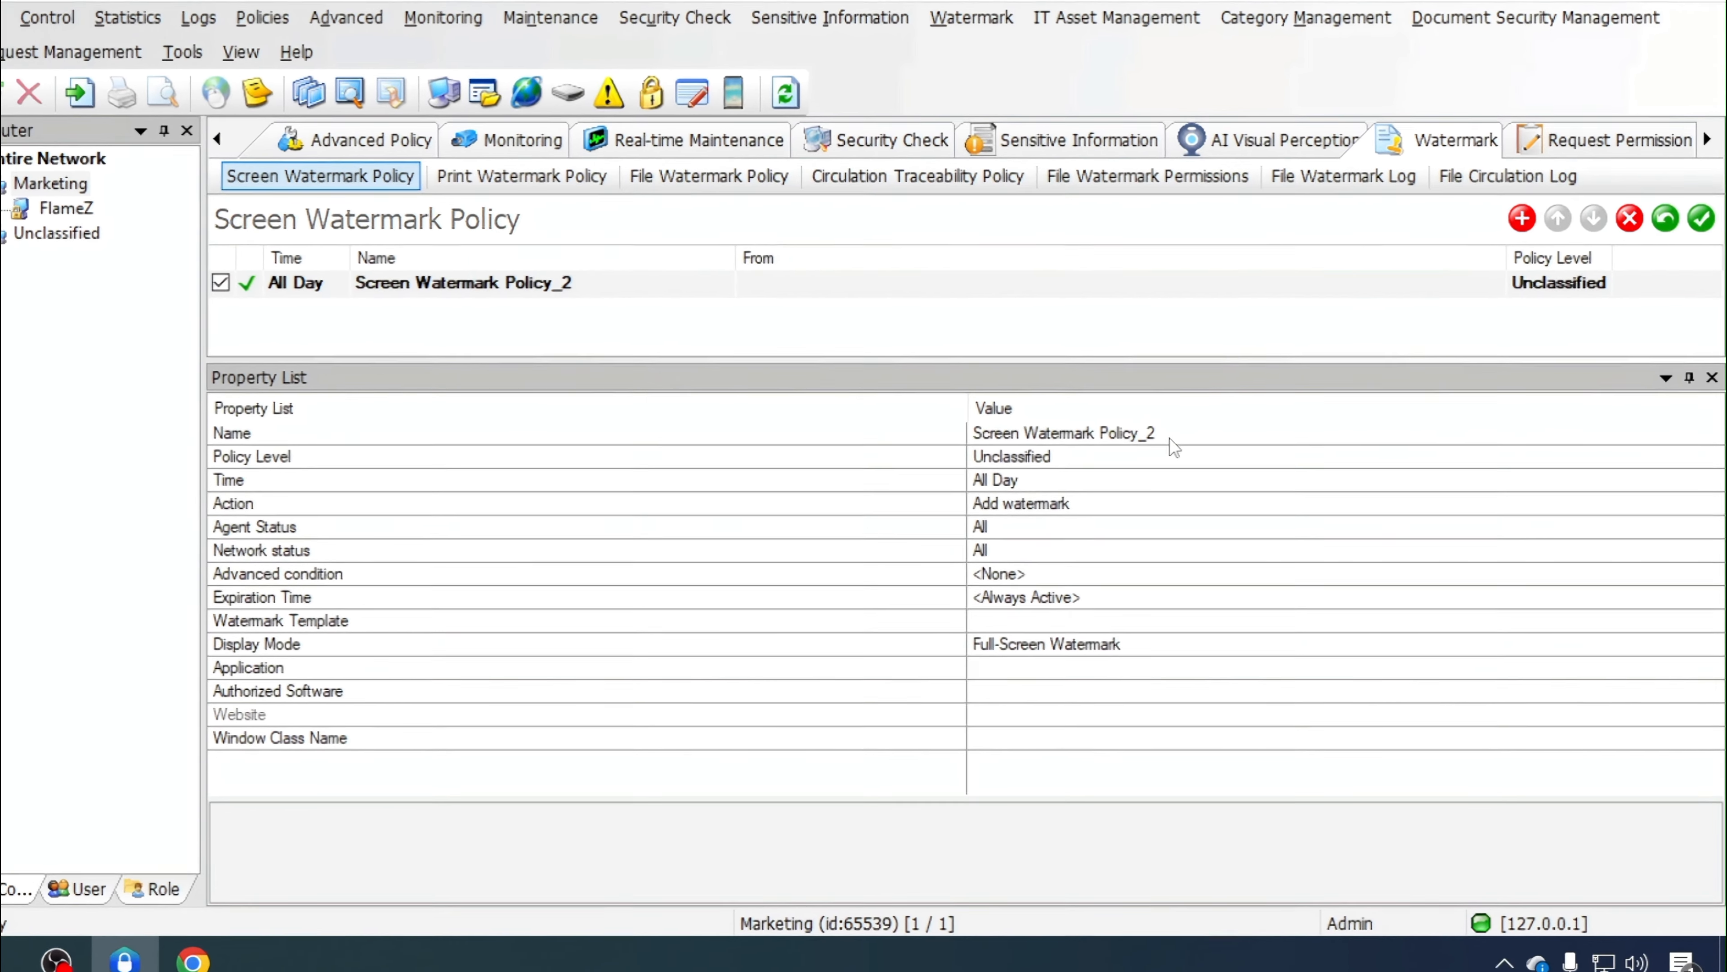
# Rename the policy to Add Screen Watermark to Marketing Dept
pyautogui.click(1169, 435)
pyautogui.moveTo(1168, 434); pyautogui.dragTo(1100, 434)
pyautogui.press('BackSpace')
pyautogui.press('Left')
pyautogui.press('Left')
pyautogui.press('Left')
pyautogui.press('Left')
pyautogui.press('Left')
pyautogui.press('Left')
pyautogui.press('Left')
pyautogui.press('Left')
pyautogui.press('Left')
pyautogui.press('Left')
pyautogui.press('Left')
pyautogui.press('Left')
pyautogui.press('Left')
pyautogui.press('Left')
pyautogui.press('Left')
pyautogui.press('Left')
pyautogui.press('Left')
pyautogui.write('A')
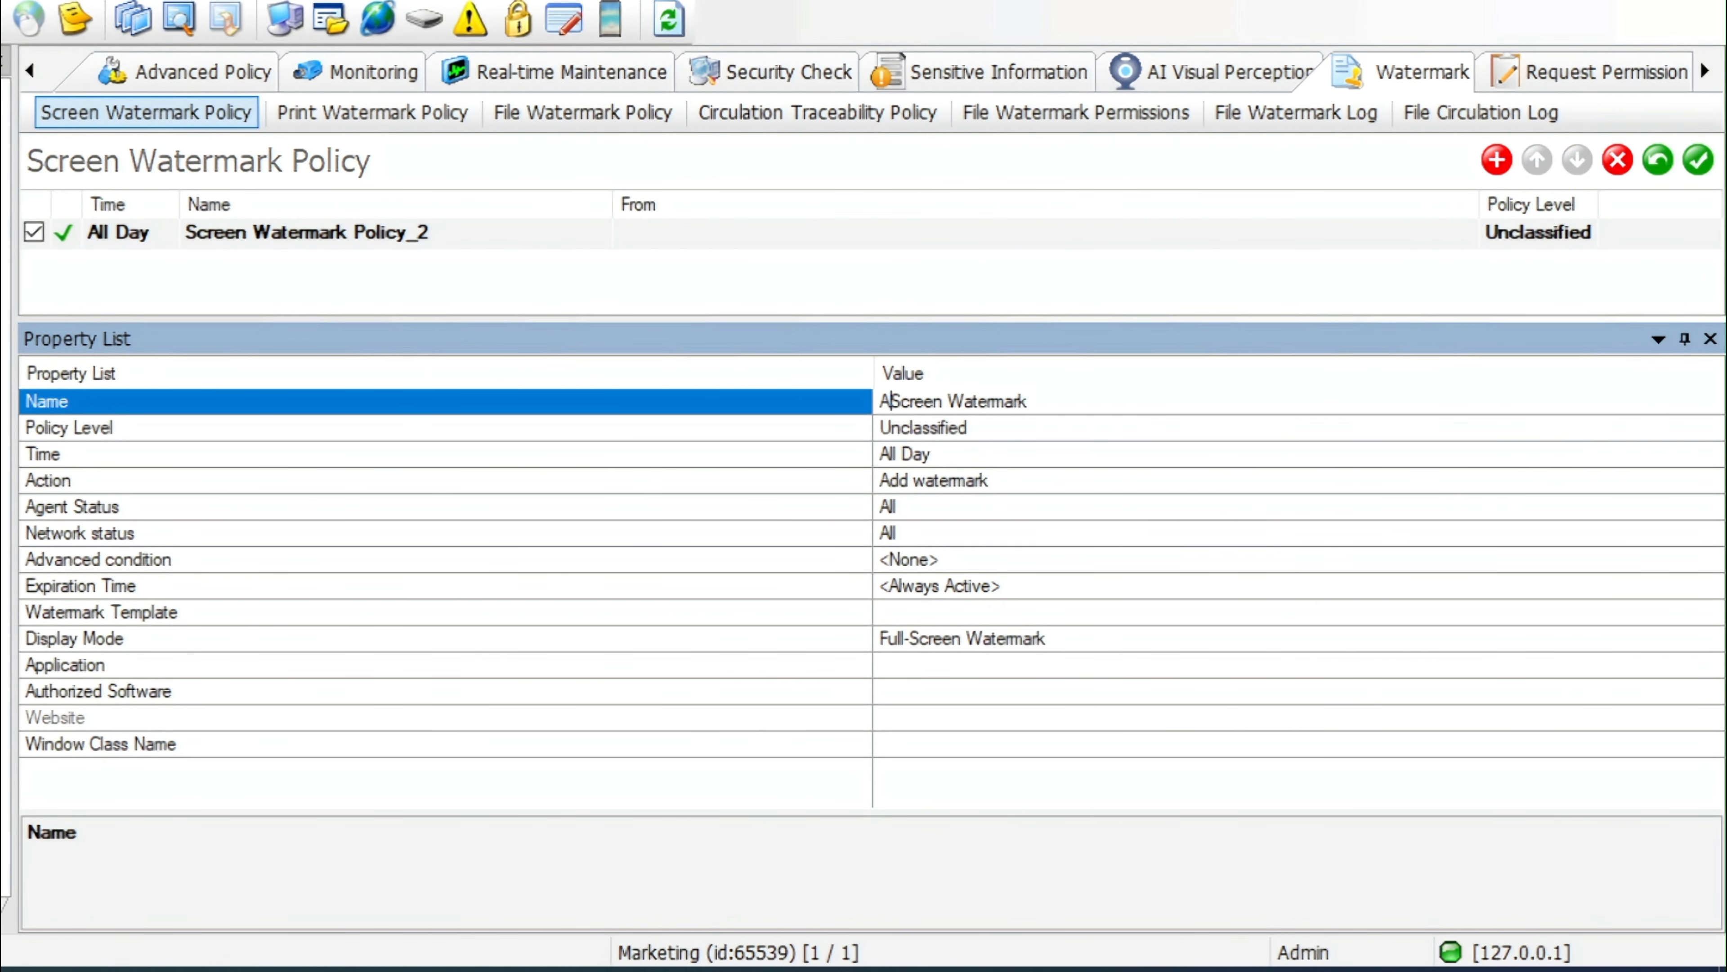
pyautogui.write('dd')
pyautogui.click(1142, 401)
pyautogui.write('to Mar')
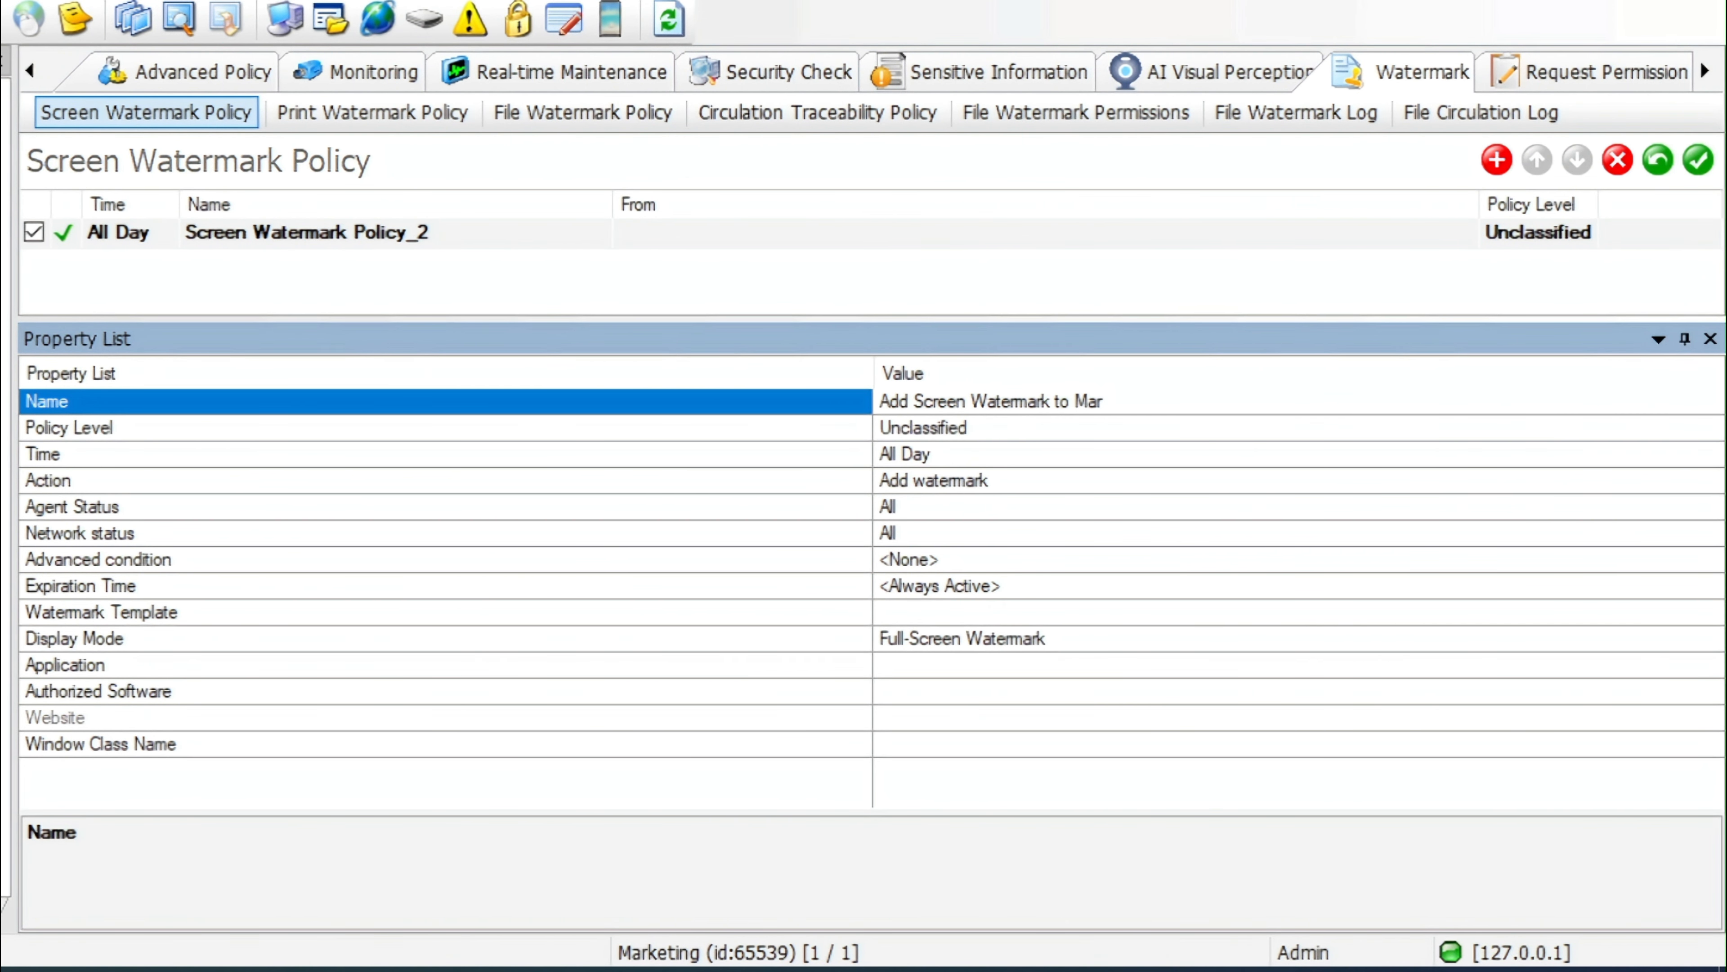
pyautogui.write('keting Dept.')
# Assign the Screen Watermark for Demo template to the policy and save it
pyautogui.click(970, 611)
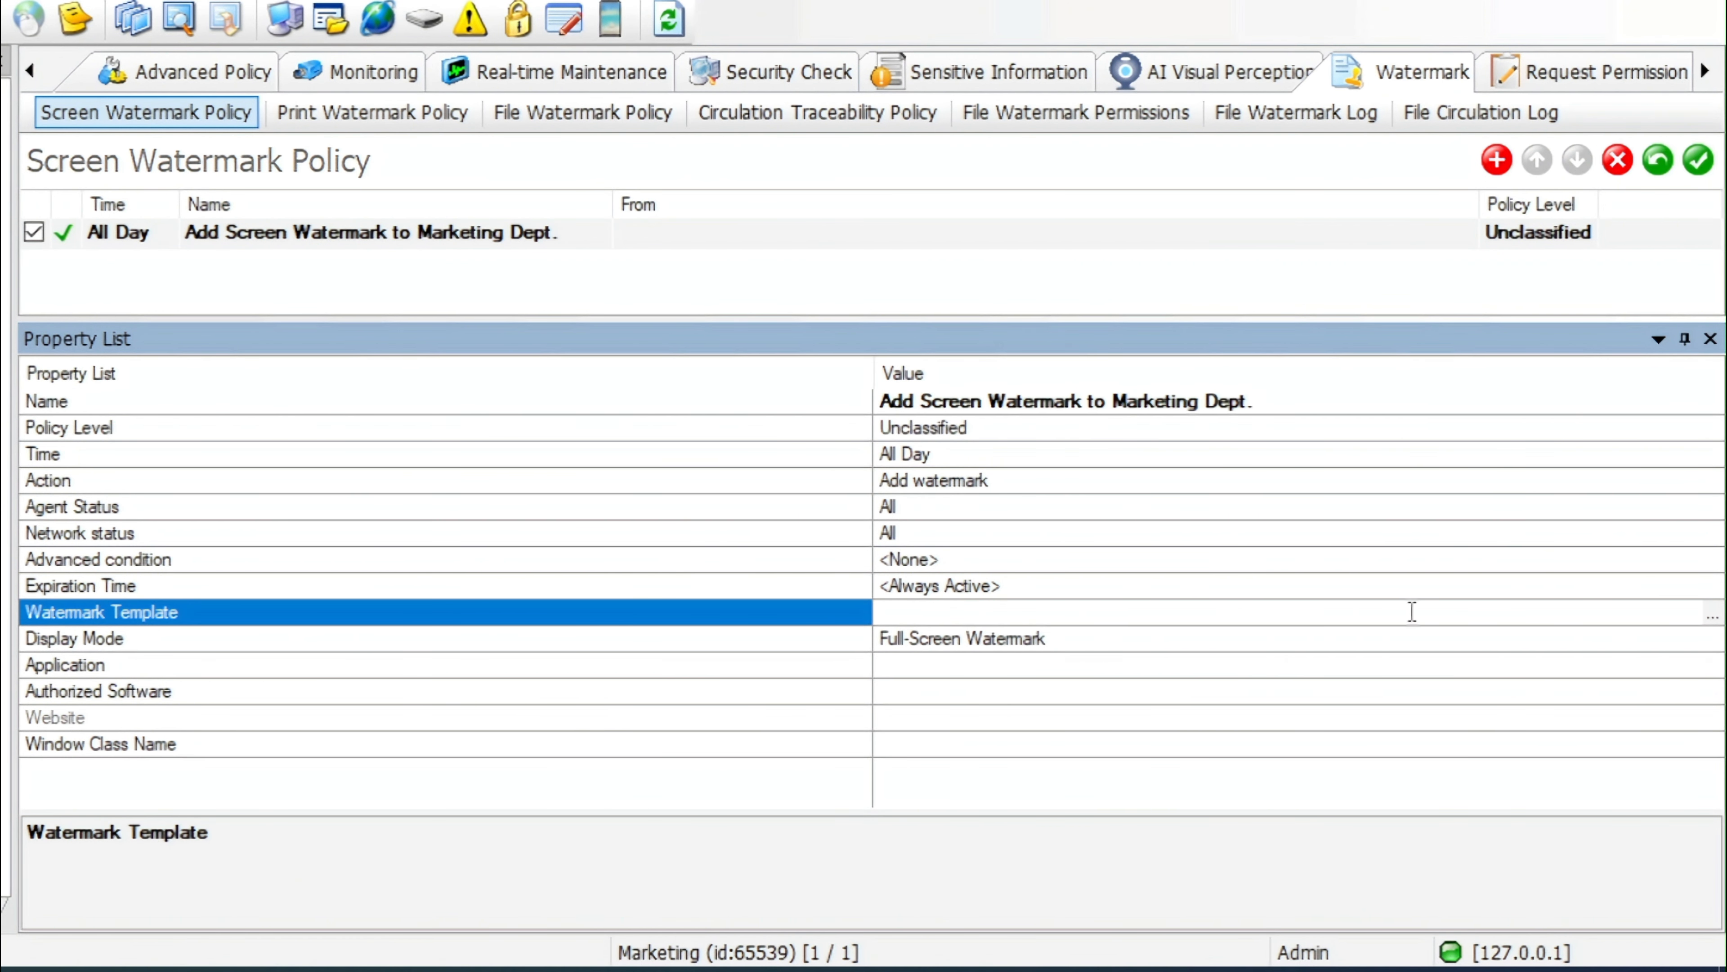
pyautogui.click(1714, 617)
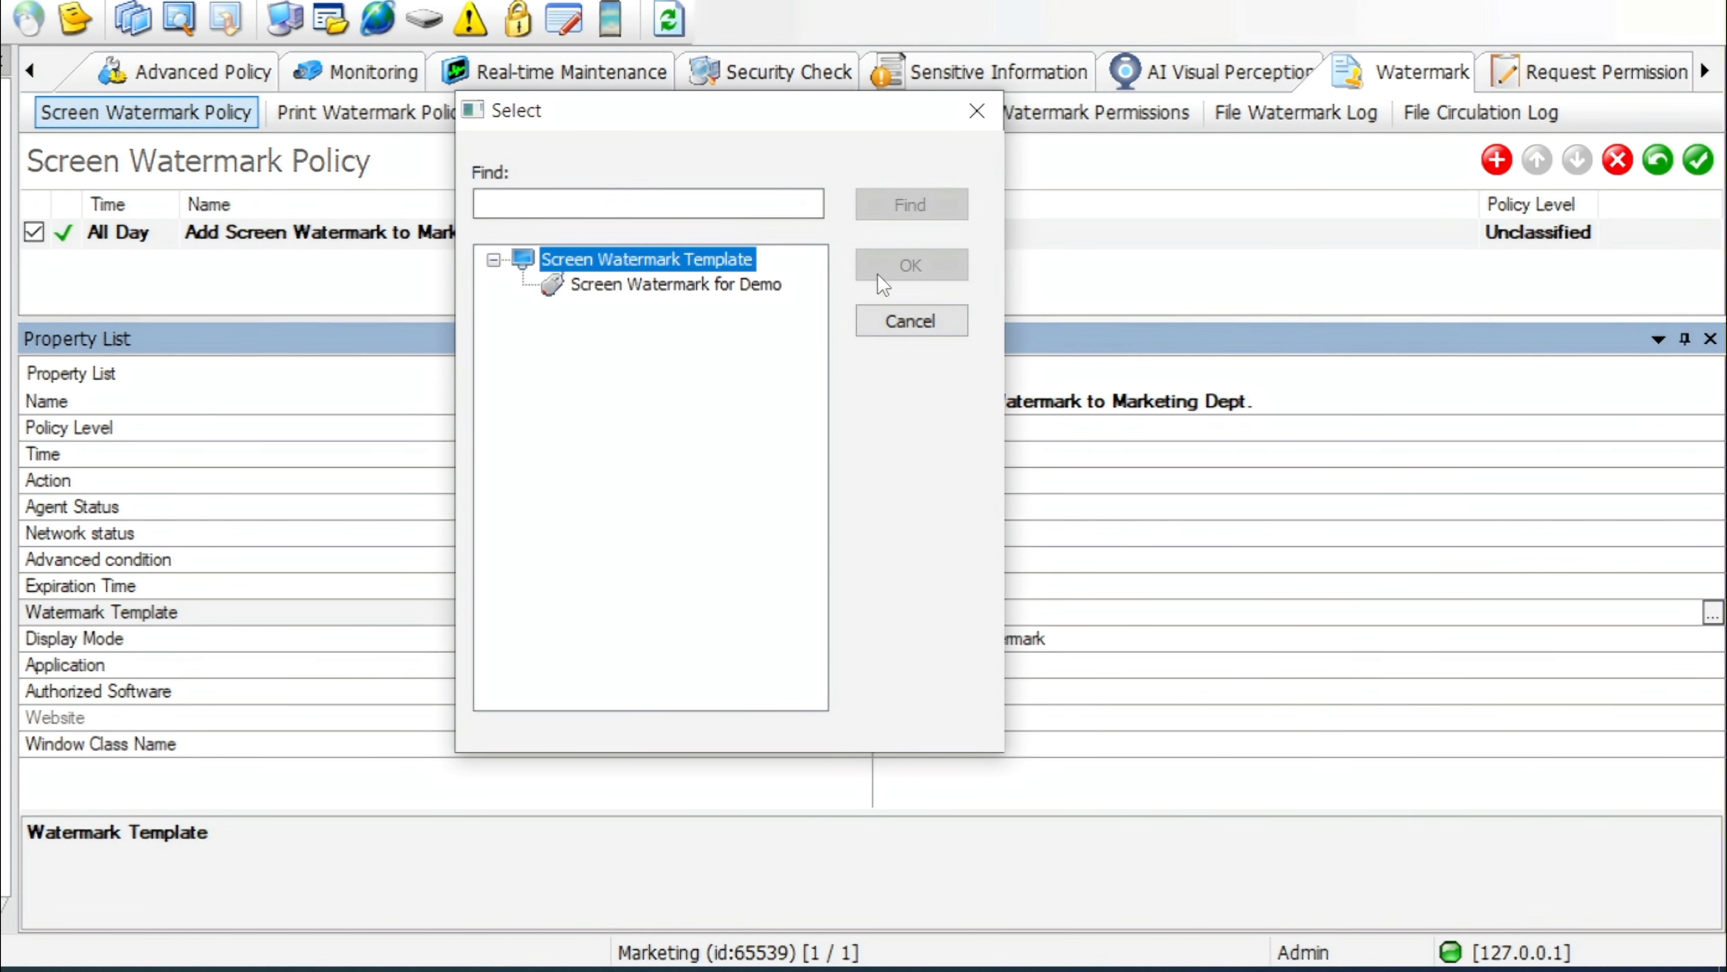
pyautogui.click(734, 286)
pyautogui.click(888, 272)
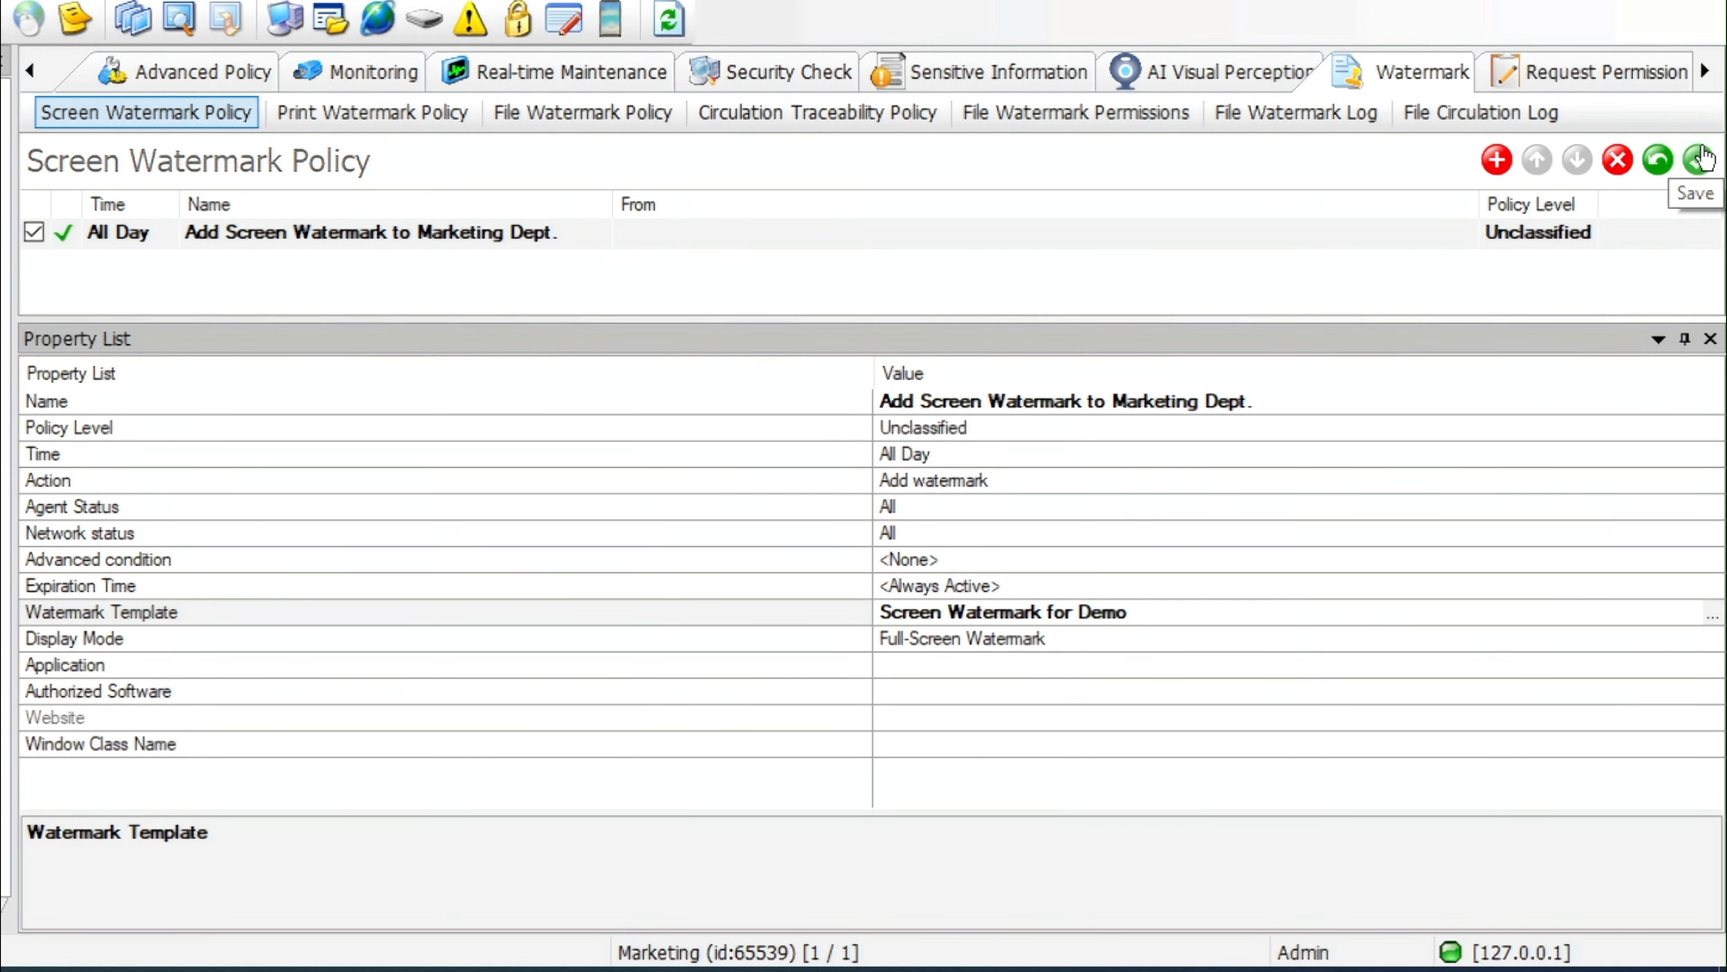
pyautogui.click(1698, 161)
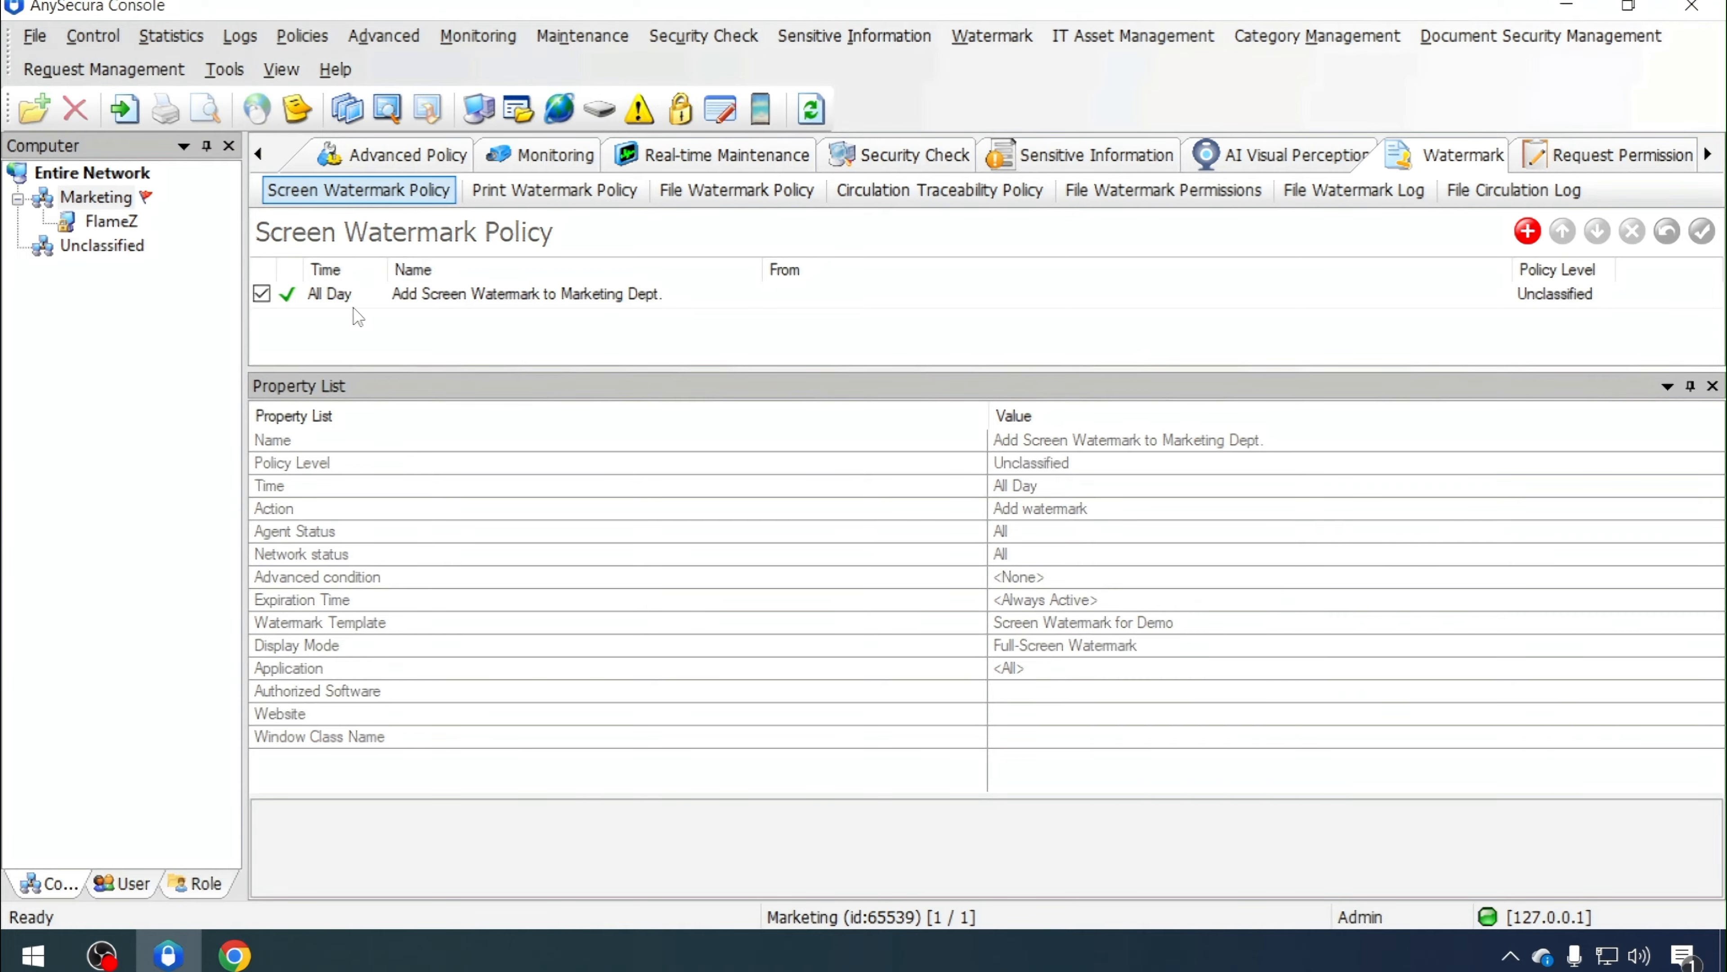
# Minimize the console, refresh the desktop and open Chrome to check the screen watermark on the endpoint
pyautogui.click(494, 300)
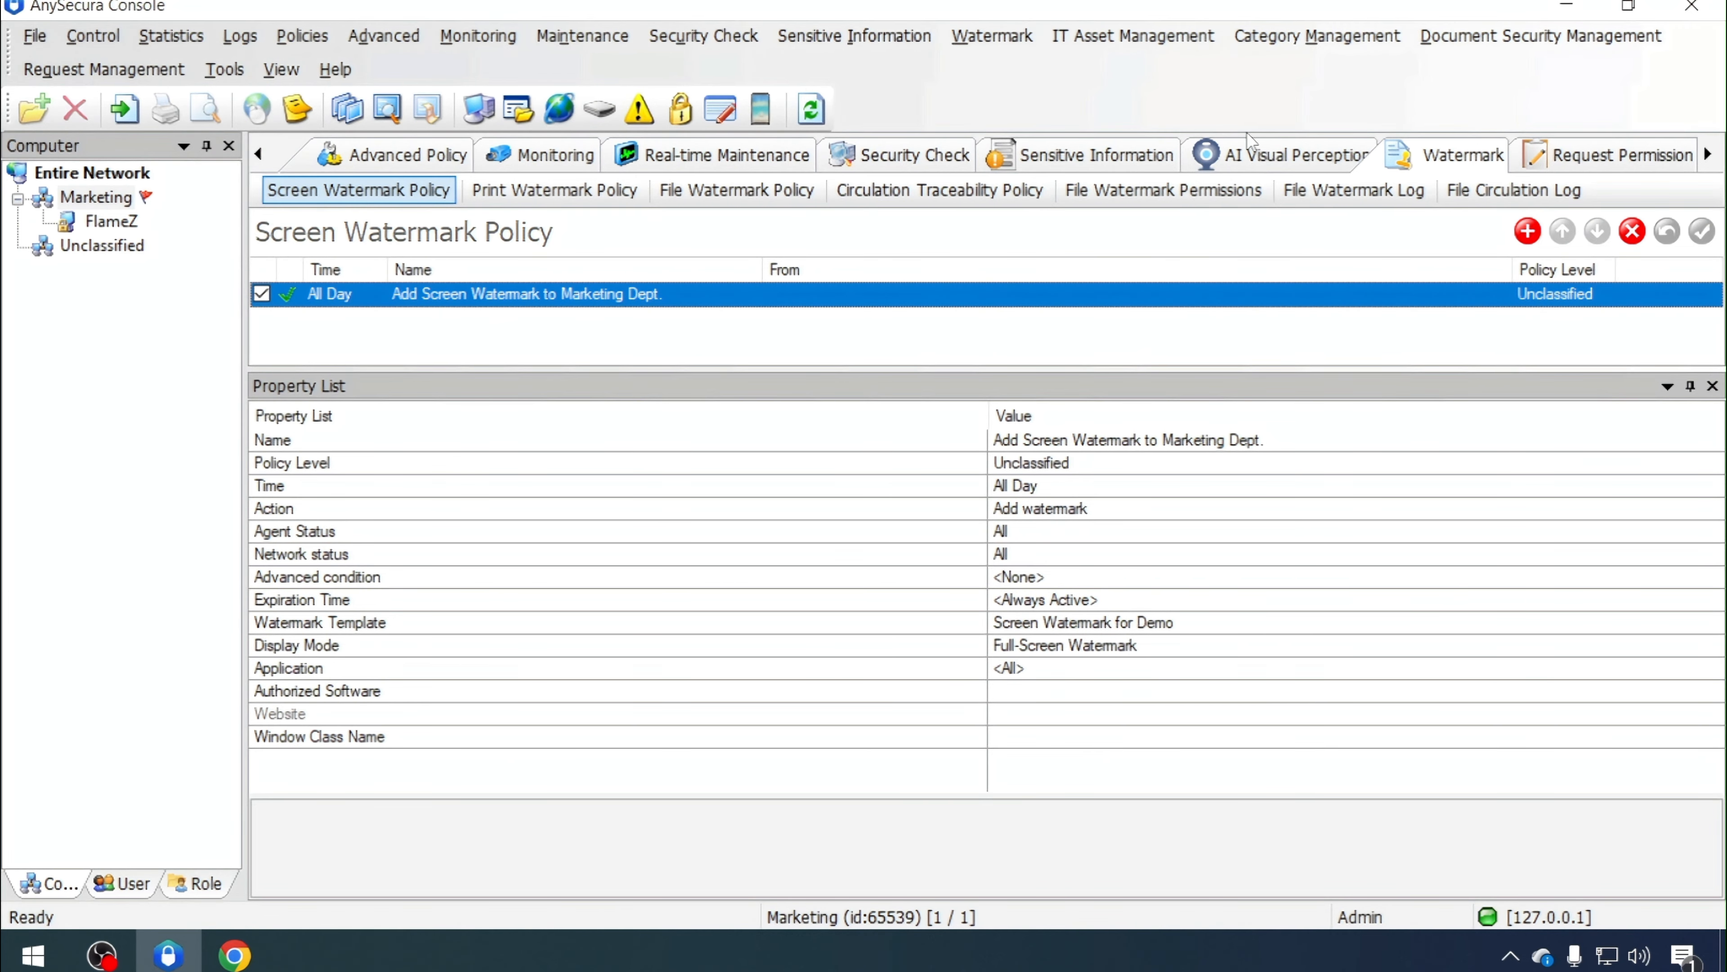
pyautogui.click(1564, 8)
pyautogui.rightClick(1277, 245)
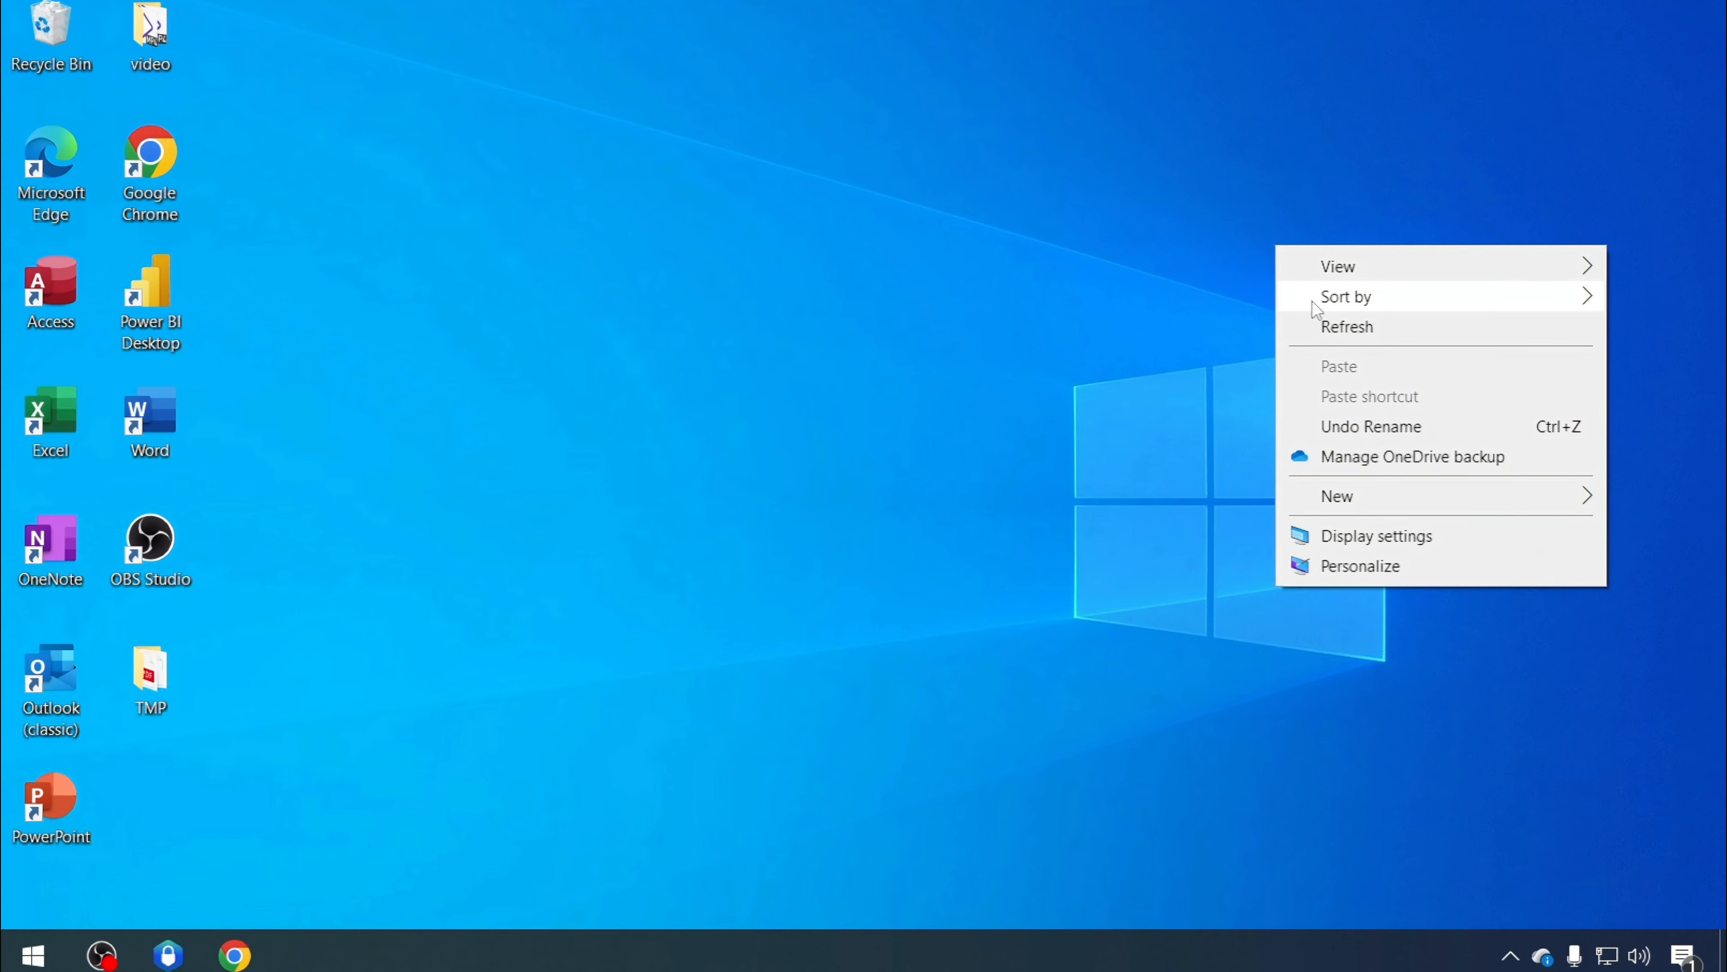
pyautogui.click(1322, 327)
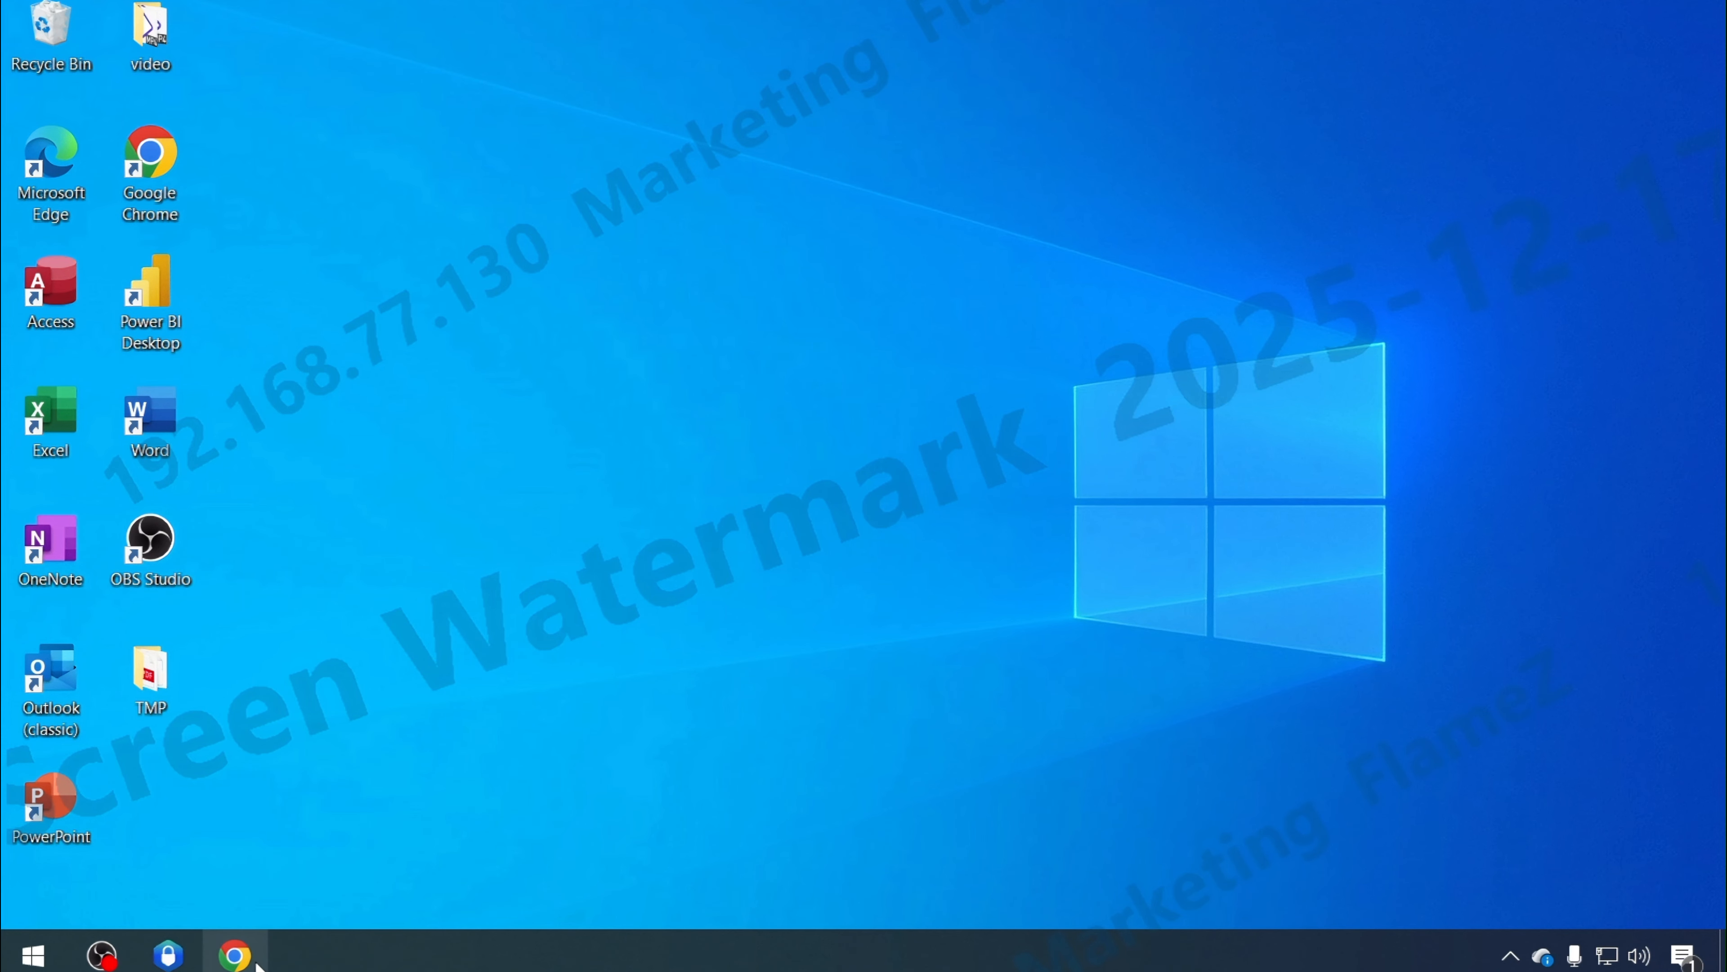
pyautogui.click(235, 955)
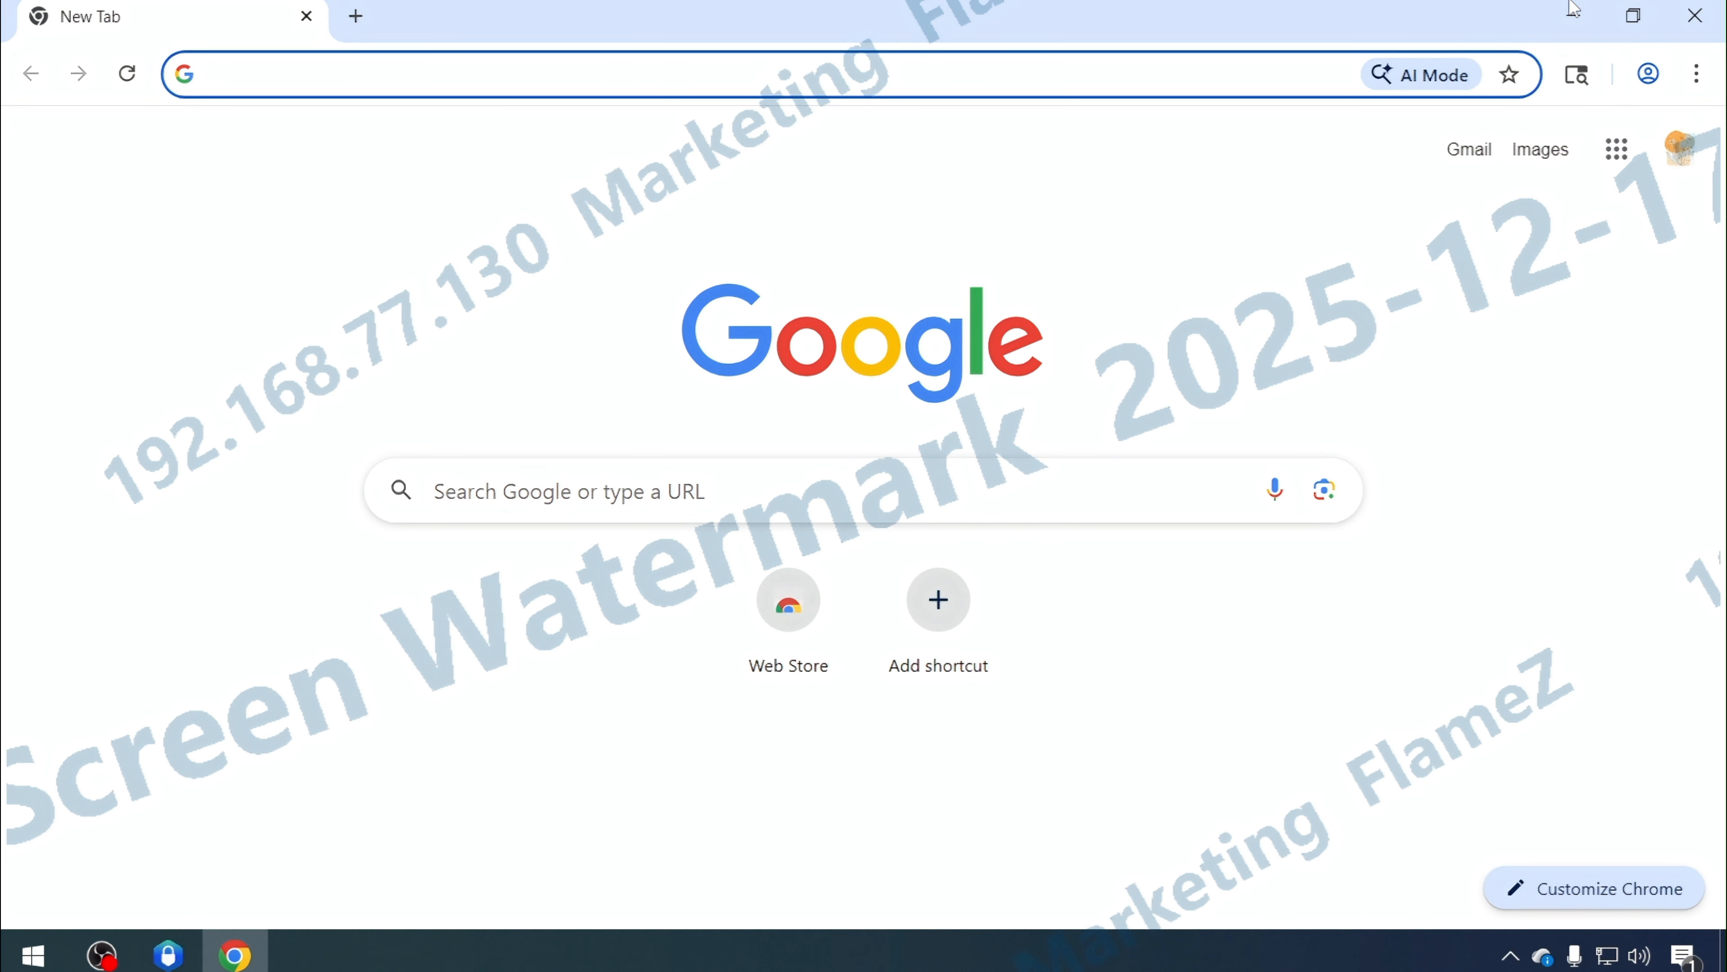
pyautogui.click(1573, 10)
# Return to the console and add a print watermark policy for the Marketing group named Add Print Watermark to Marketing Dept
pyautogui.click(168, 954)
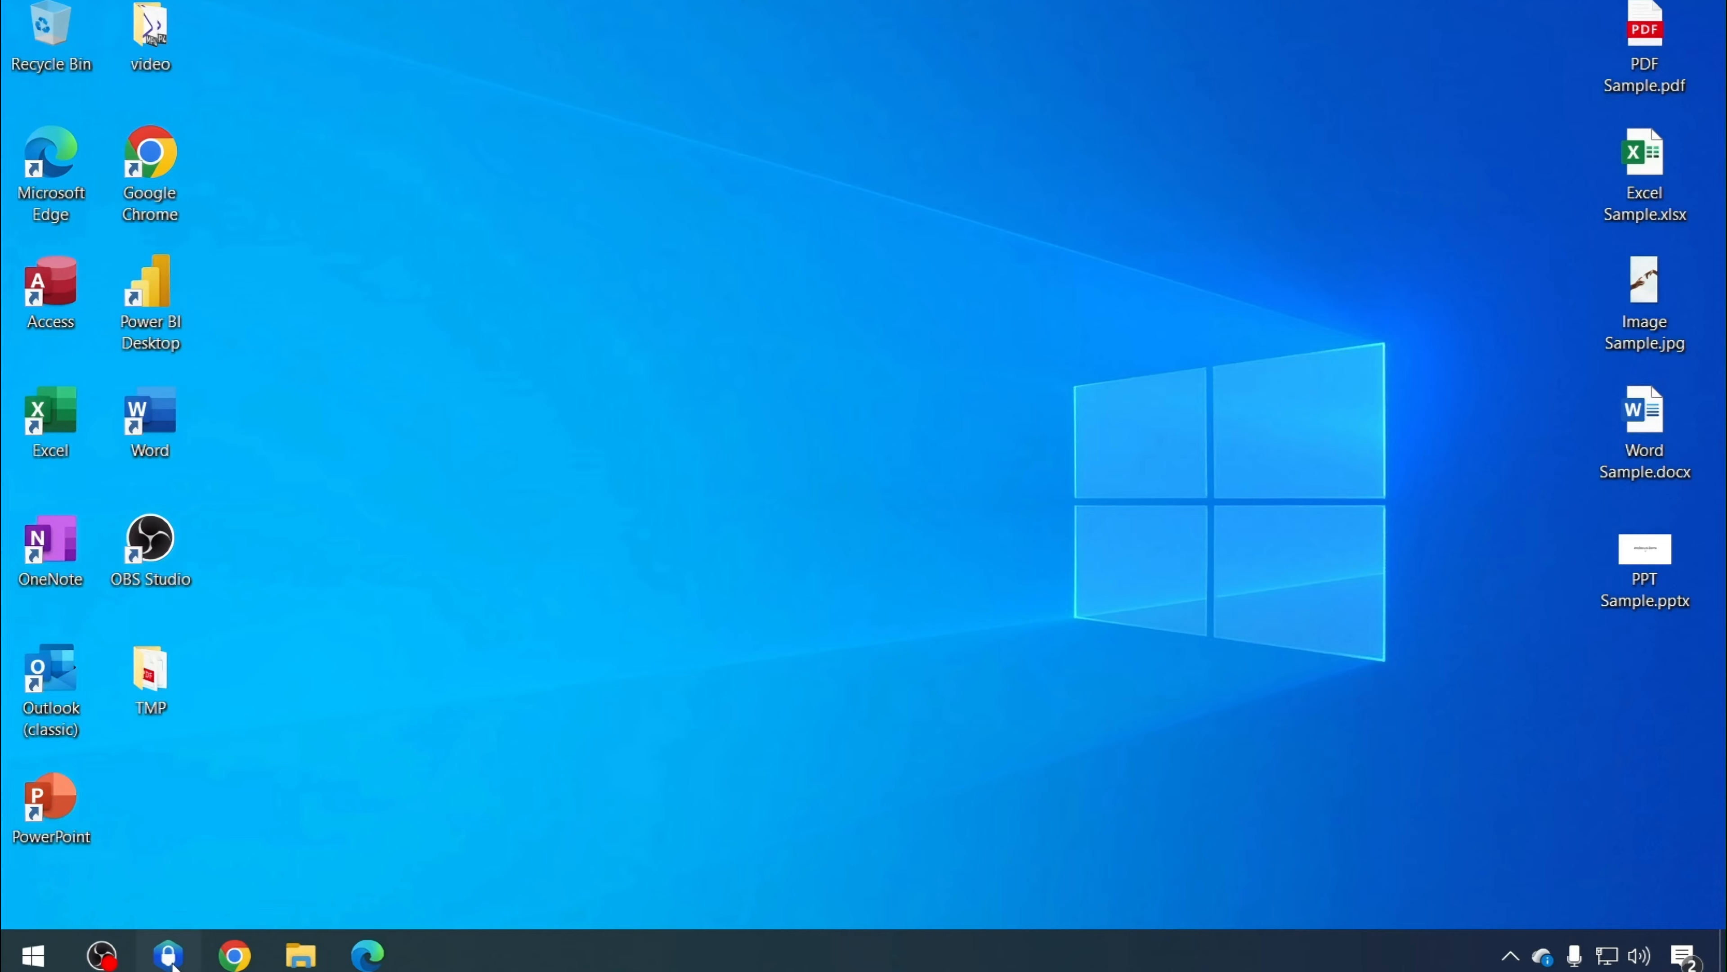
pyautogui.click(168, 956)
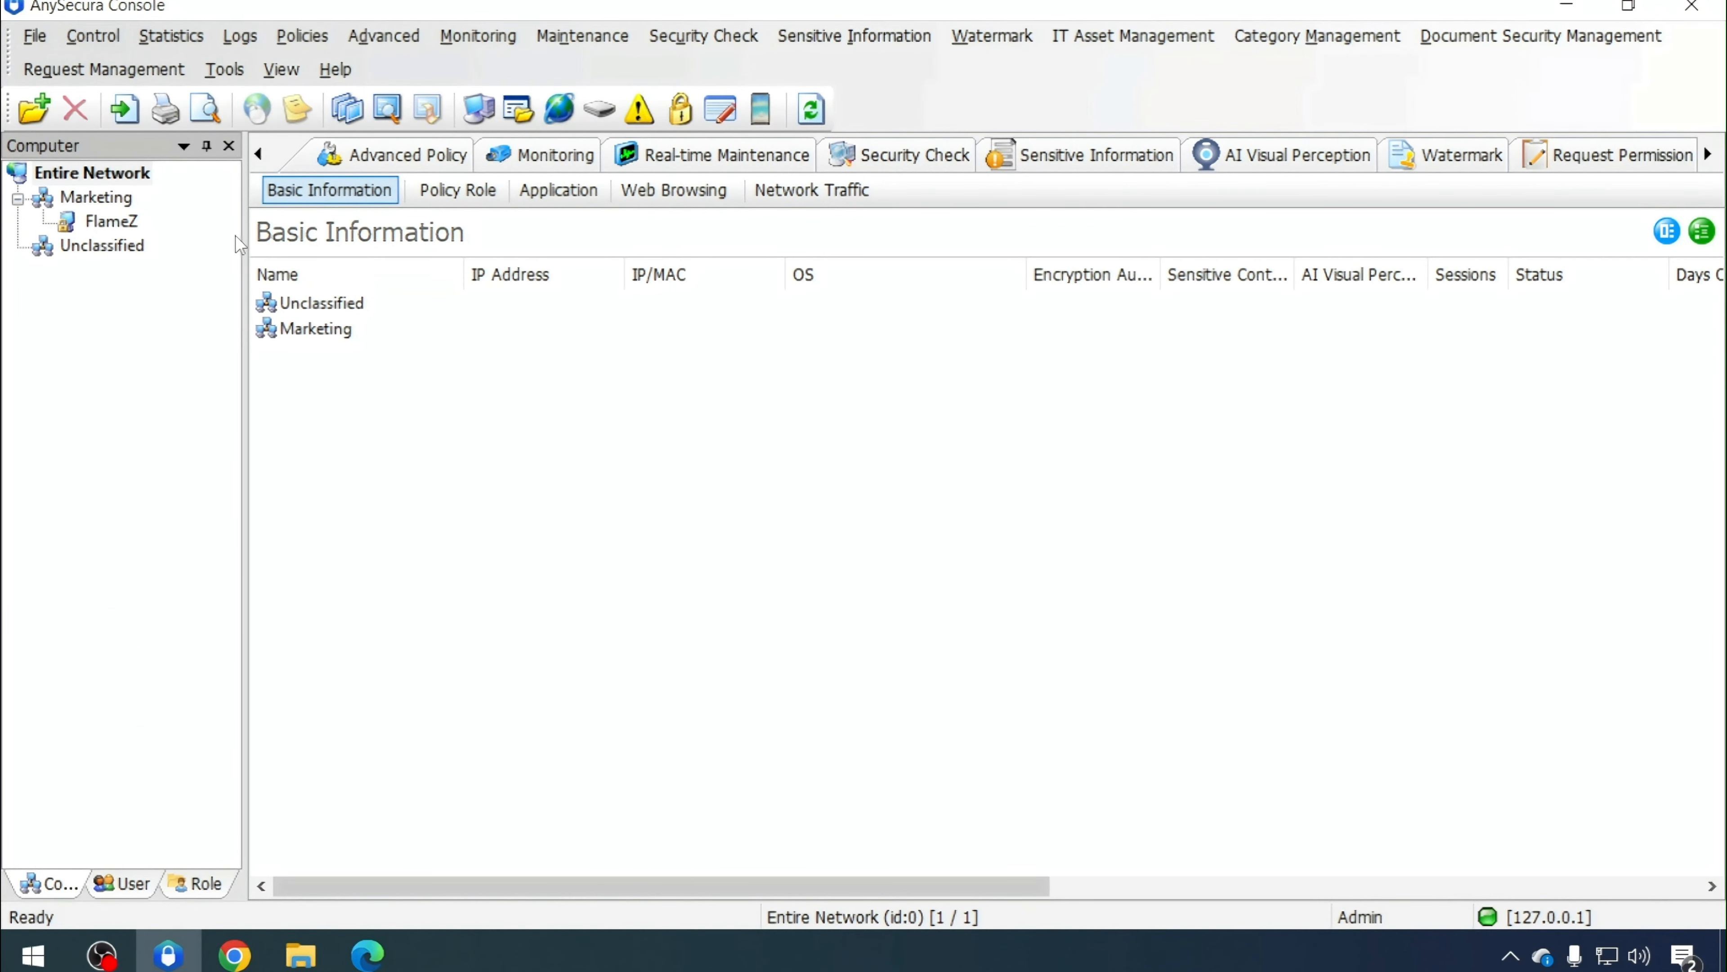
pyautogui.click(103, 198)
pyautogui.click(1476, 157)
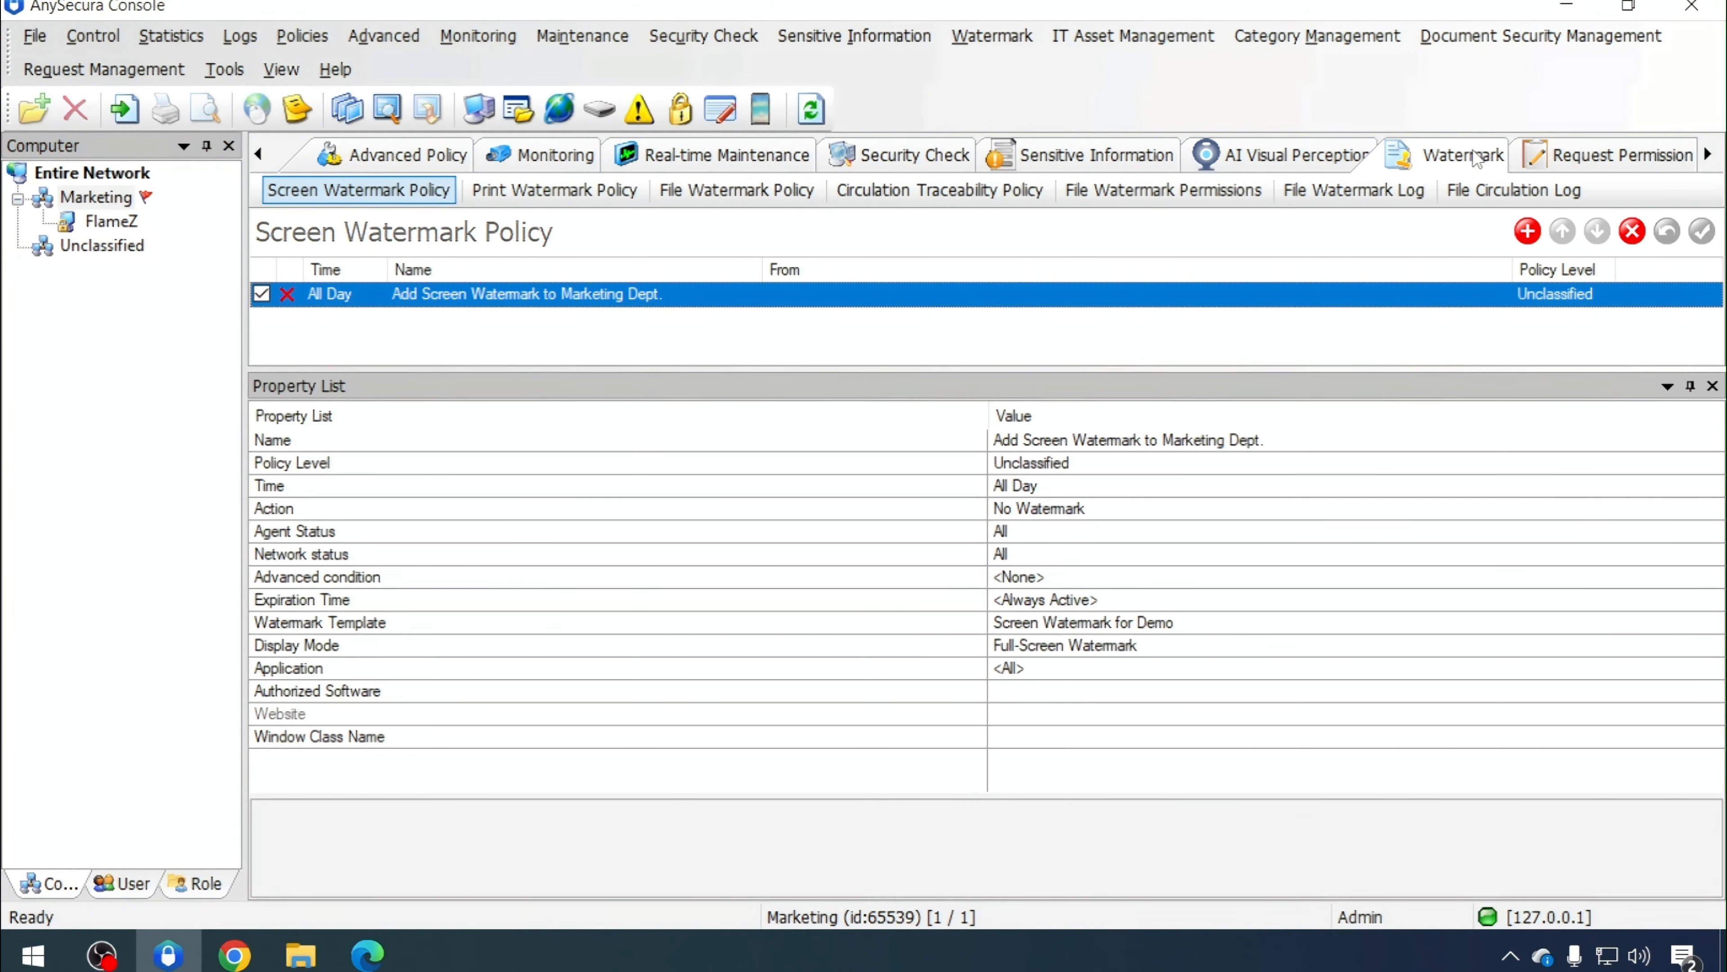
pyautogui.click(541, 192)
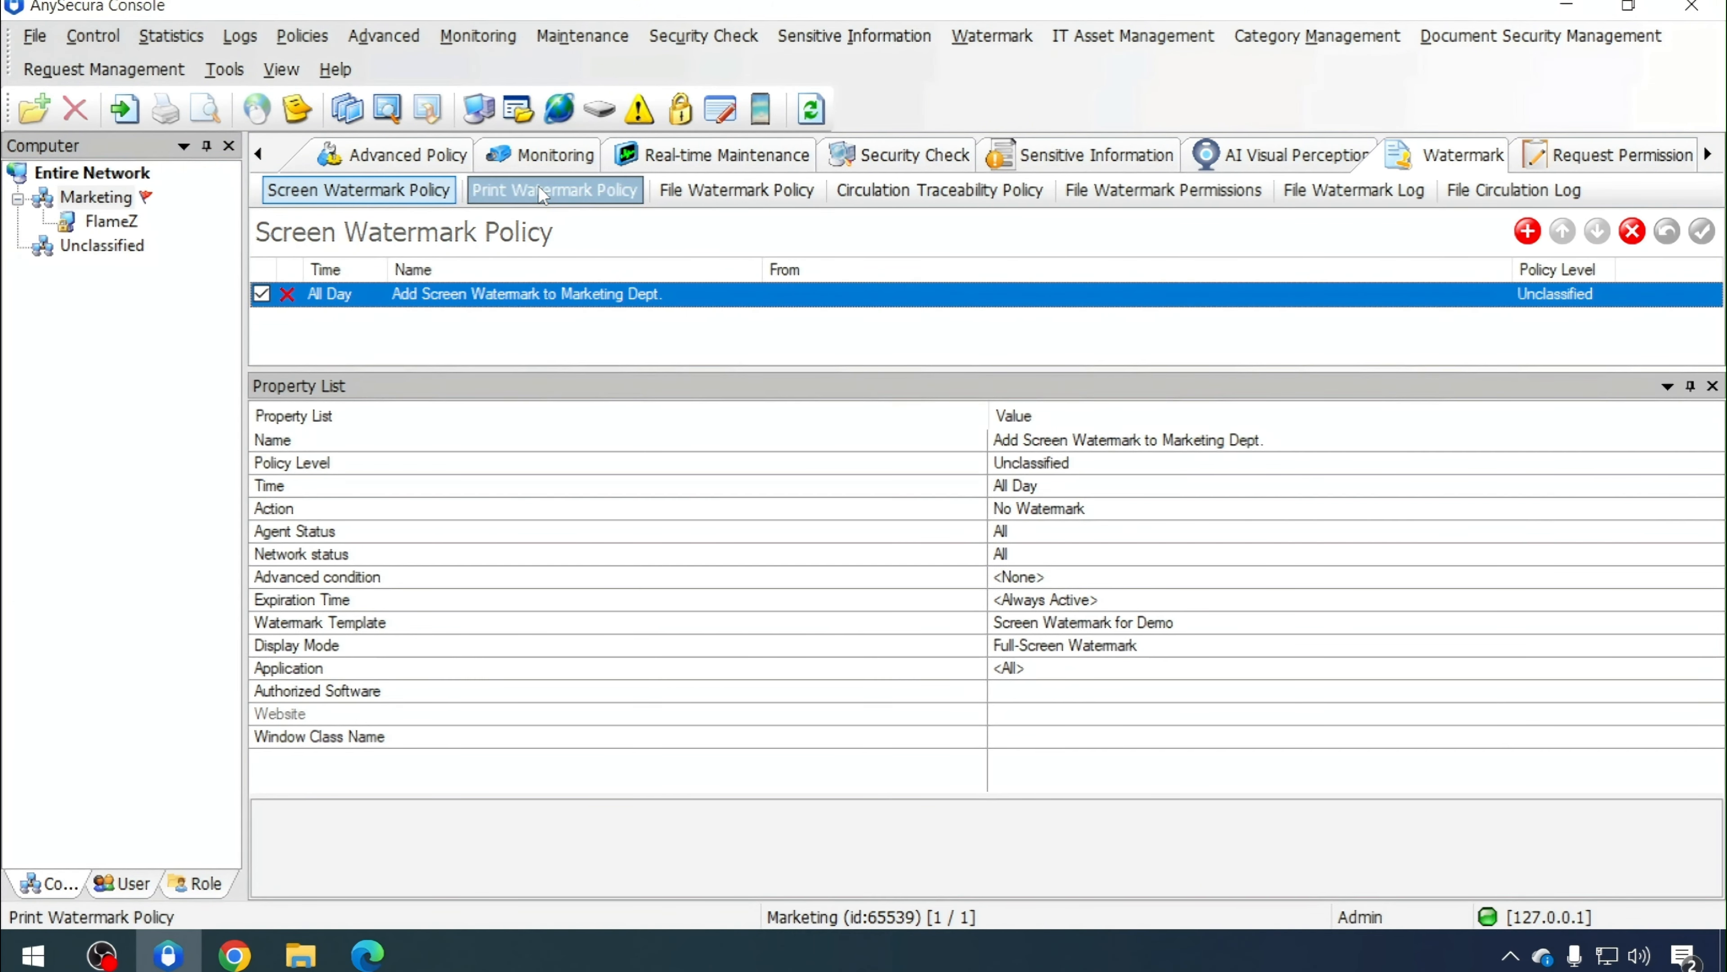
pyautogui.click(1528, 231)
pyautogui.click(1176, 439)
pyautogui.moveTo(1149, 439); pyautogui.dragTo(919, 444)
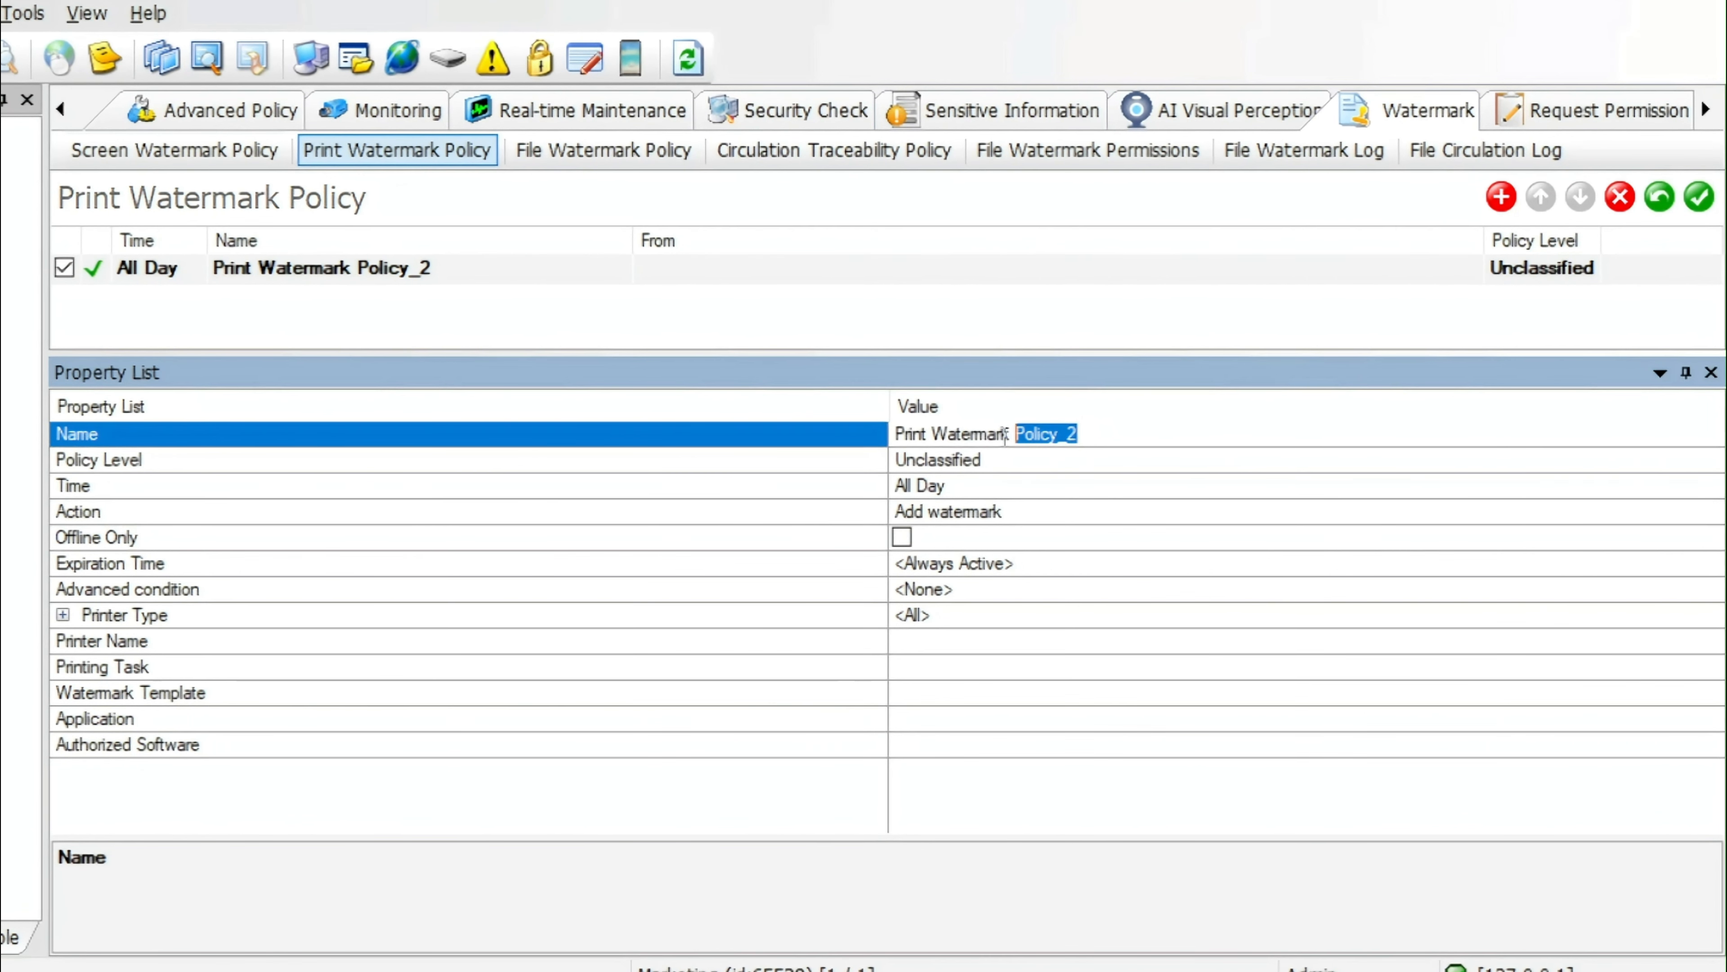
pyautogui.write('Add Print Watermark to Marketing Dept.')
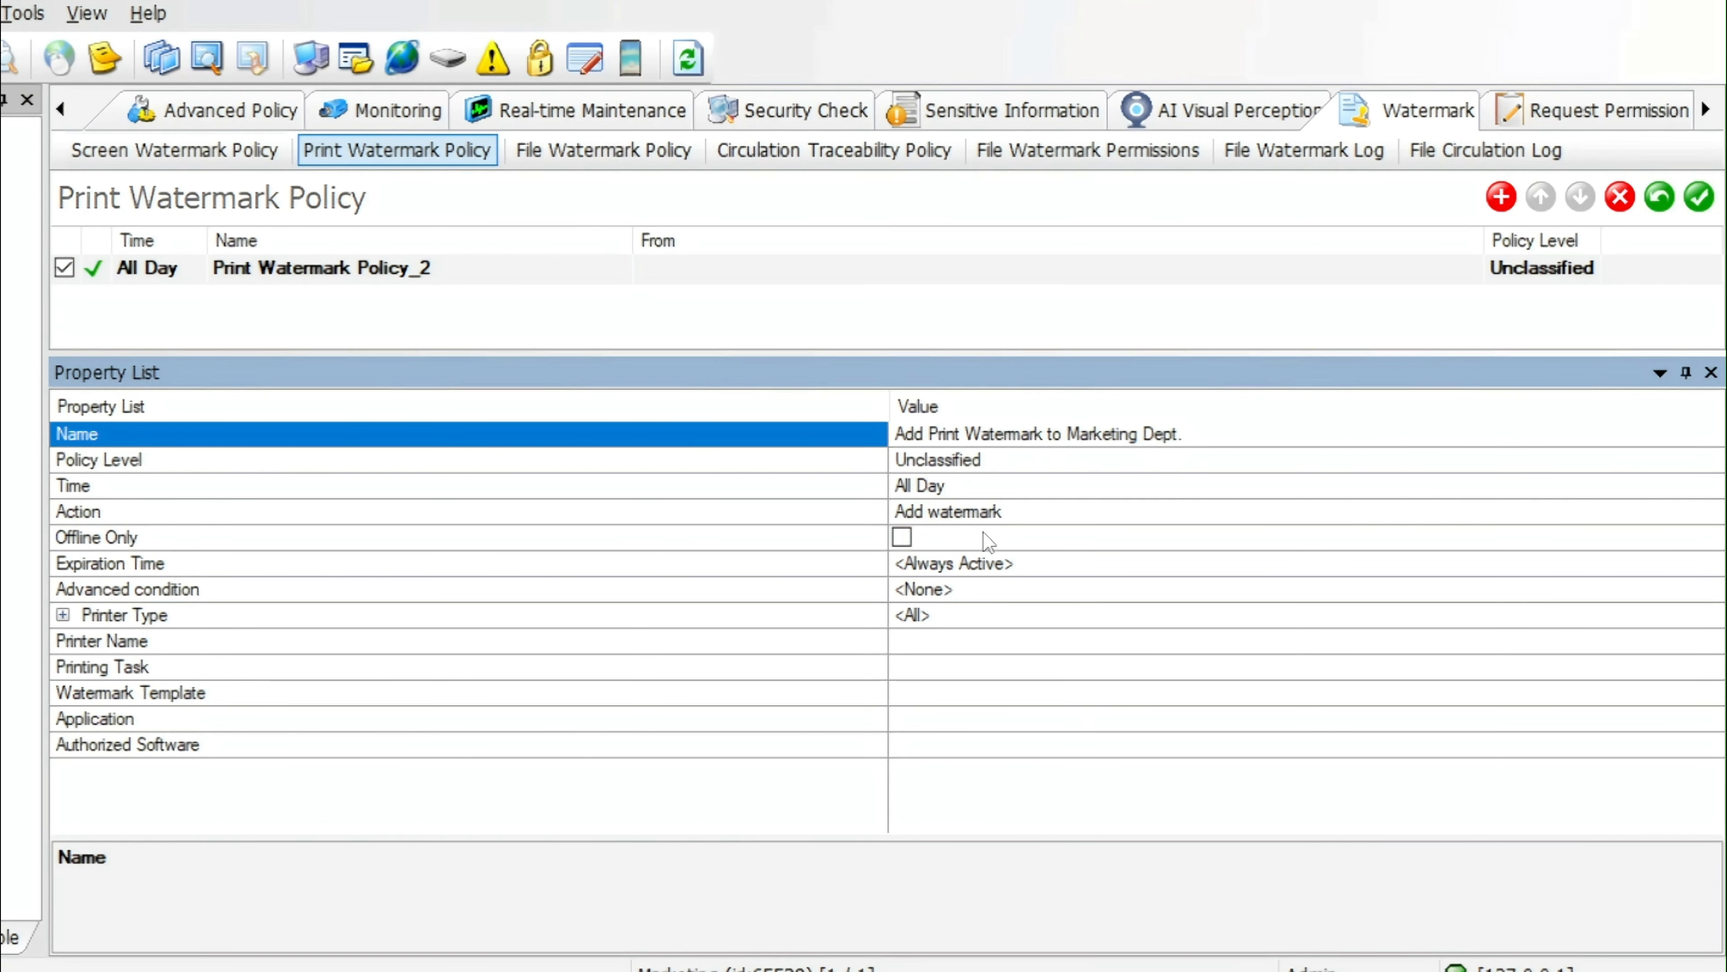
# Assign the Print Watermark for Demo template to the print watermark policy
pyautogui.click(956, 694)
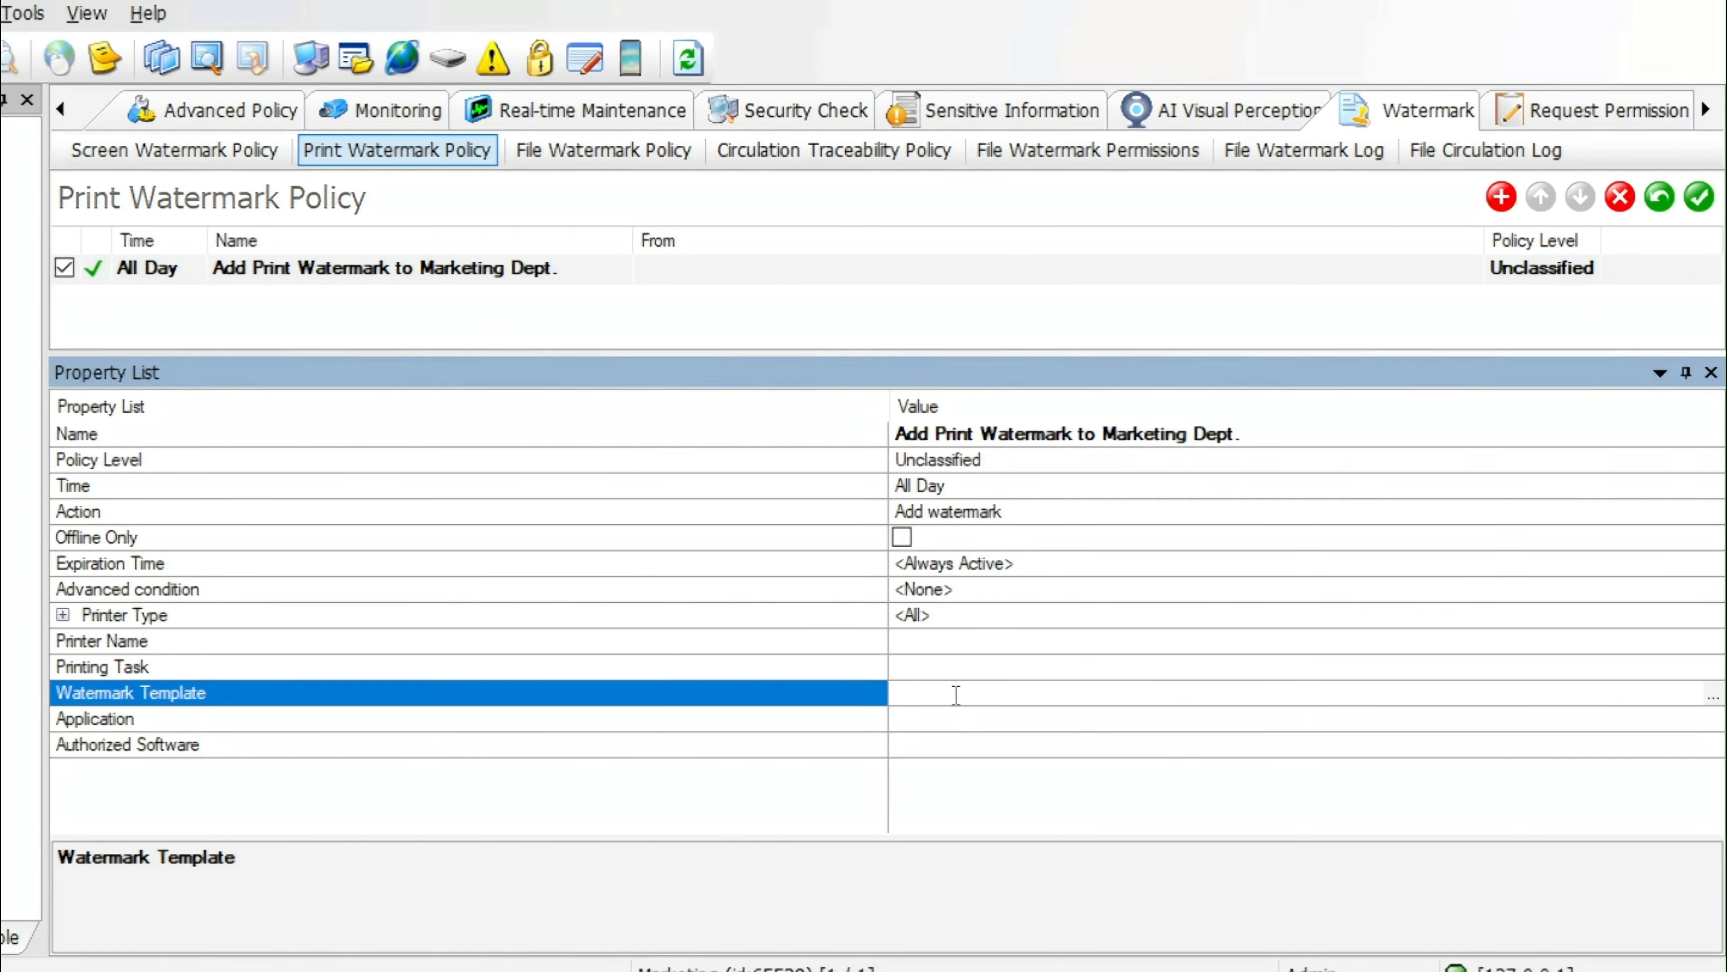
pyautogui.click(1712, 695)
pyautogui.click(666, 323)
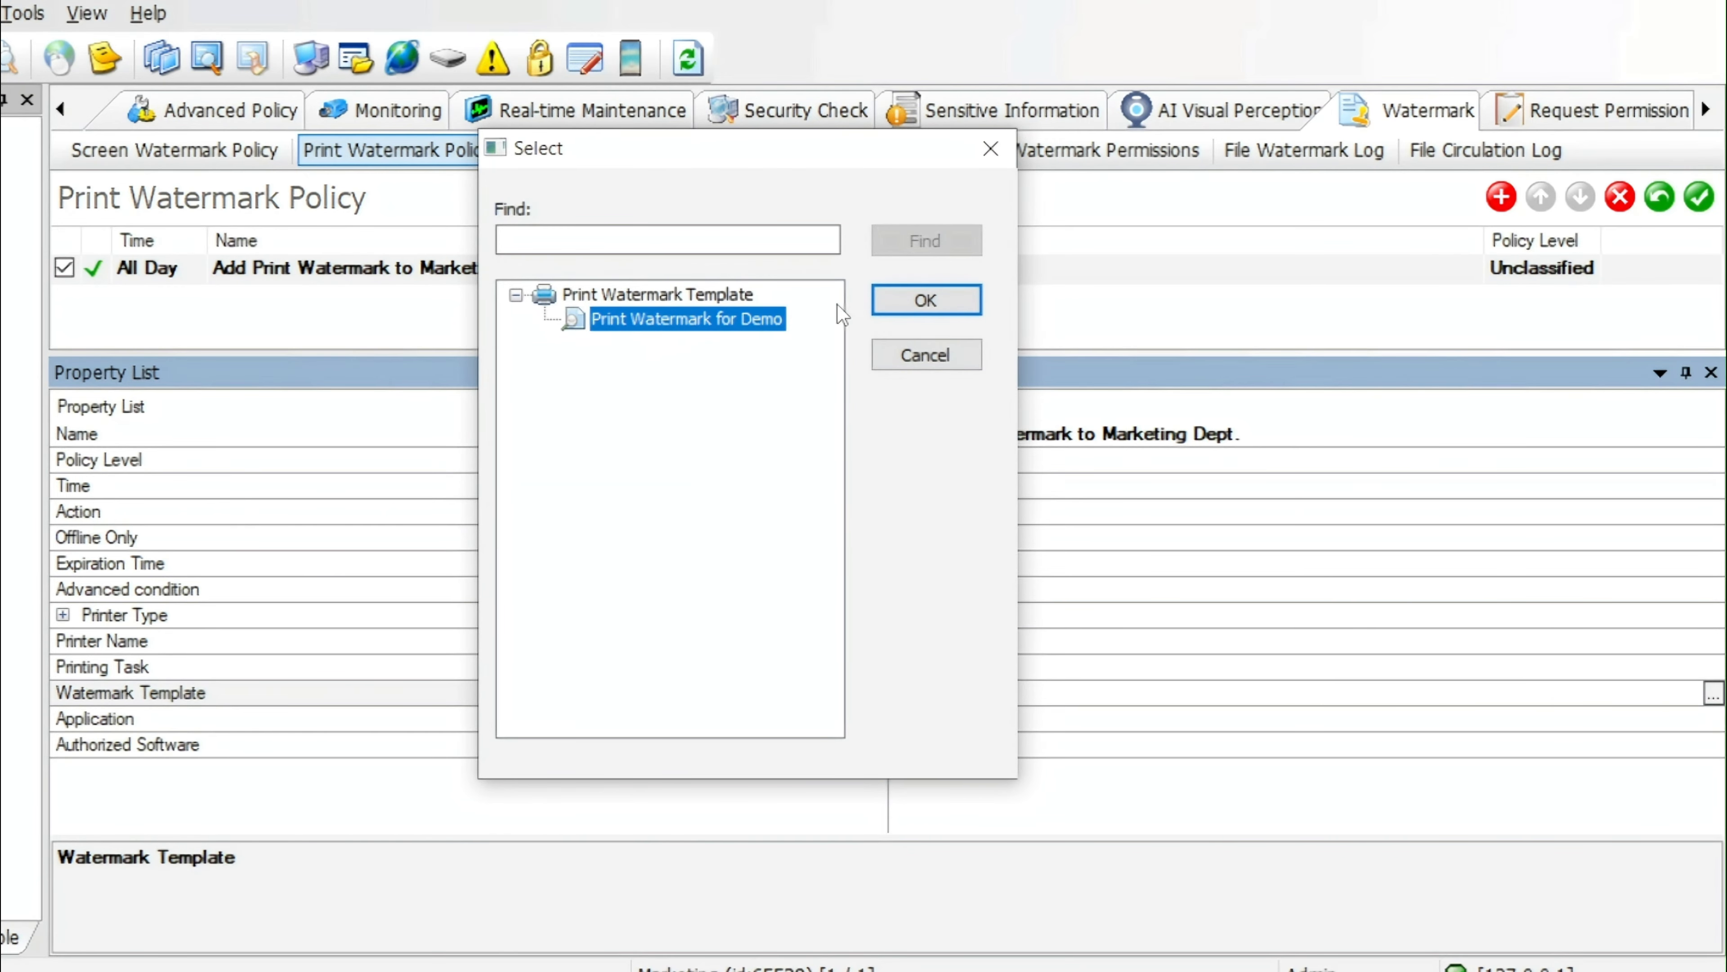
pyautogui.click(912, 308)
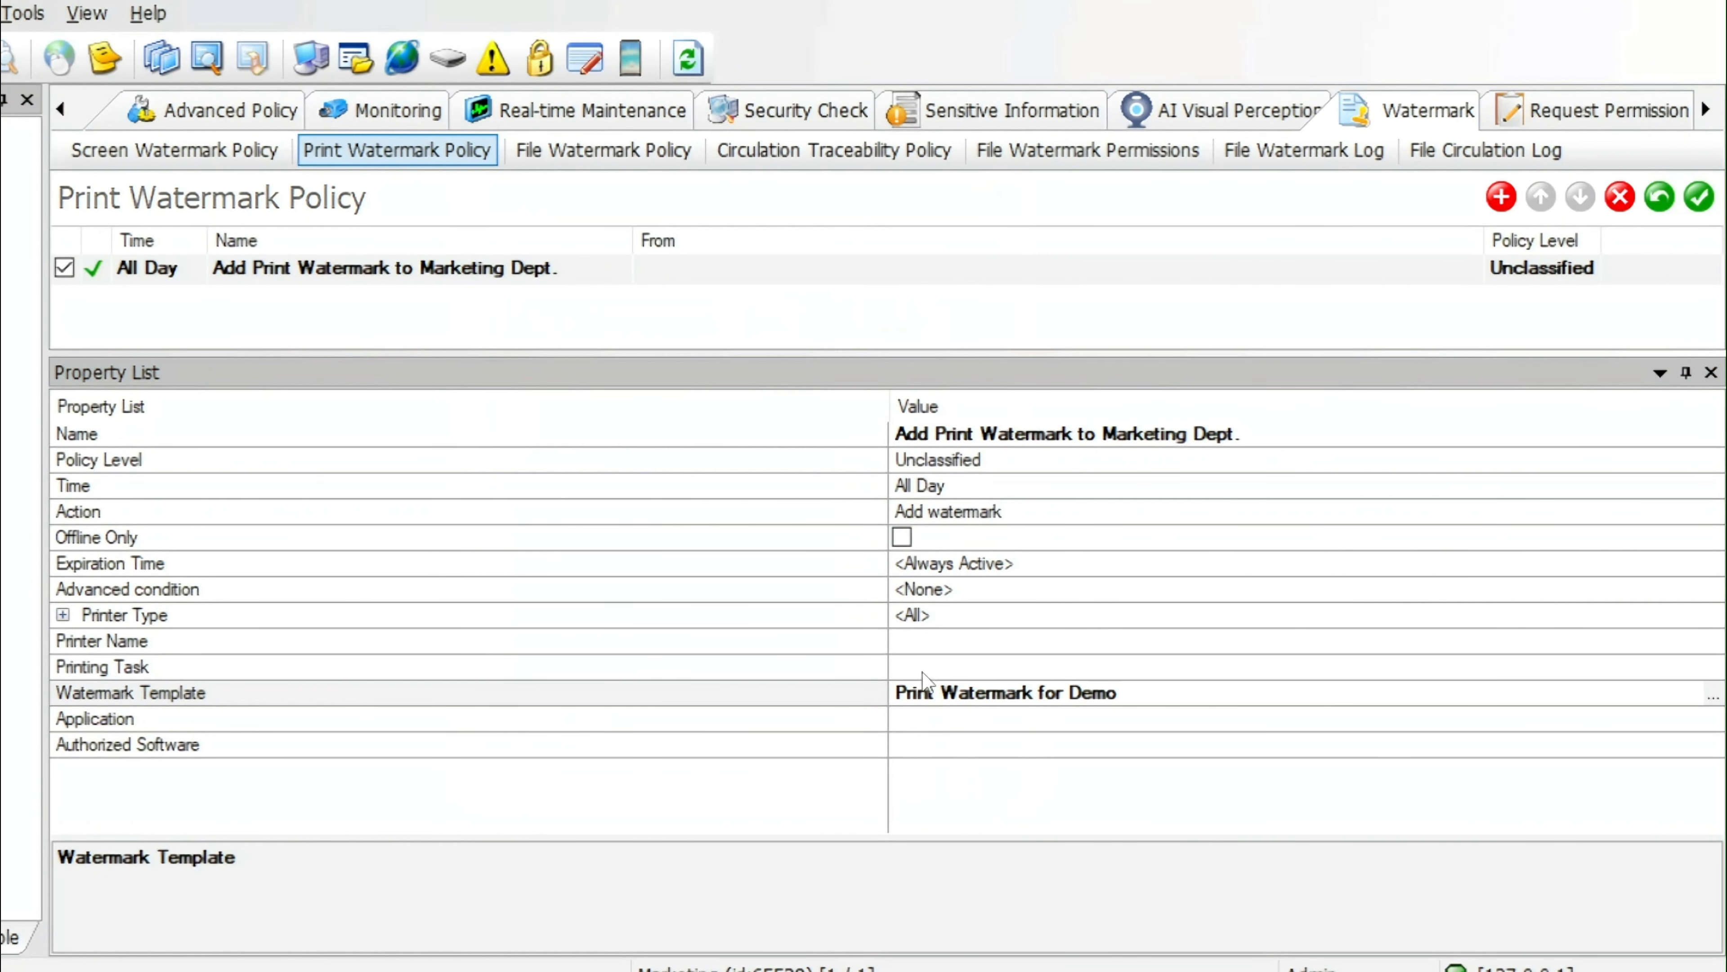
# Limit the policy's applications to the Office category and save the print watermark policy
pyautogui.click(936, 718)
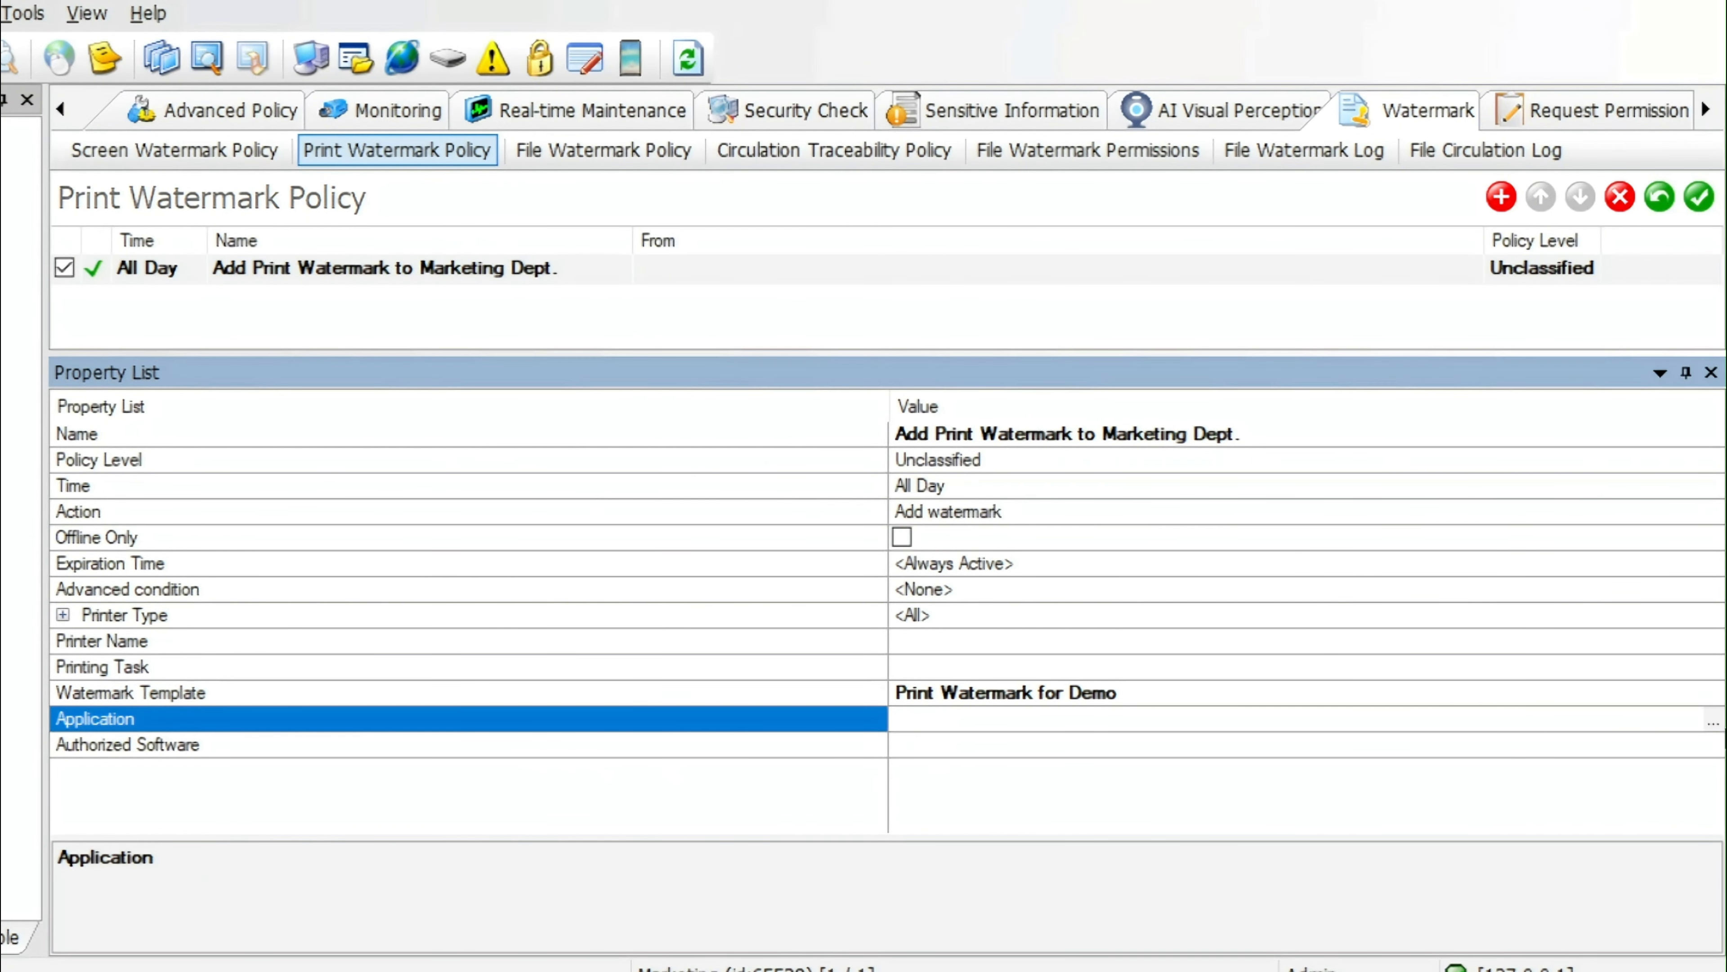
pyautogui.click(1711, 721)
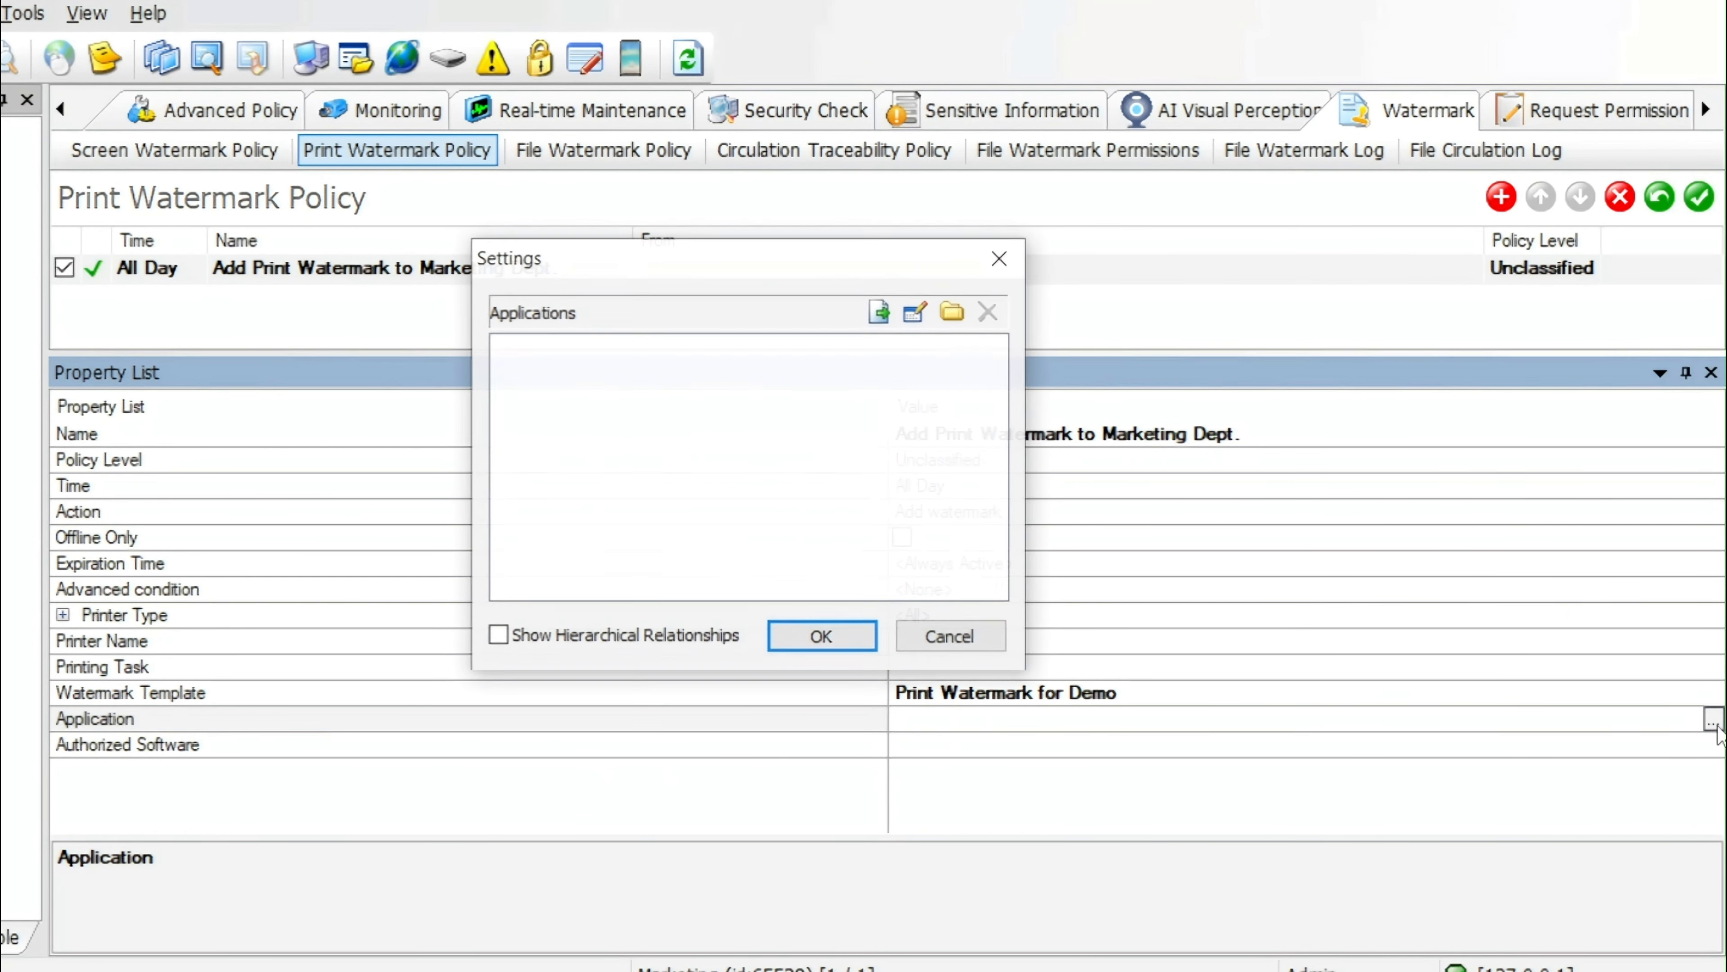
pyautogui.click(954, 313)
pyautogui.click(558, 310)
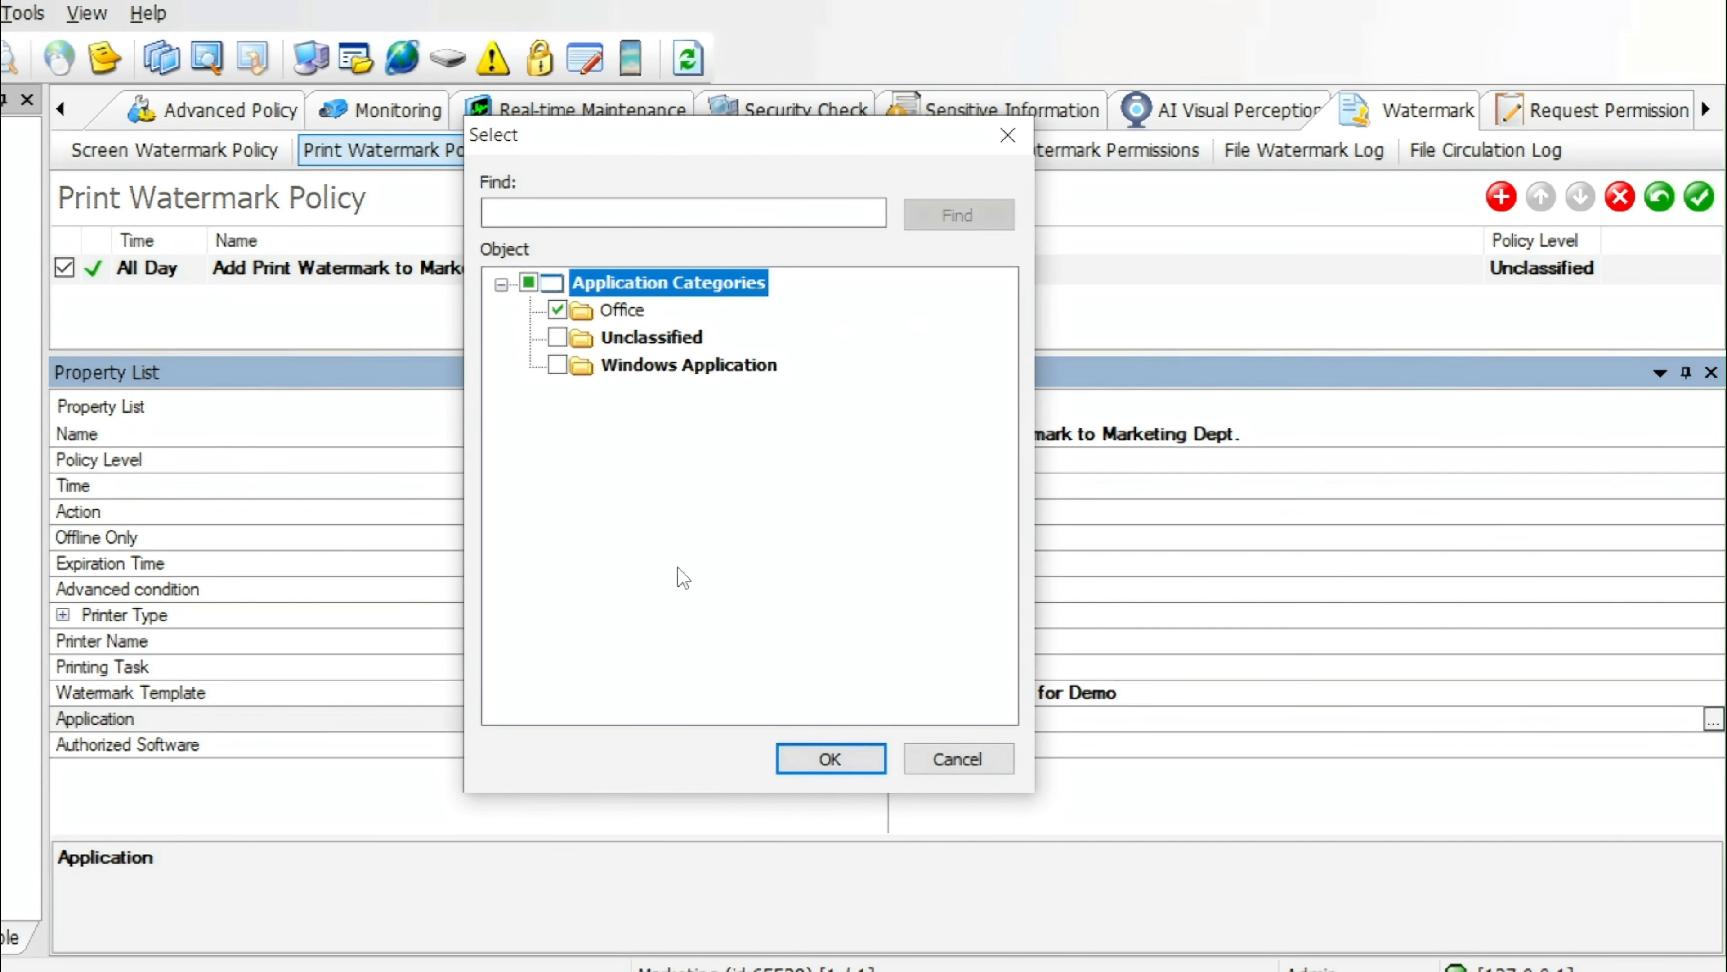
pyautogui.click(830, 757)
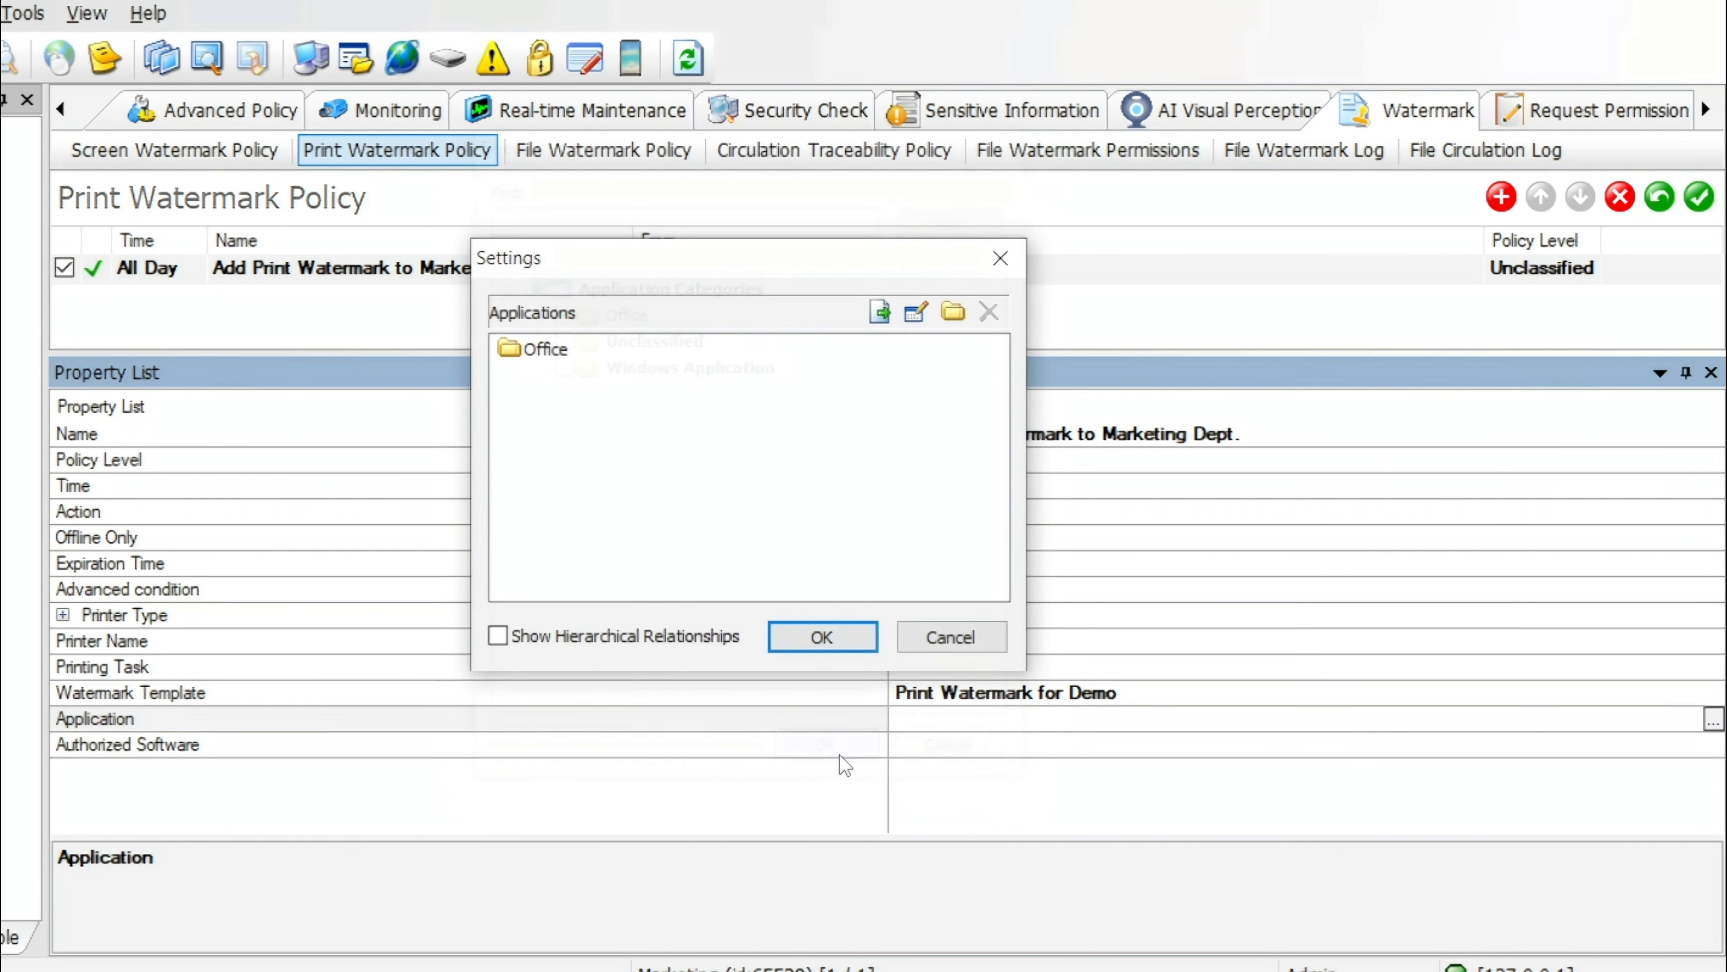
pyautogui.click(822, 637)
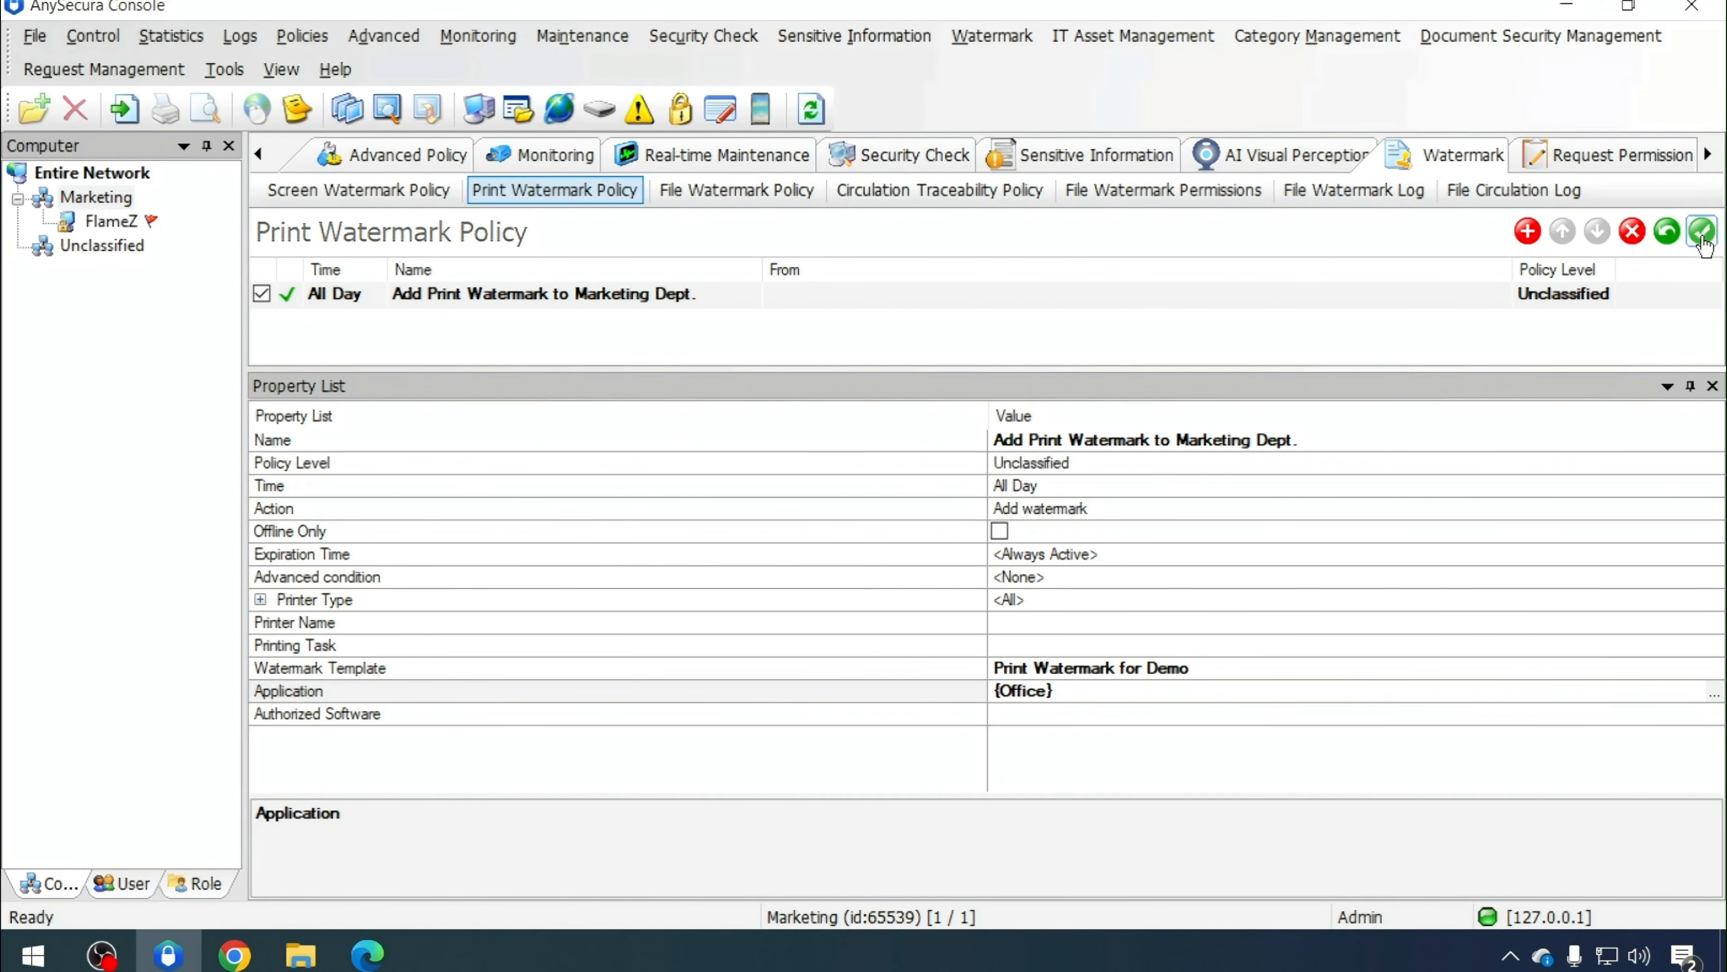
pyautogui.click(1699, 197)
pyautogui.click(1425, 352)
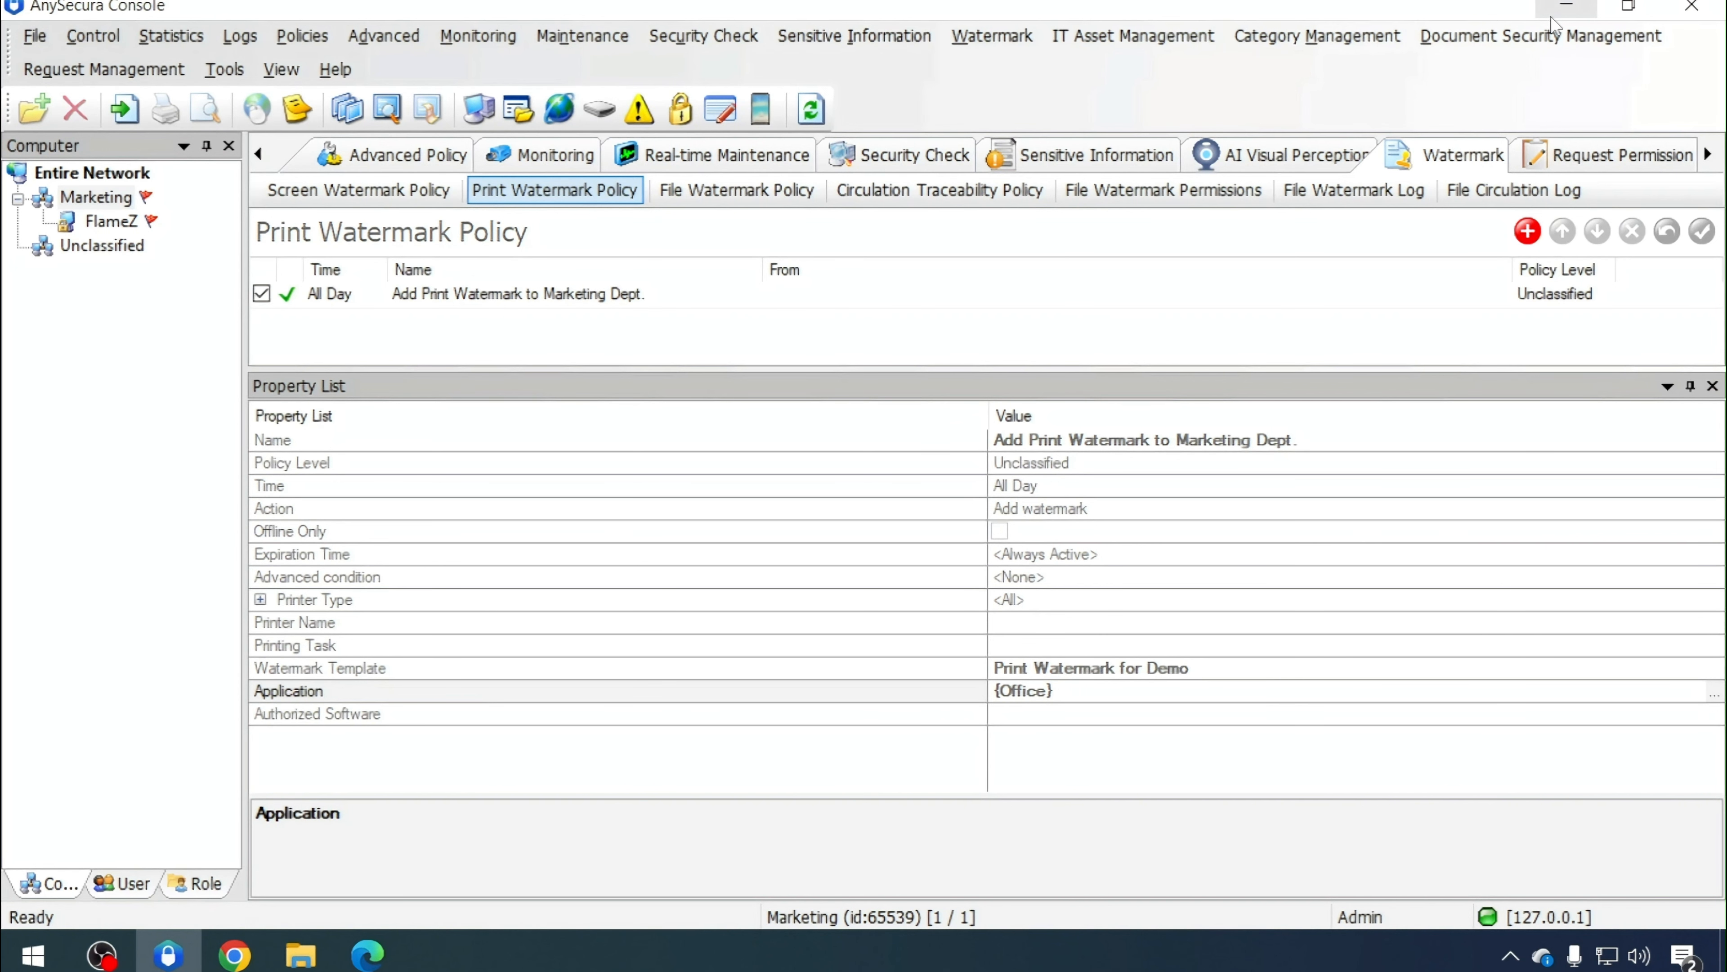
# Minimize the console, refresh the desktop and open Word Sample.docx
pyautogui.click(1553, 14)
pyautogui.rightClick(581, 358)
pyautogui.click(631, 439)
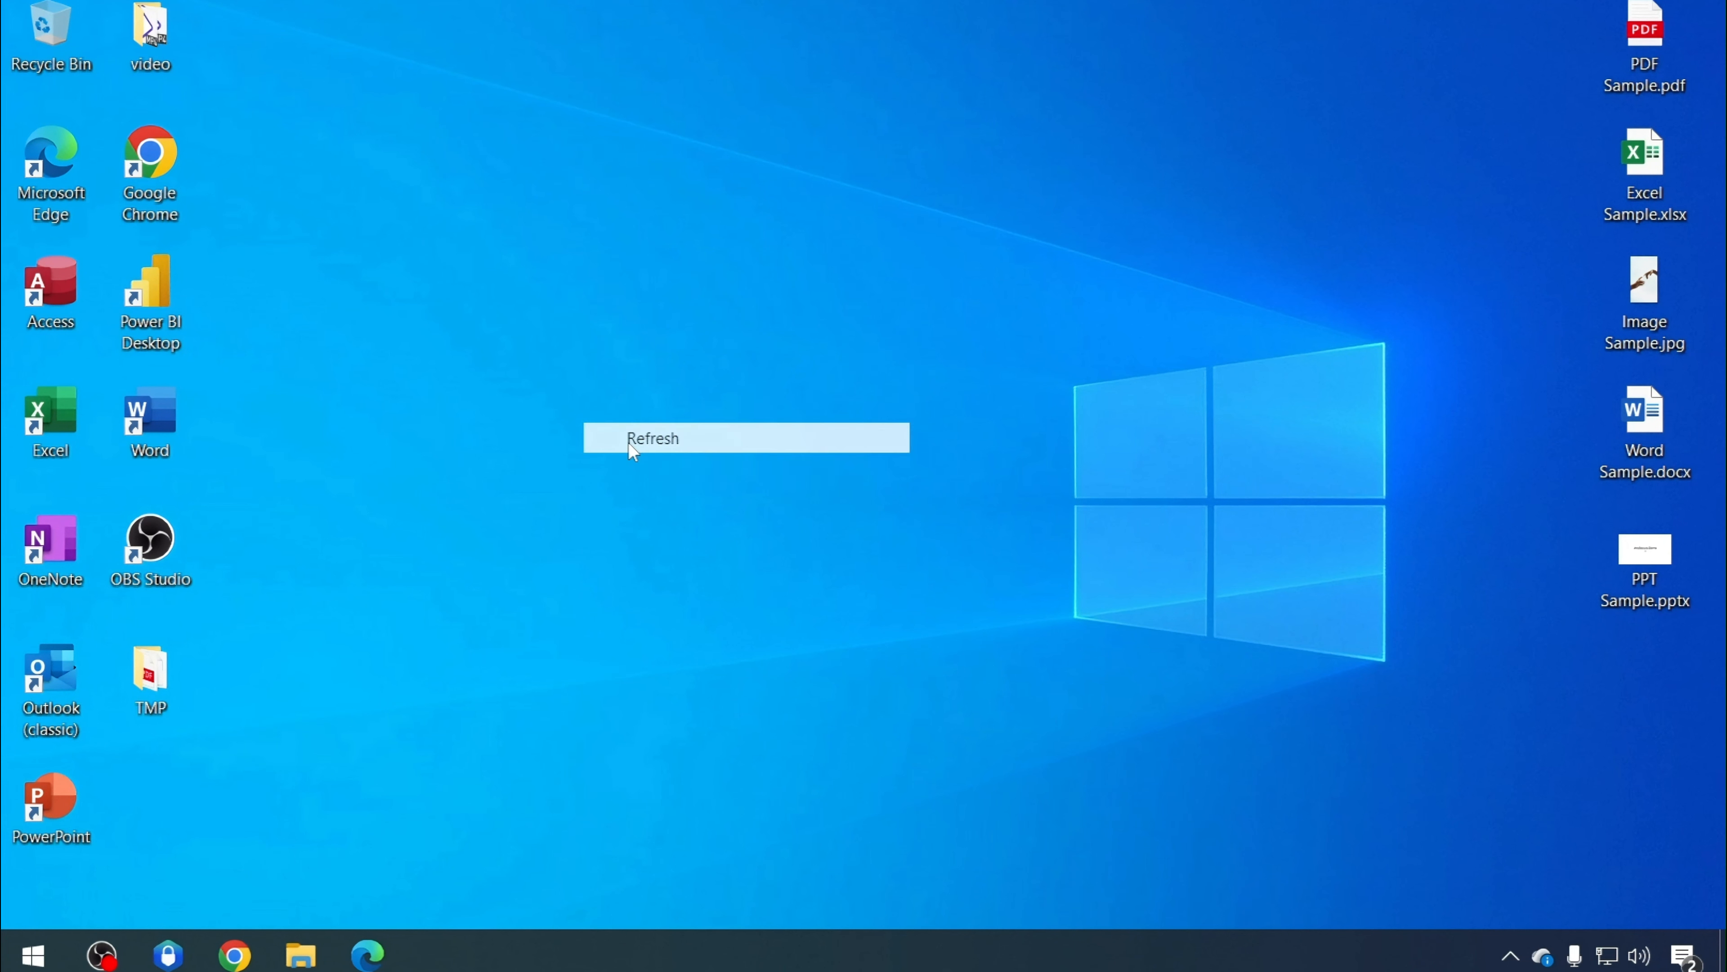
pyautogui.click(1640, 452)
pyautogui.doubleClick(1638, 451)
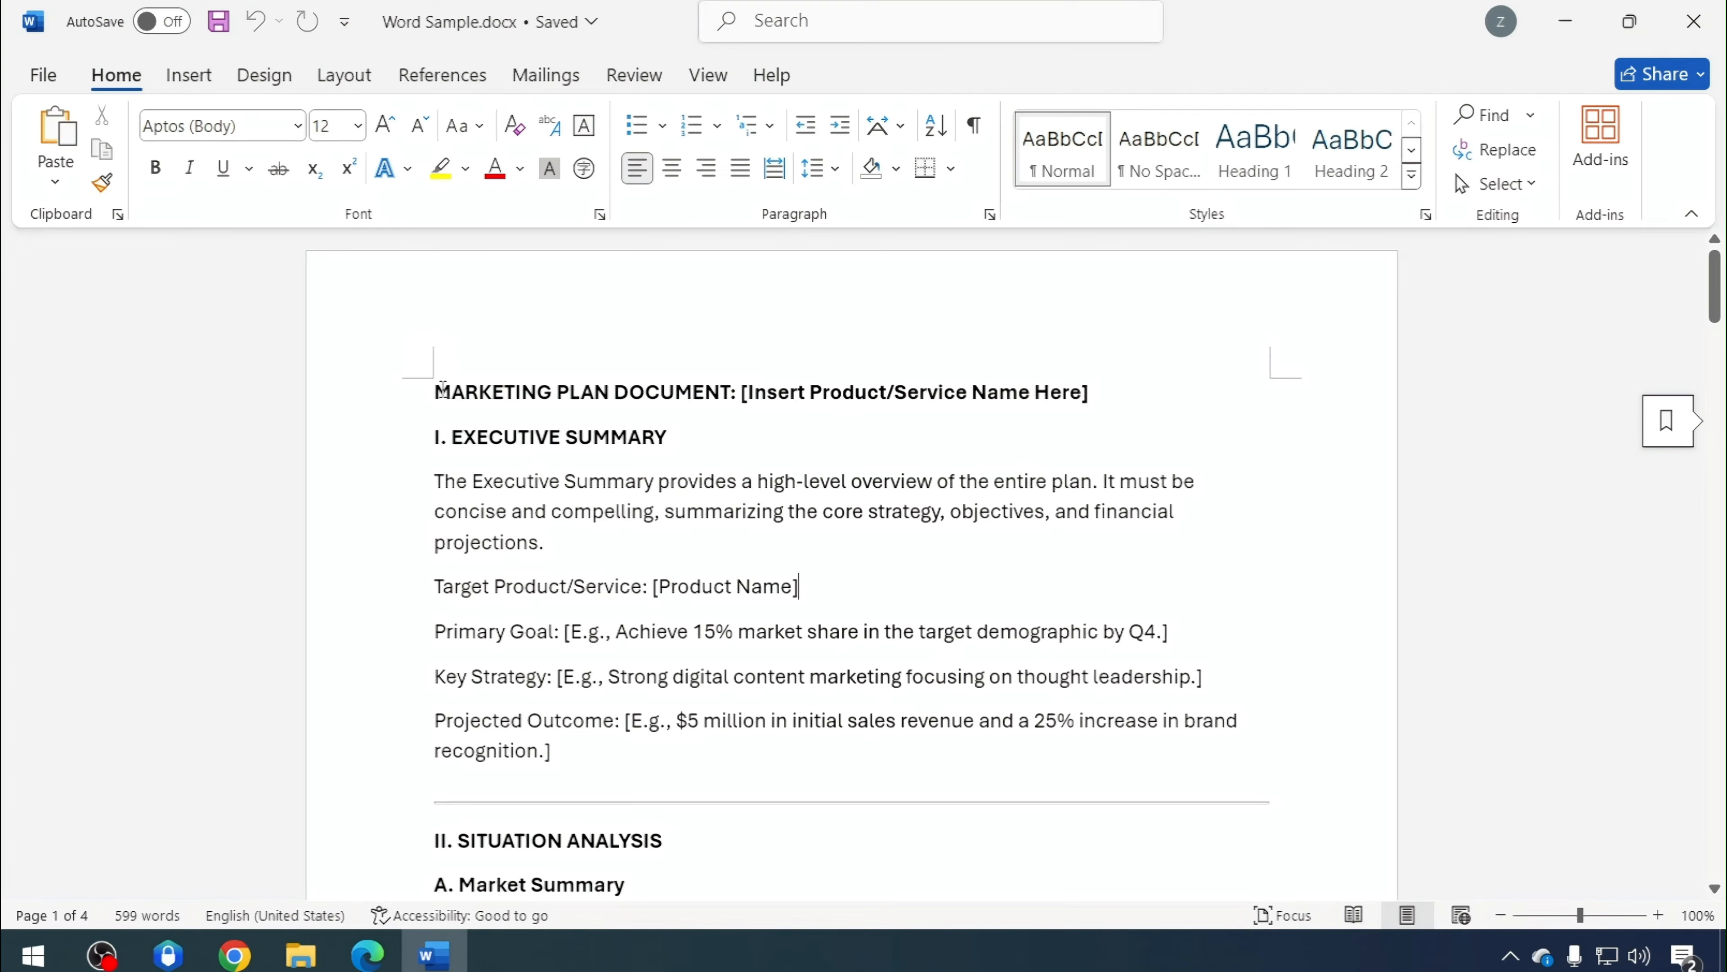
# Print the Word document to PDF, saving the output as printing1 on the desktop
pyautogui.moveTo(441, 399); pyautogui.dragTo(573, 592)
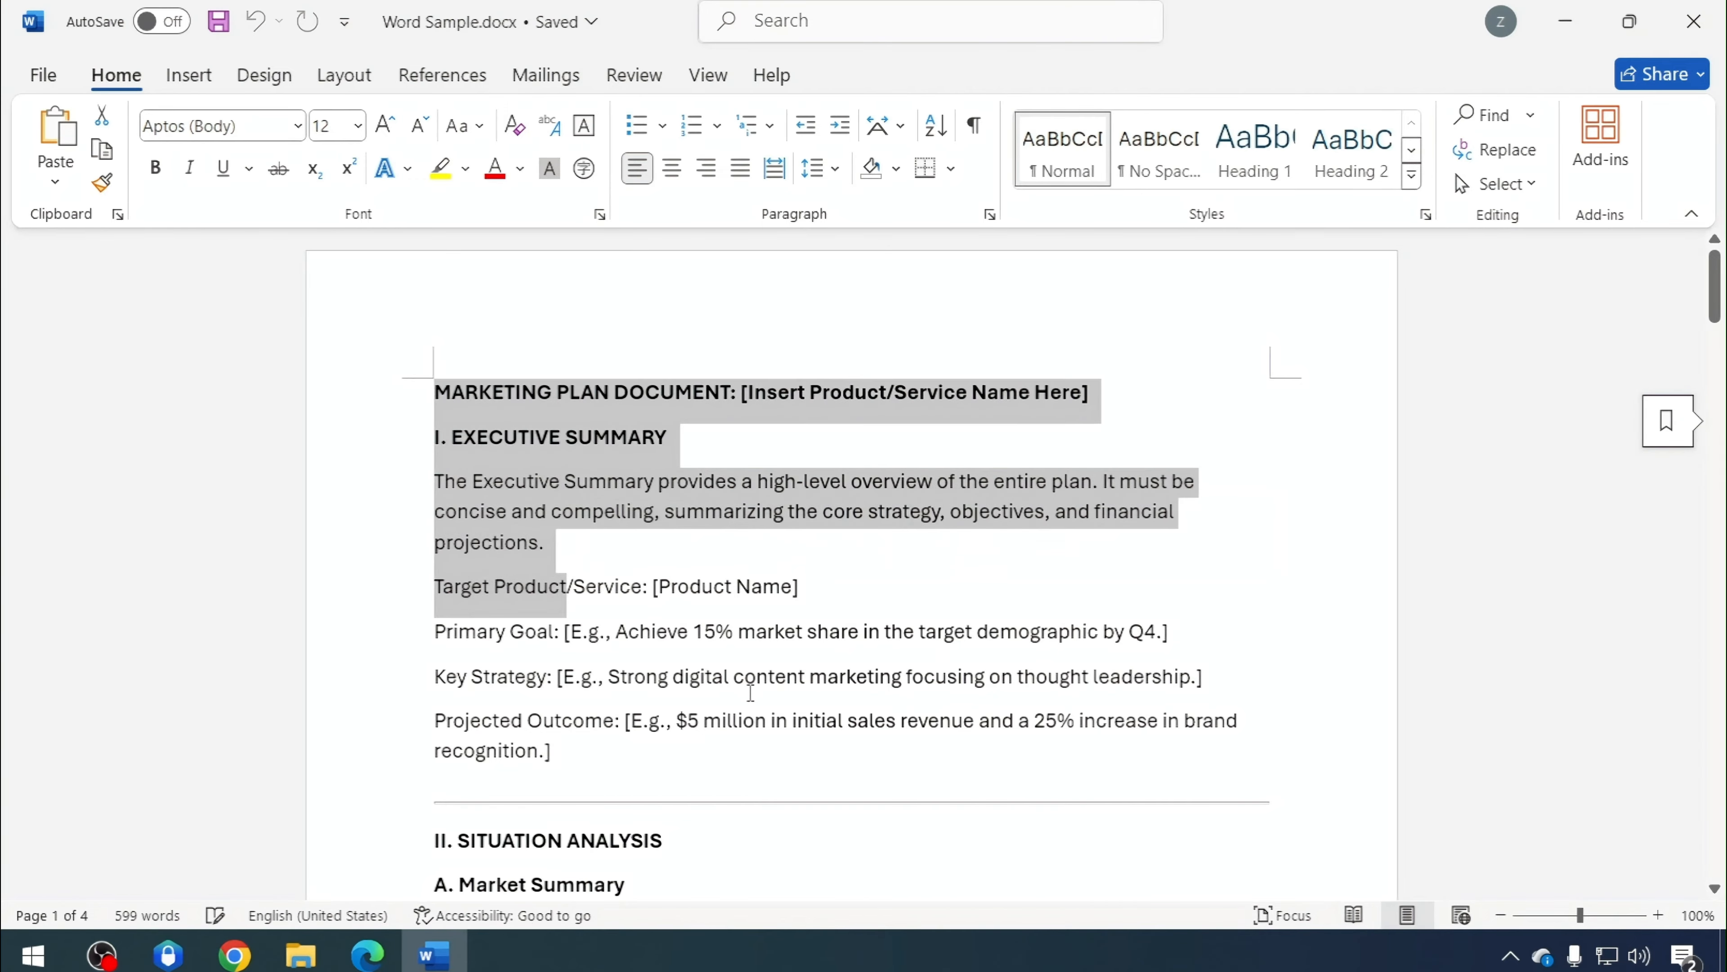
pyautogui.click(751, 688)
pyautogui.click(48, 82)
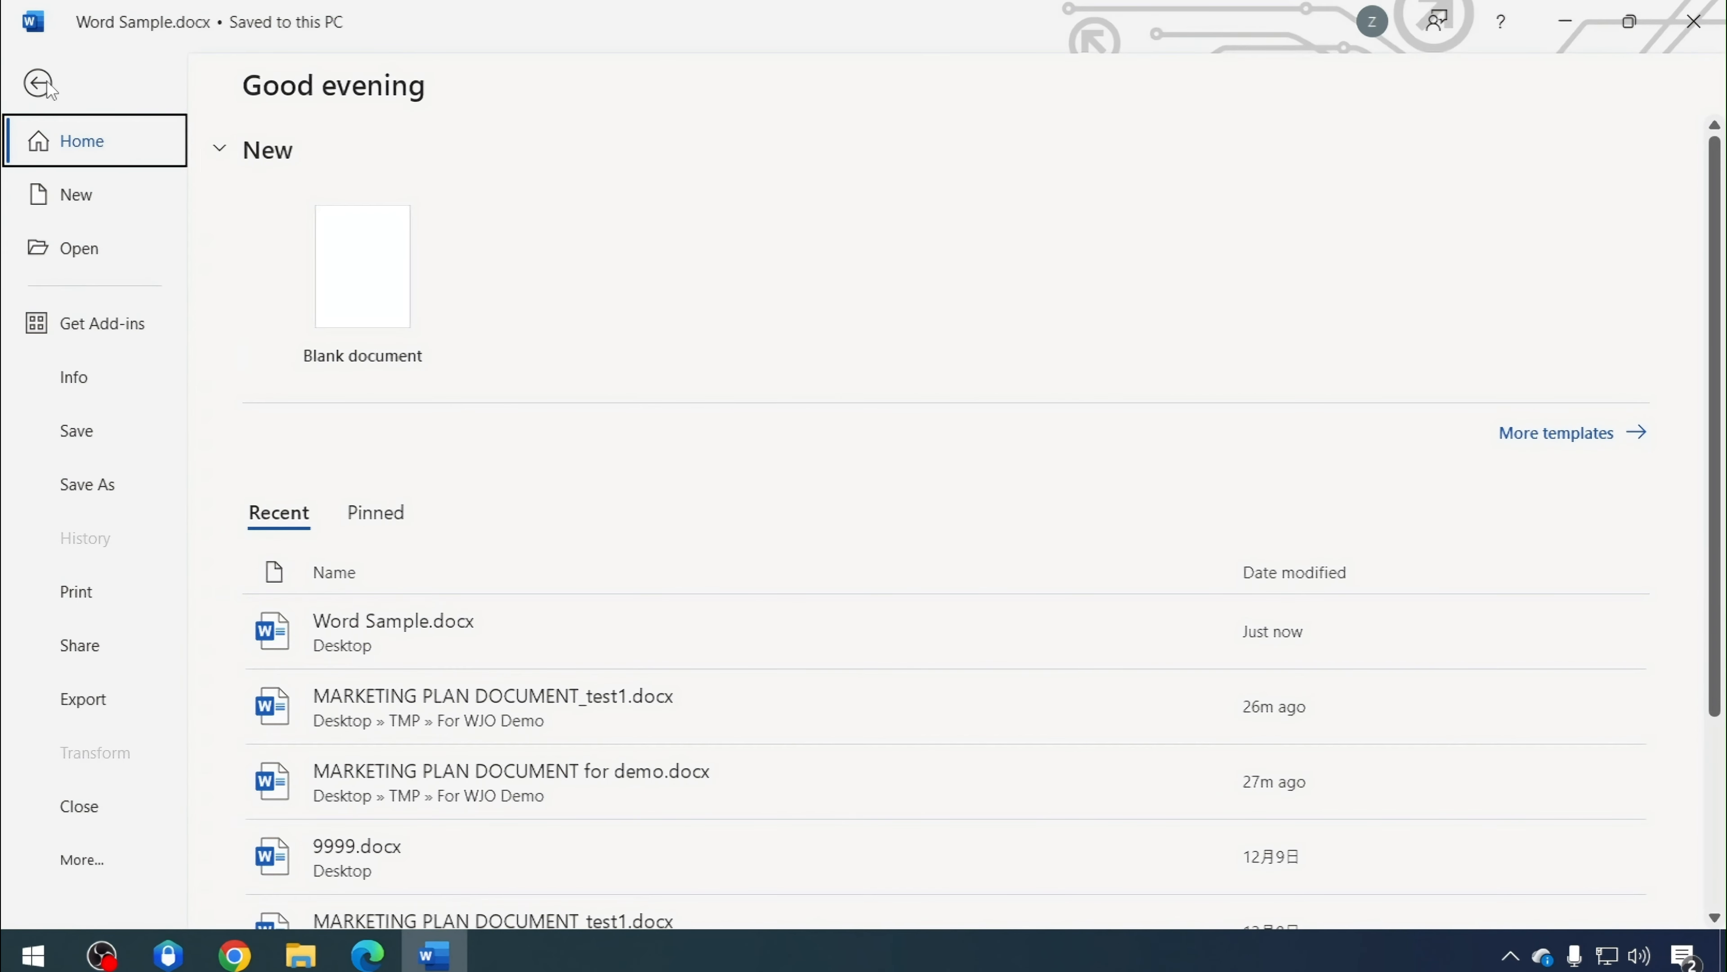
pyautogui.click(76, 591)
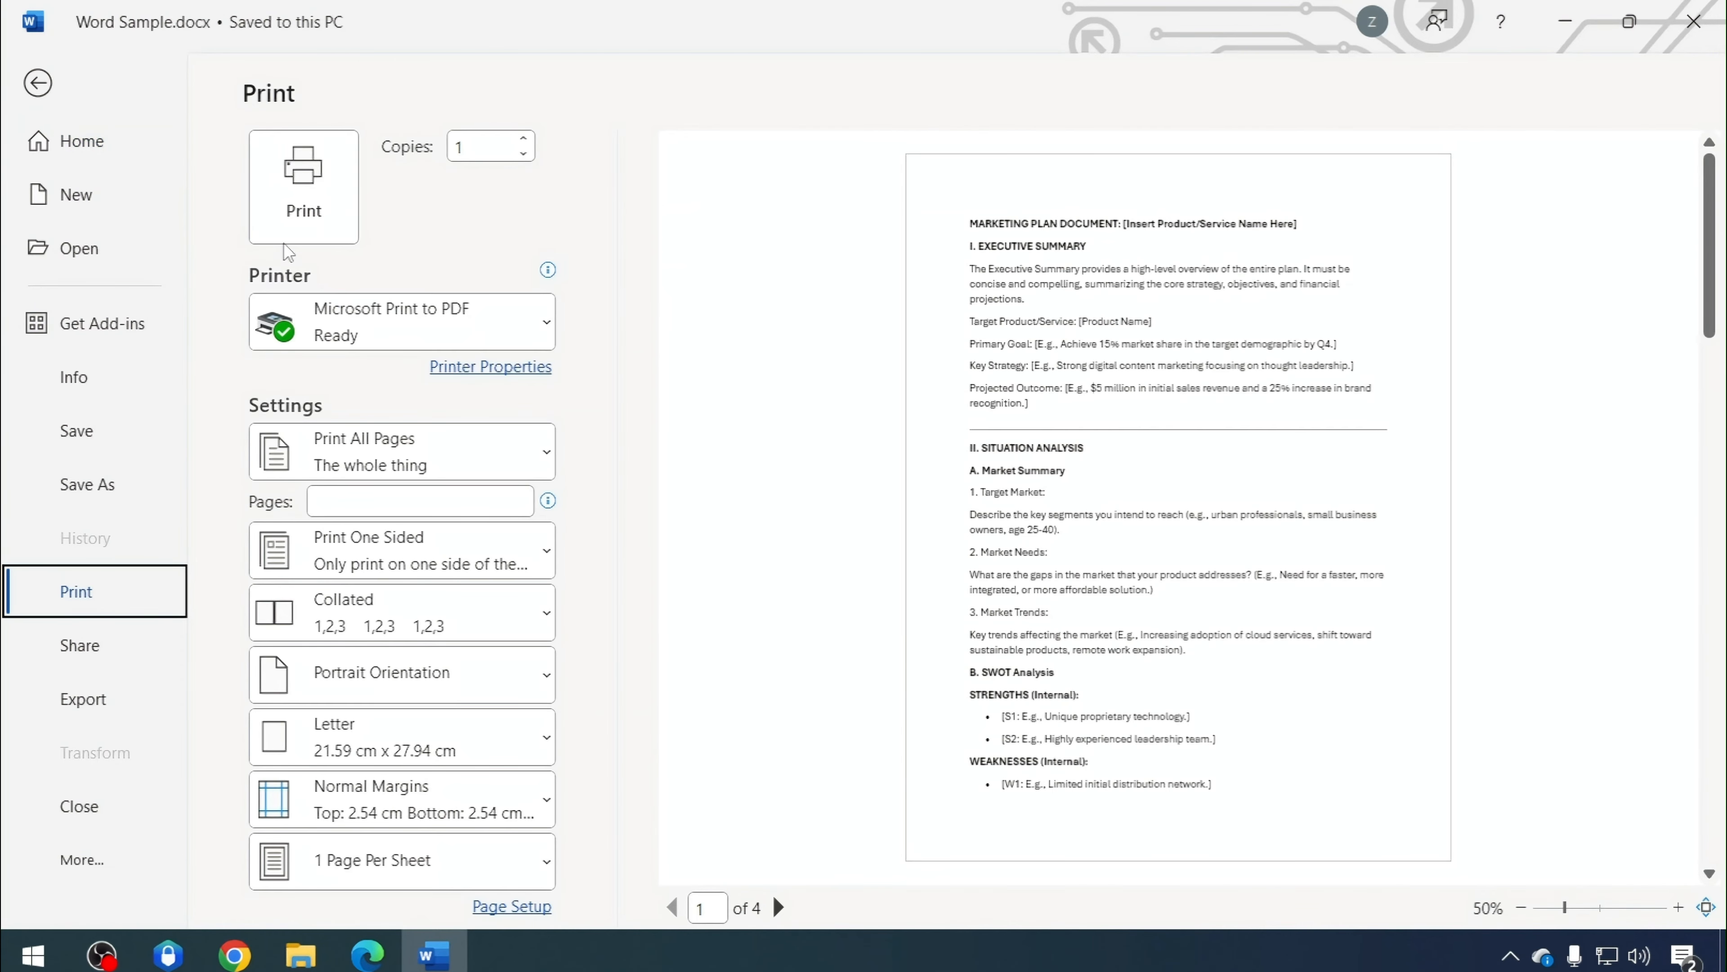
pyautogui.click(304, 197)
pyautogui.write('printing1')
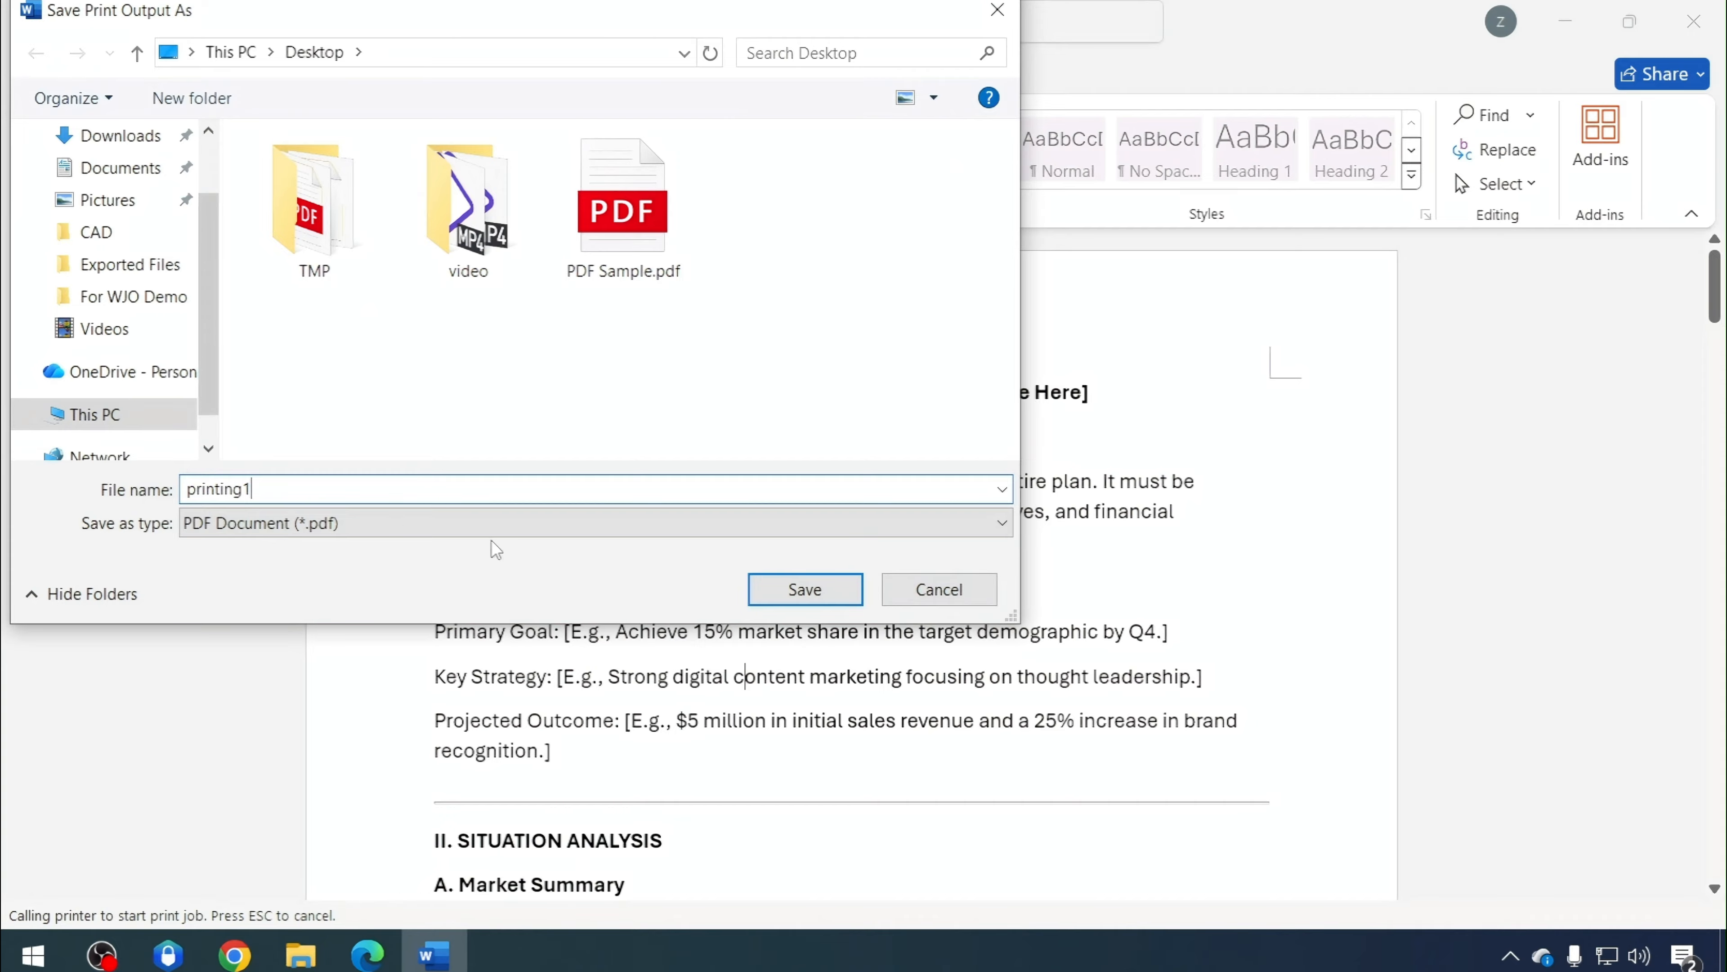
pyautogui.click(806, 589)
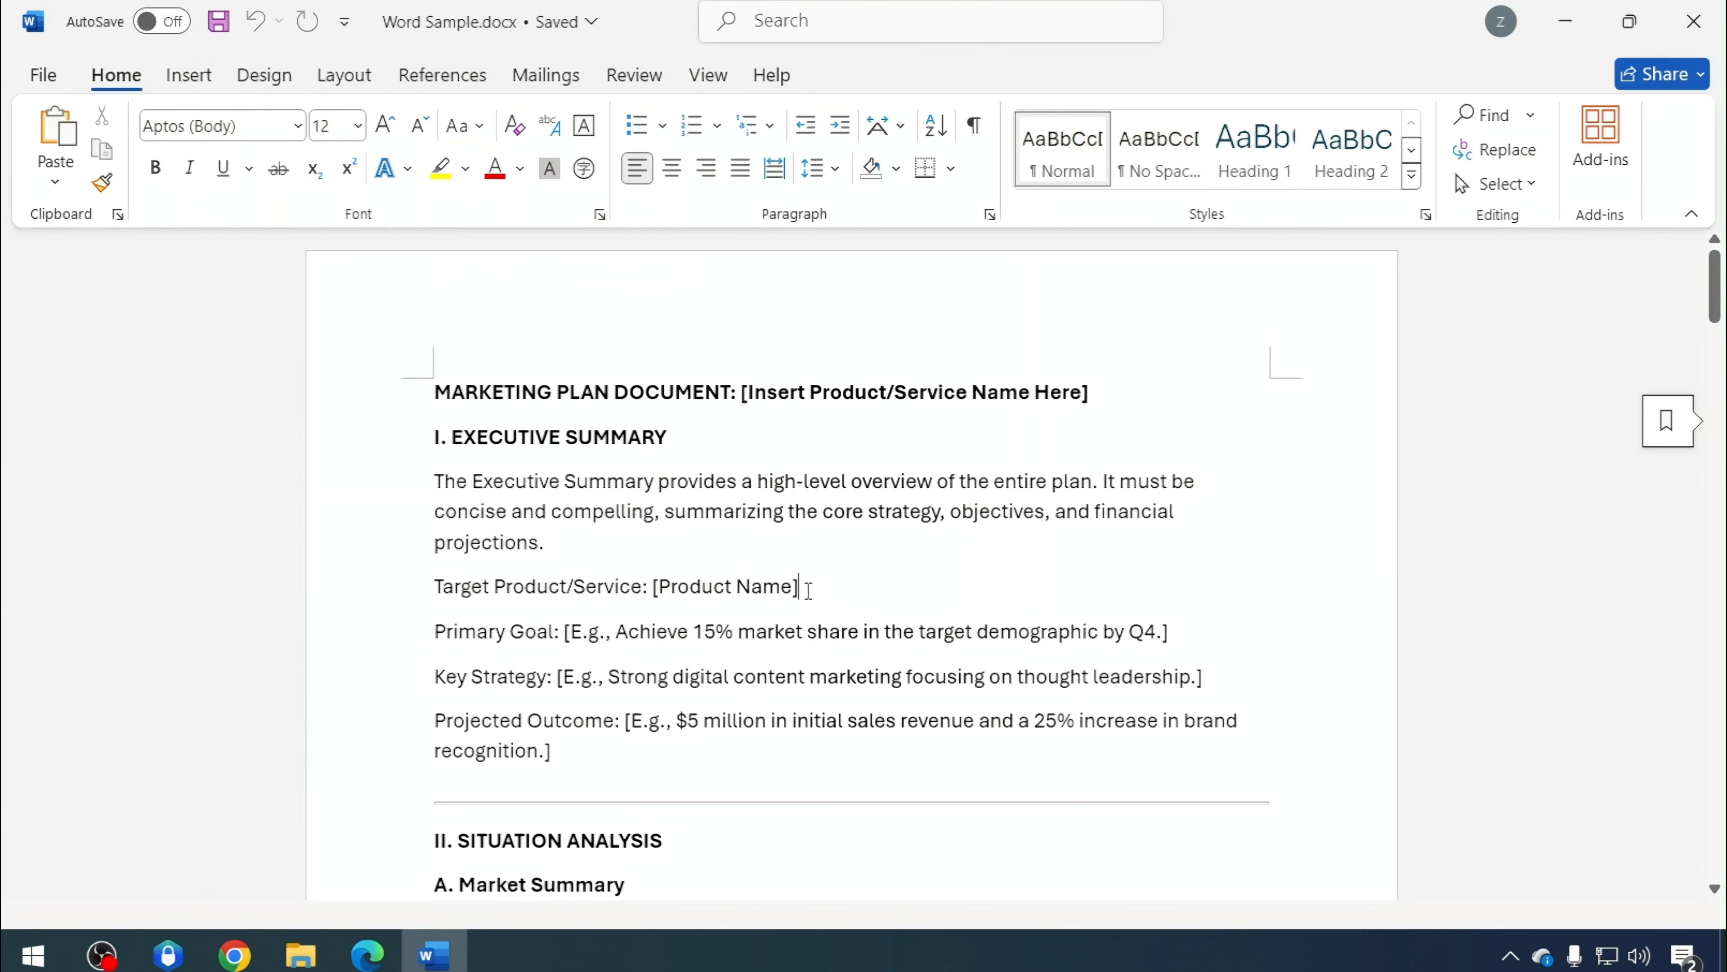
# Open printing1.pdf and scroll through its pages to examine the print watermark
pyautogui.click(1562, 26)
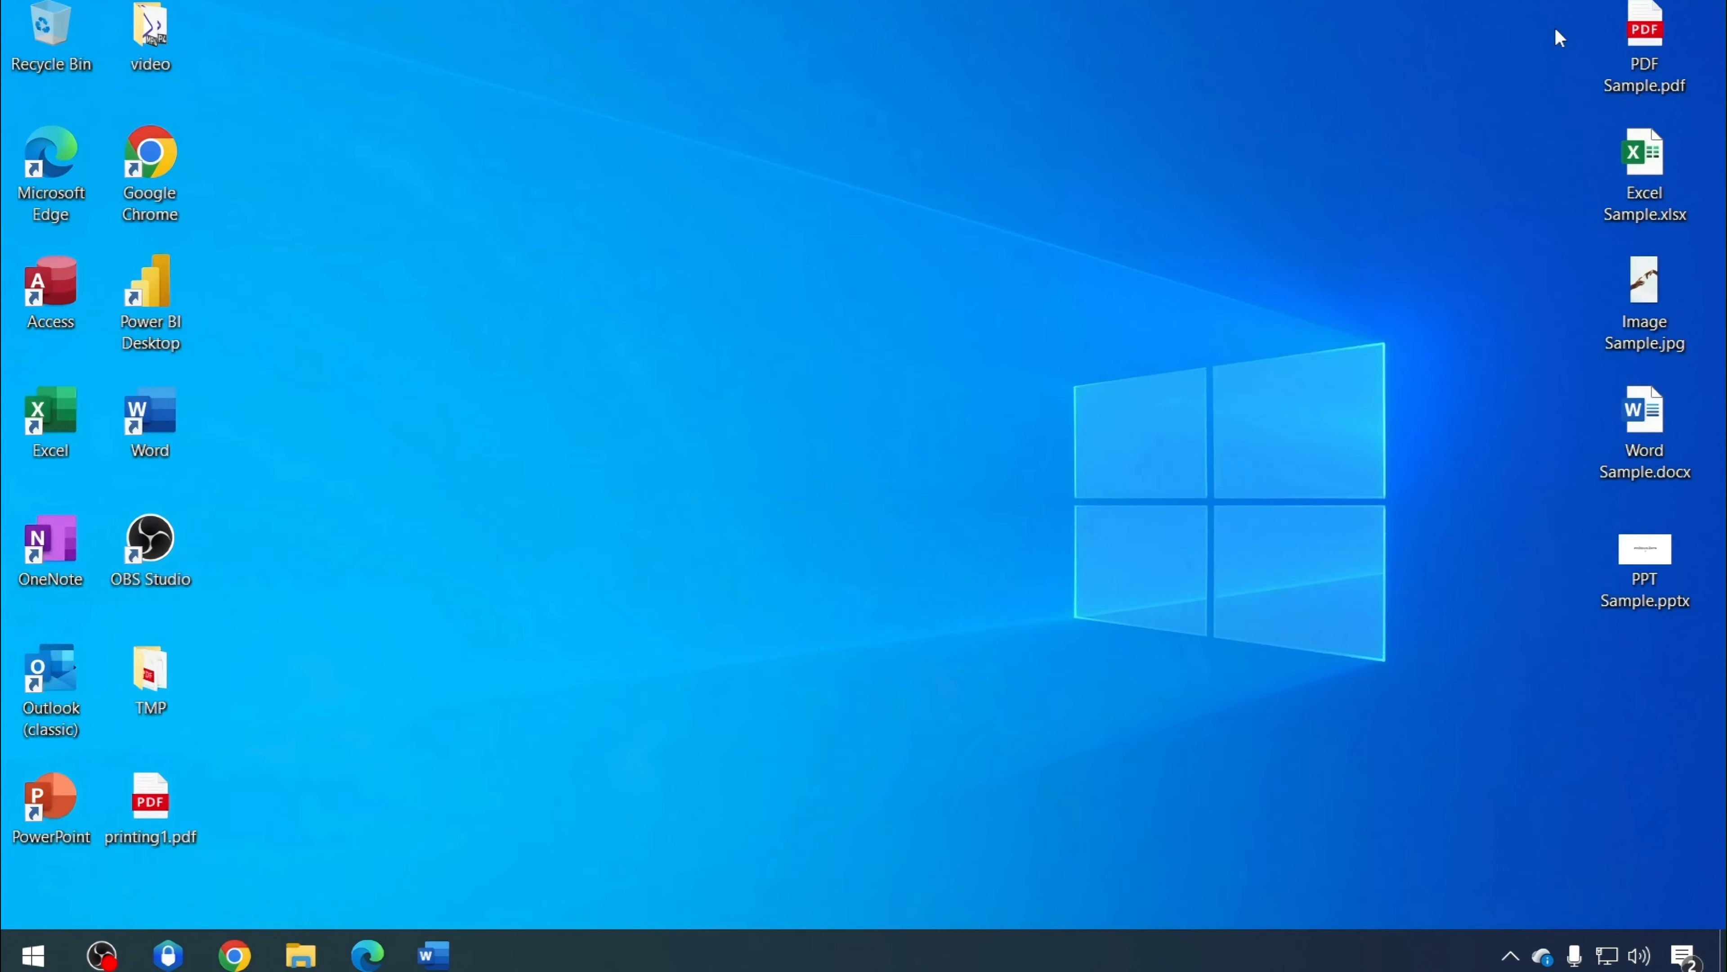
pyautogui.doubleClick(136, 835)
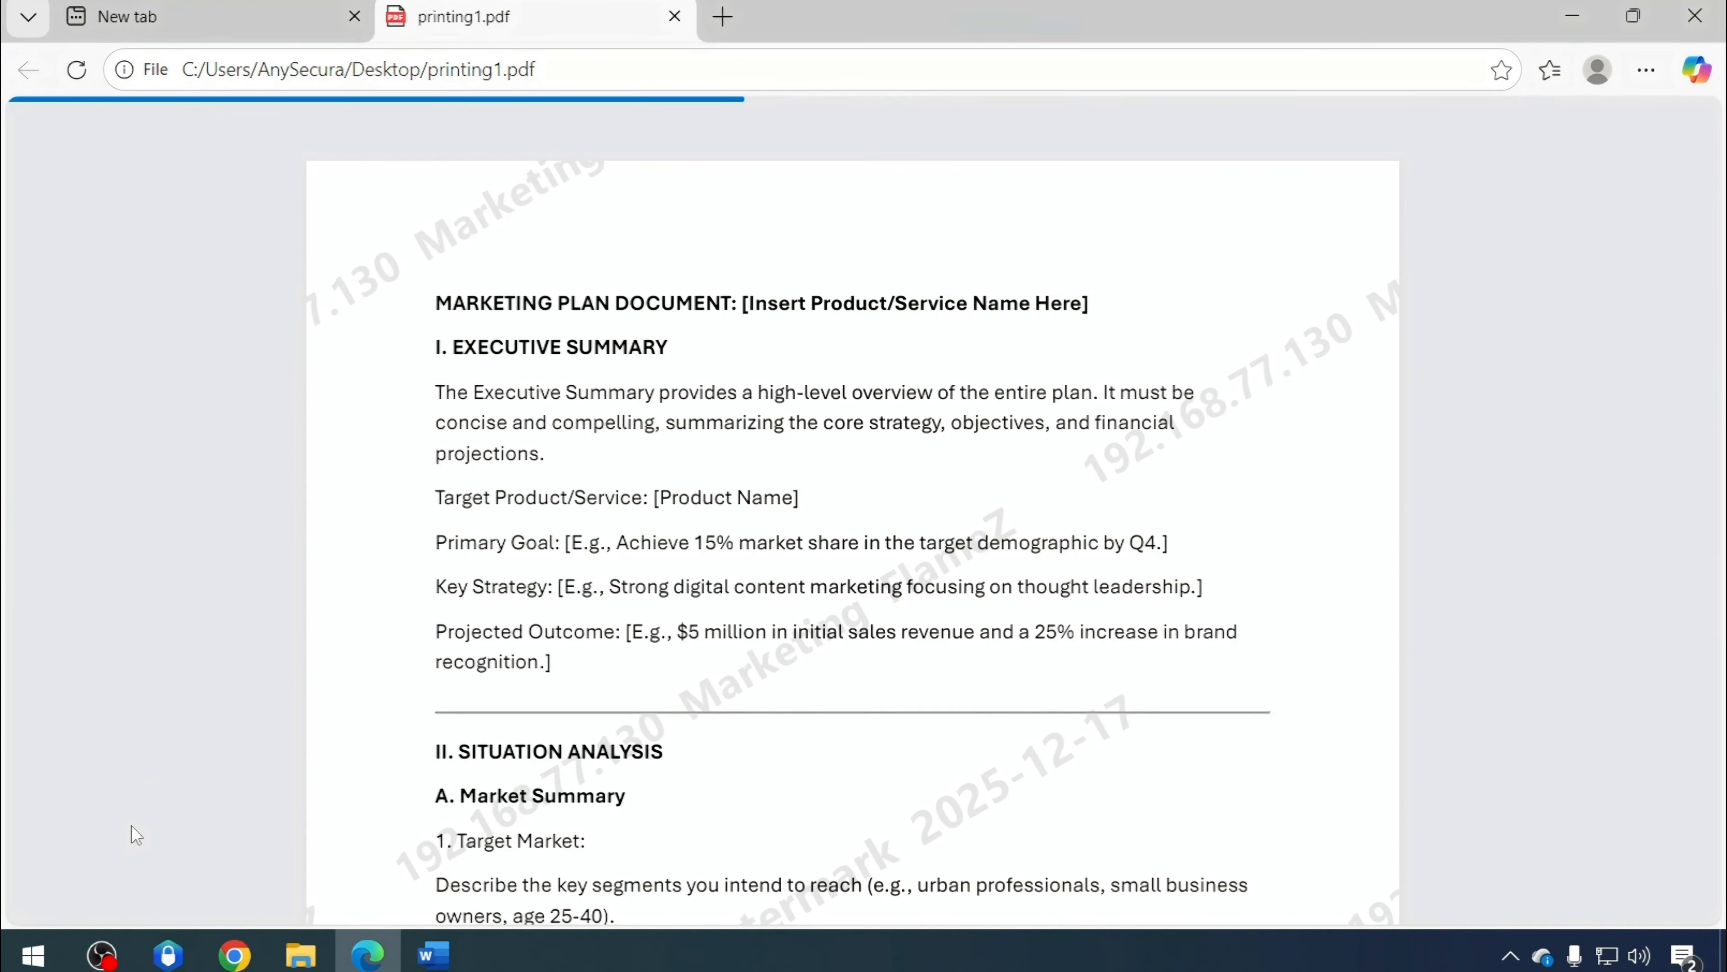
pyautogui.scroll(-5, 980, 621)
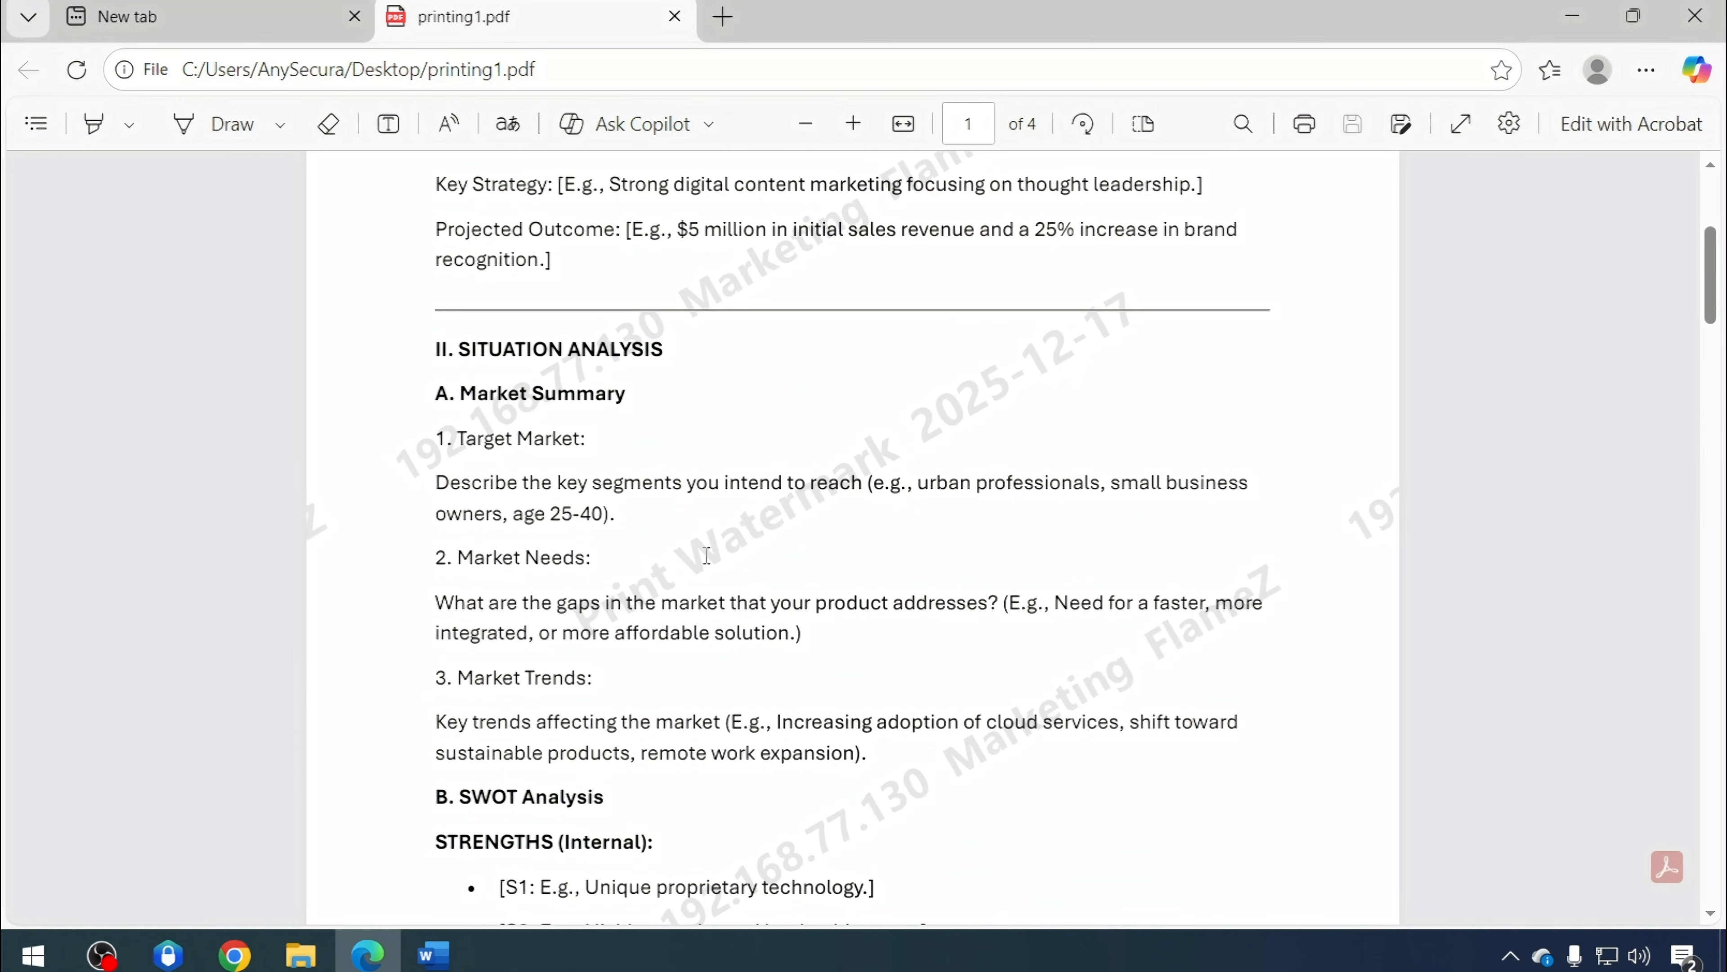
pyautogui.moveTo(698, 565); pyautogui.dragTo(1112, 328)
pyautogui.click(972, 700)
pyautogui.scroll(-3, 945, 740)
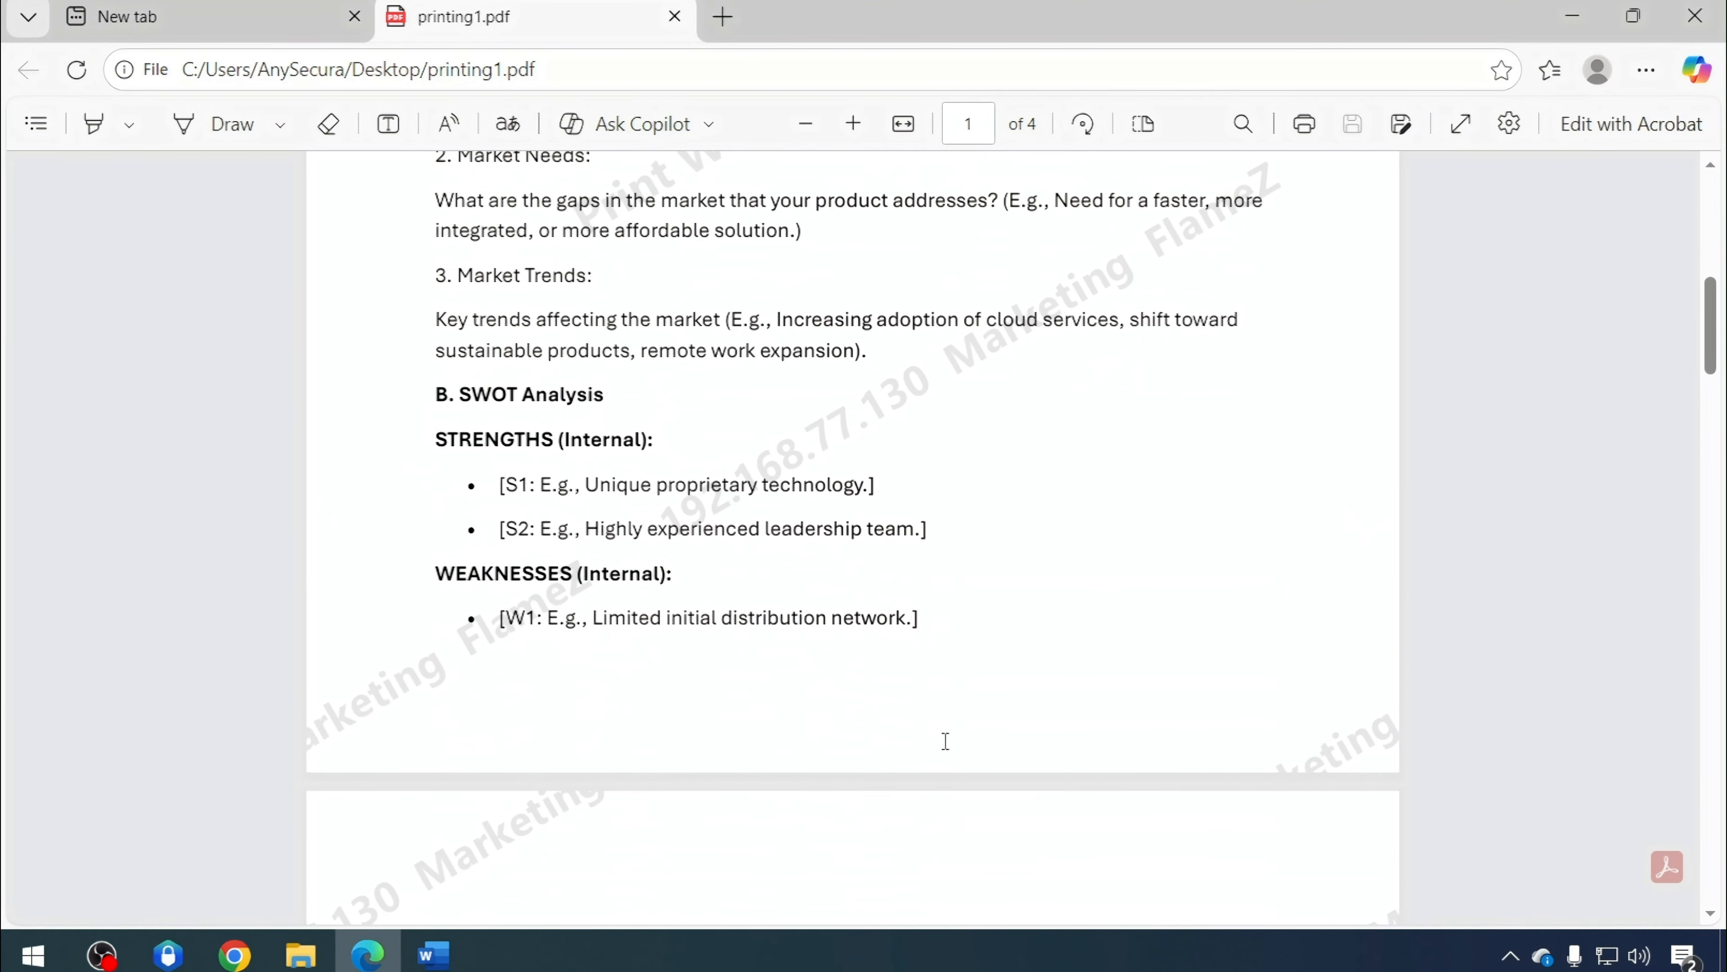
pyautogui.moveTo(761, 493); pyautogui.dragTo(1037, 617)
pyautogui.click(971, 513)
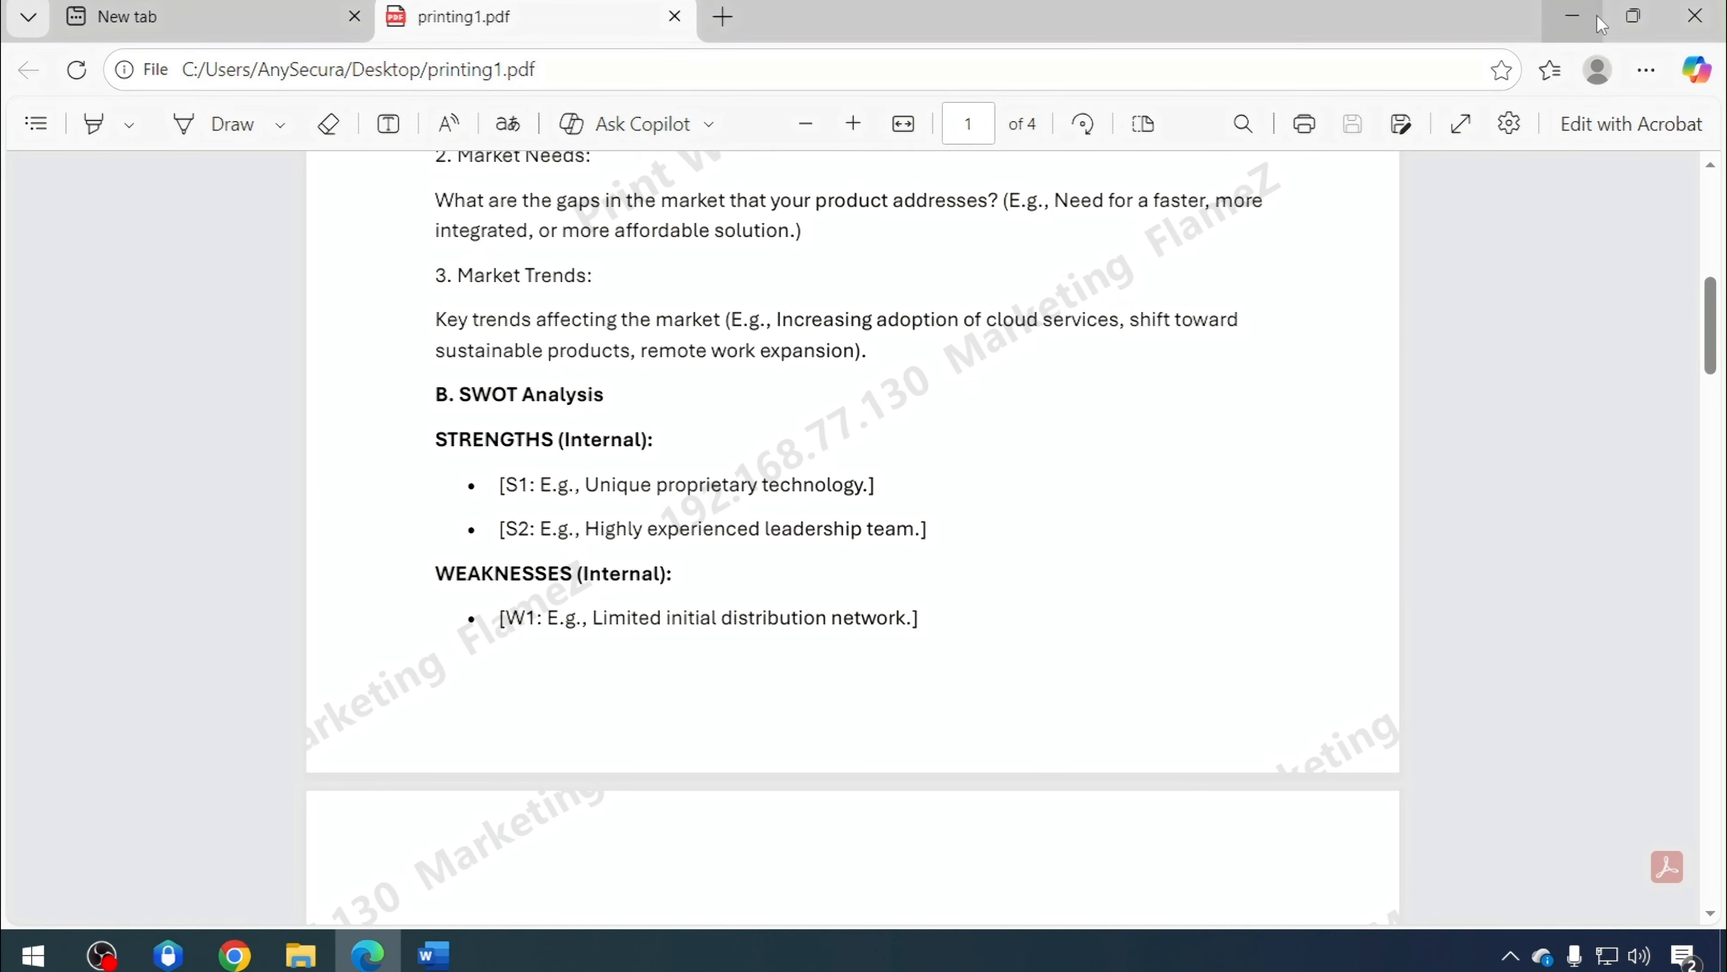
pyautogui.click(1574, 16)
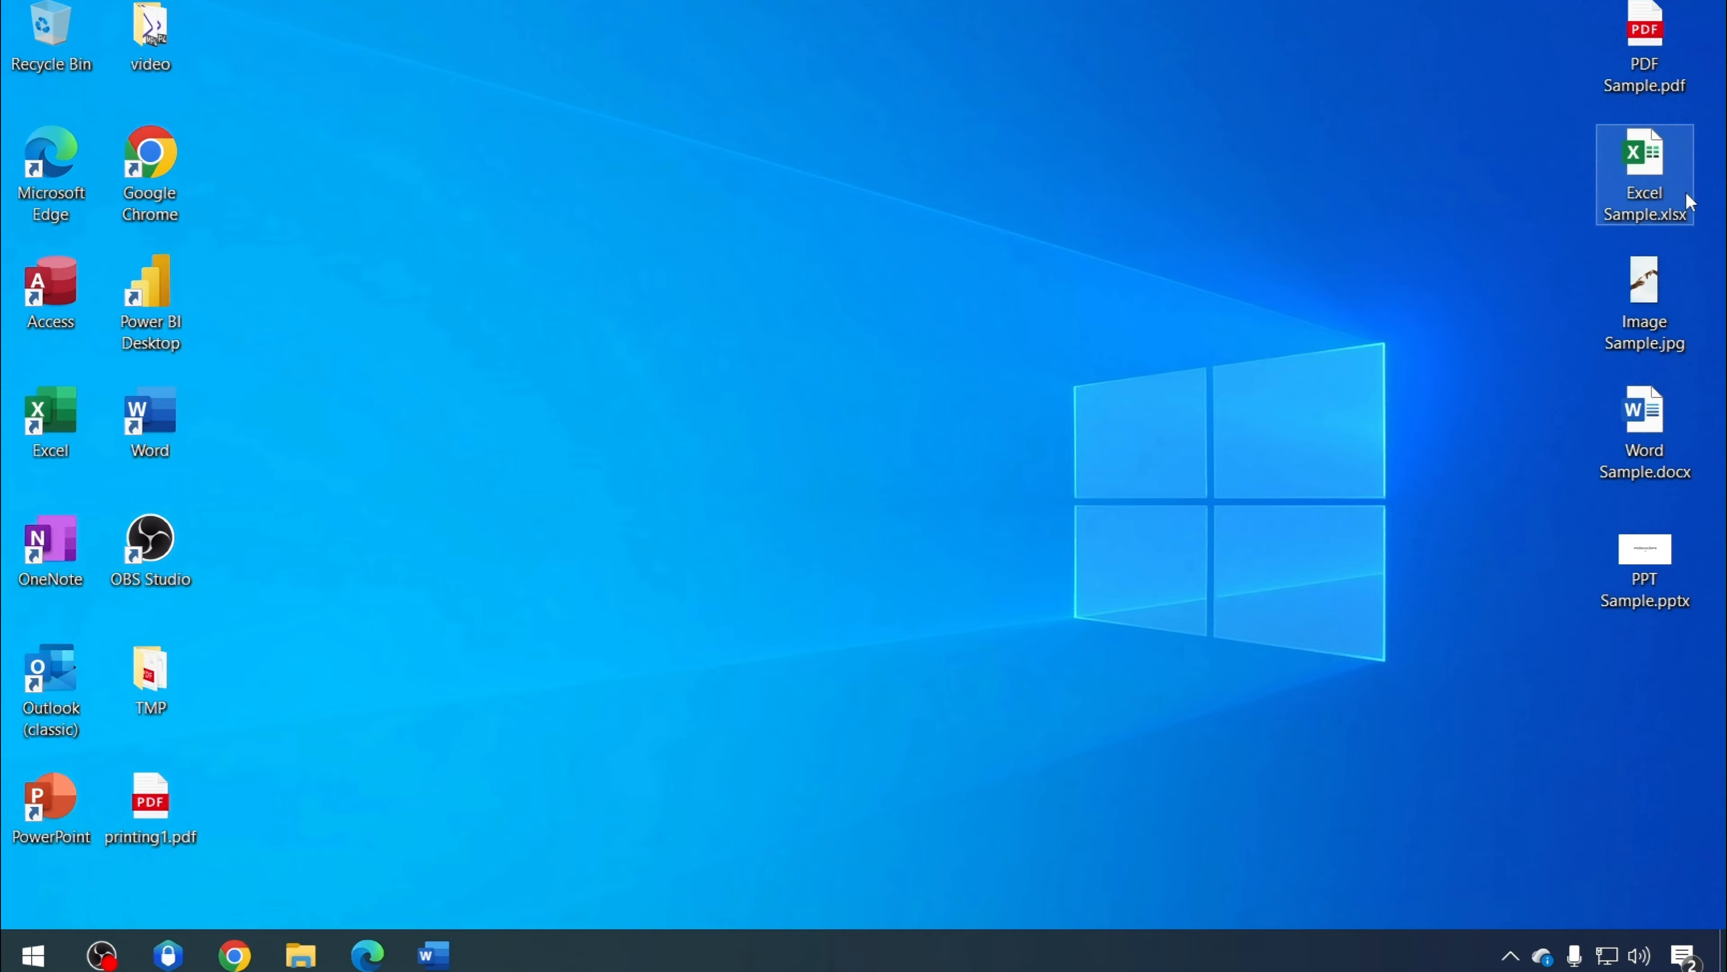
# Open Excel Sample.xlsx from the desktop and select a few cells in the worksheet
pyautogui.click(1661, 194)
pyautogui.doubleClick(1661, 190)
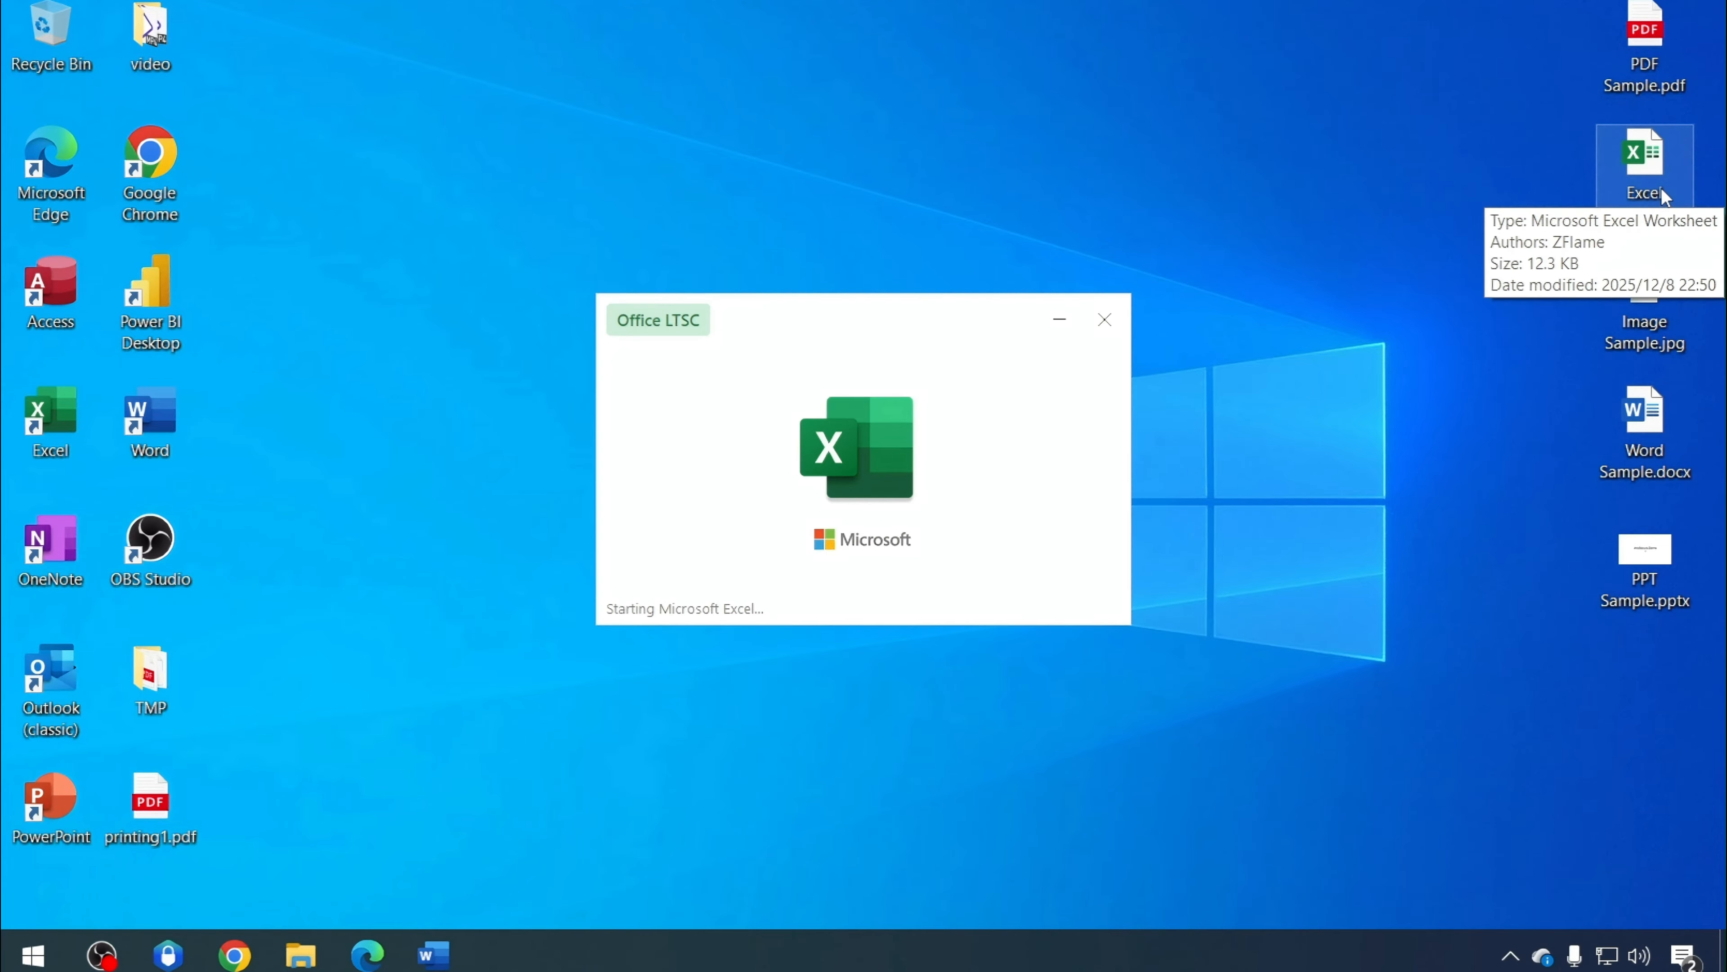
pyautogui.scroll(-3, 692, 601)
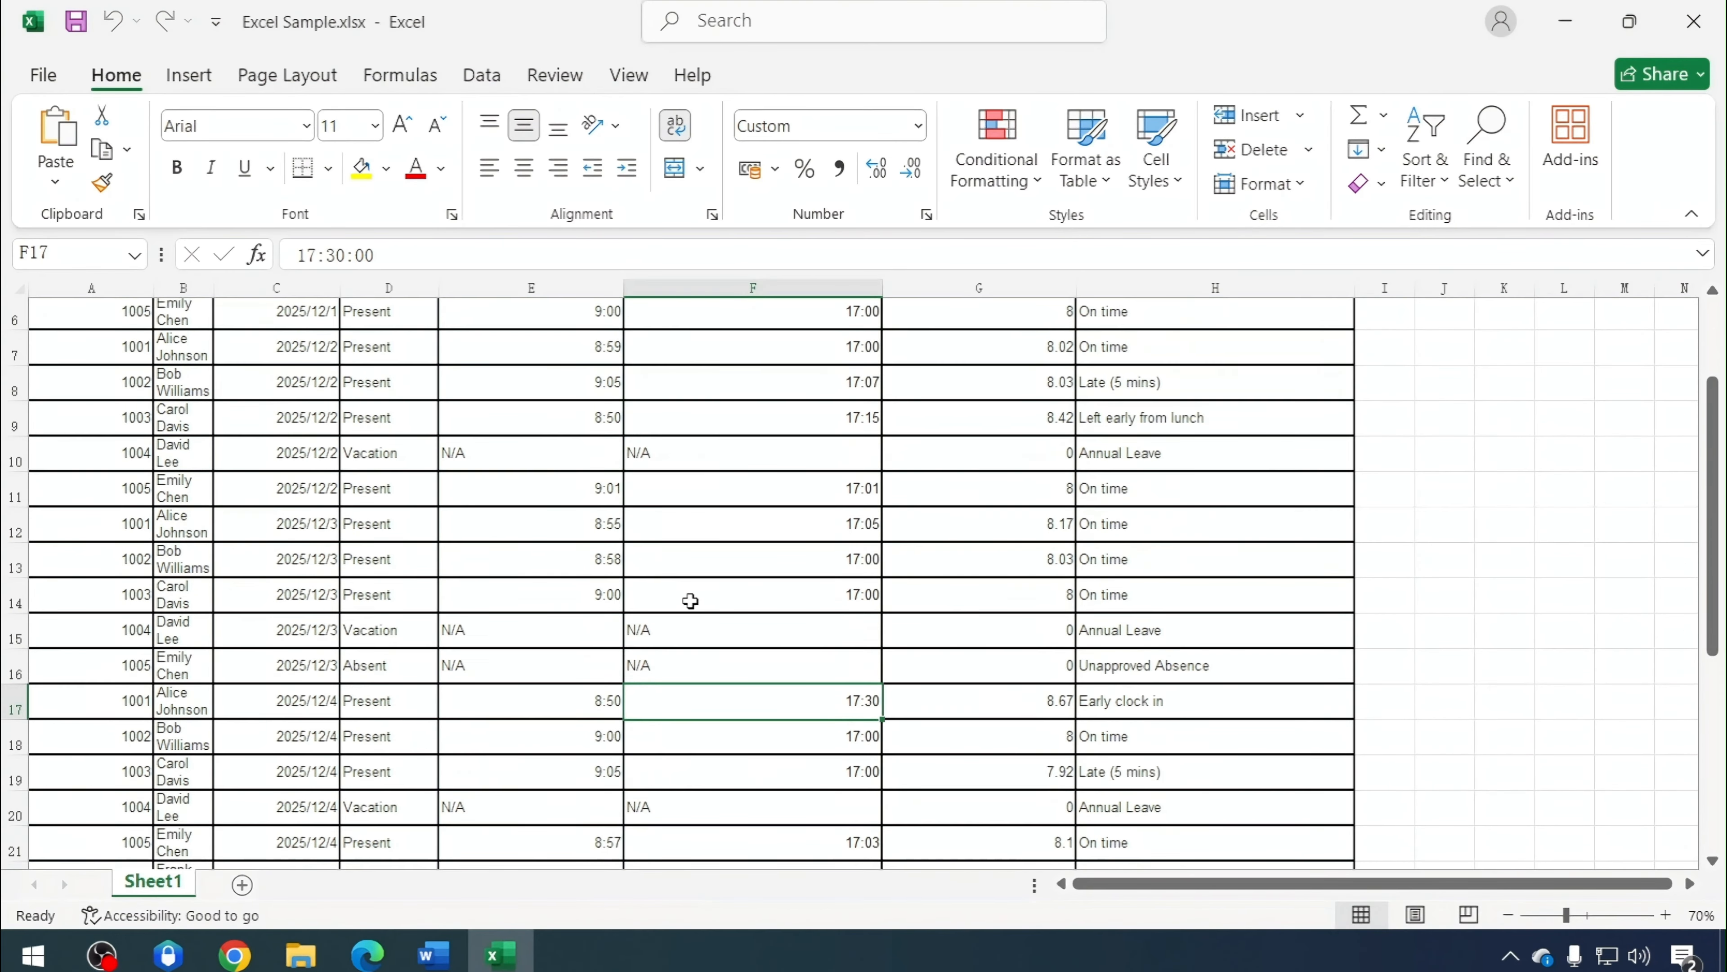
pyautogui.click(313, 688)
pyautogui.click(738, 552)
pyautogui.click(1137, 393)
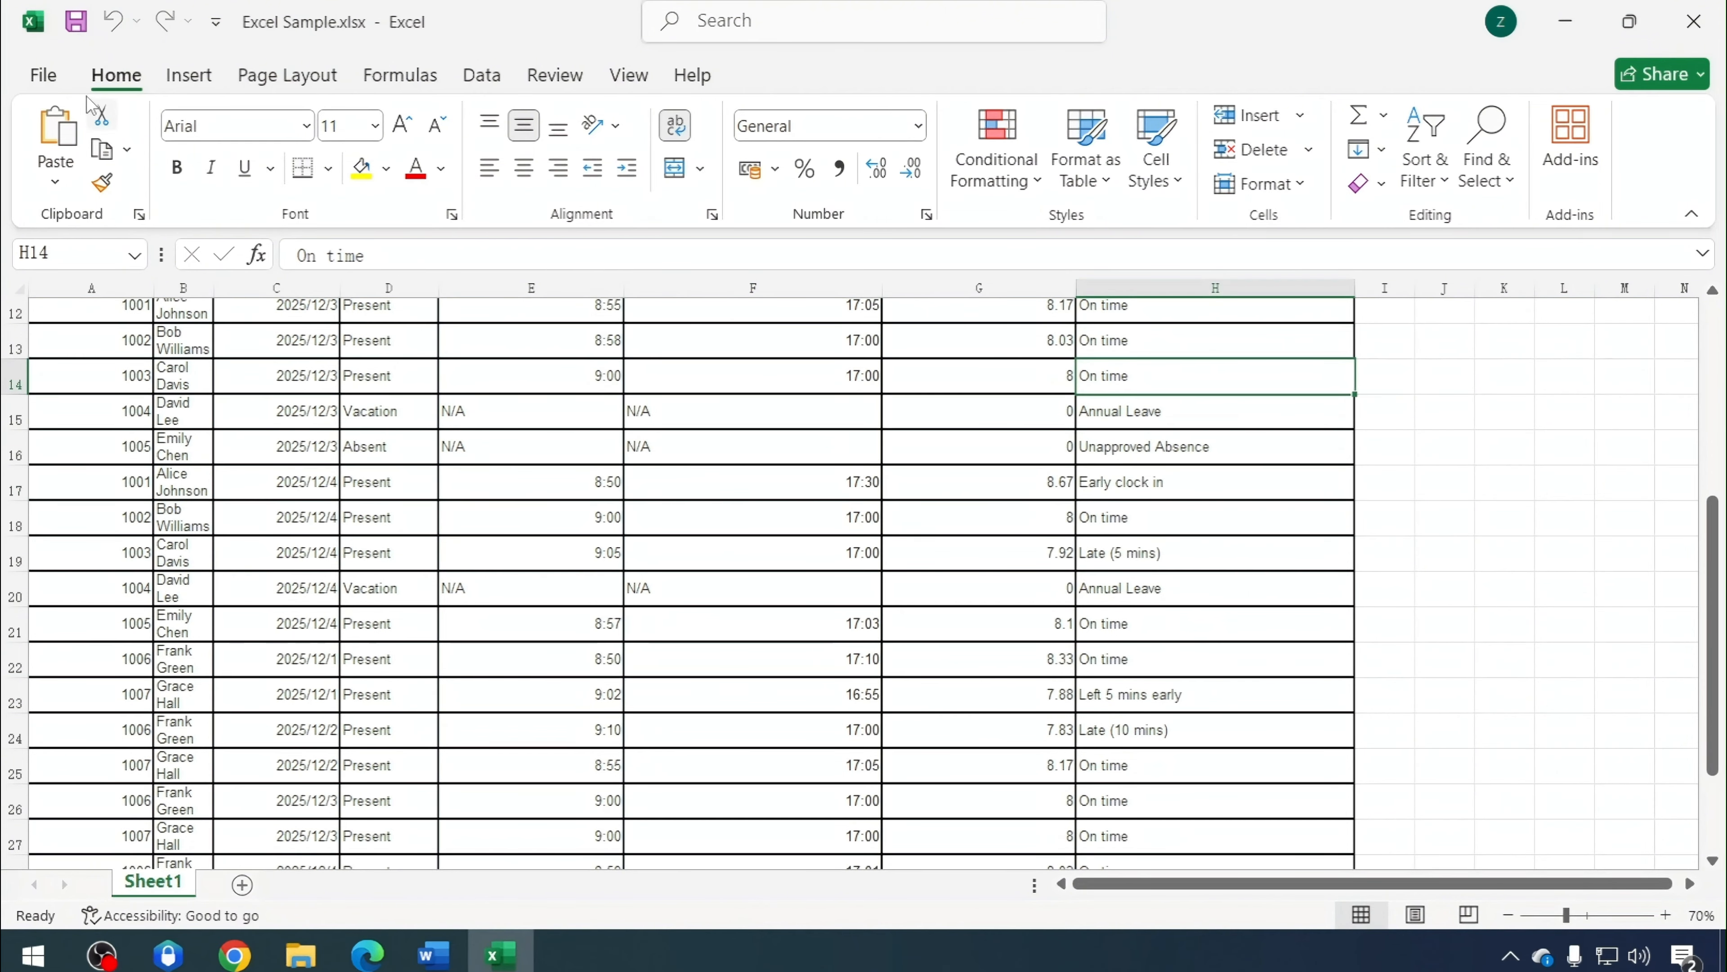
# Print the workbook to PDF, saving the output as printing2 on the desktop
pyautogui.click(43, 74)
pyautogui.click(73, 591)
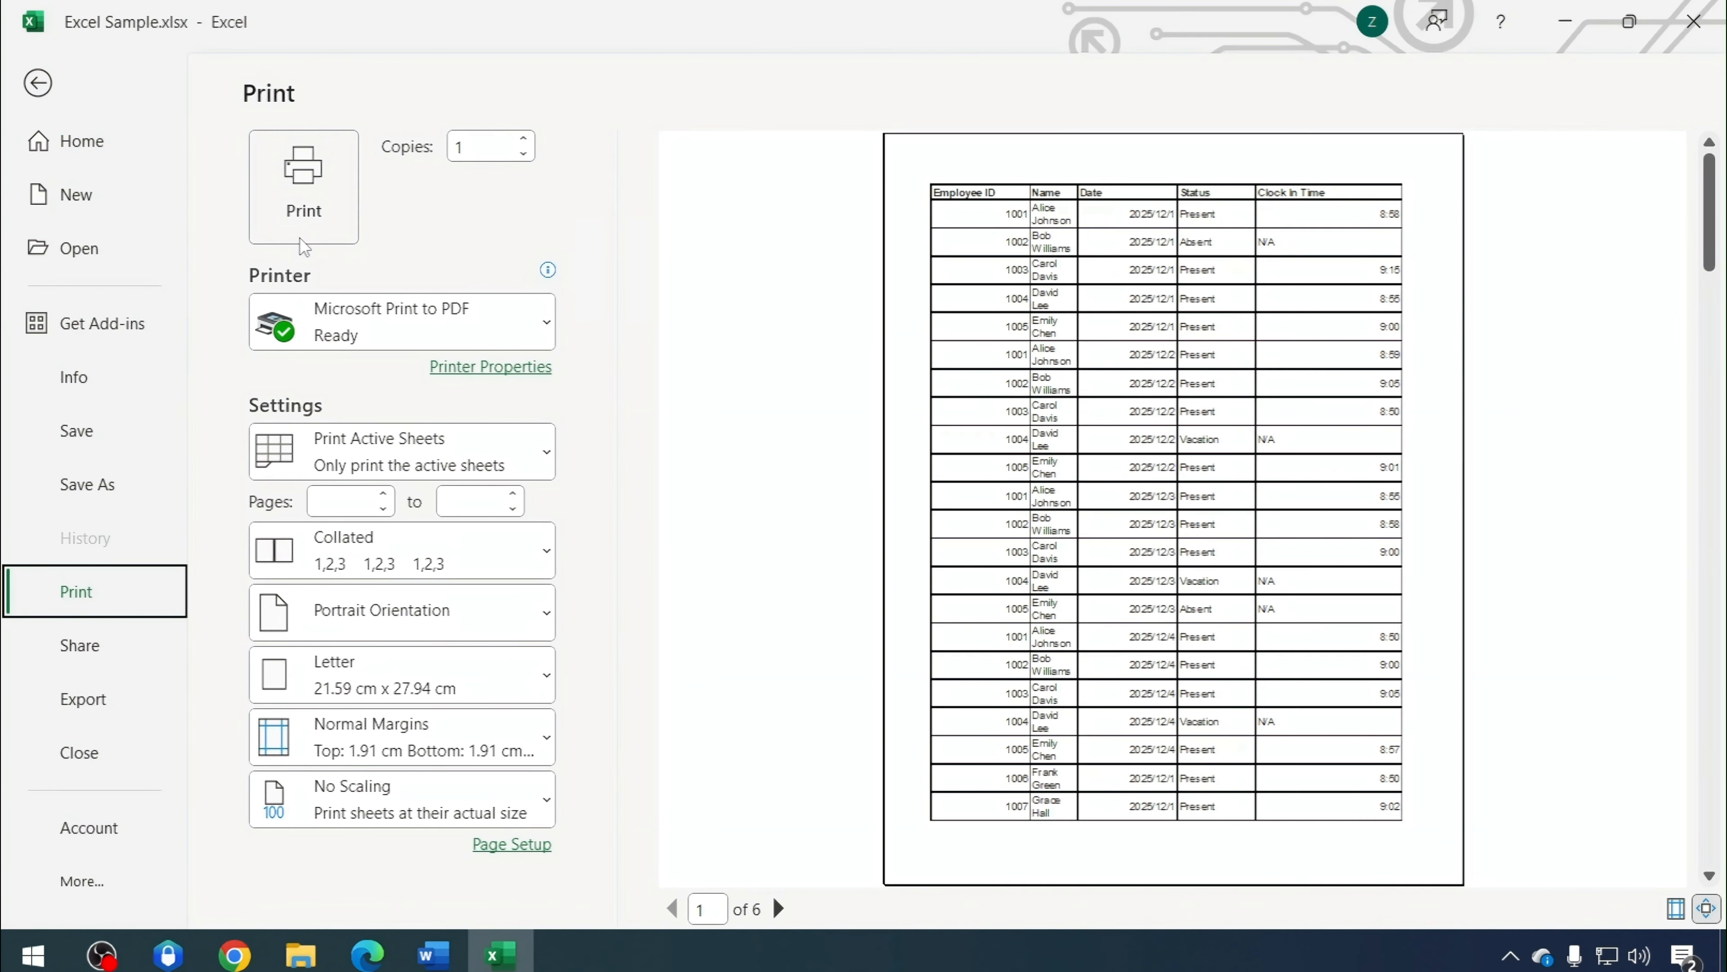
pyautogui.click(316, 212)
pyautogui.write('prin')
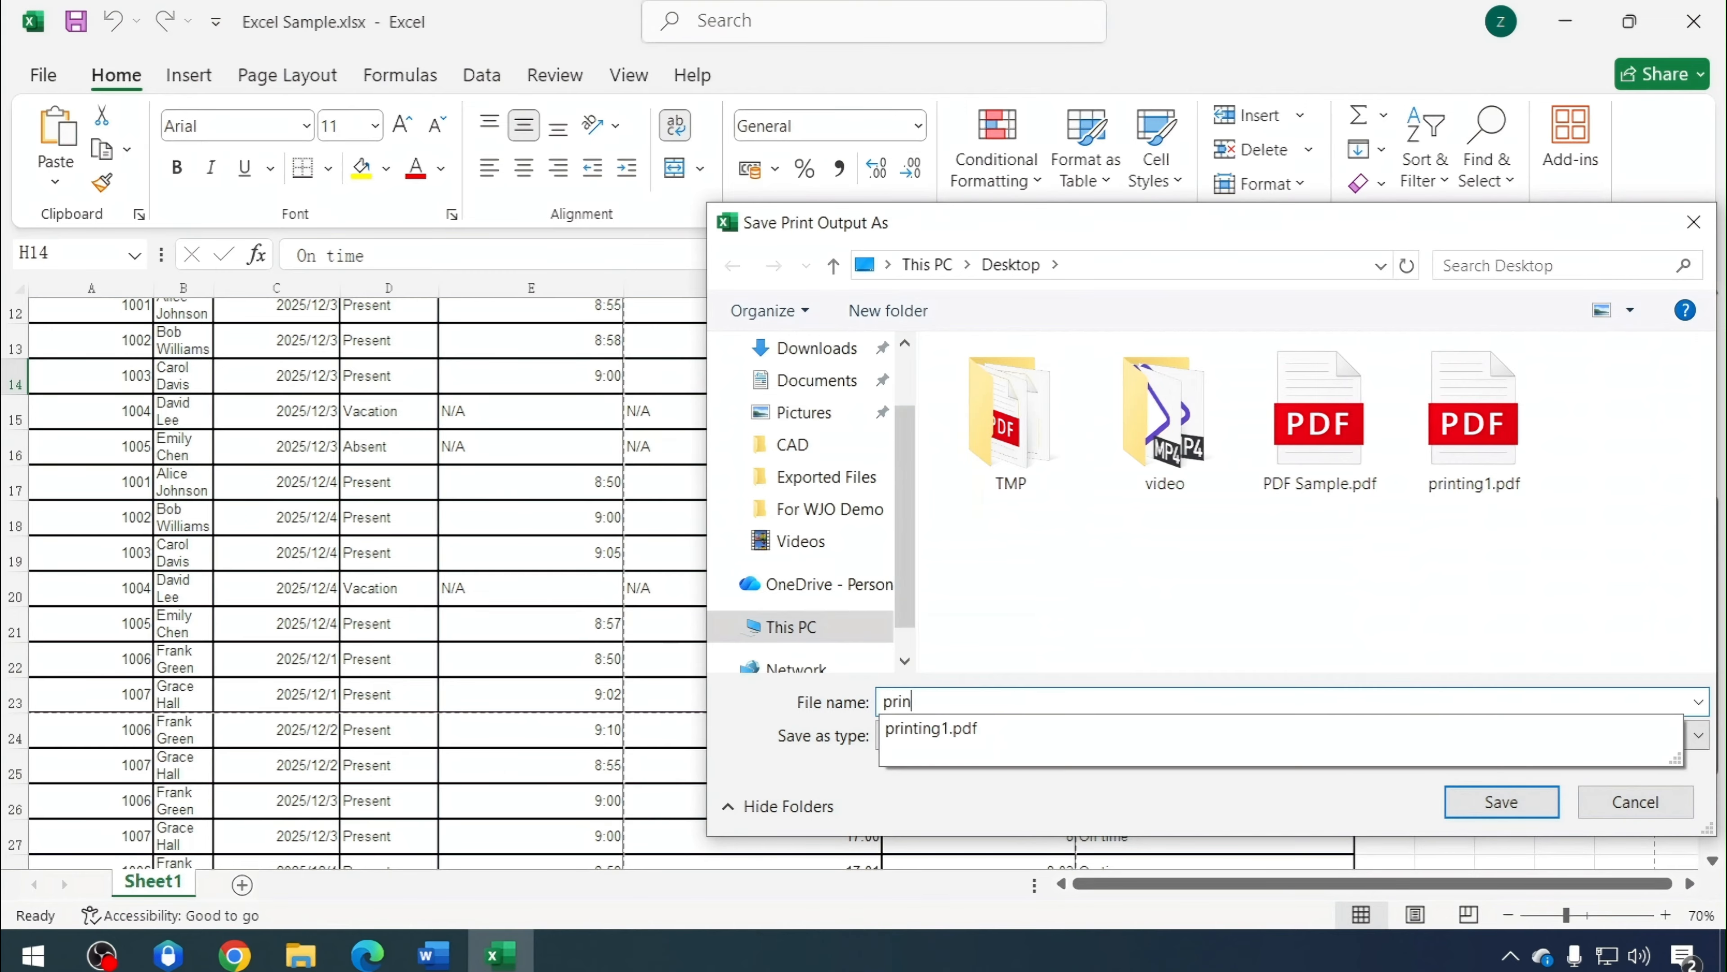
pyautogui.write('ting2')
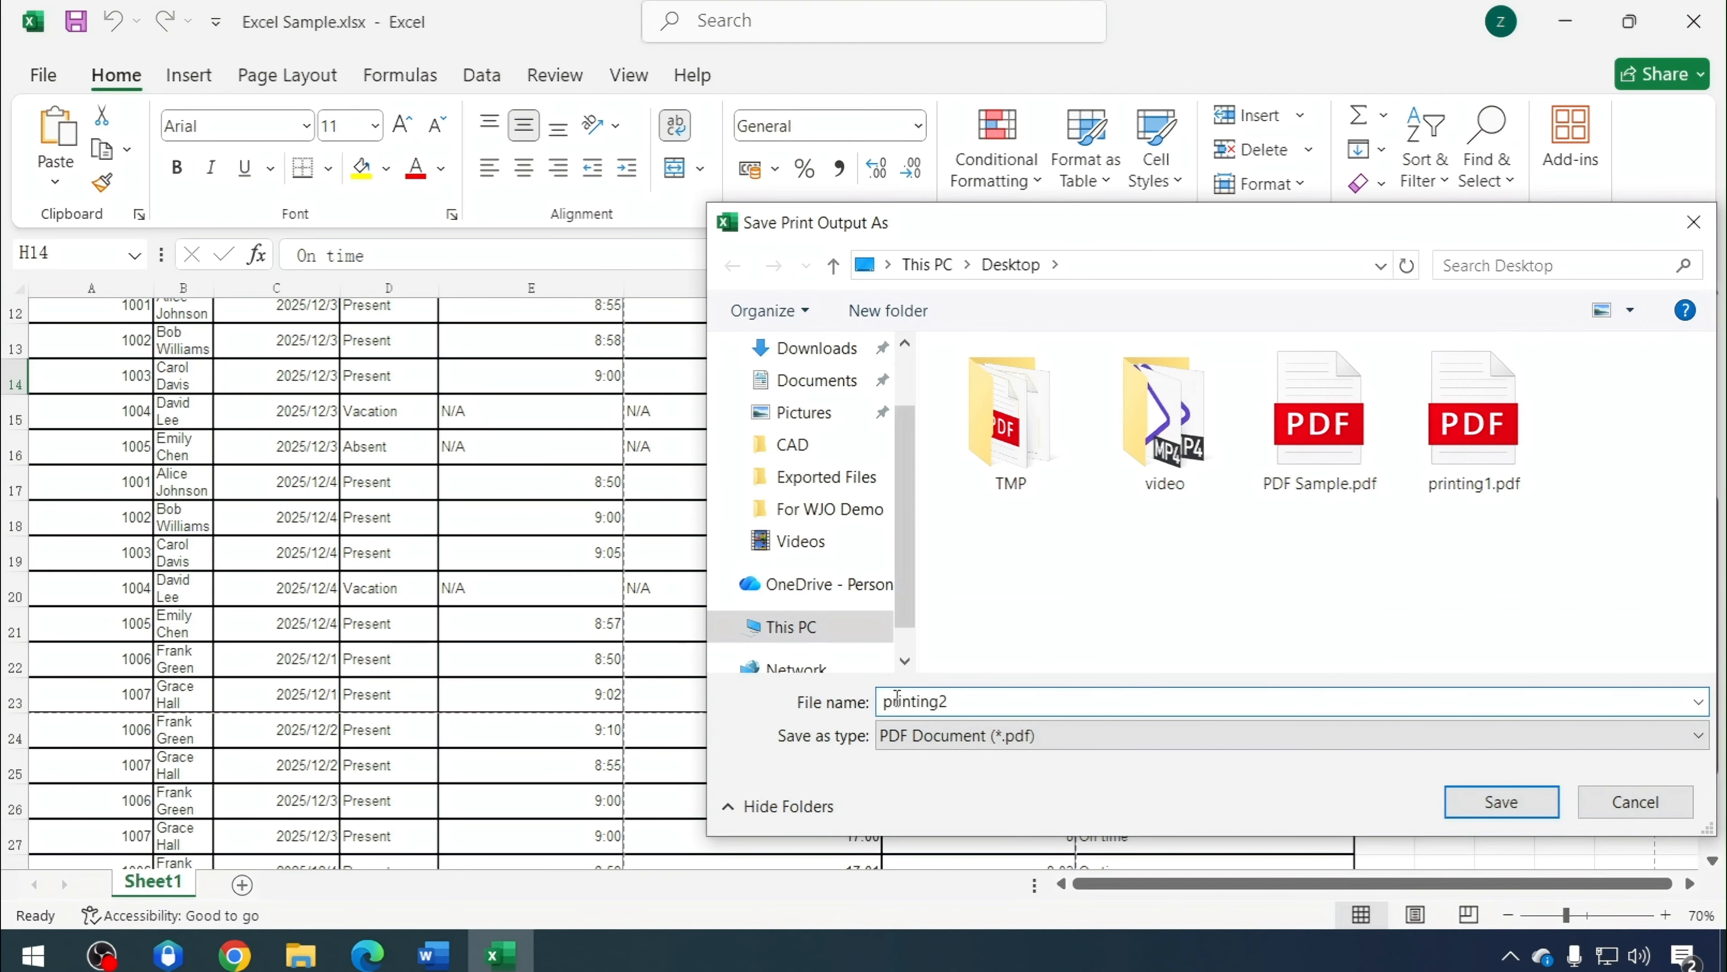
pyautogui.click(1486, 806)
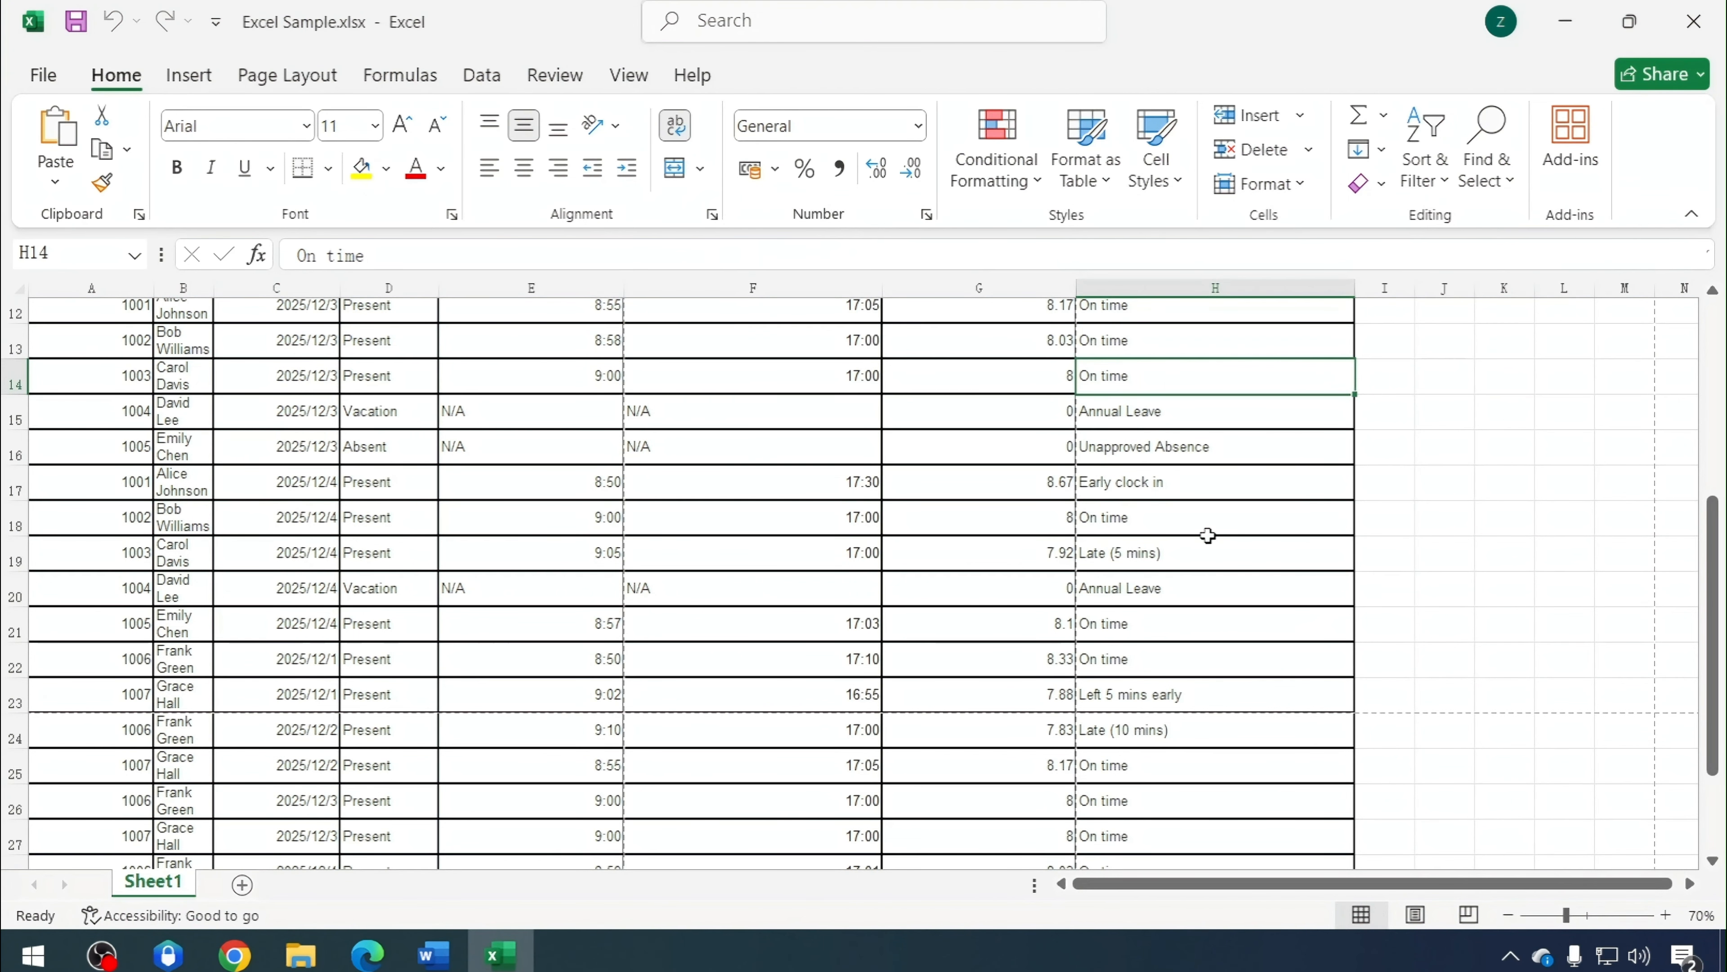
# Minimize Excel, open printing2.pdf and scroll through its pages to examine the print watermark
pyautogui.click(1576, 23)
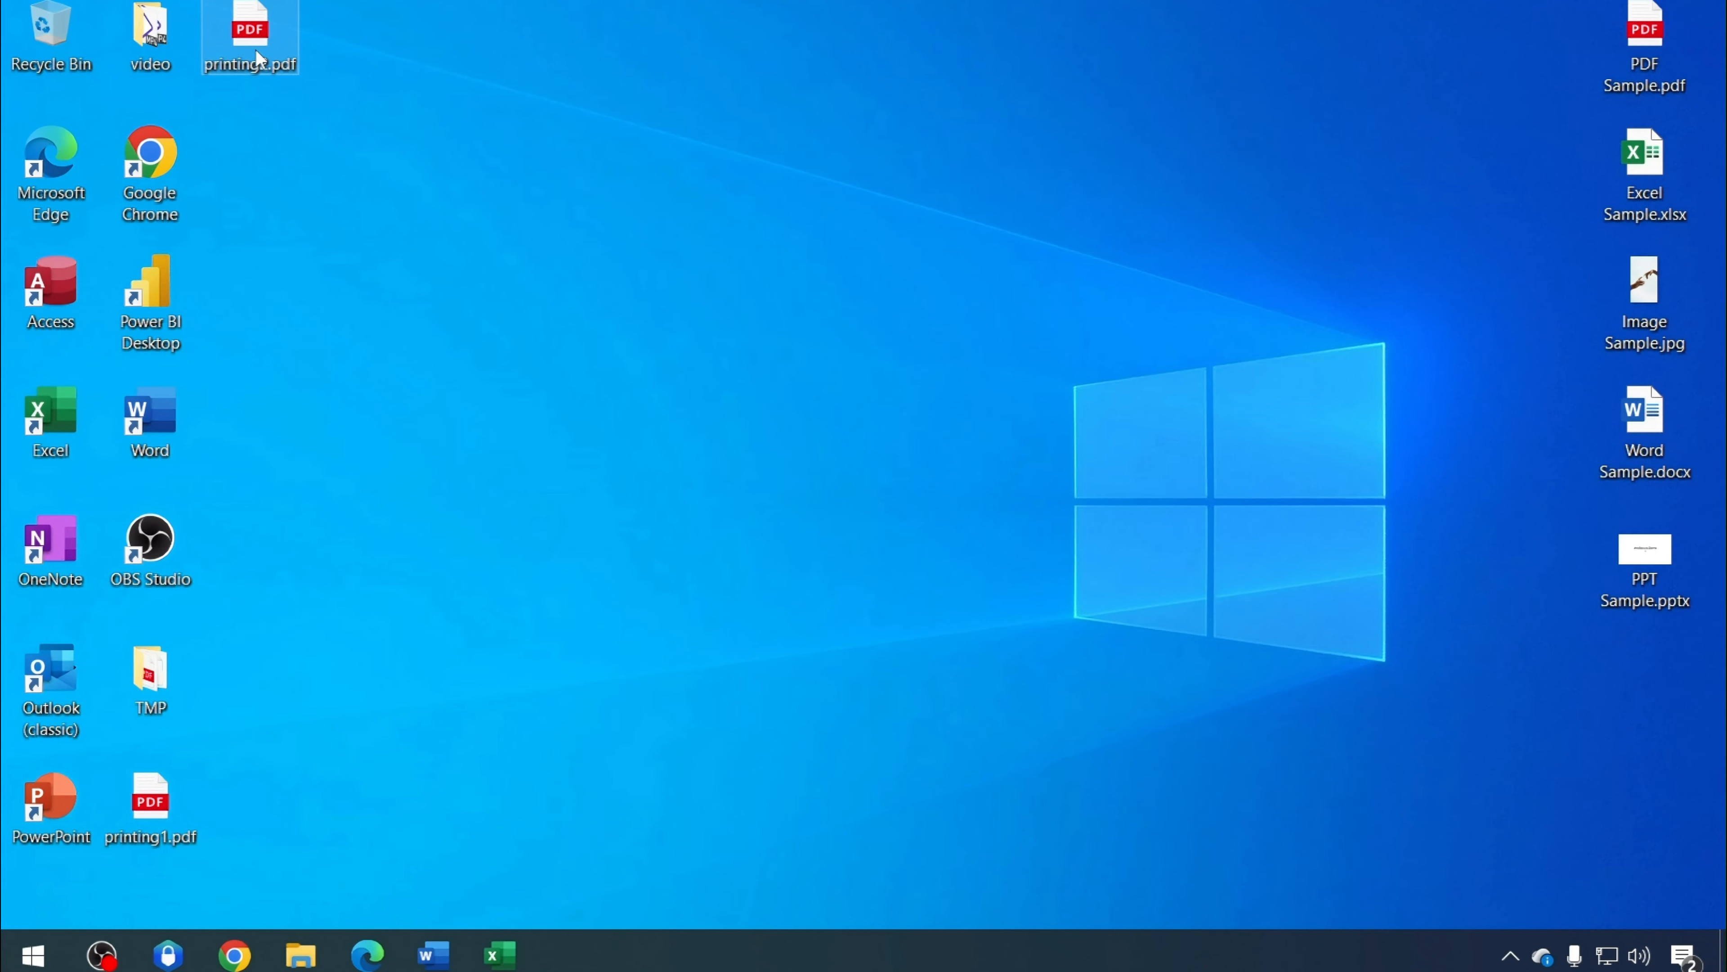
pyautogui.doubleClick(255, 50)
pyautogui.scroll(-10, 814, 653)
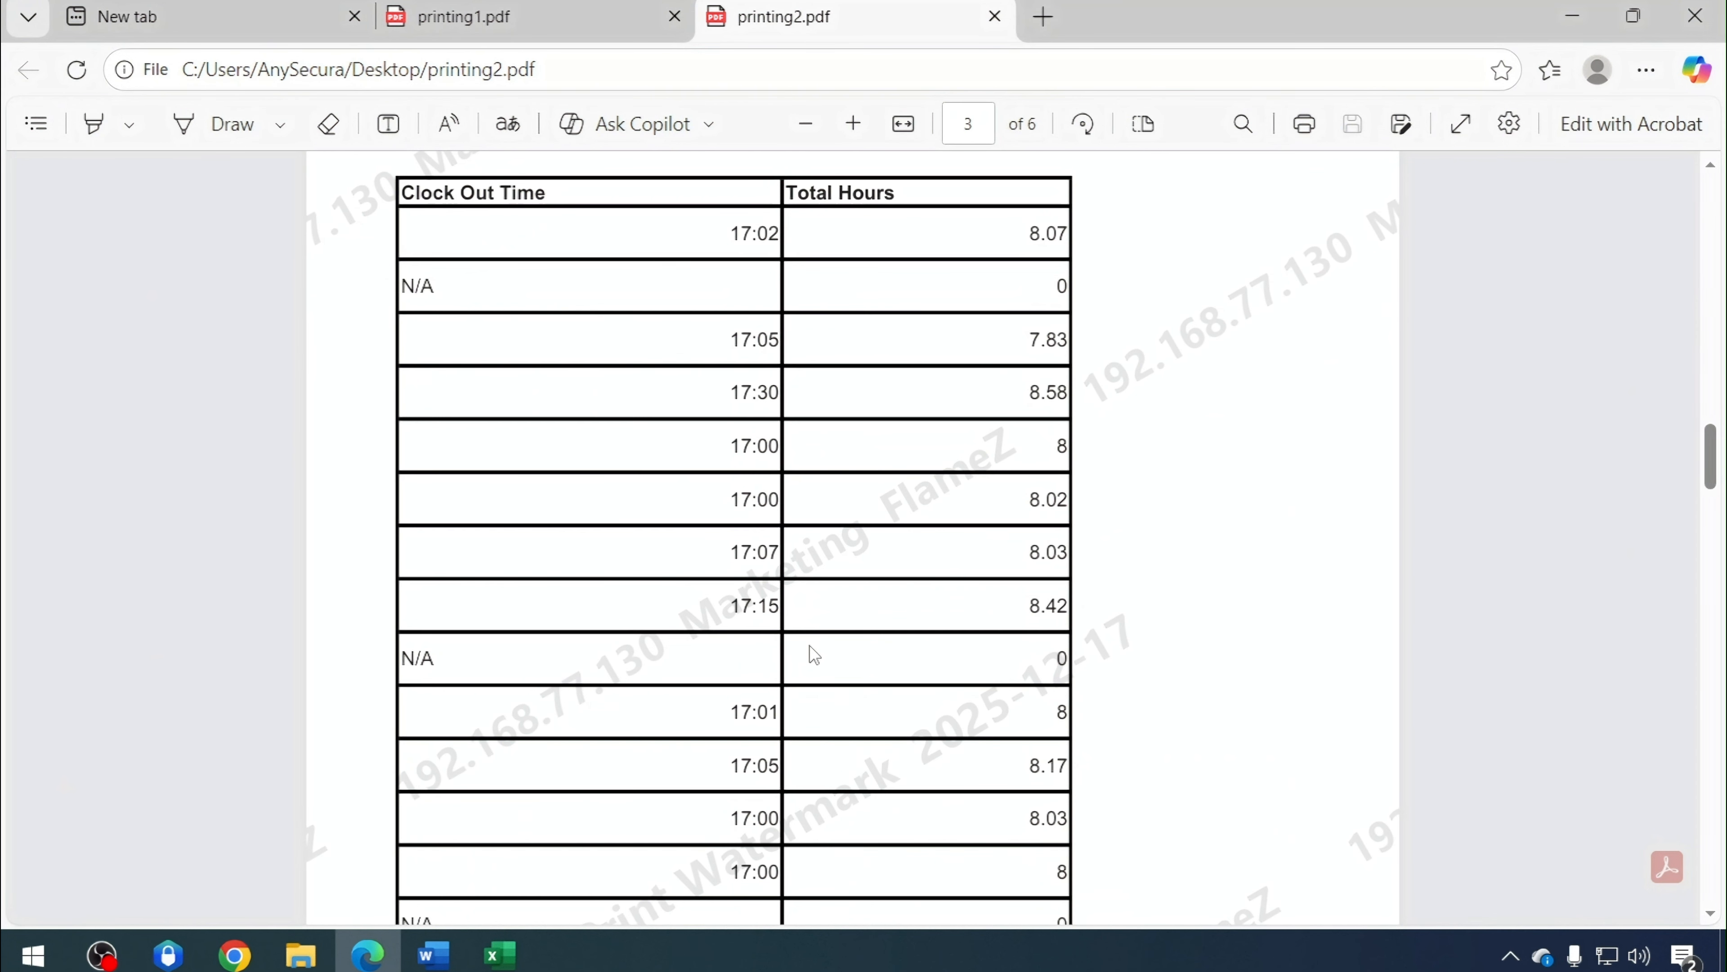
pyautogui.scroll(-8, 814, 653)
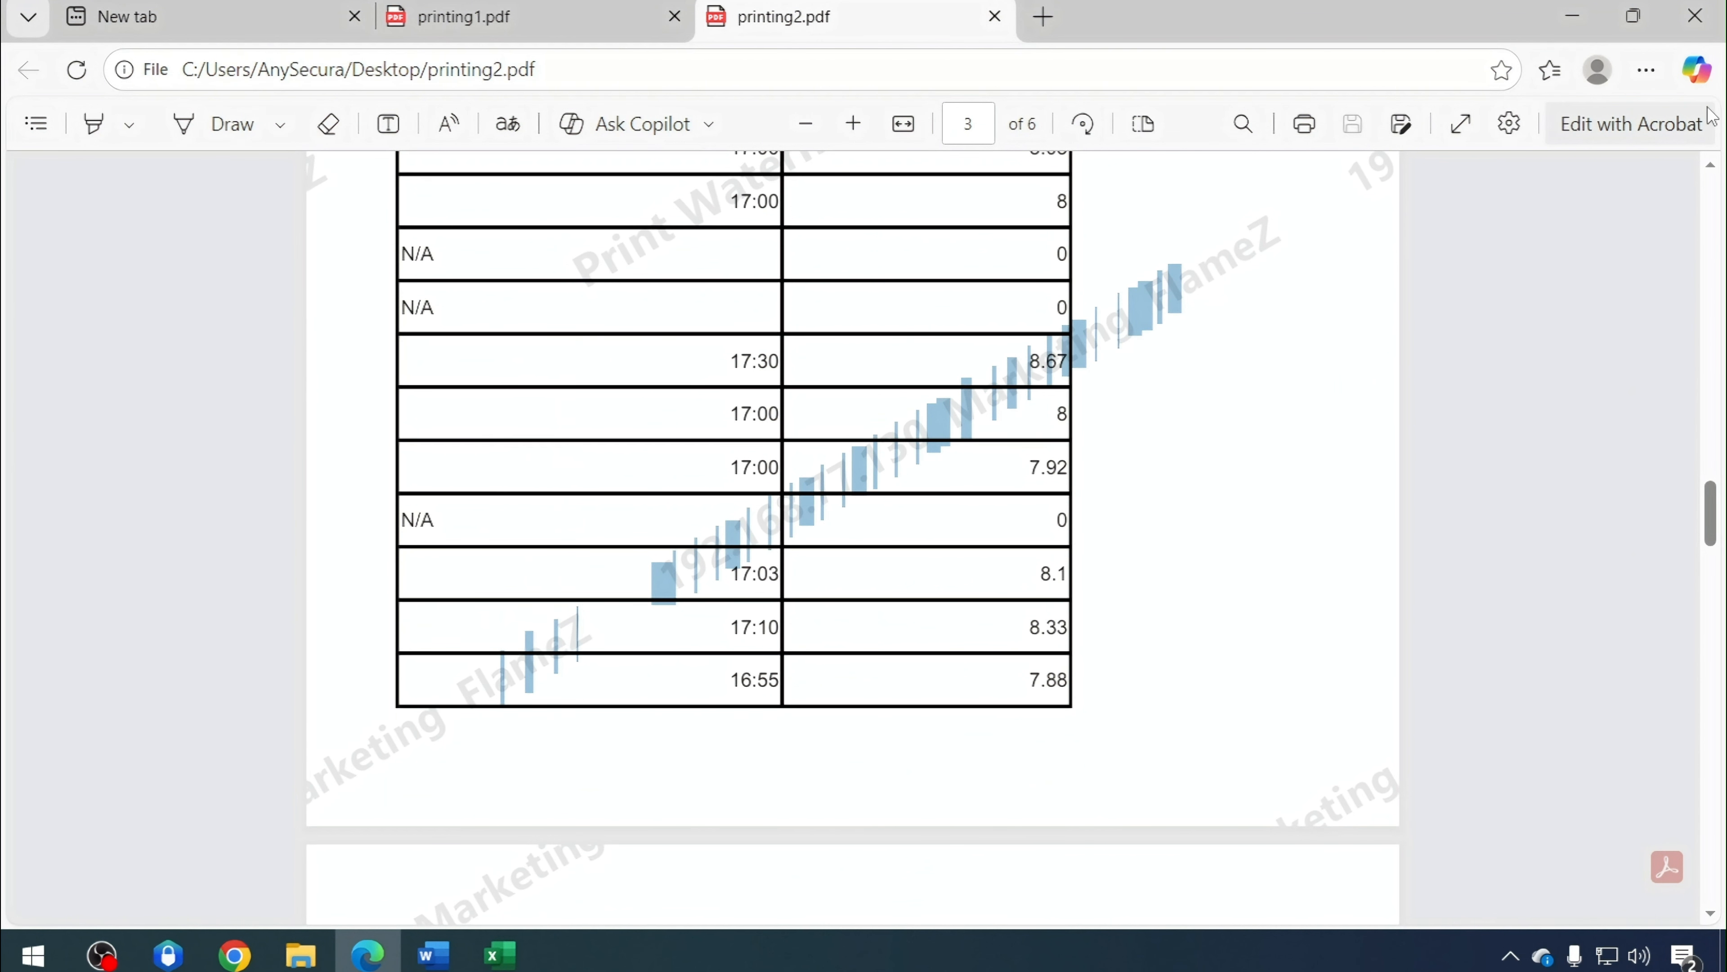
pyautogui.click(1571, 19)
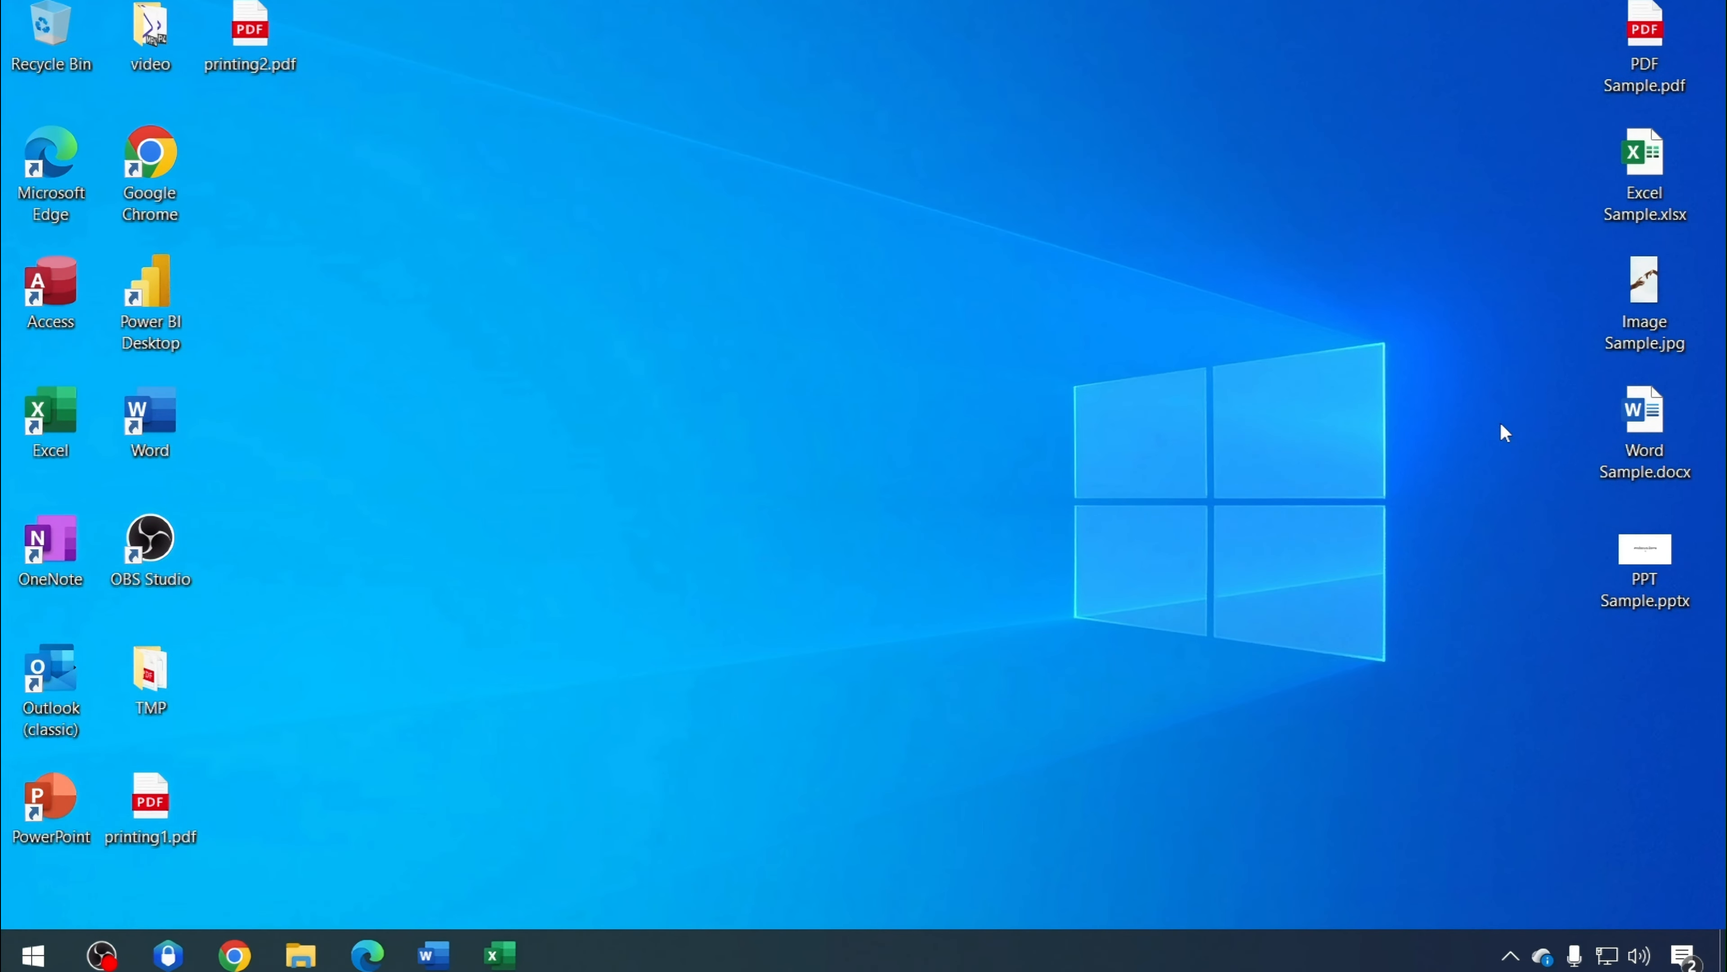
# Open PPT Sample.pptx, dismiss the tip and print the presentation to PDF as printing3 on the desktop
pyautogui.doubleClick(1622, 568)
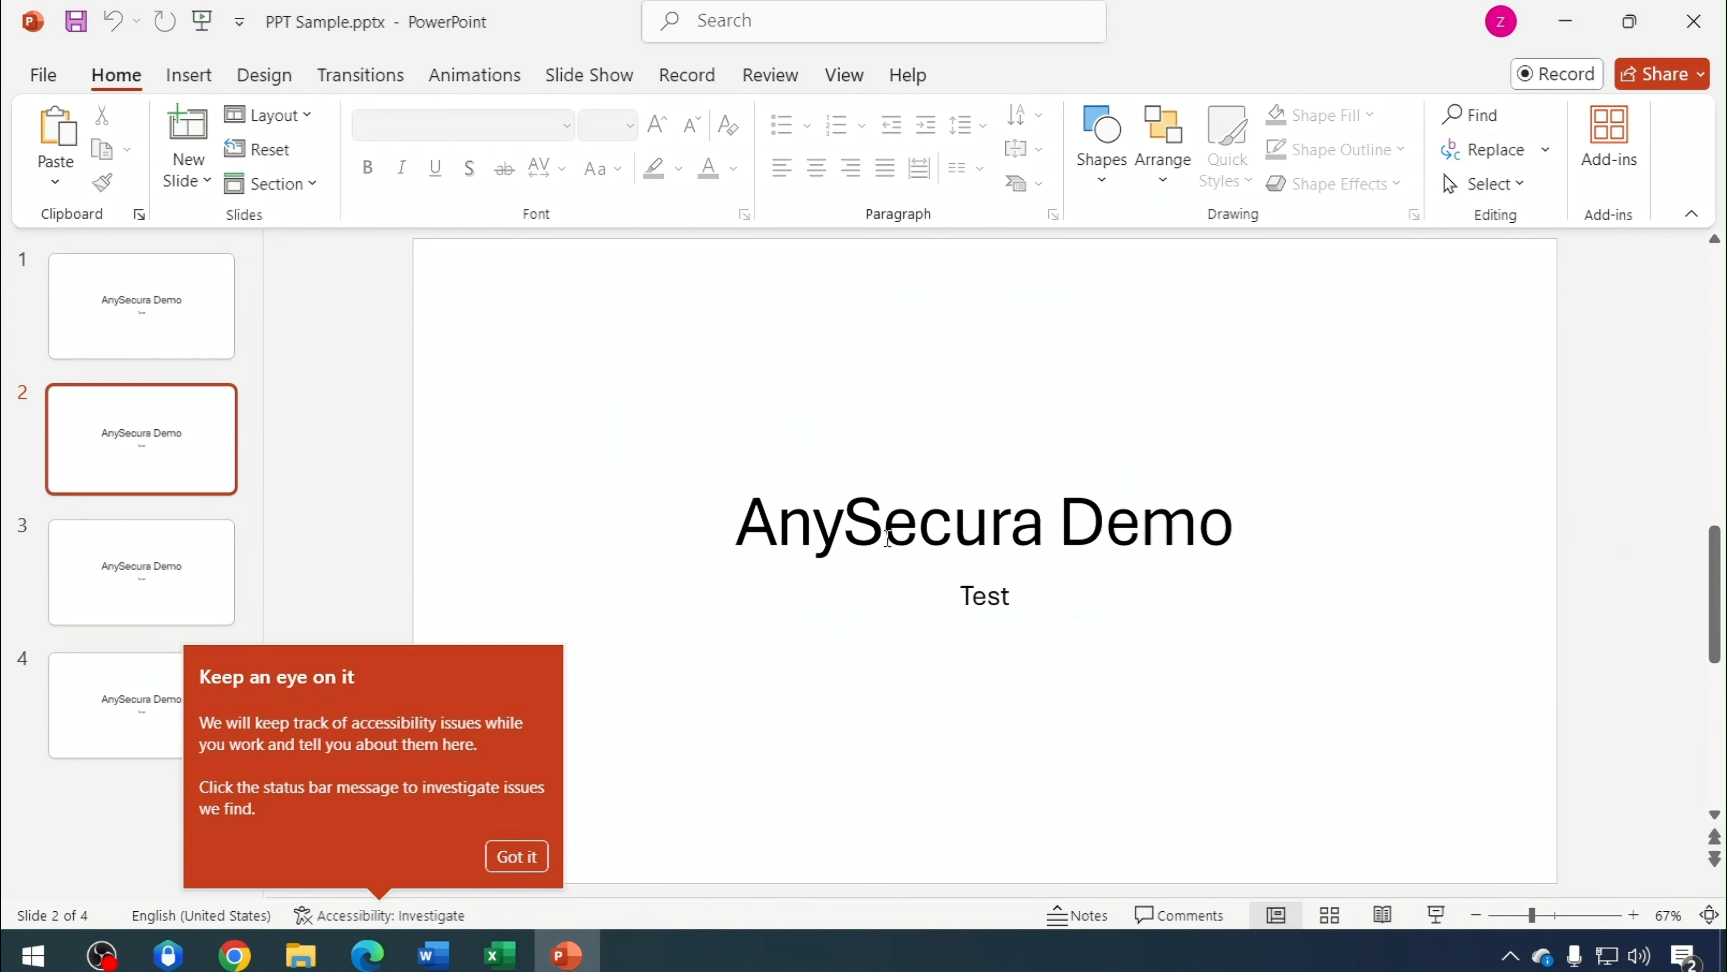
pyautogui.click(516, 856)
pyautogui.click(43, 75)
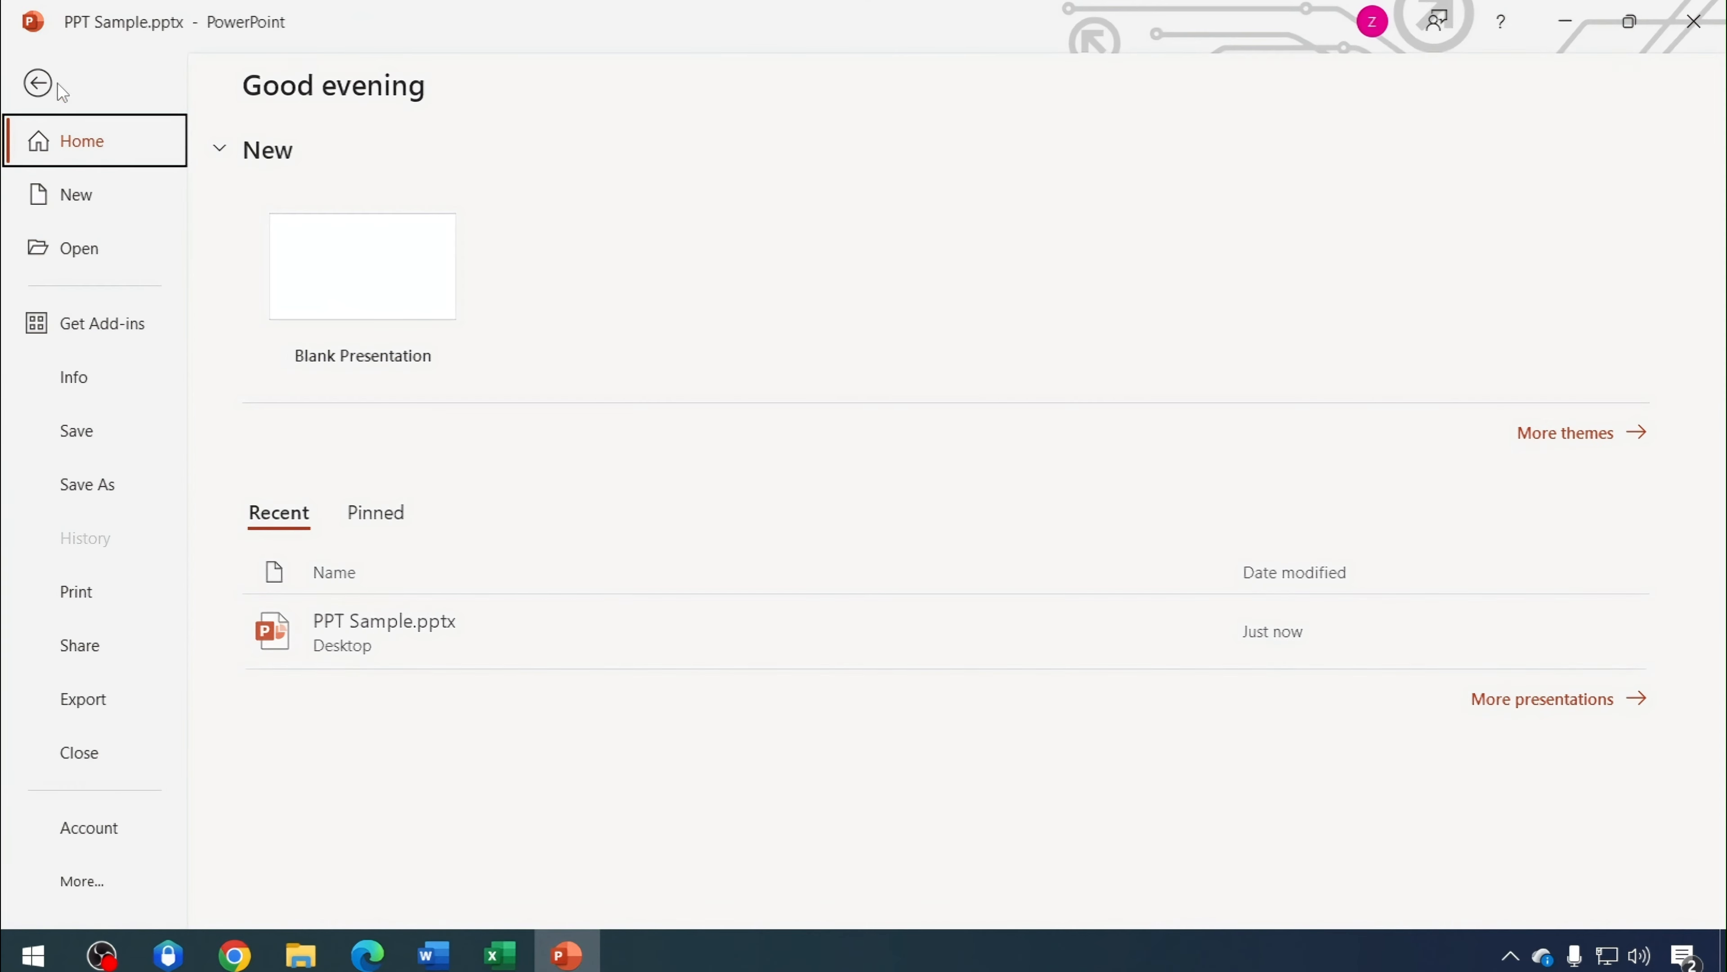
pyautogui.click(102, 592)
pyautogui.click(303, 187)
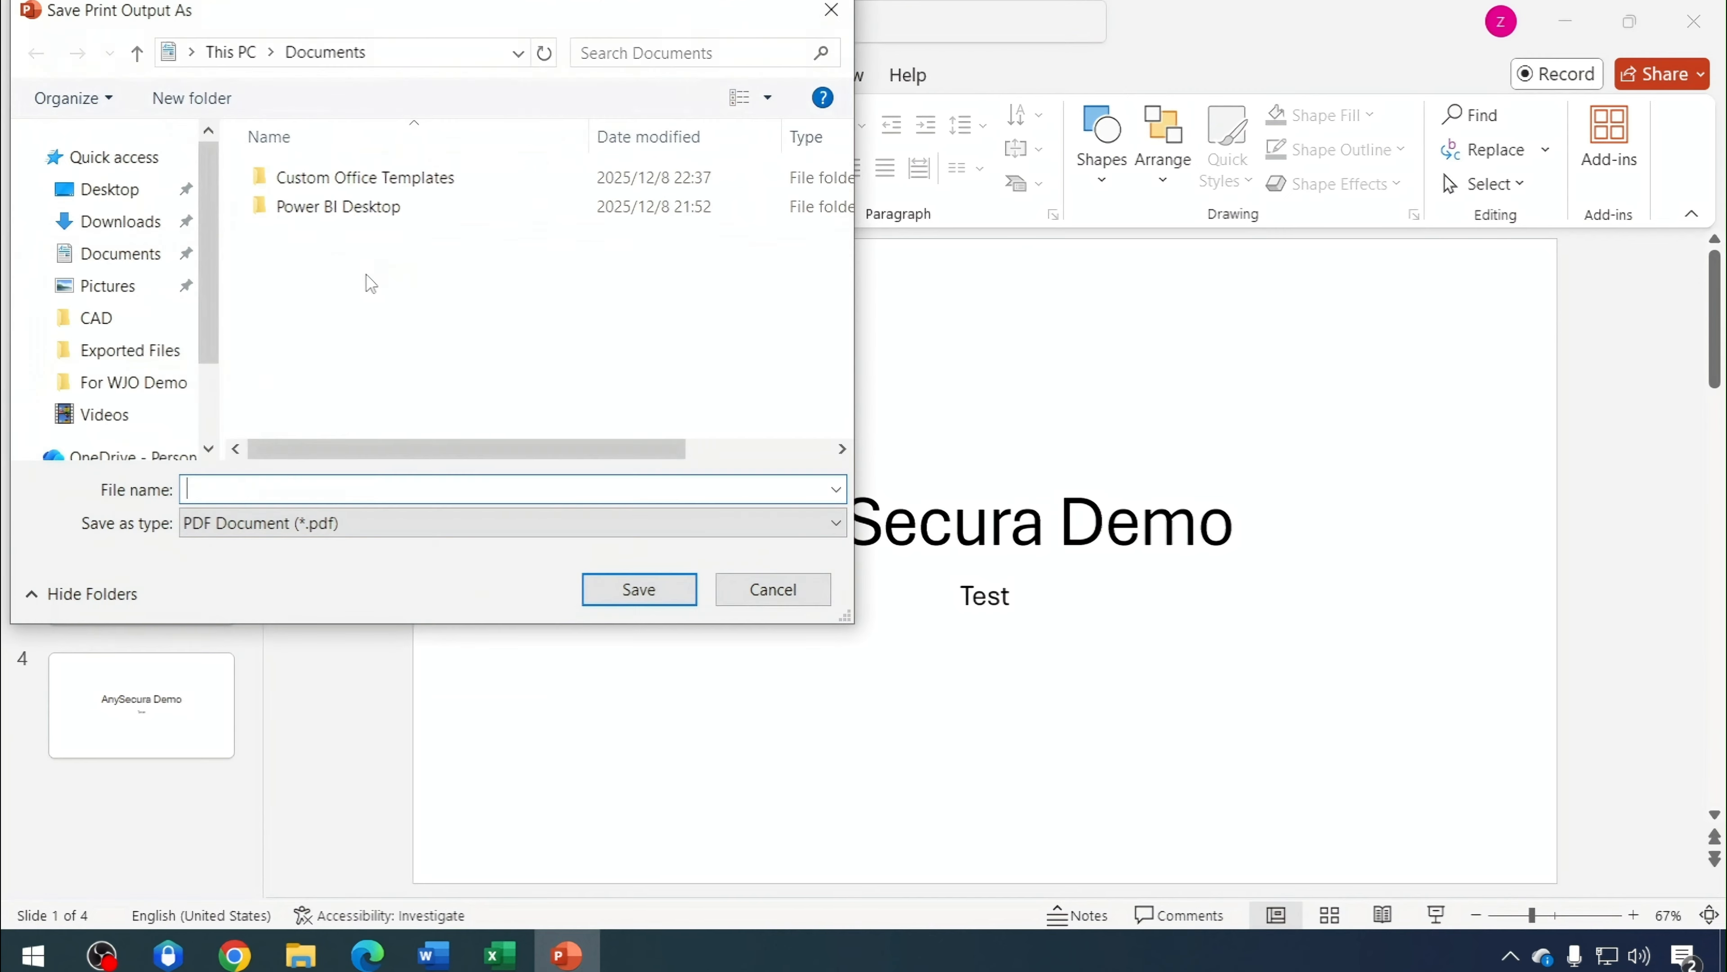
pyautogui.write('printing3')
pyautogui.click(112, 191)
pyautogui.click(609, 596)
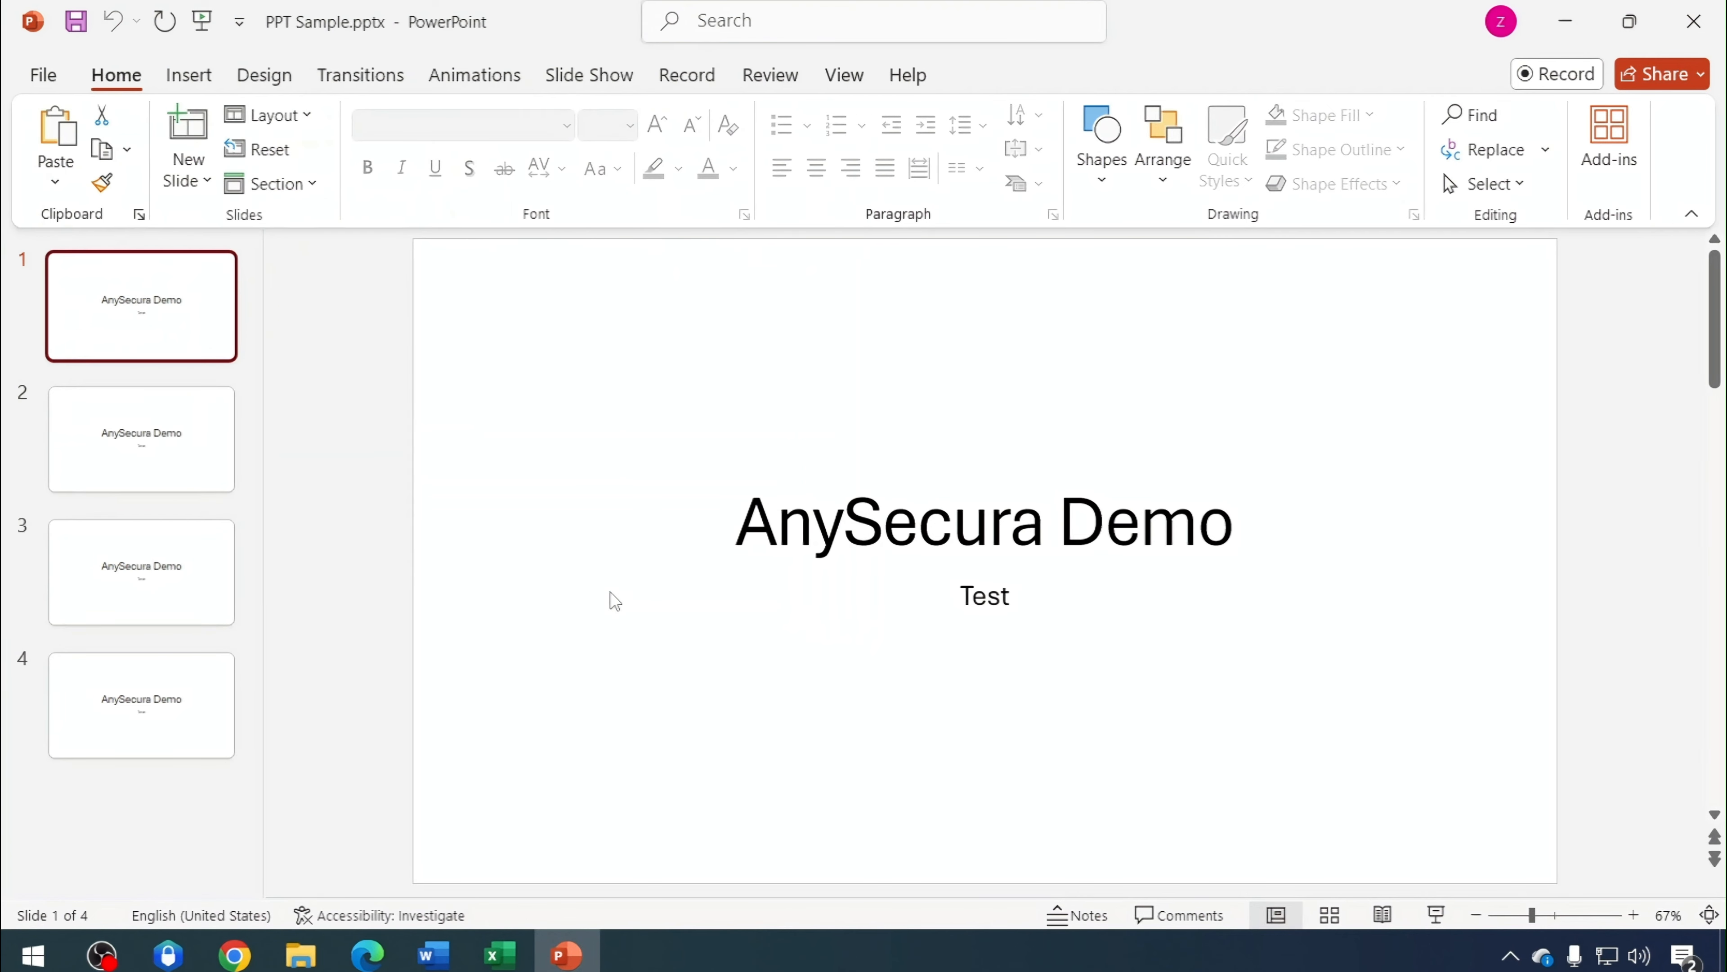
# Minimize PowerPoint, open printing3.pdf and scroll through its slides to examine the print watermark
pyautogui.click(1565, 21)
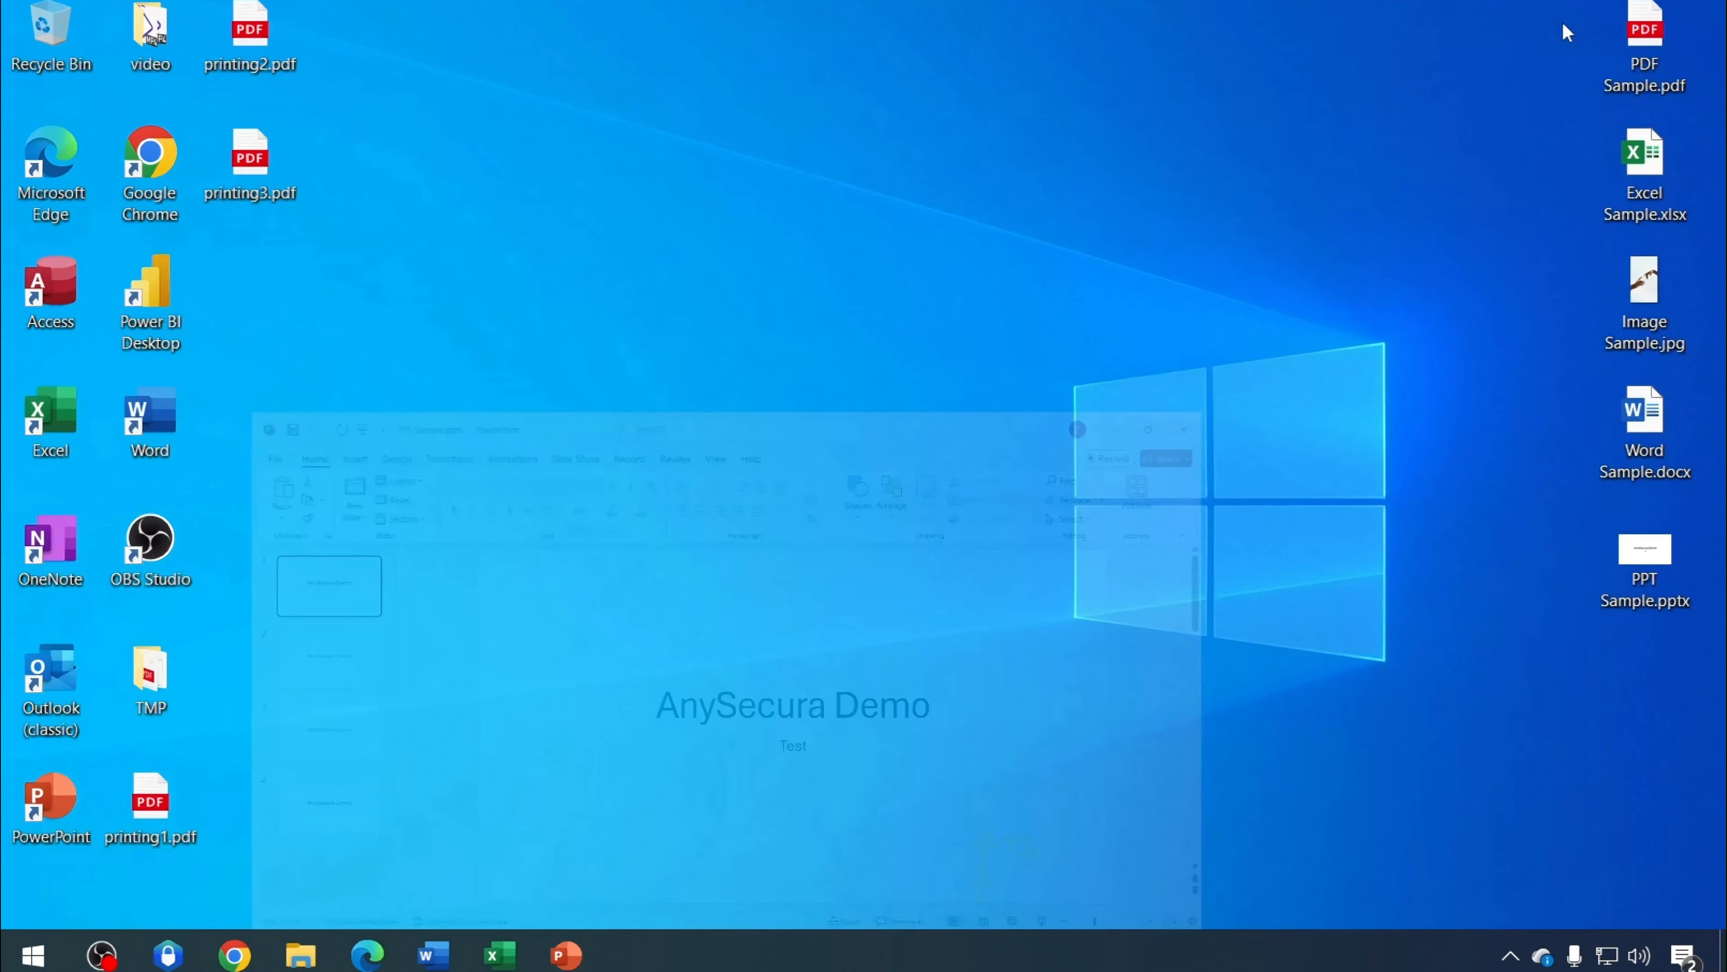
pyautogui.doubleClick(244, 182)
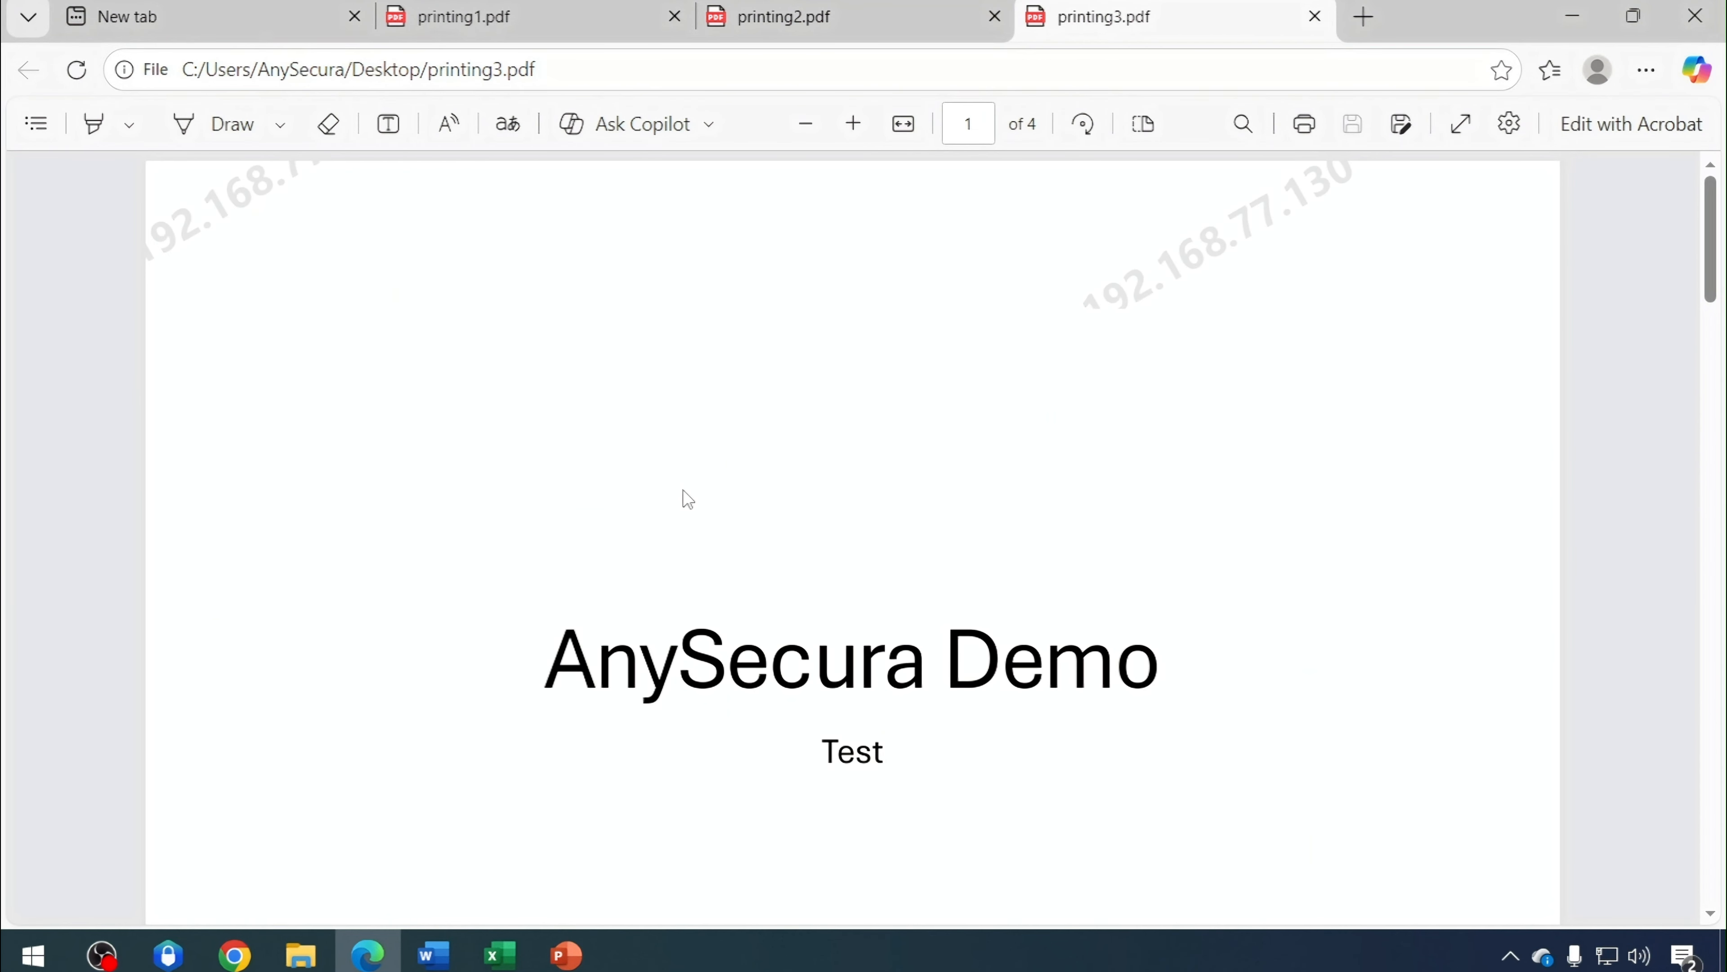
pyautogui.scroll(-5, 683, 497)
pyautogui.scroll(-5, 748, 409)
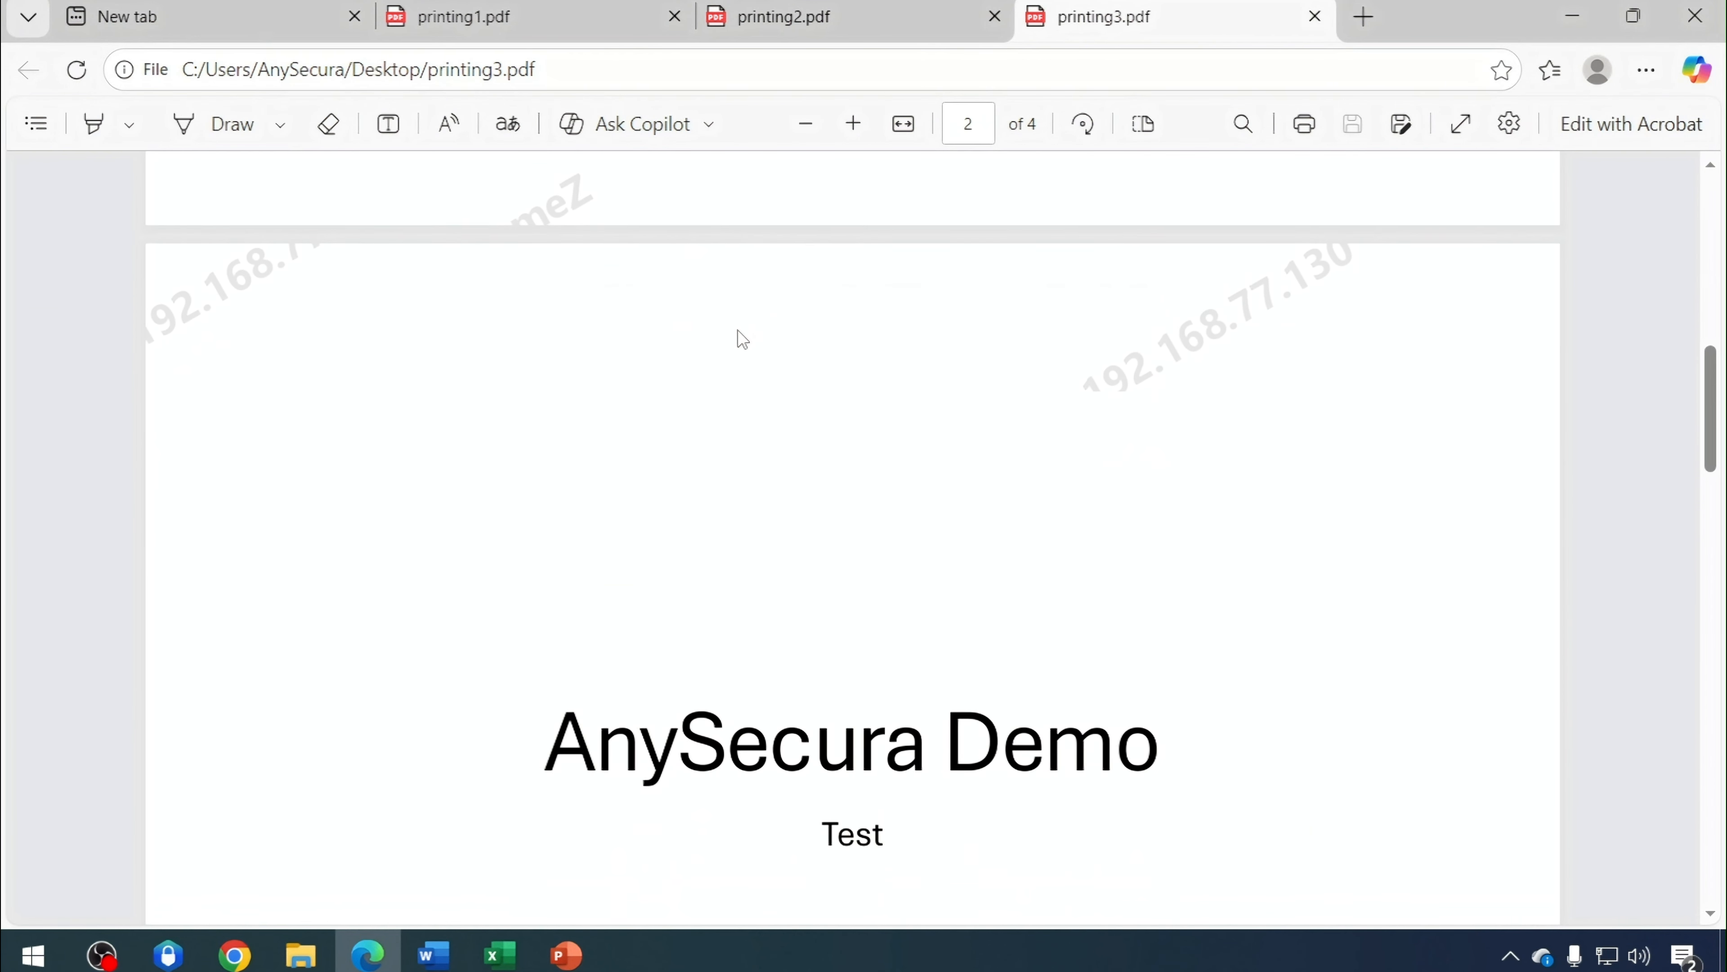
pyautogui.scroll(6, 803, 613)
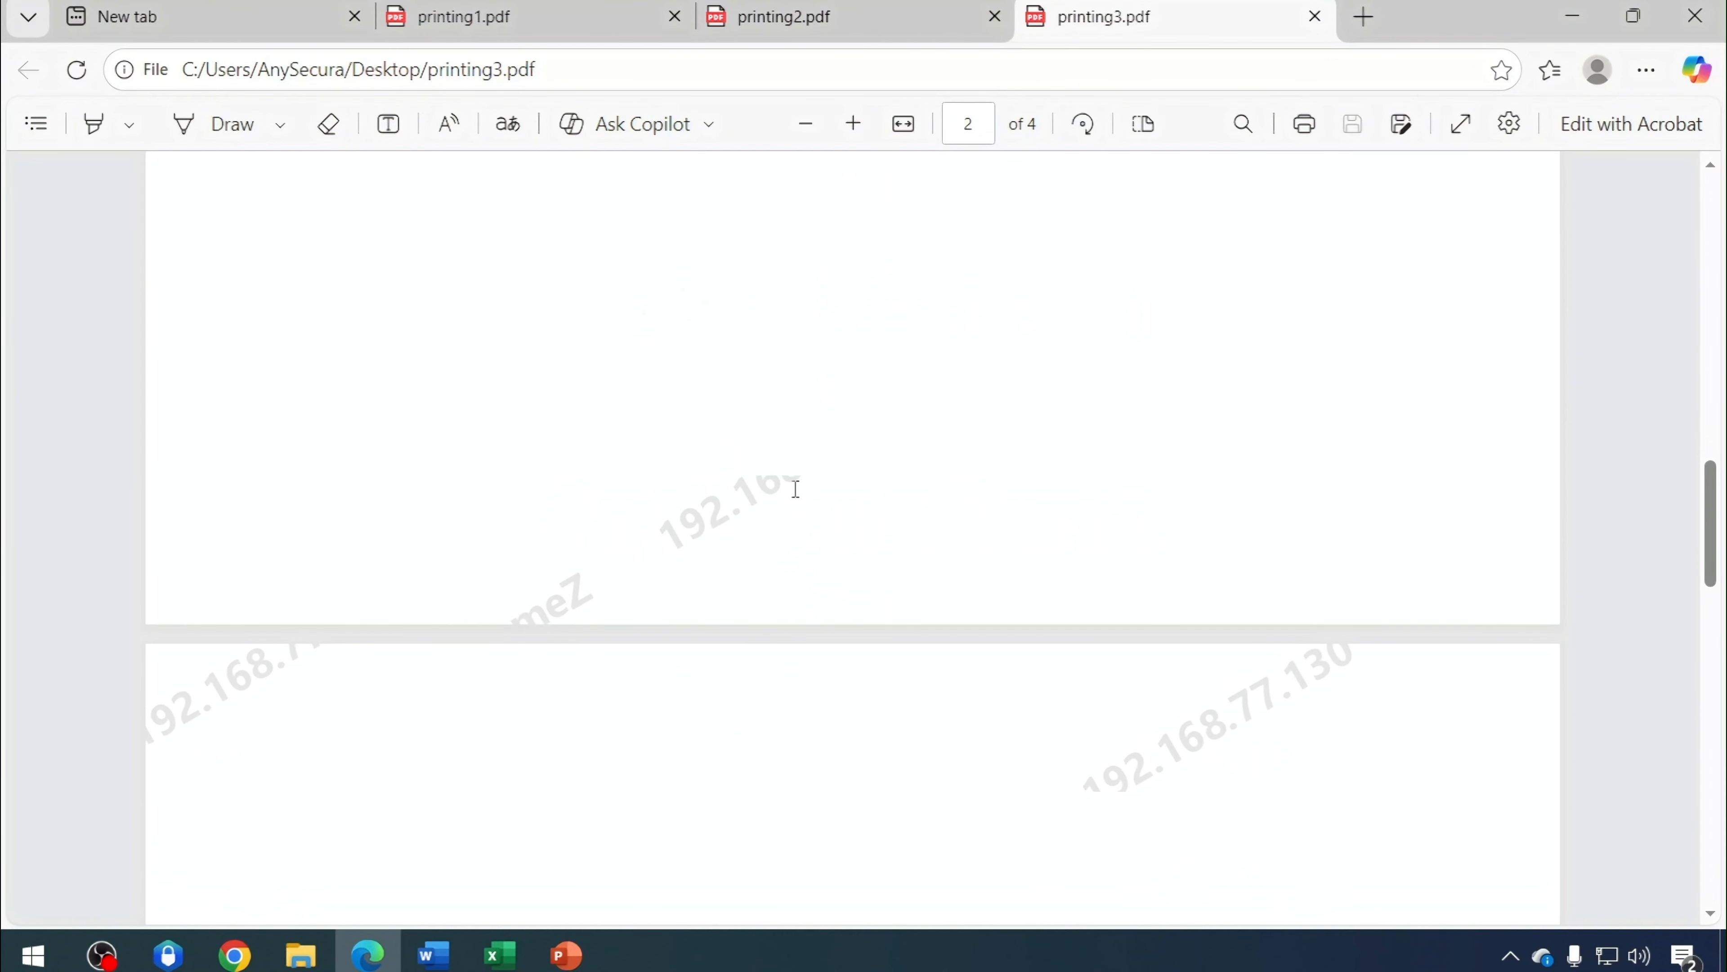
pyautogui.moveTo(796, 488); pyautogui.dragTo(707, 524)
pyautogui.scroll(-4, 1020, 612)
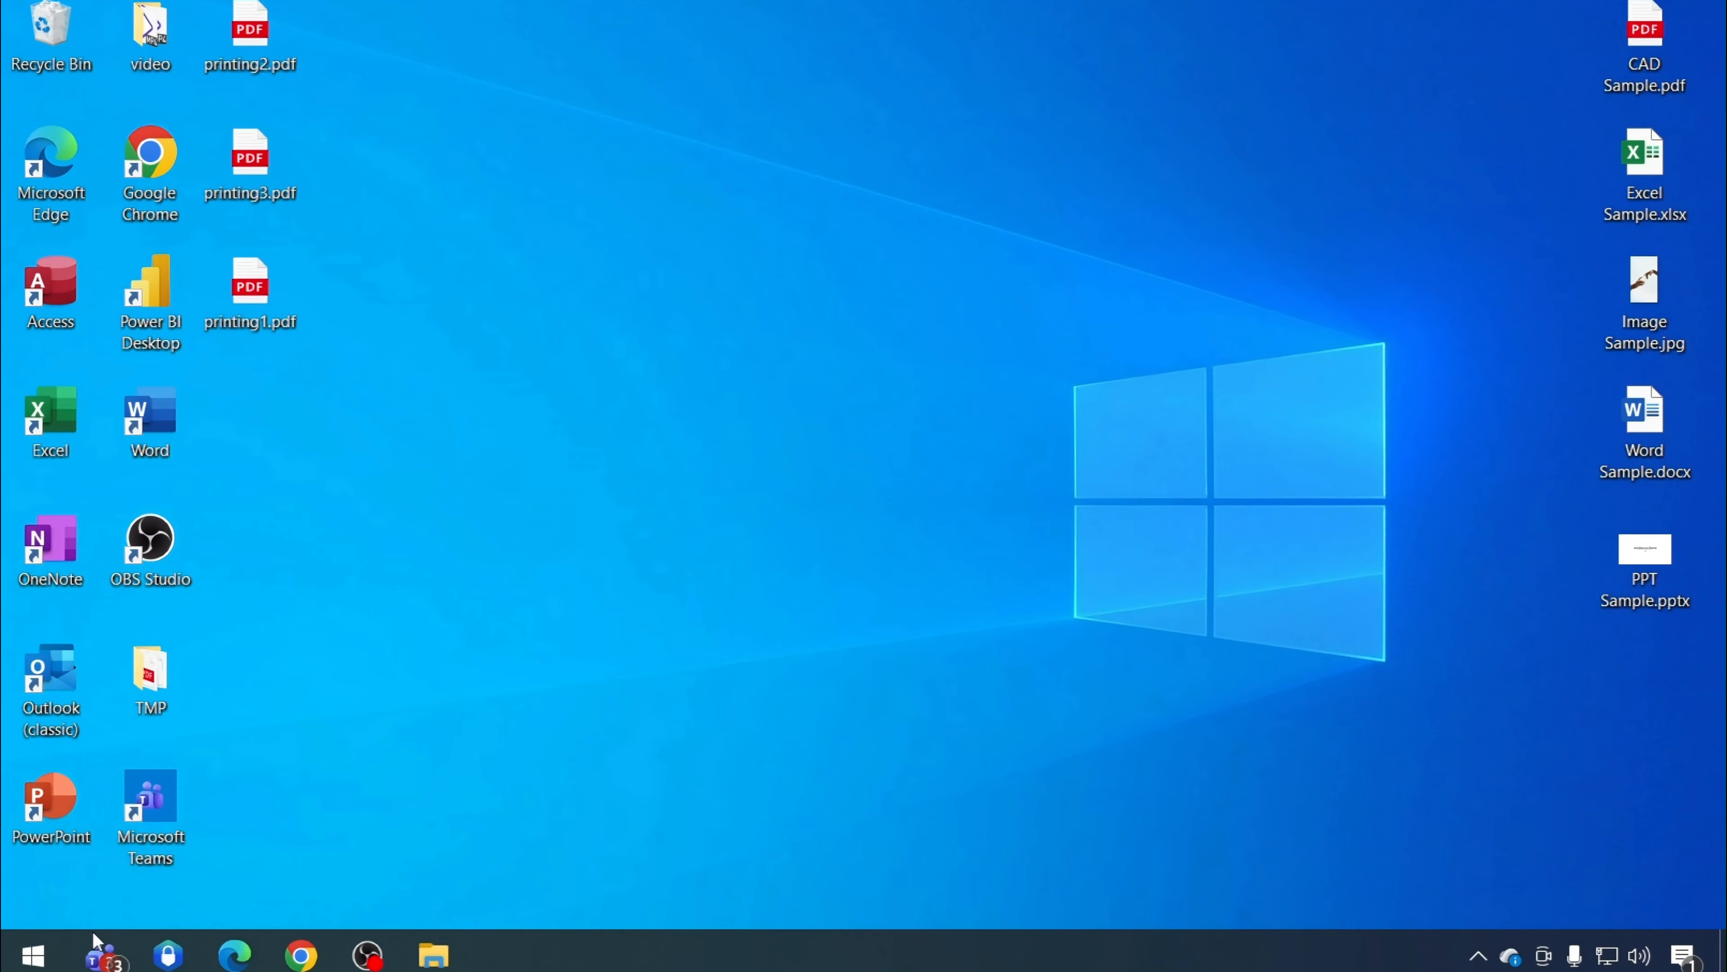
# Open the console's File Watermark Policy list and review the properties of the email-sending watermark policy
pyautogui.click(168, 955)
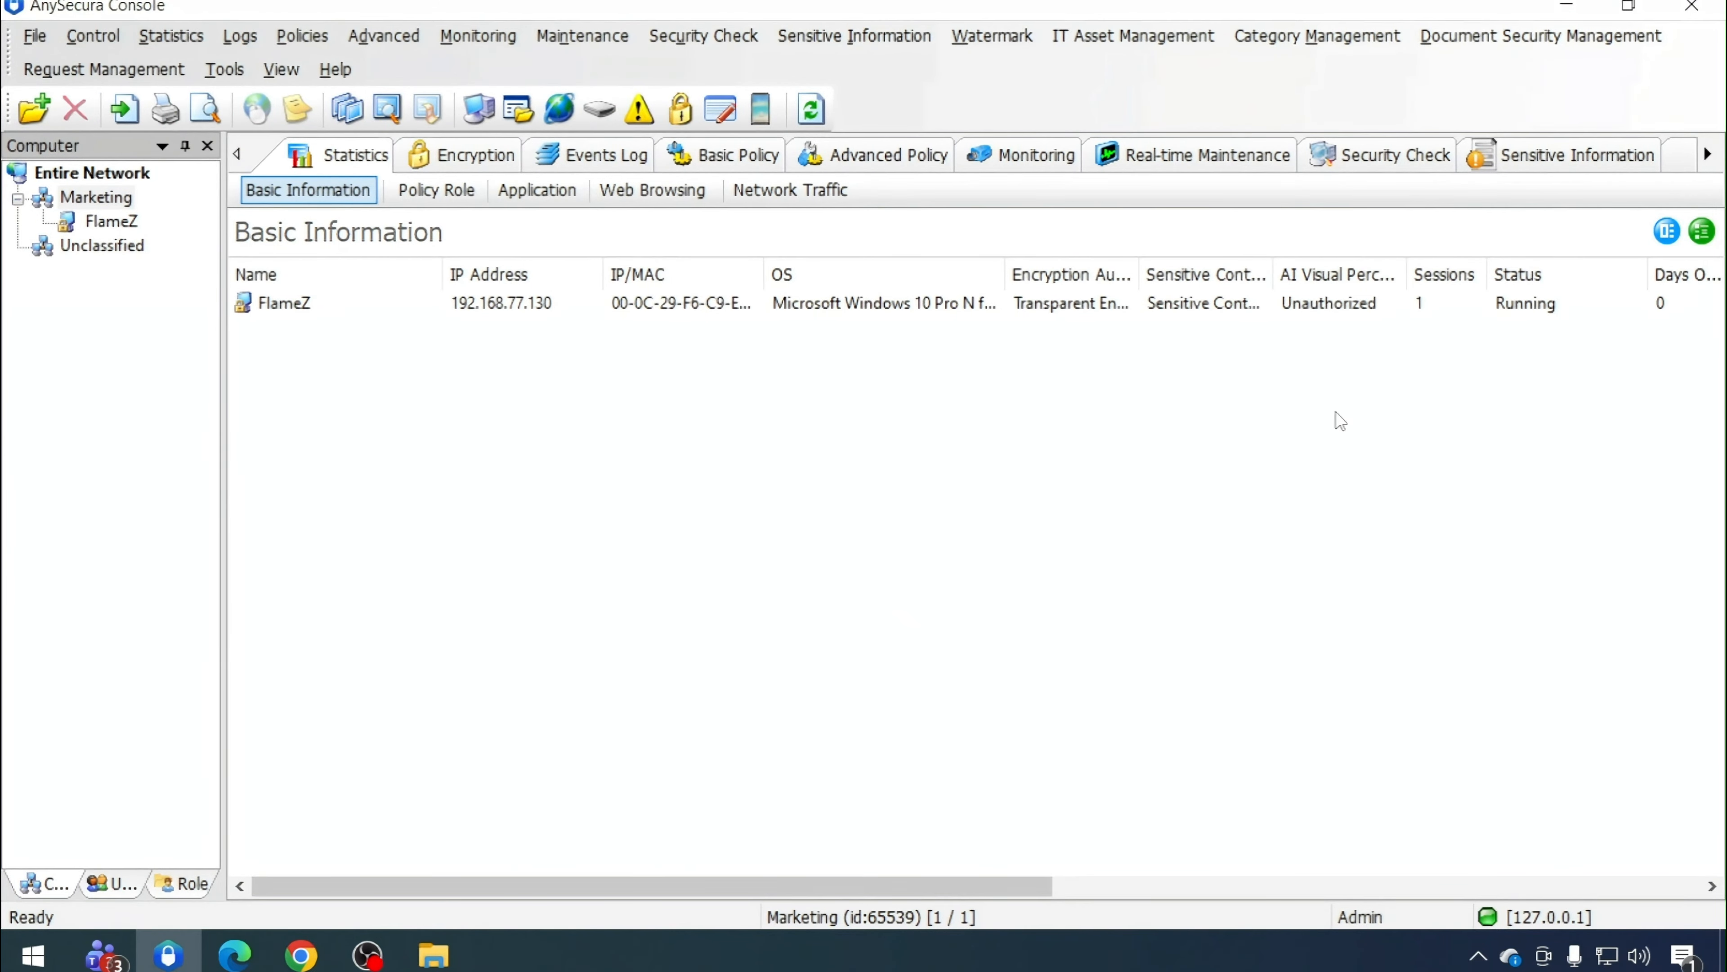
pyautogui.click(1707, 155)
pyautogui.click(1707, 155)
pyautogui.click(1707, 155)
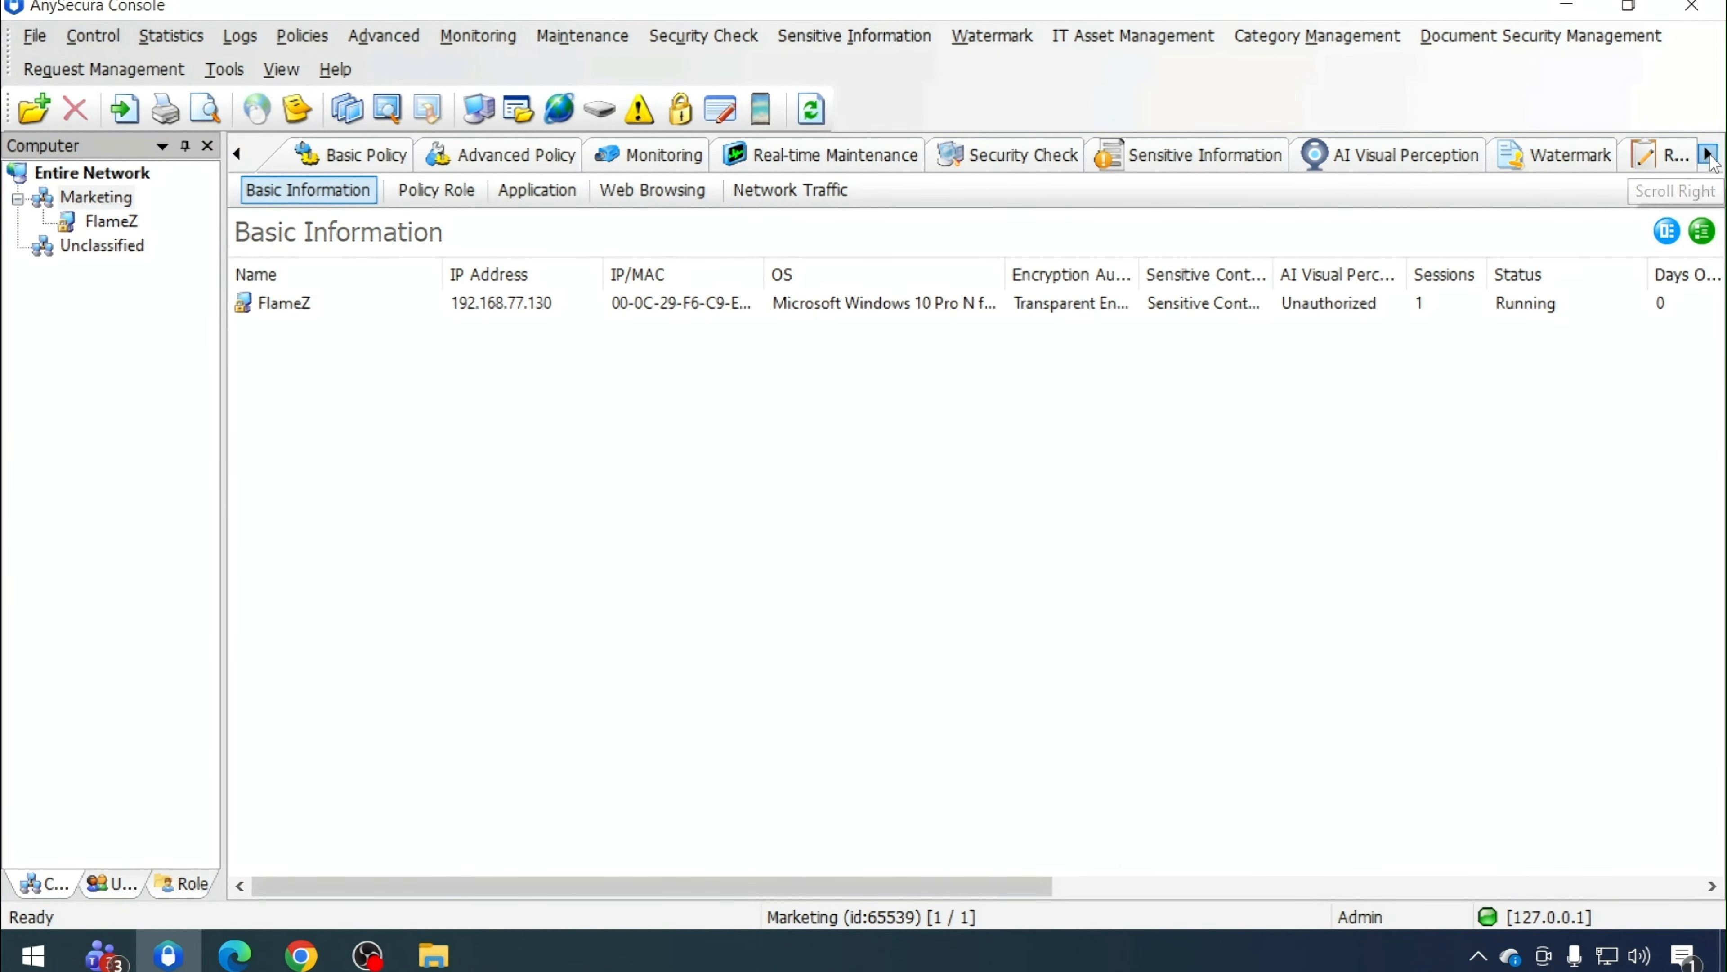
pyautogui.click(1566, 158)
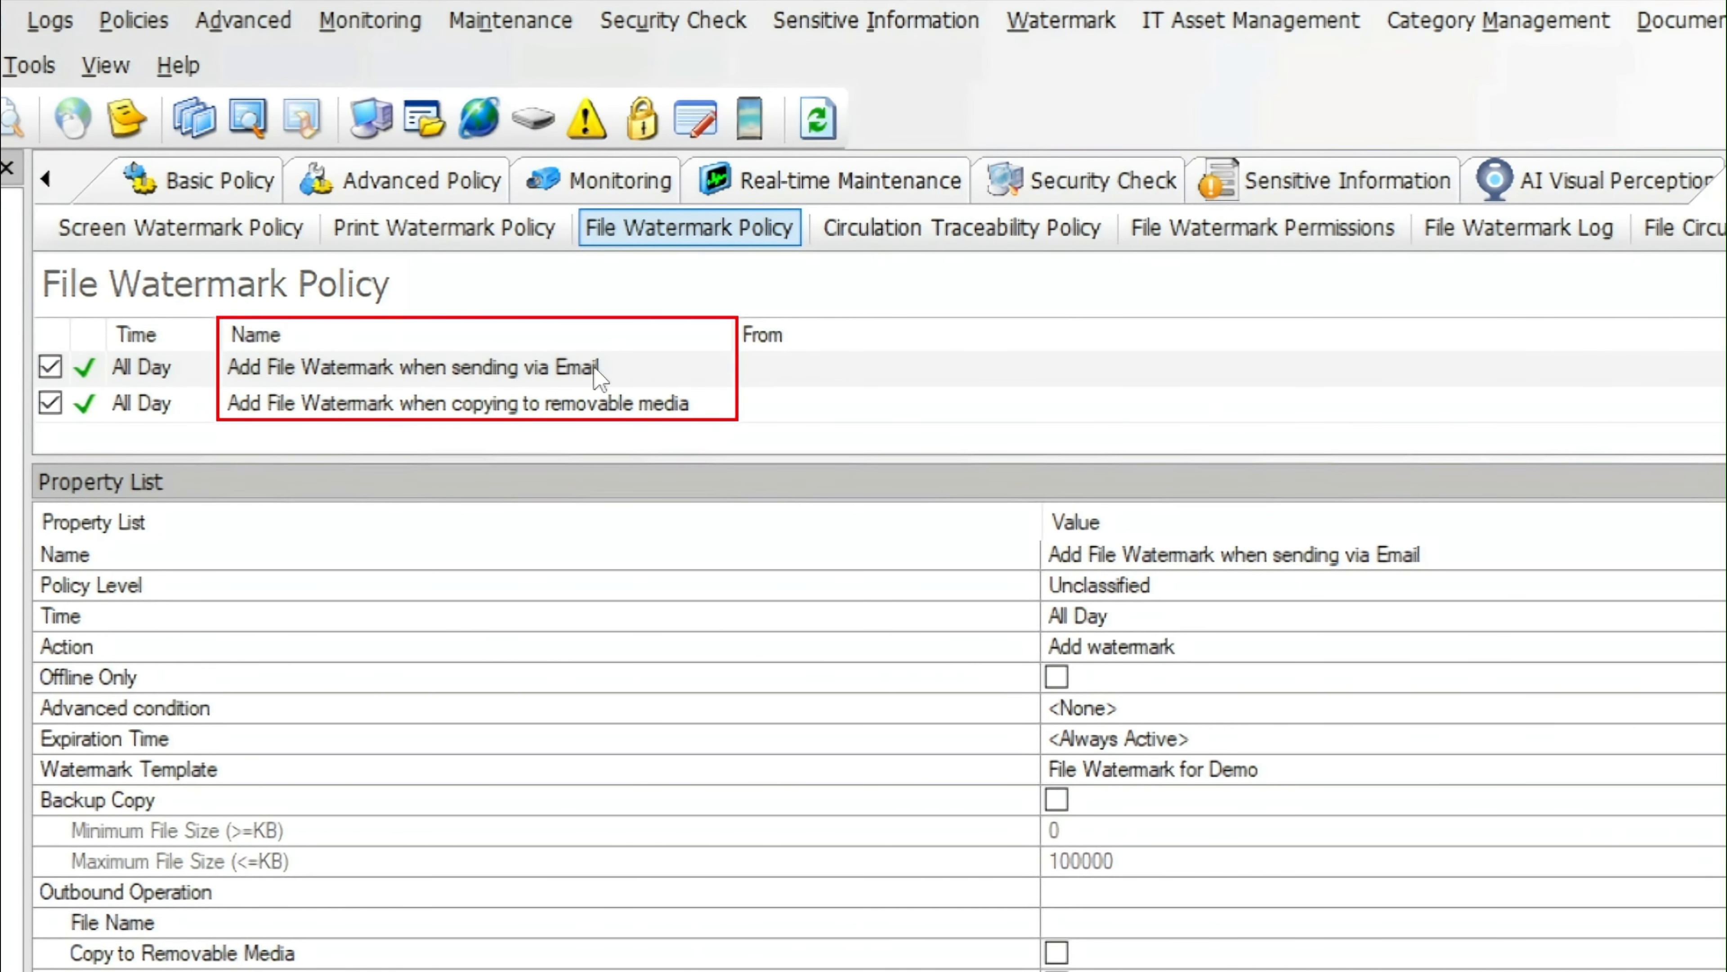
pyautogui.click(595, 370)
pyautogui.moveTo(1427, 555); pyautogui.dragTo(1373, 554)
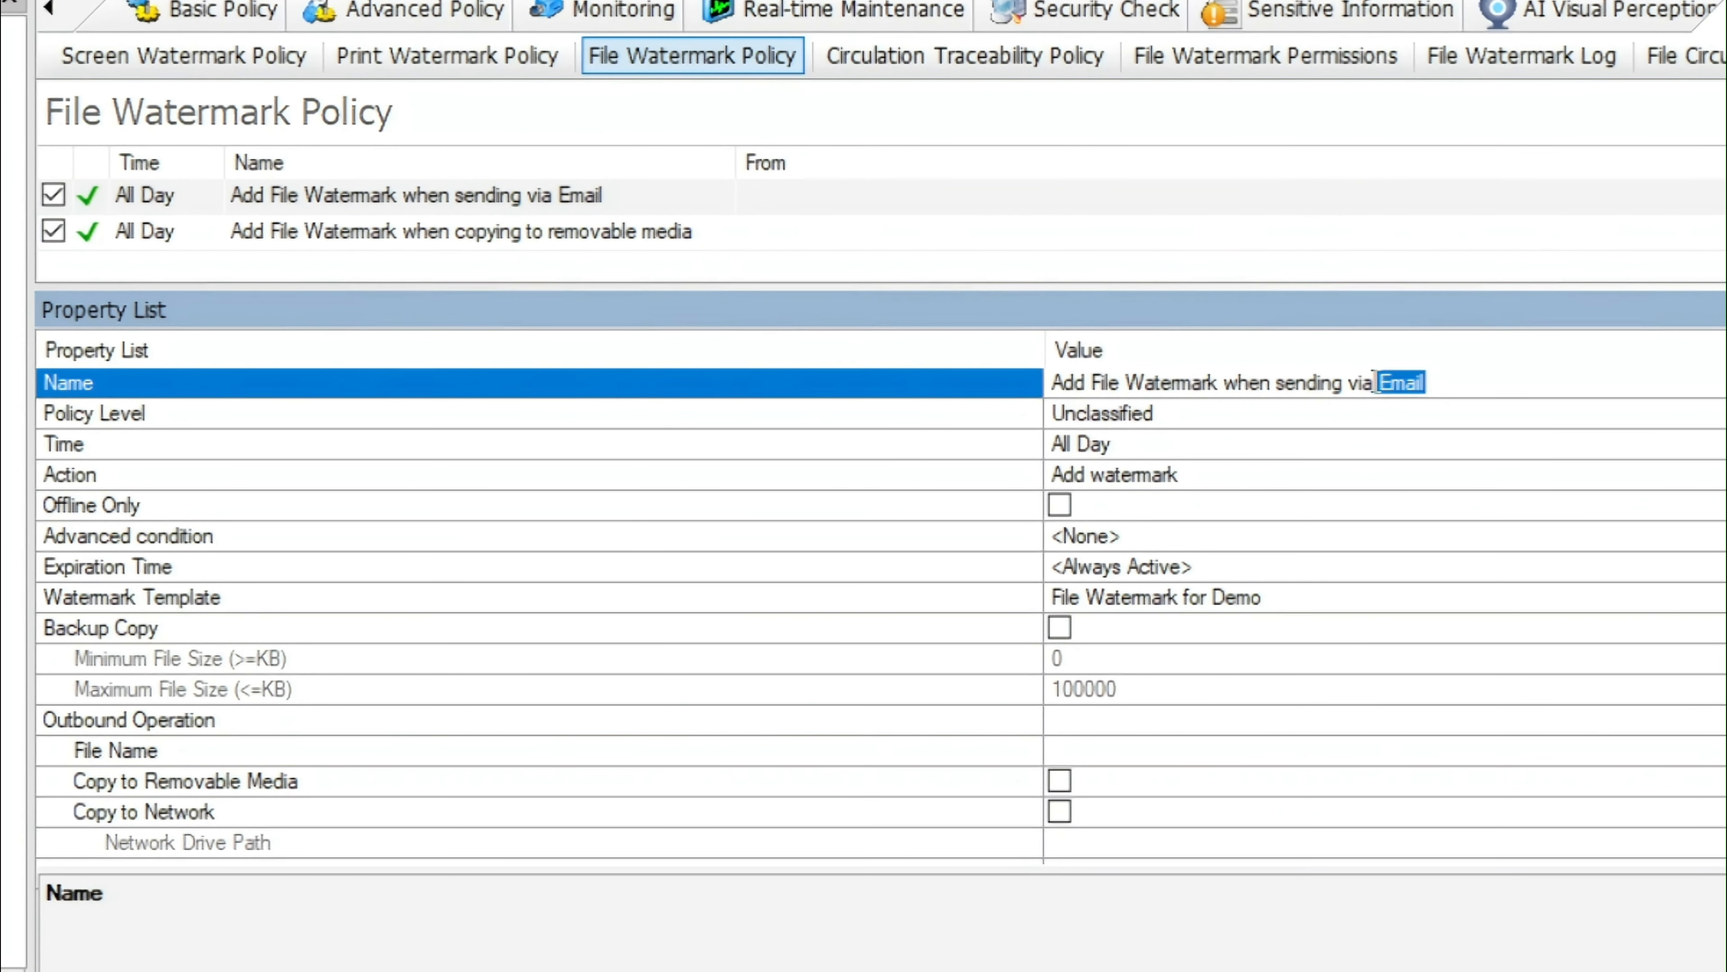
pyautogui.click(649, 598)
pyautogui.scroll(-5, 544, 612)
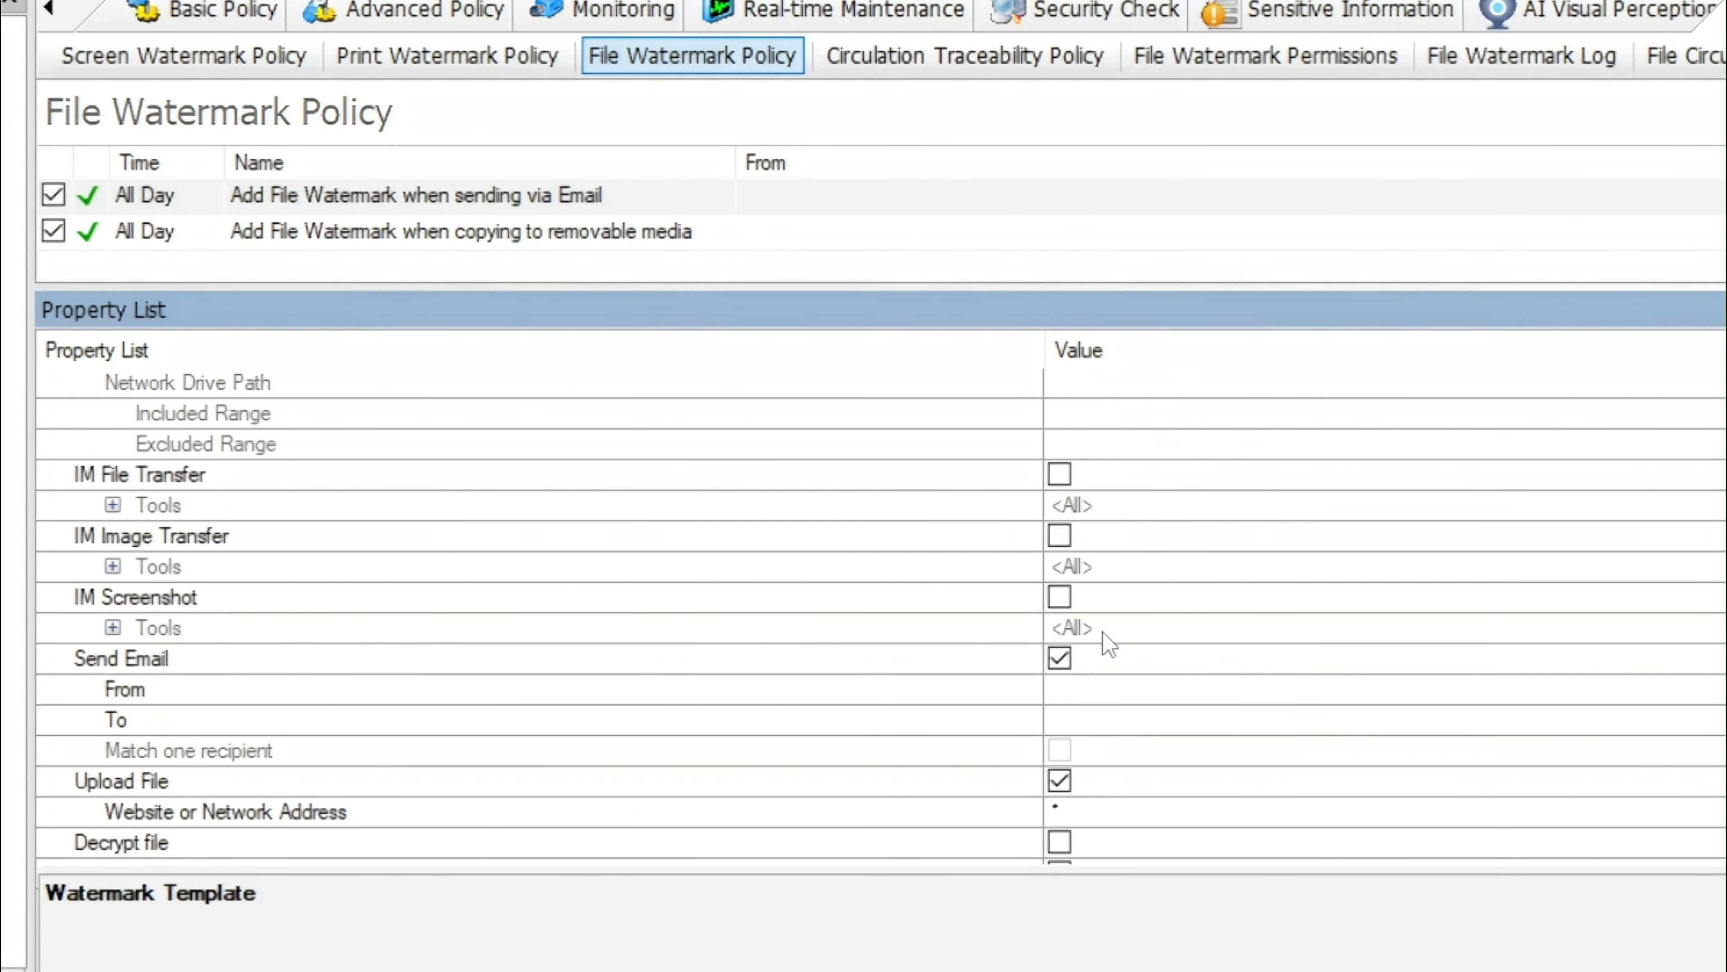
pyautogui.click(183, 647)
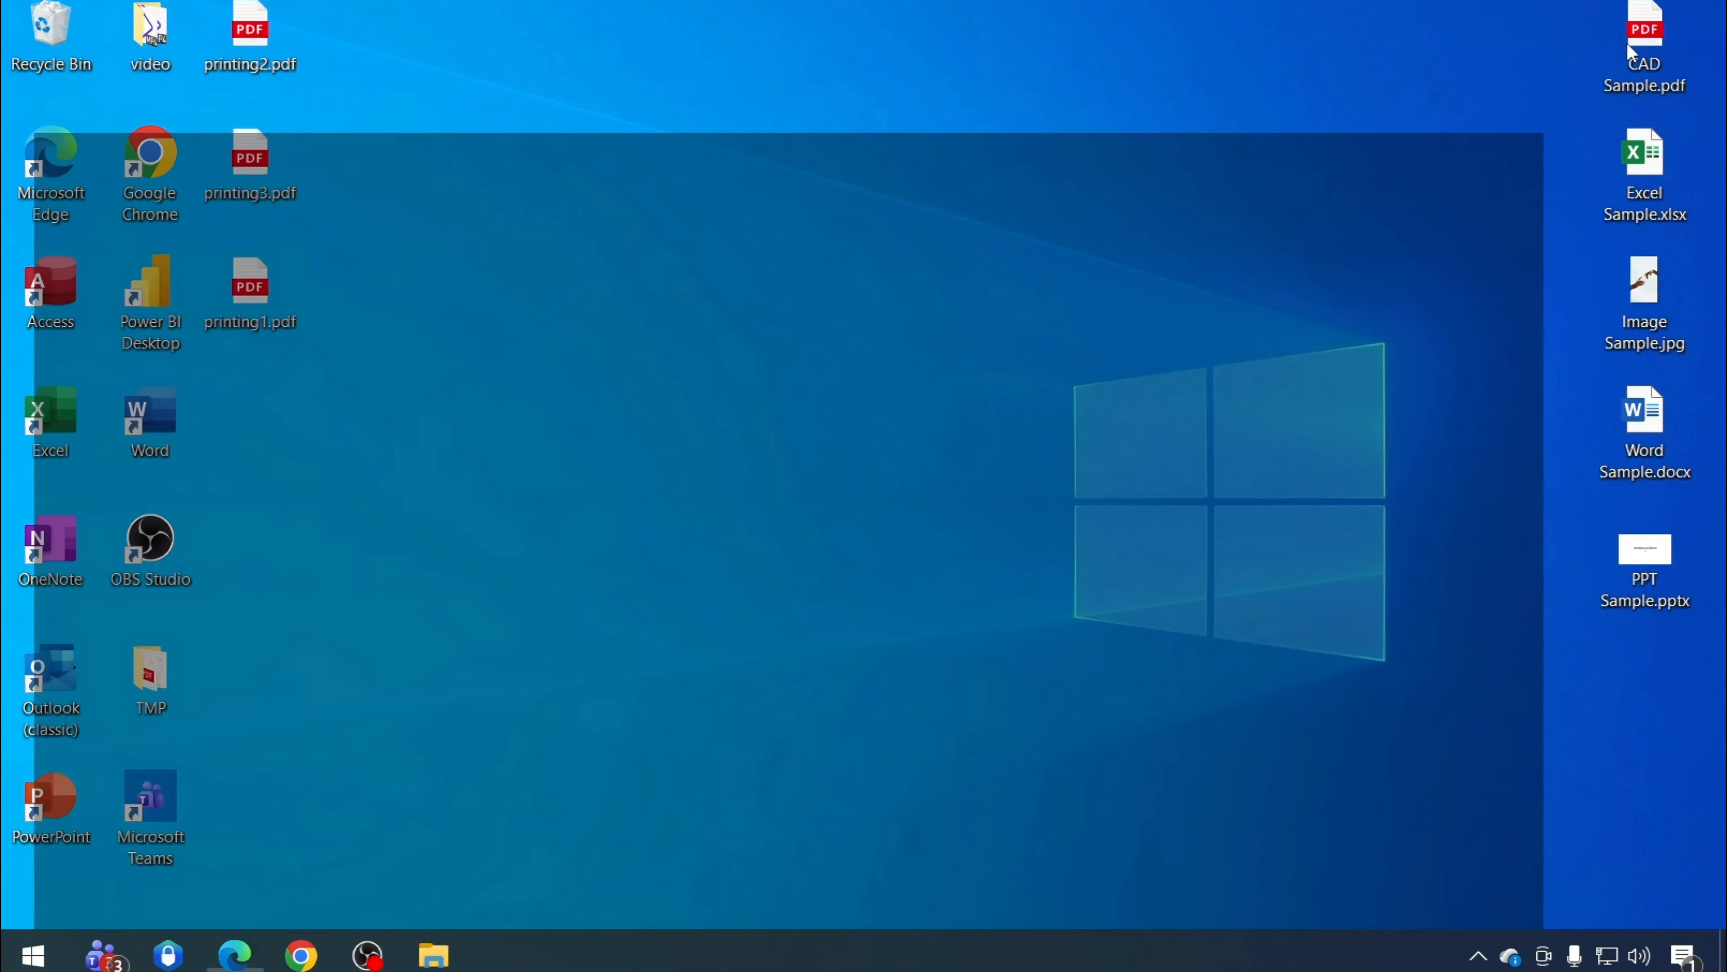
# Open CAD Sample.pdf to view the original drawing, then close its tab and minimize the browser
pyautogui.doubleClick(1627, 44)
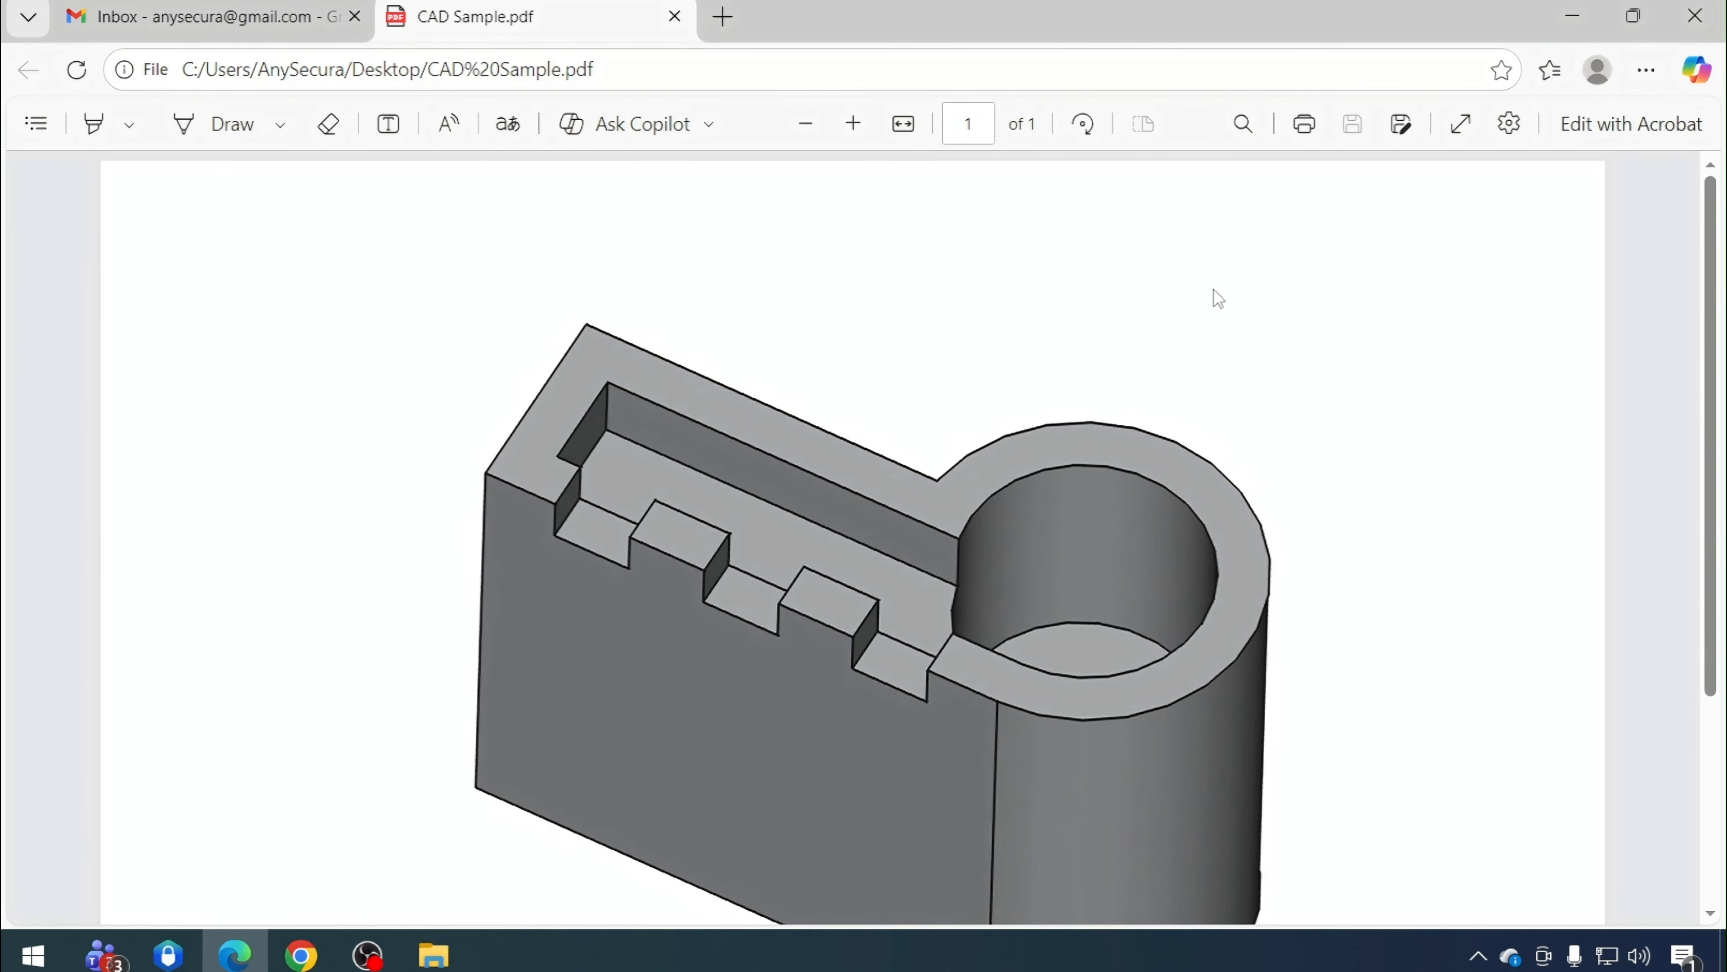
pyautogui.click(674, 16)
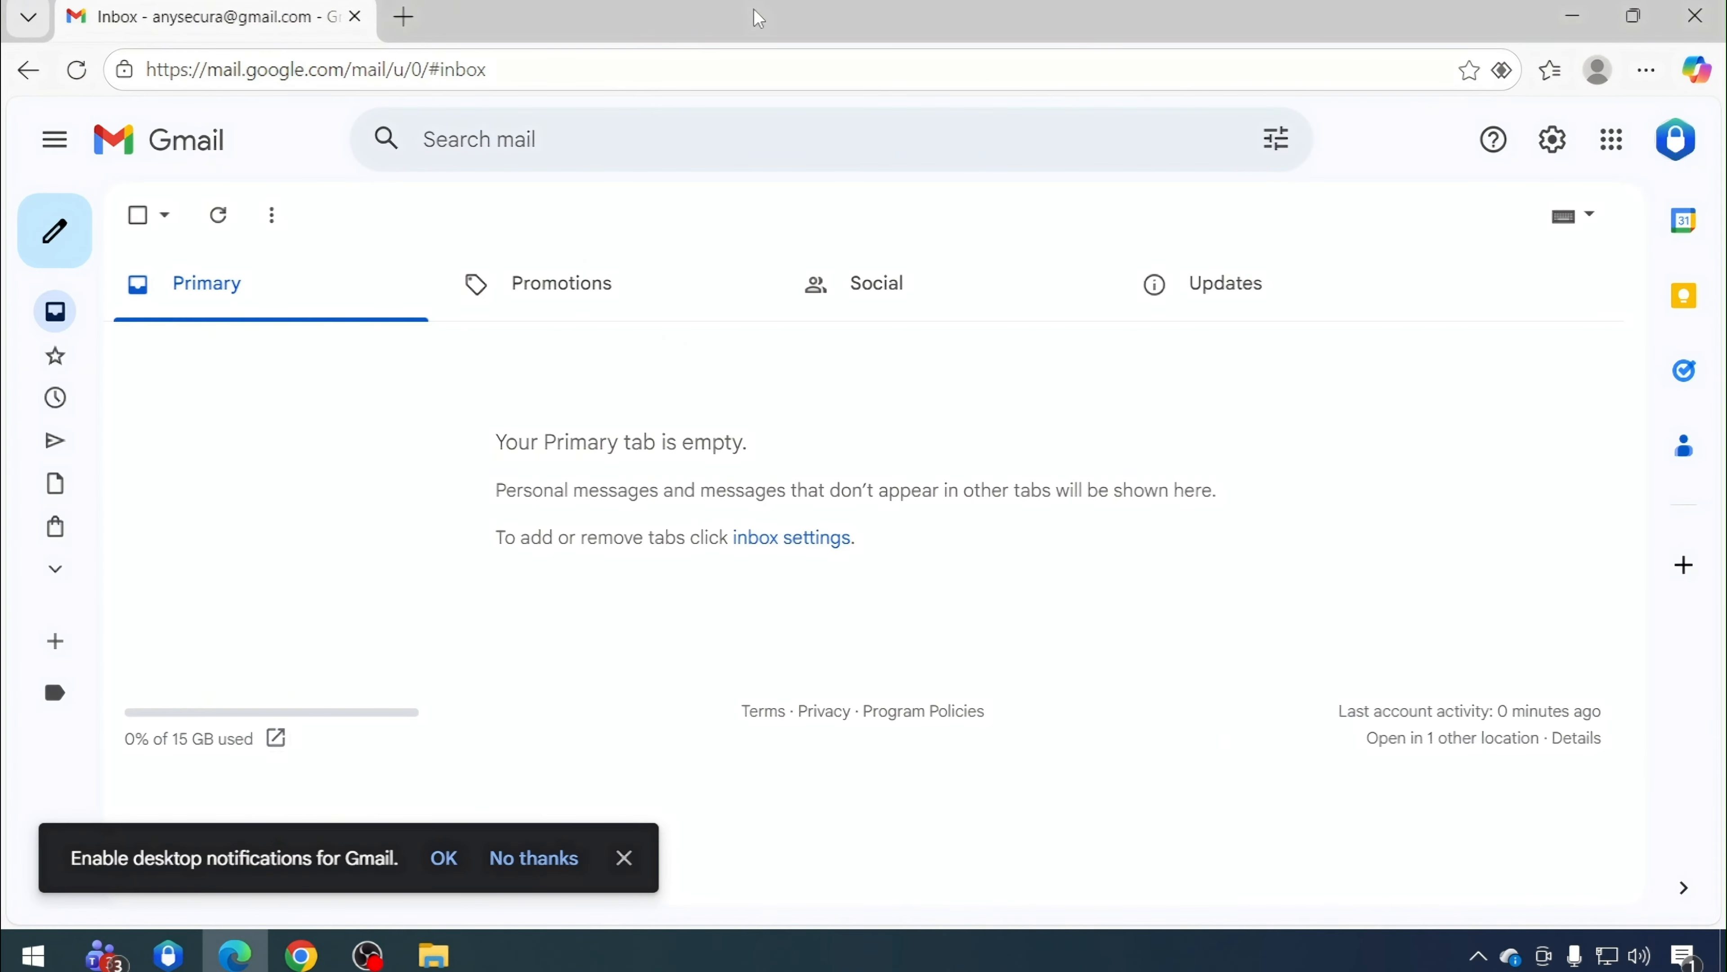
pyautogui.click(1572, 16)
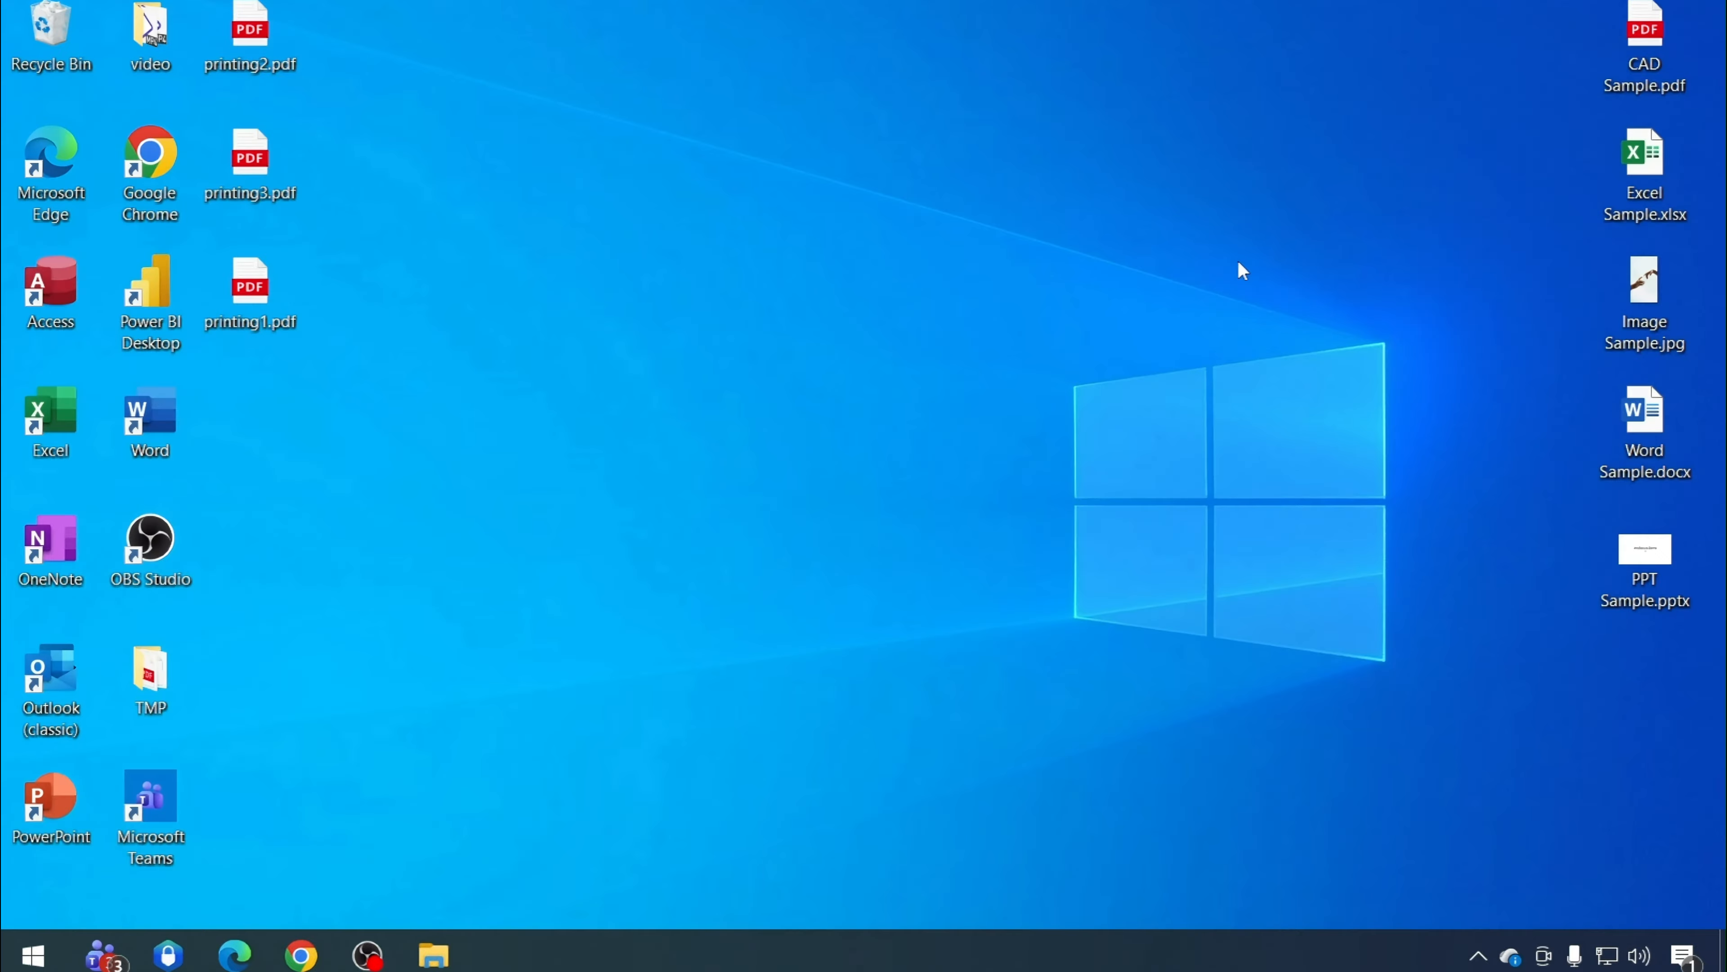
# In Chrome's Gmail, compose a new message to the test recipient with the subject Auto Watermarking Test
pyautogui.click(301, 954)
pyautogui.click(160, 280)
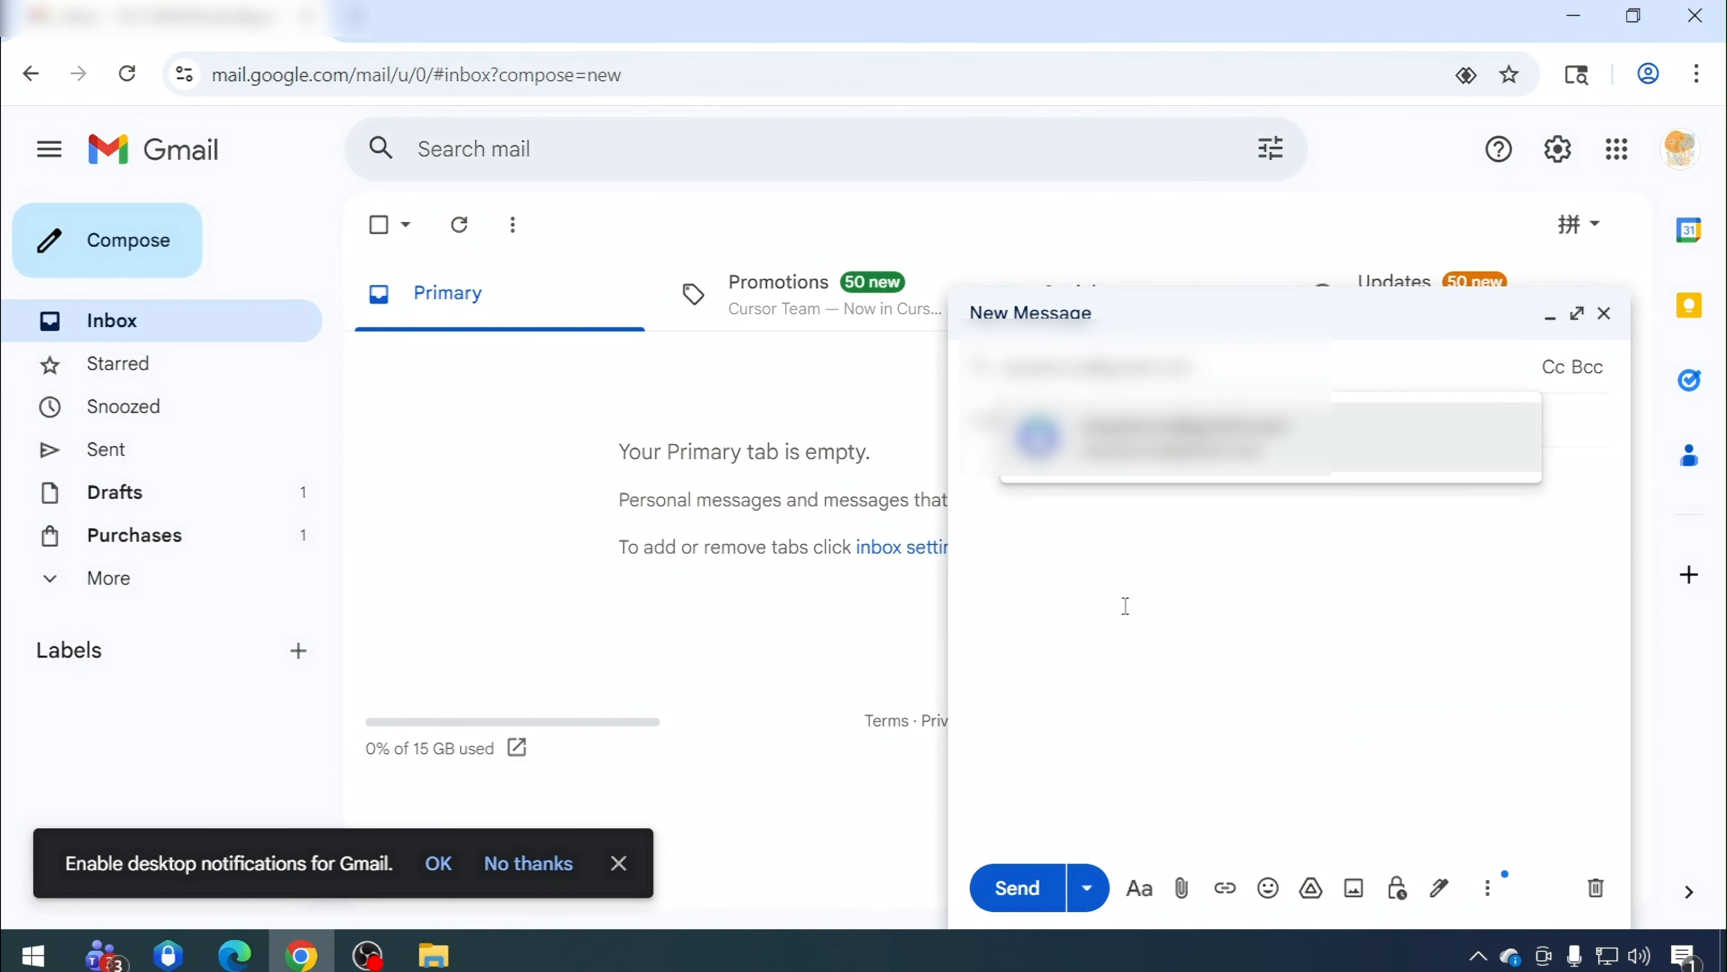
pyautogui.click(1141, 423)
pyautogui.write('Water')
pyautogui.press('Home')
pyautogui.write('Auto')
pyautogui.press('End')
pyautogui.write('ma')
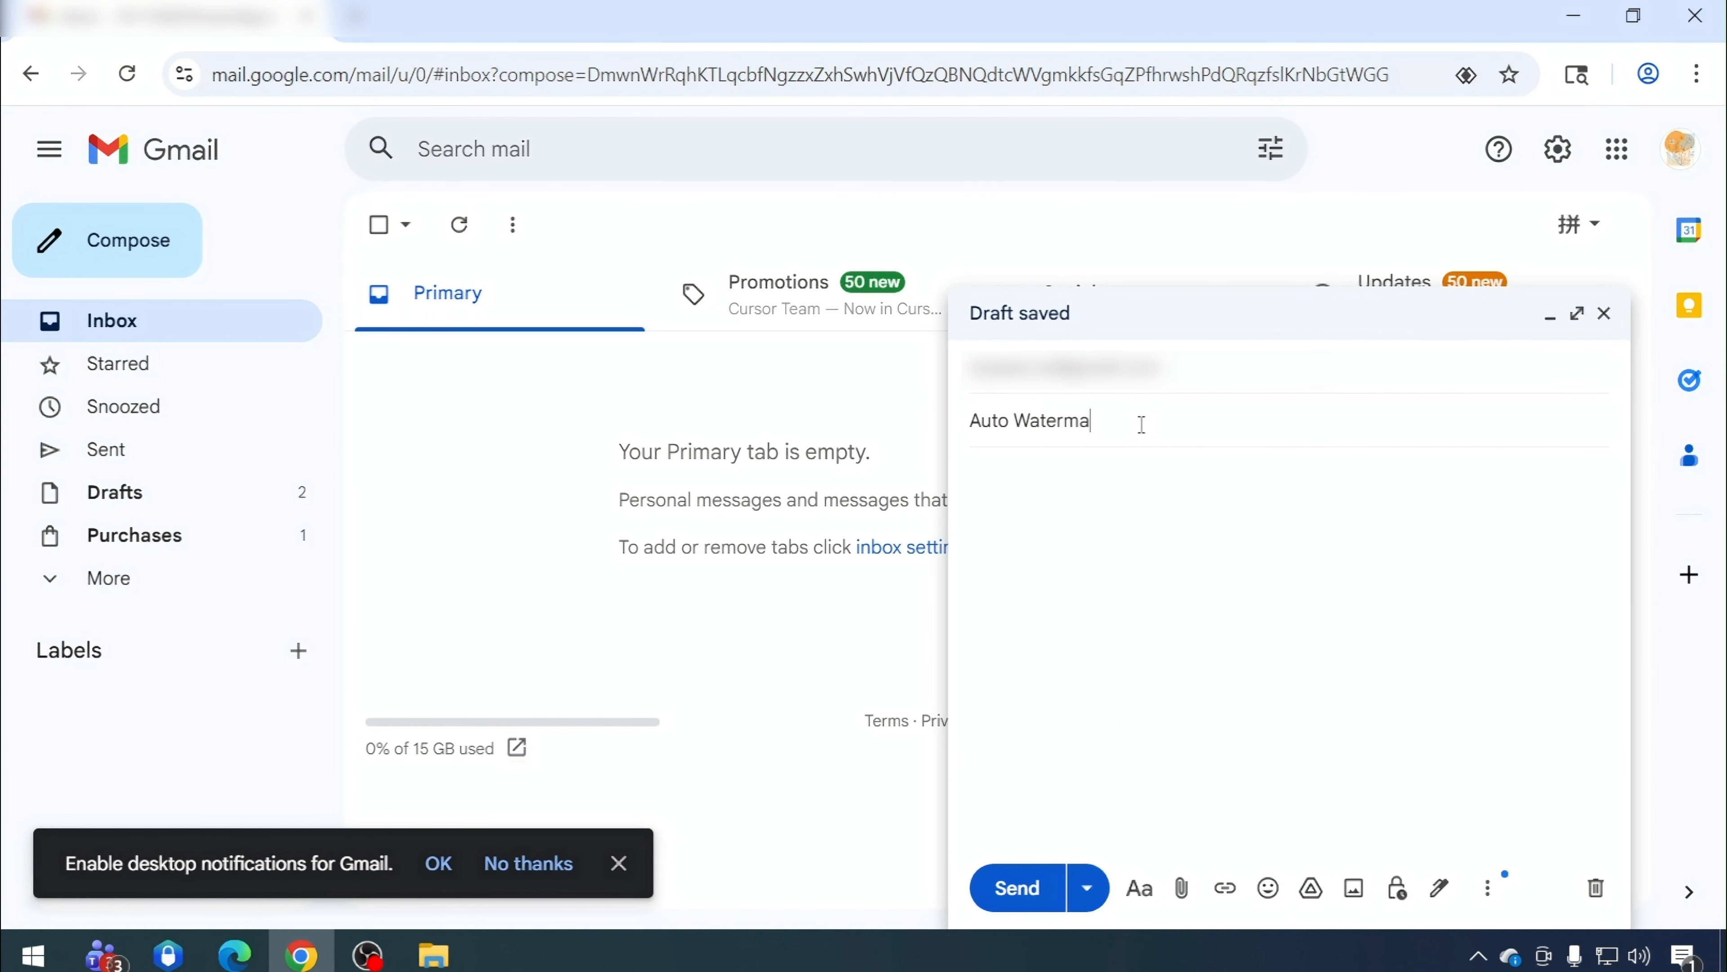
pyautogui.write('rking Test')
# Attach CAD Sample.pdf from the desktop and send the email
pyautogui.click(1181, 887)
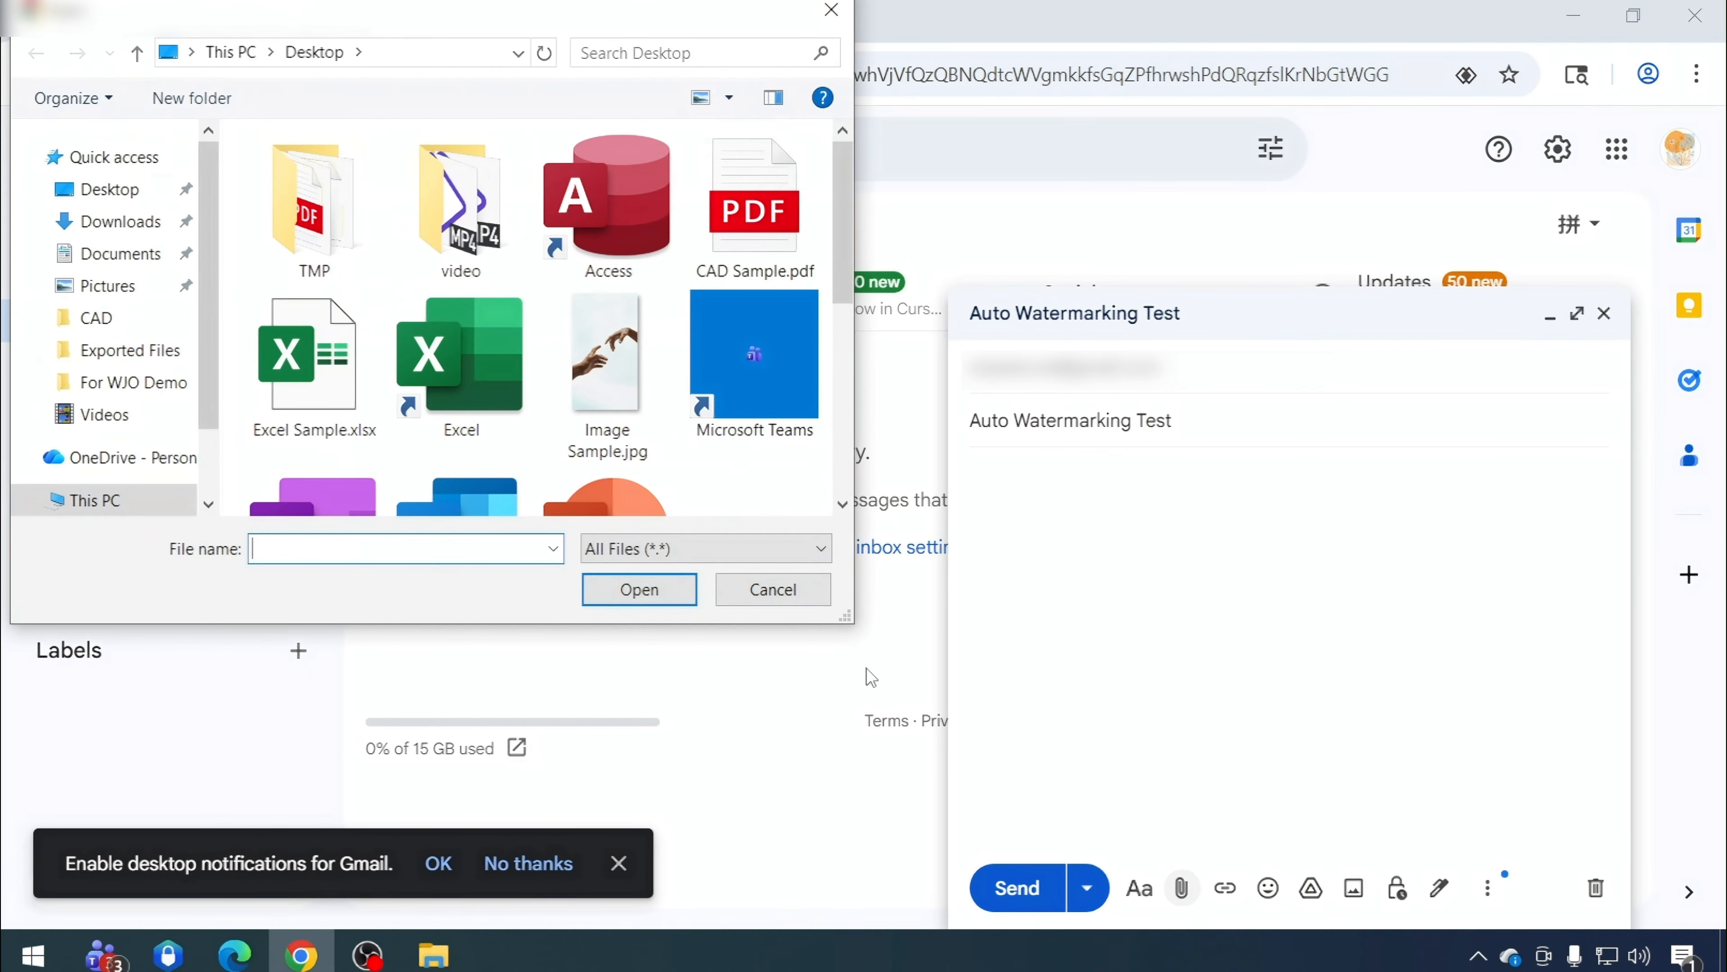
pyautogui.click(752, 224)
pyautogui.click(651, 593)
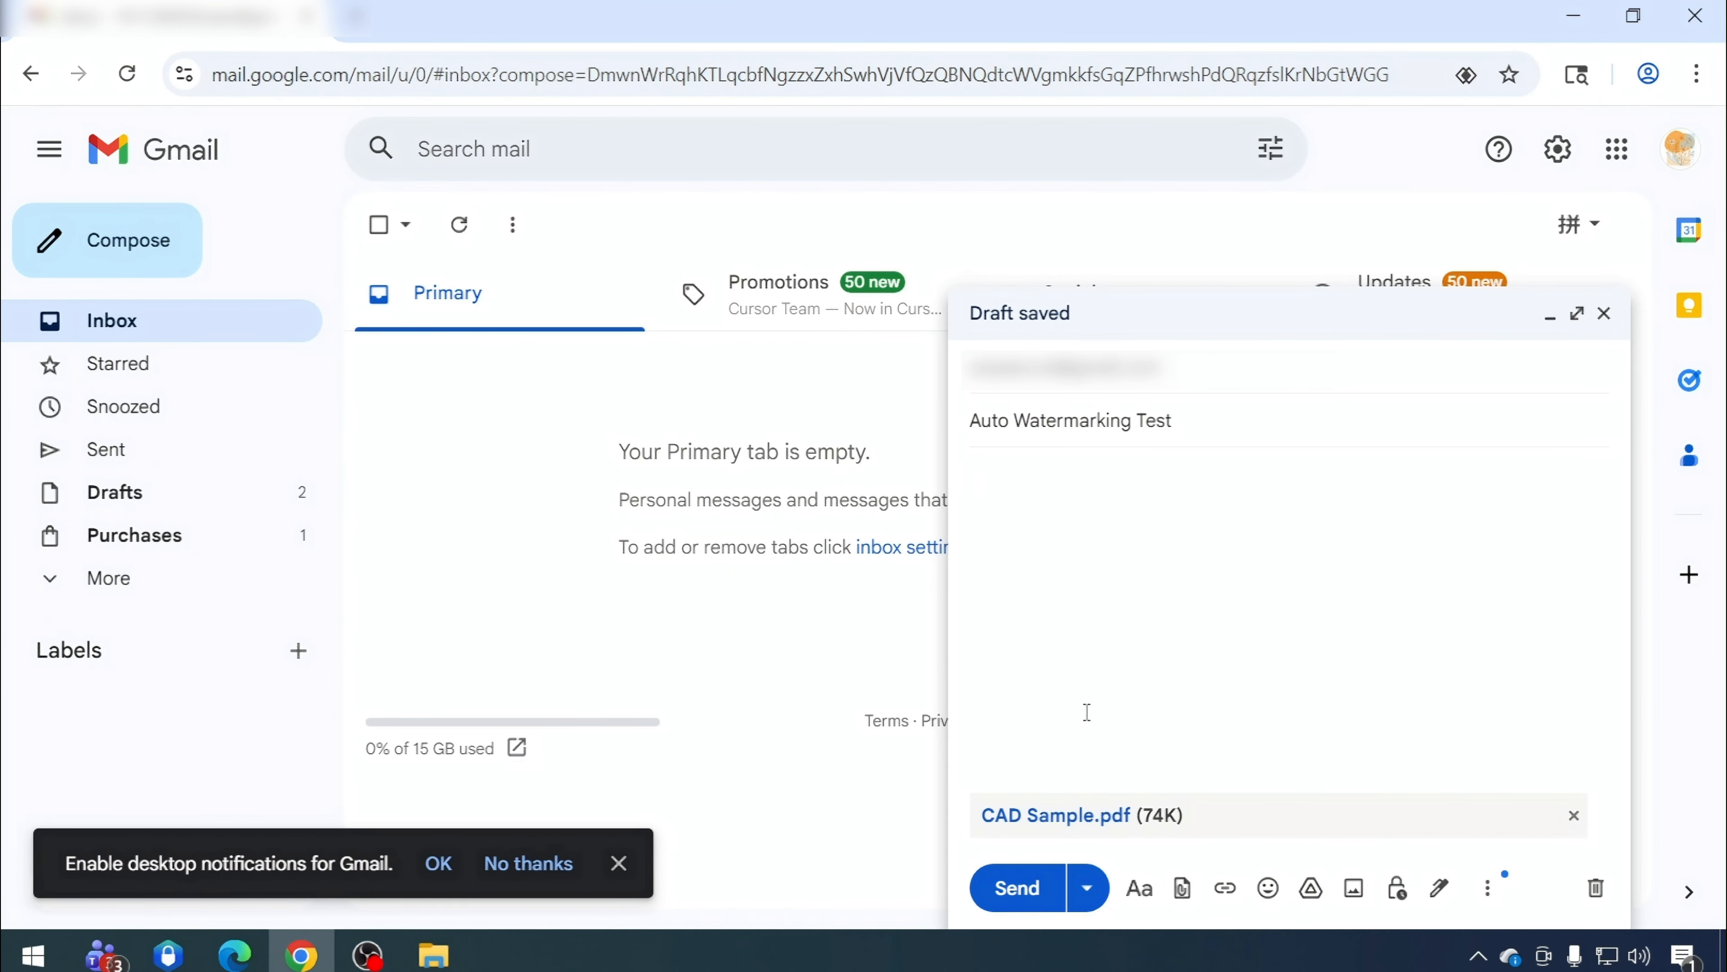
pyautogui.click(1029, 893)
# Switch to the other browser, check the signed-in Gmail account and refresh the recipient's inbox
pyautogui.click(235, 955)
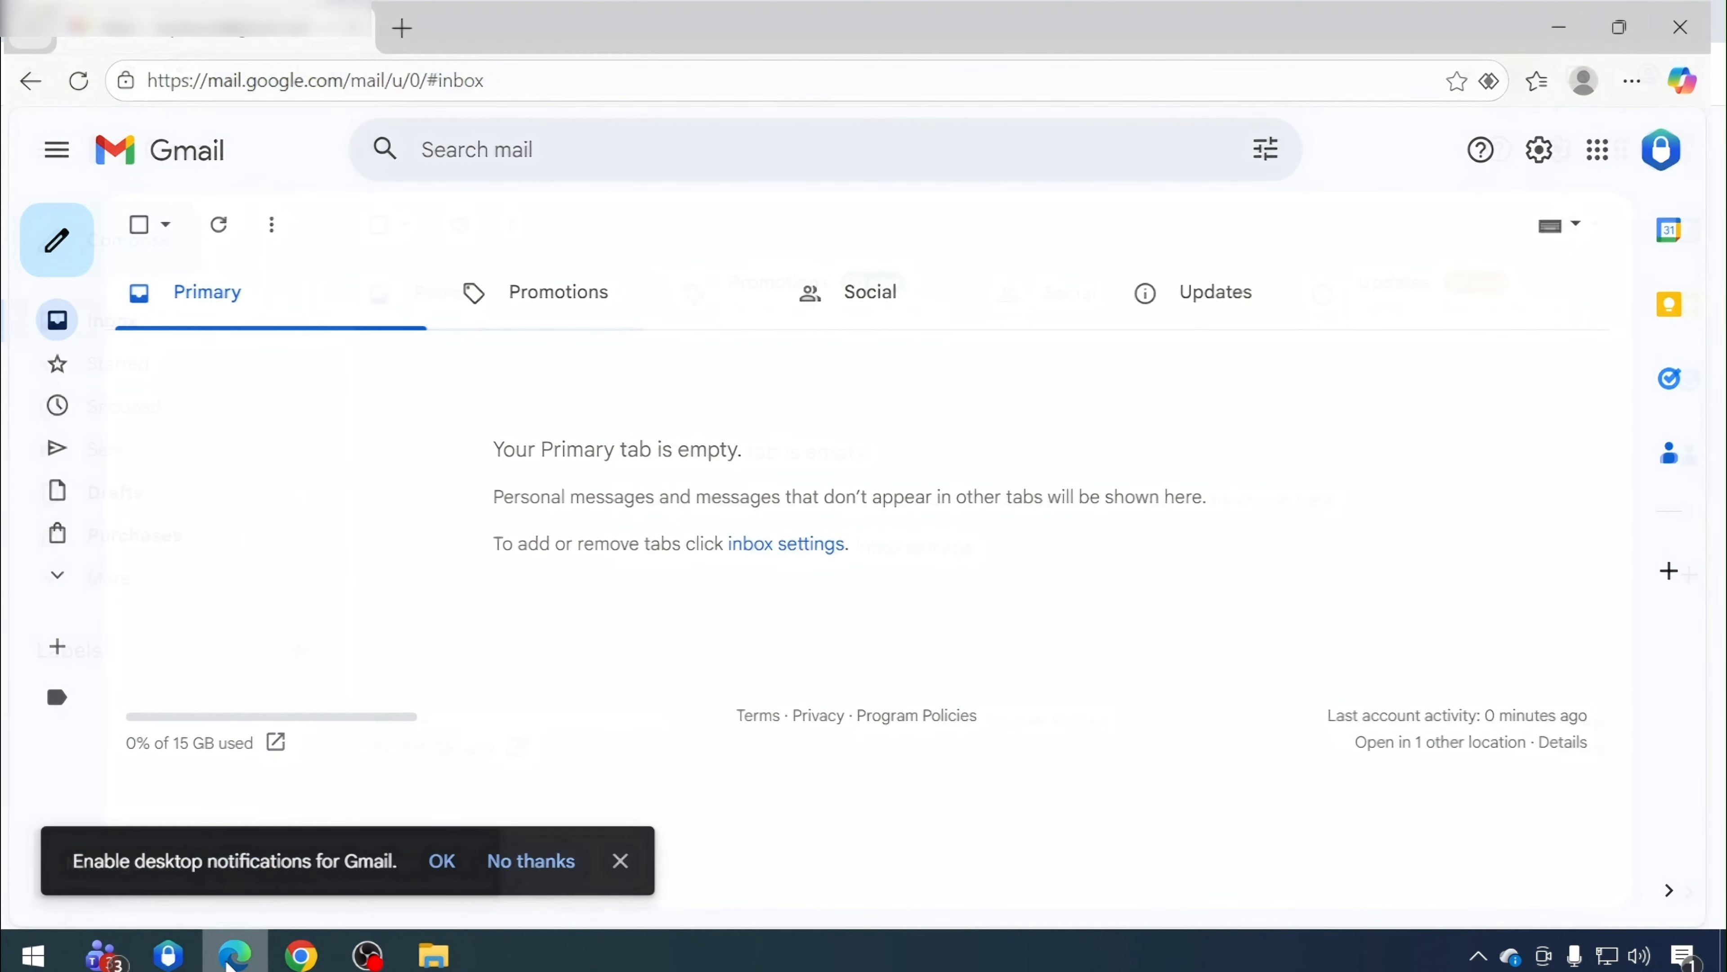
pyautogui.click(1666, 157)
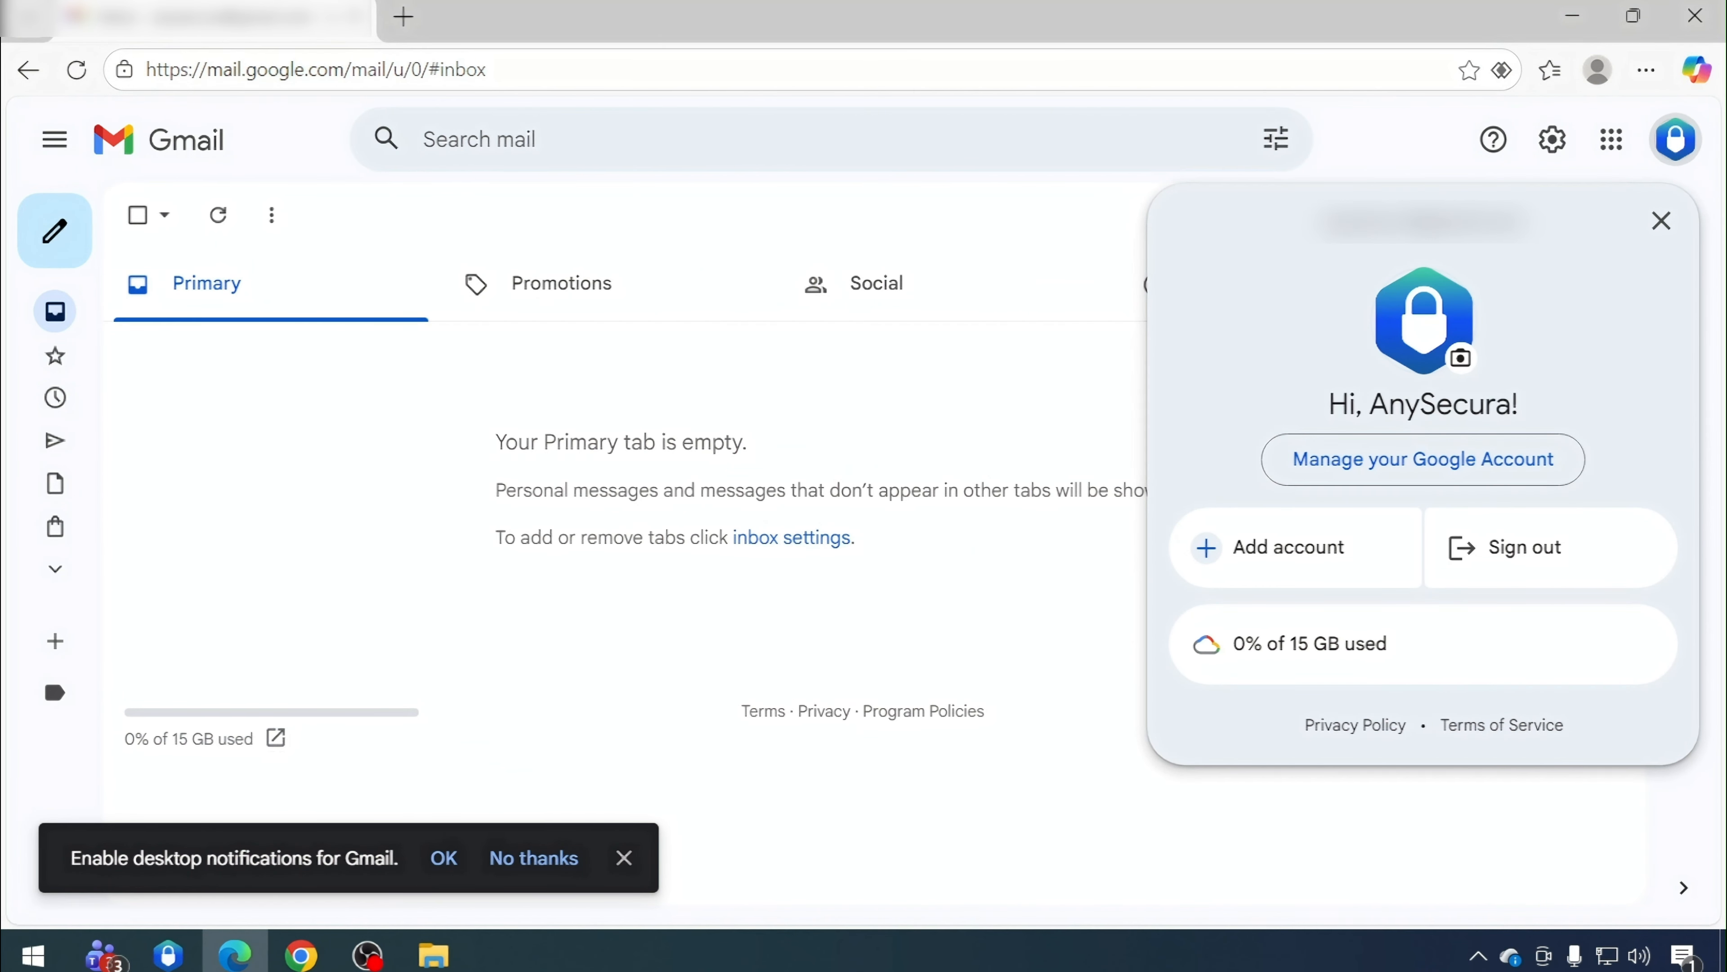
pyautogui.click(809, 358)
pyautogui.rightClick(270, 443)
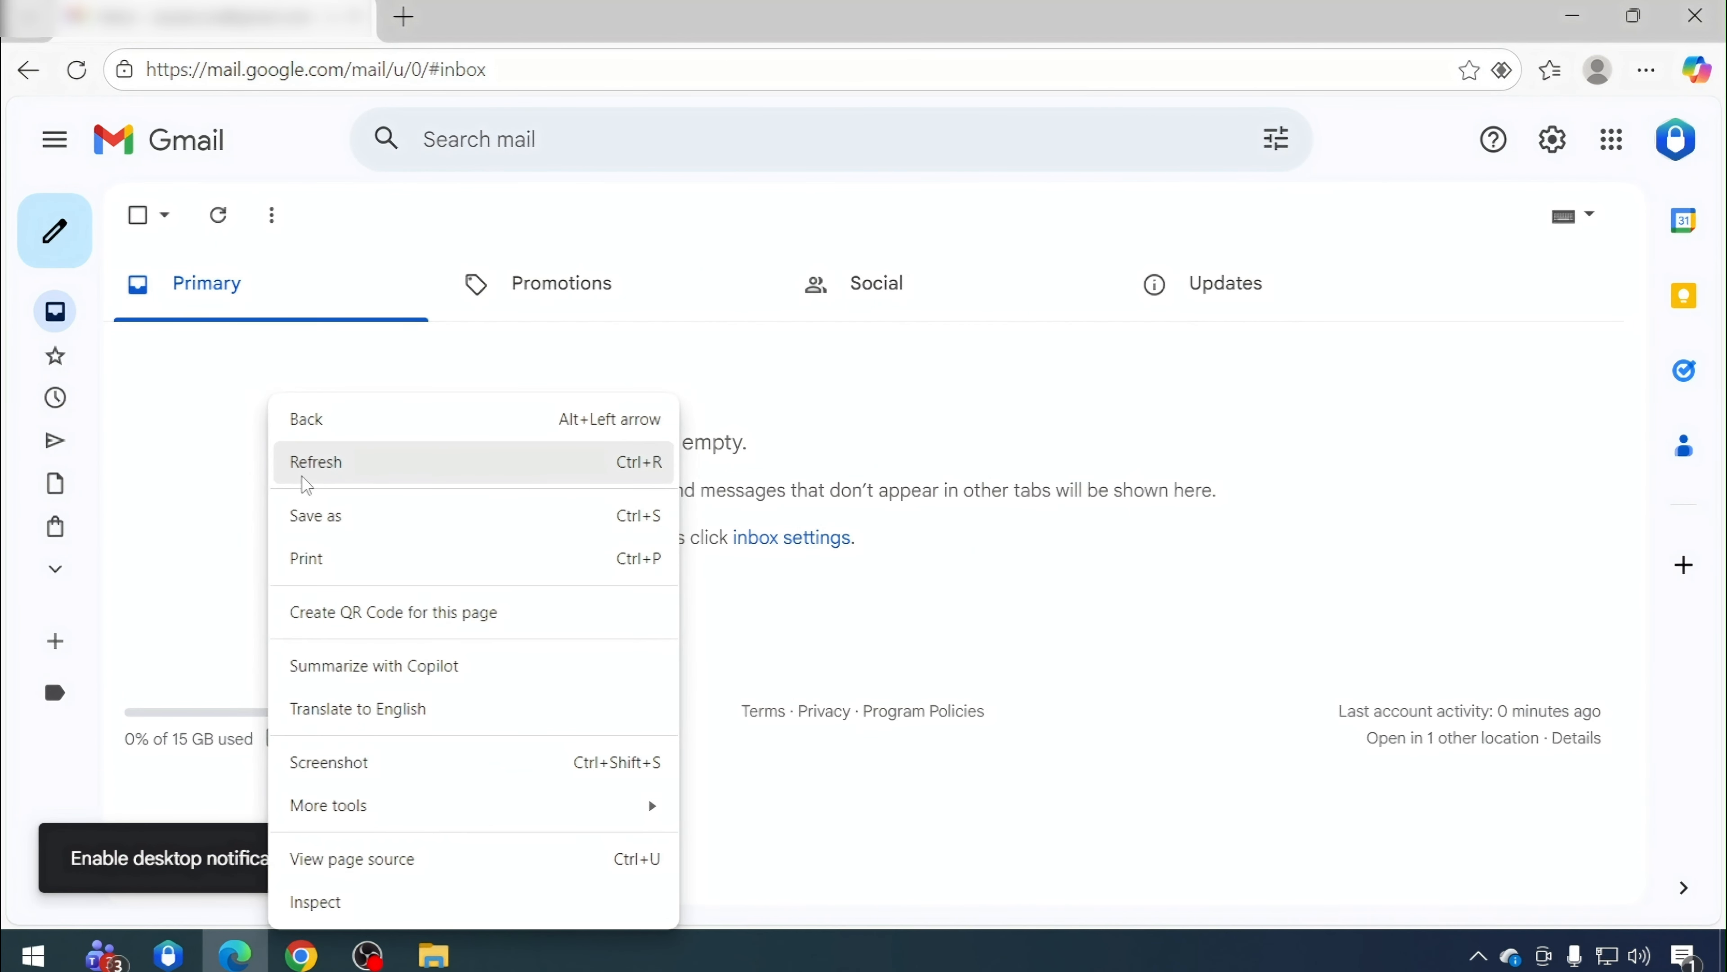
pyautogui.click(301, 469)
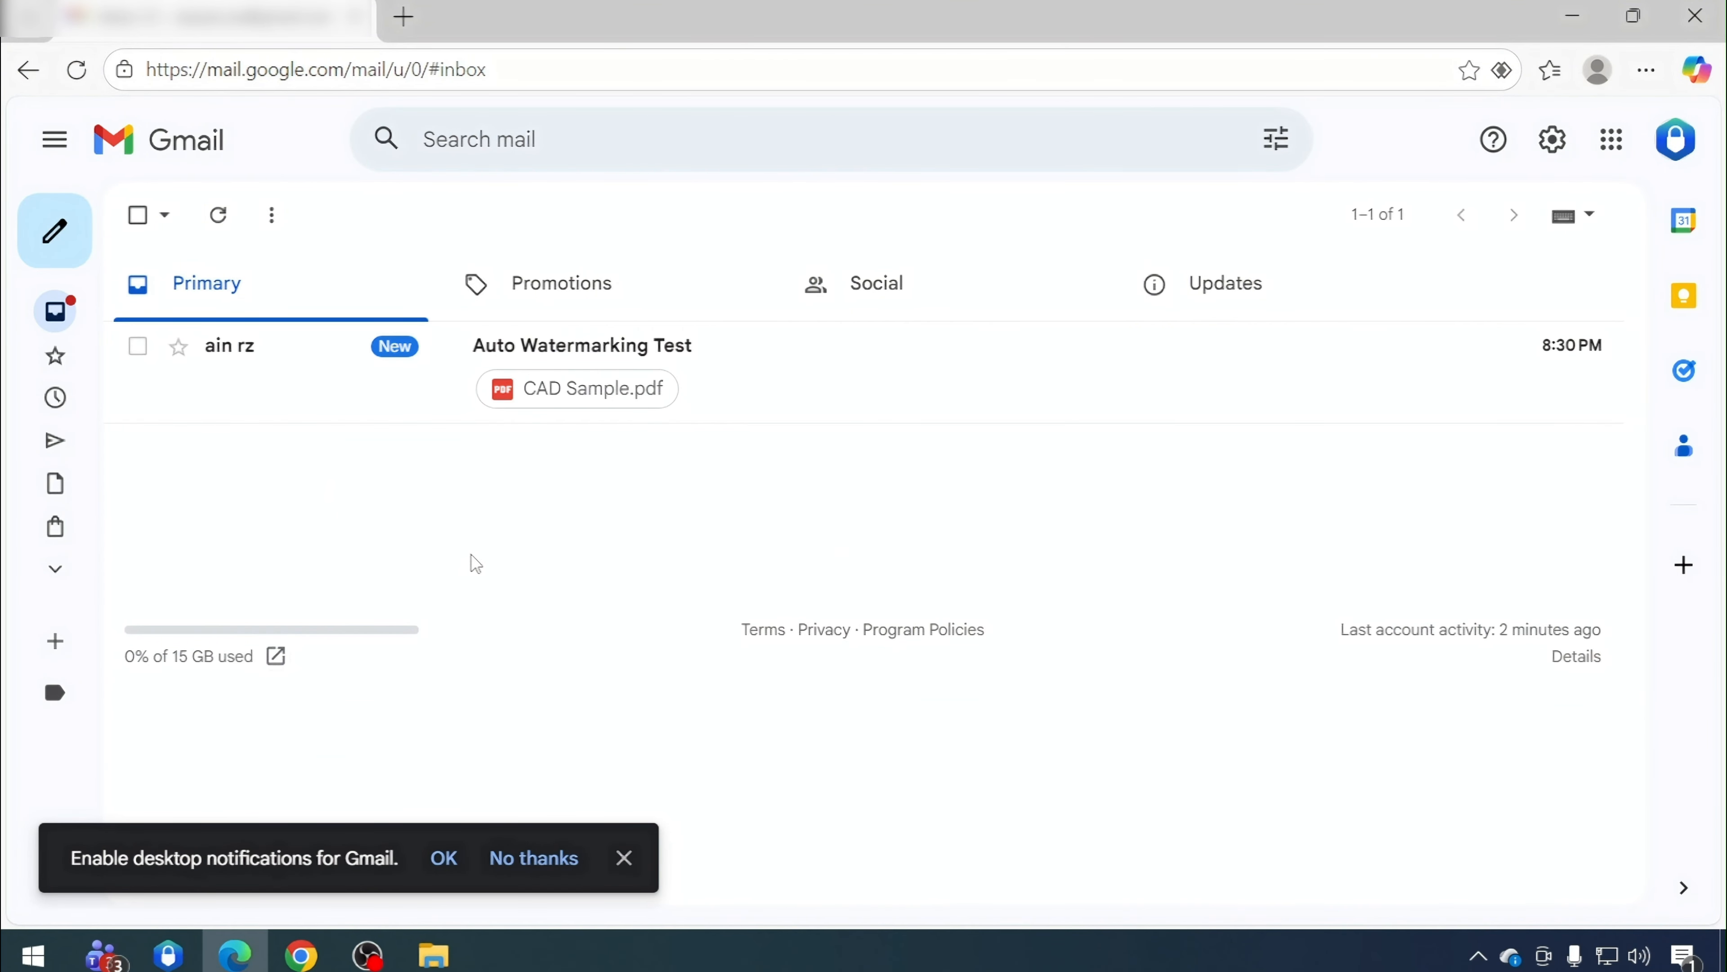
# Open the Auto Watermarking Test email, preview its CAD Sample.pdf attachment, close the preview and minimize the browser
pyautogui.click(579, 354)
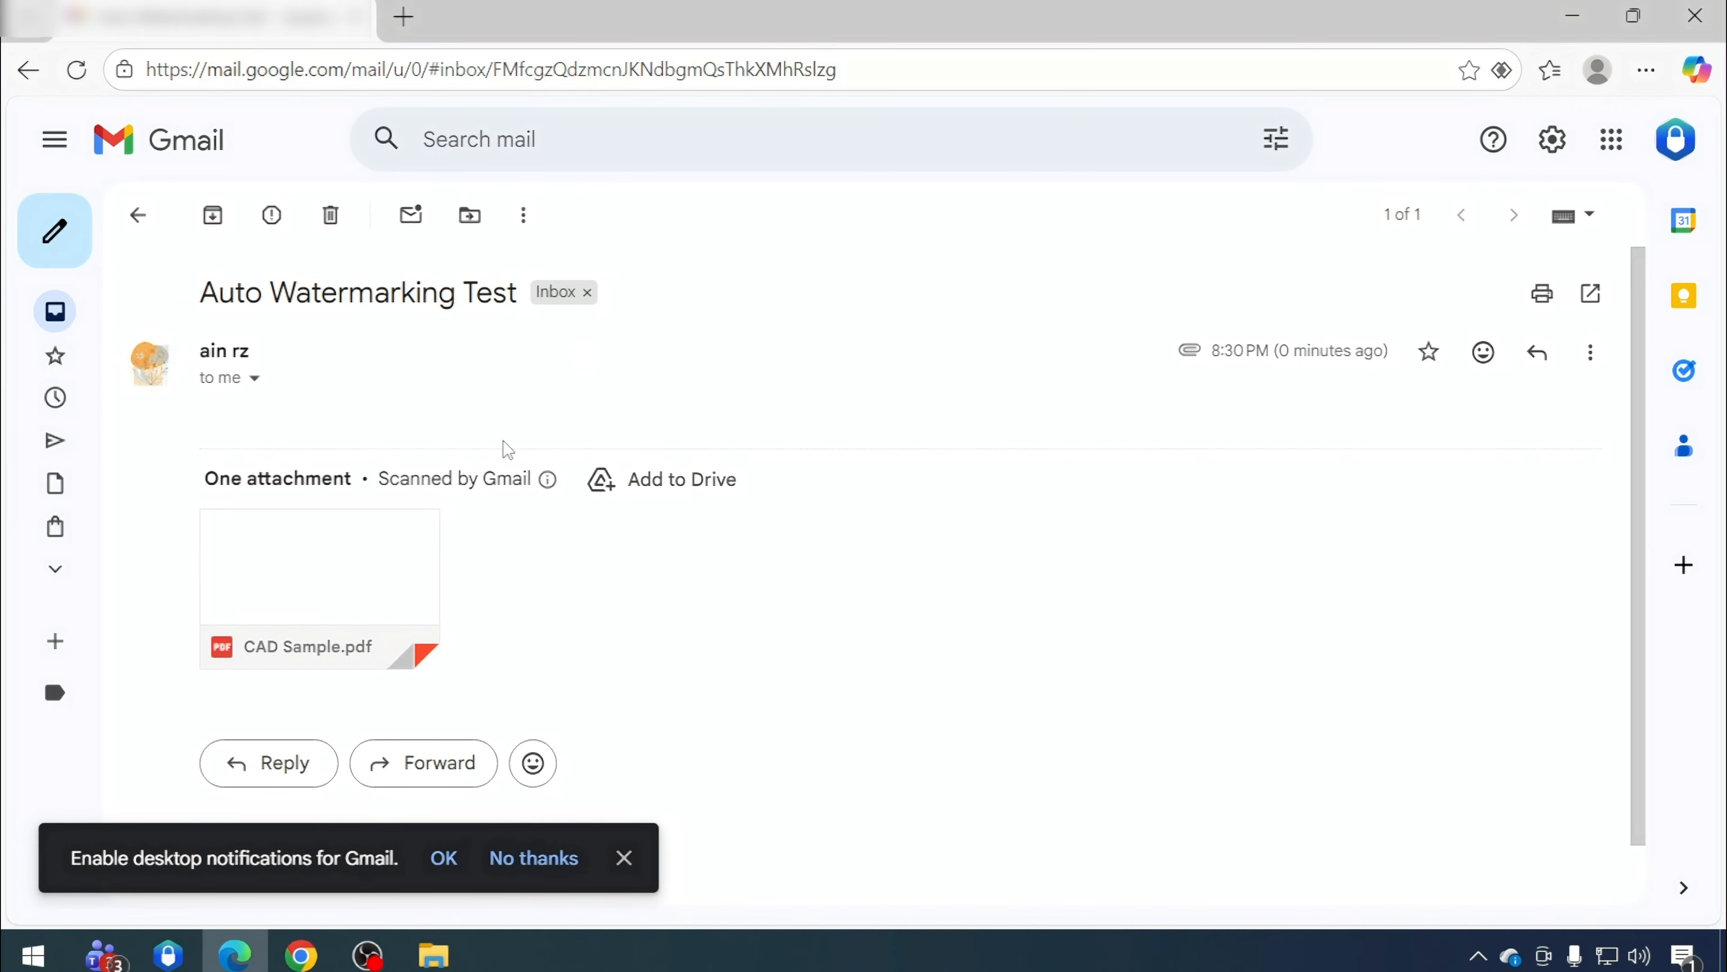
pyautogui.click(328, 568)
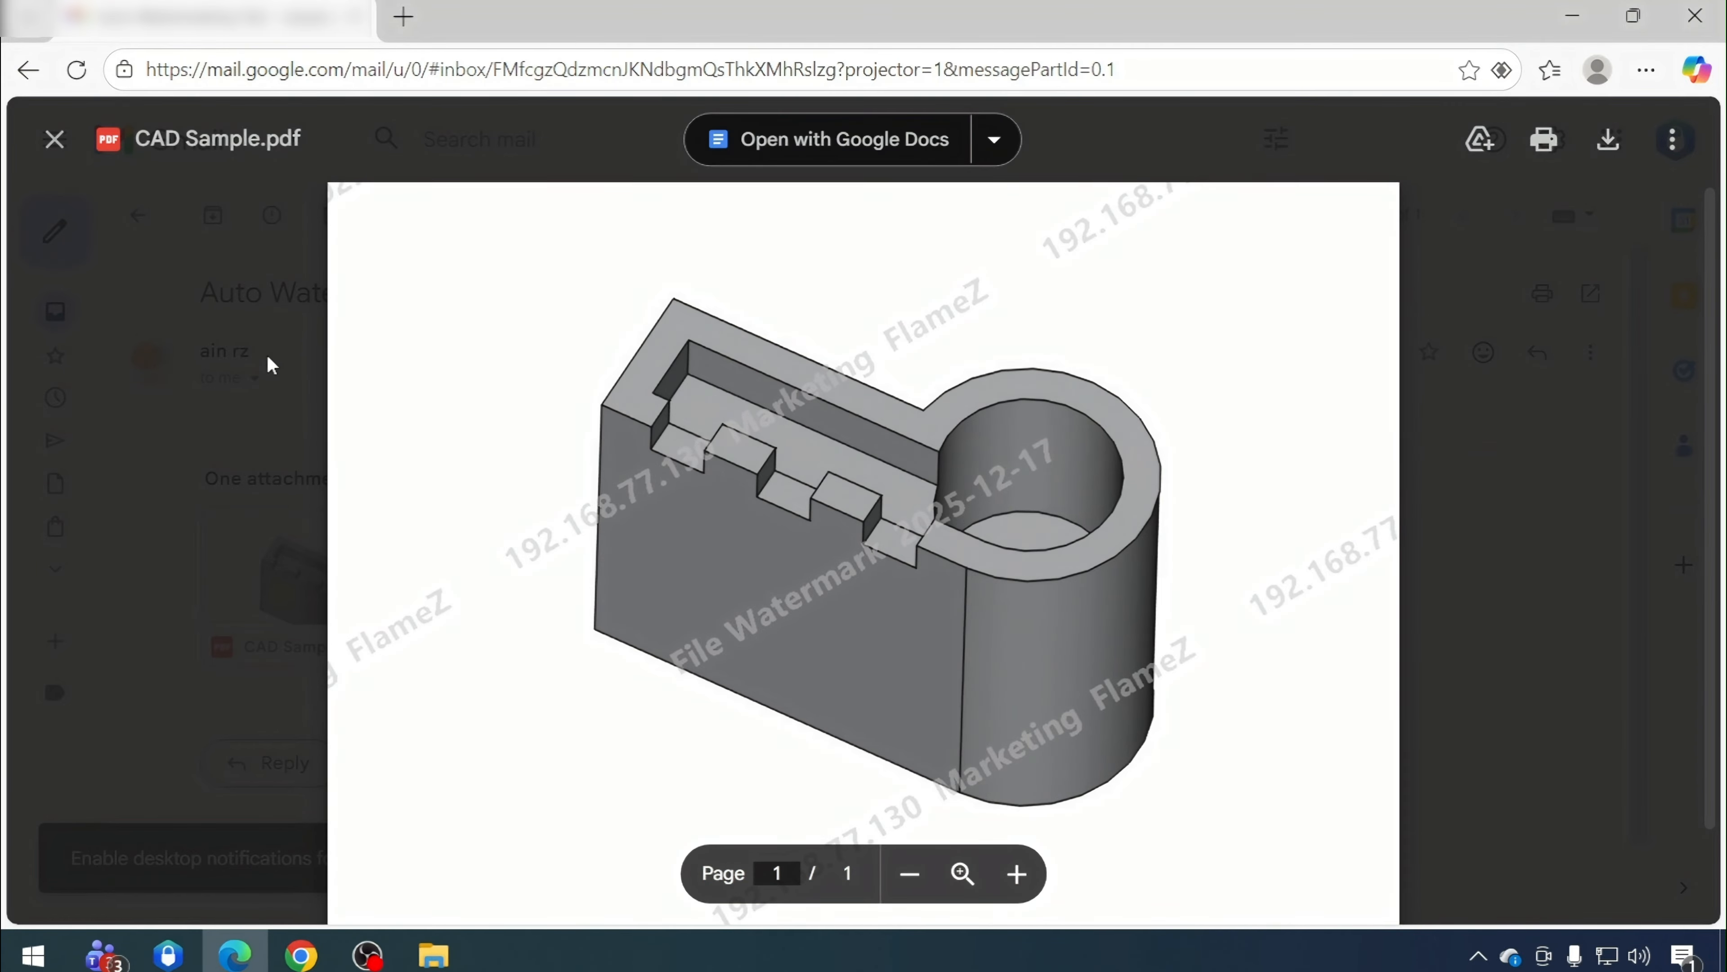
pyautogui.click(53, 139)
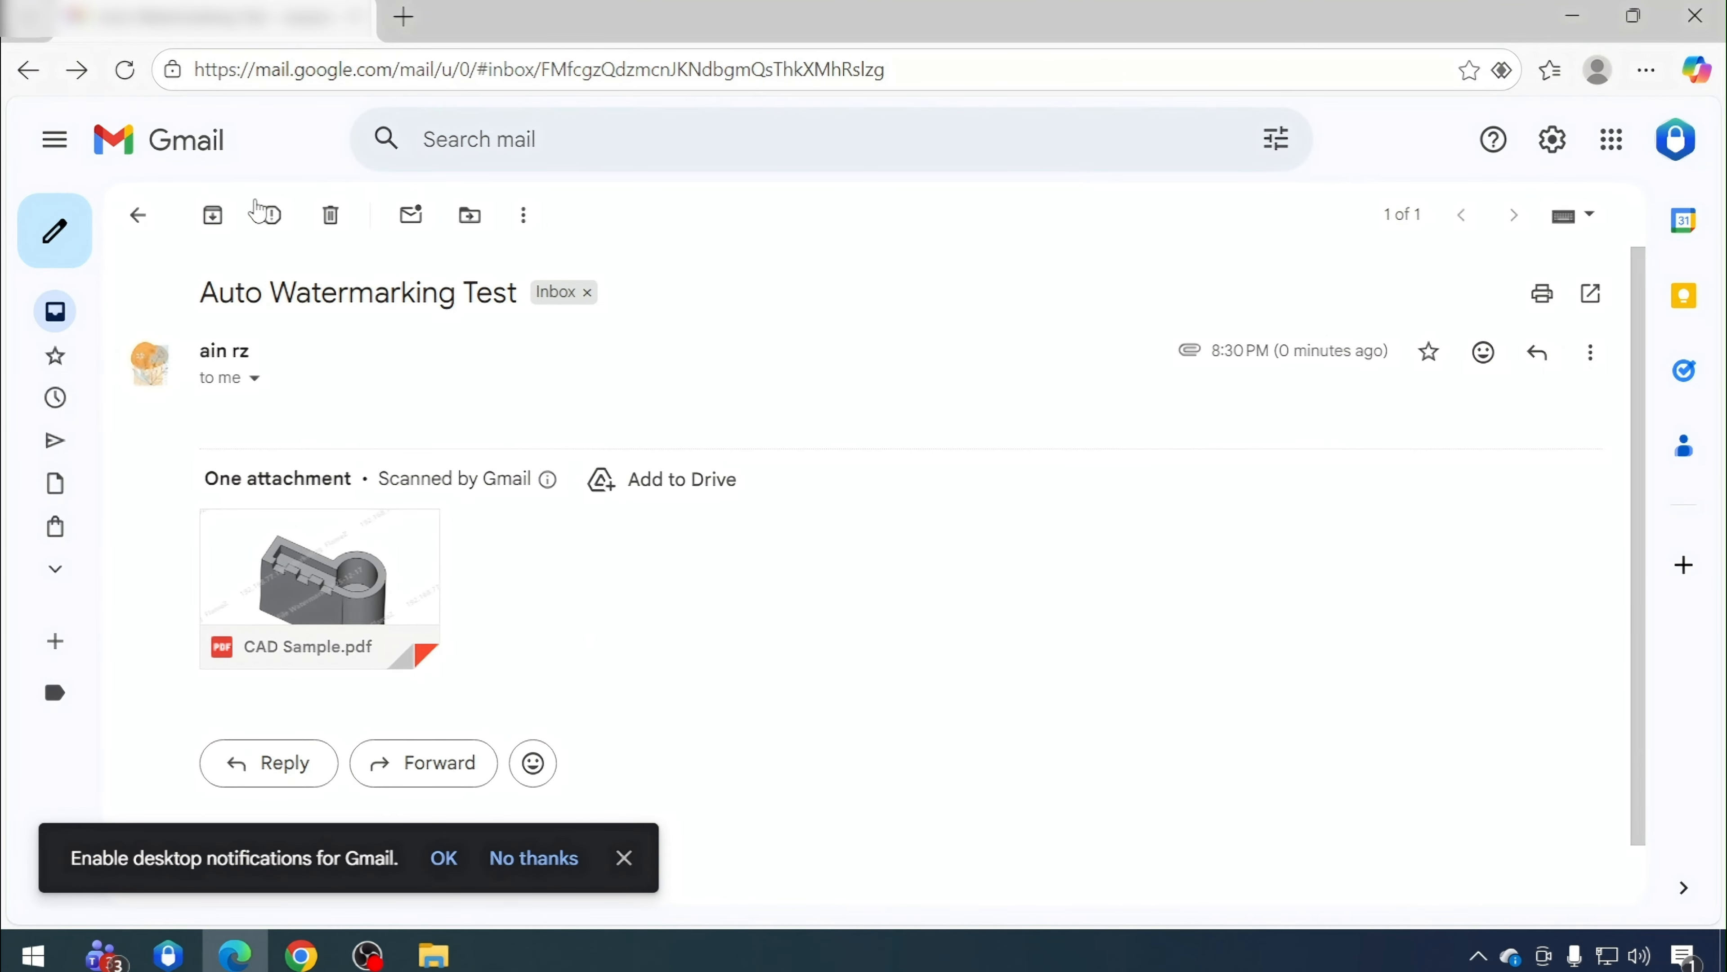
pyautogui.click(1573, 28)
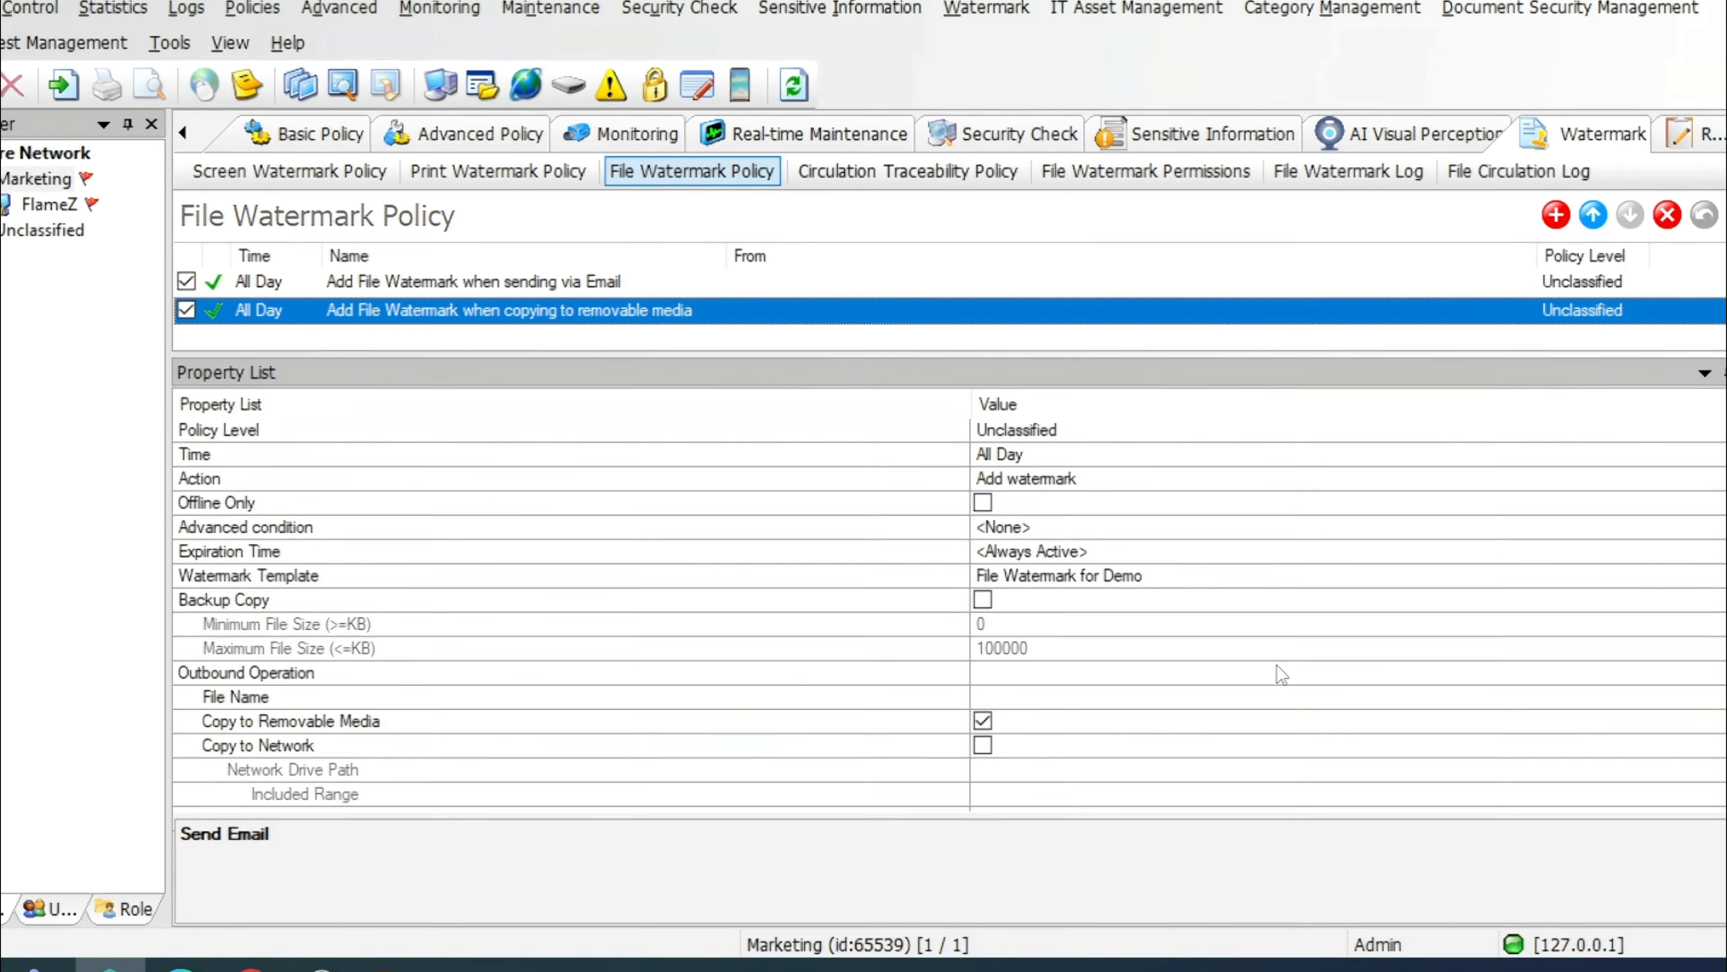
# Review the removable-media file watermark policy's properties, including Copy to Removable Media, and minimize the console
pyautogui.scroll(1, 1282, 674)
pyautogui.moveTo(1343, 430); pyautogui.dragTo(1151, 430)
pyautogui.scroll(-2, 1186, 555)
pyautogui.moveTo(1151, 552); pyautogui.dragTo(957, 561)
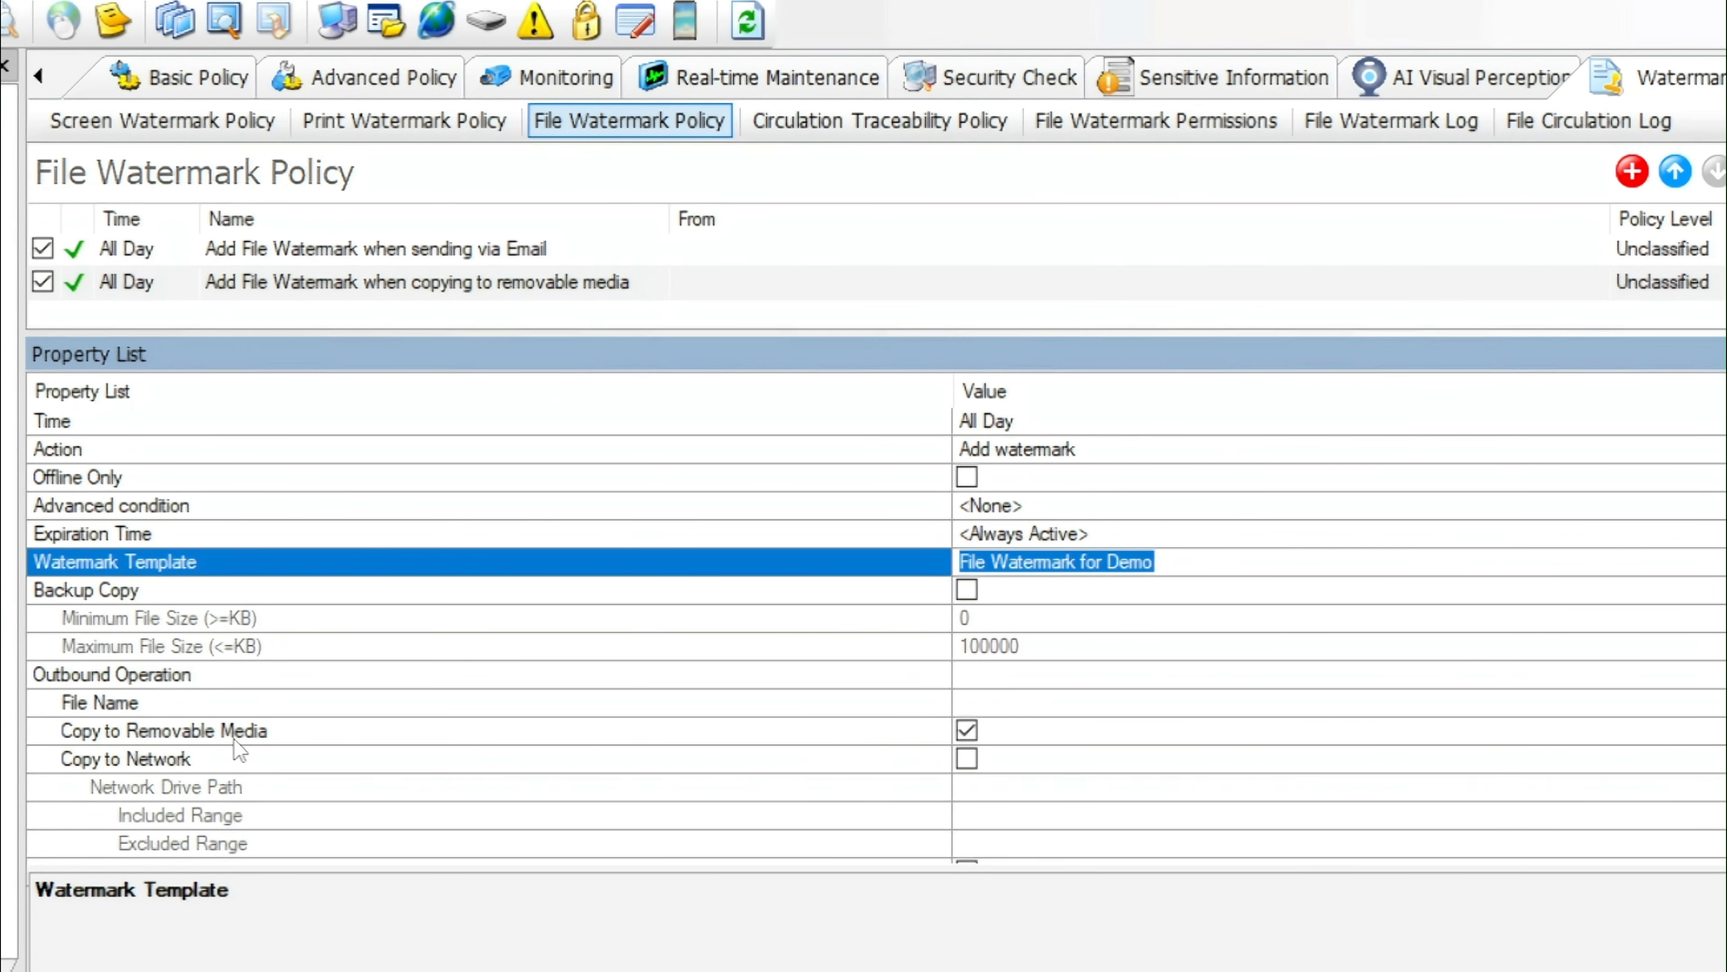
pyautogui.click(79, 729)
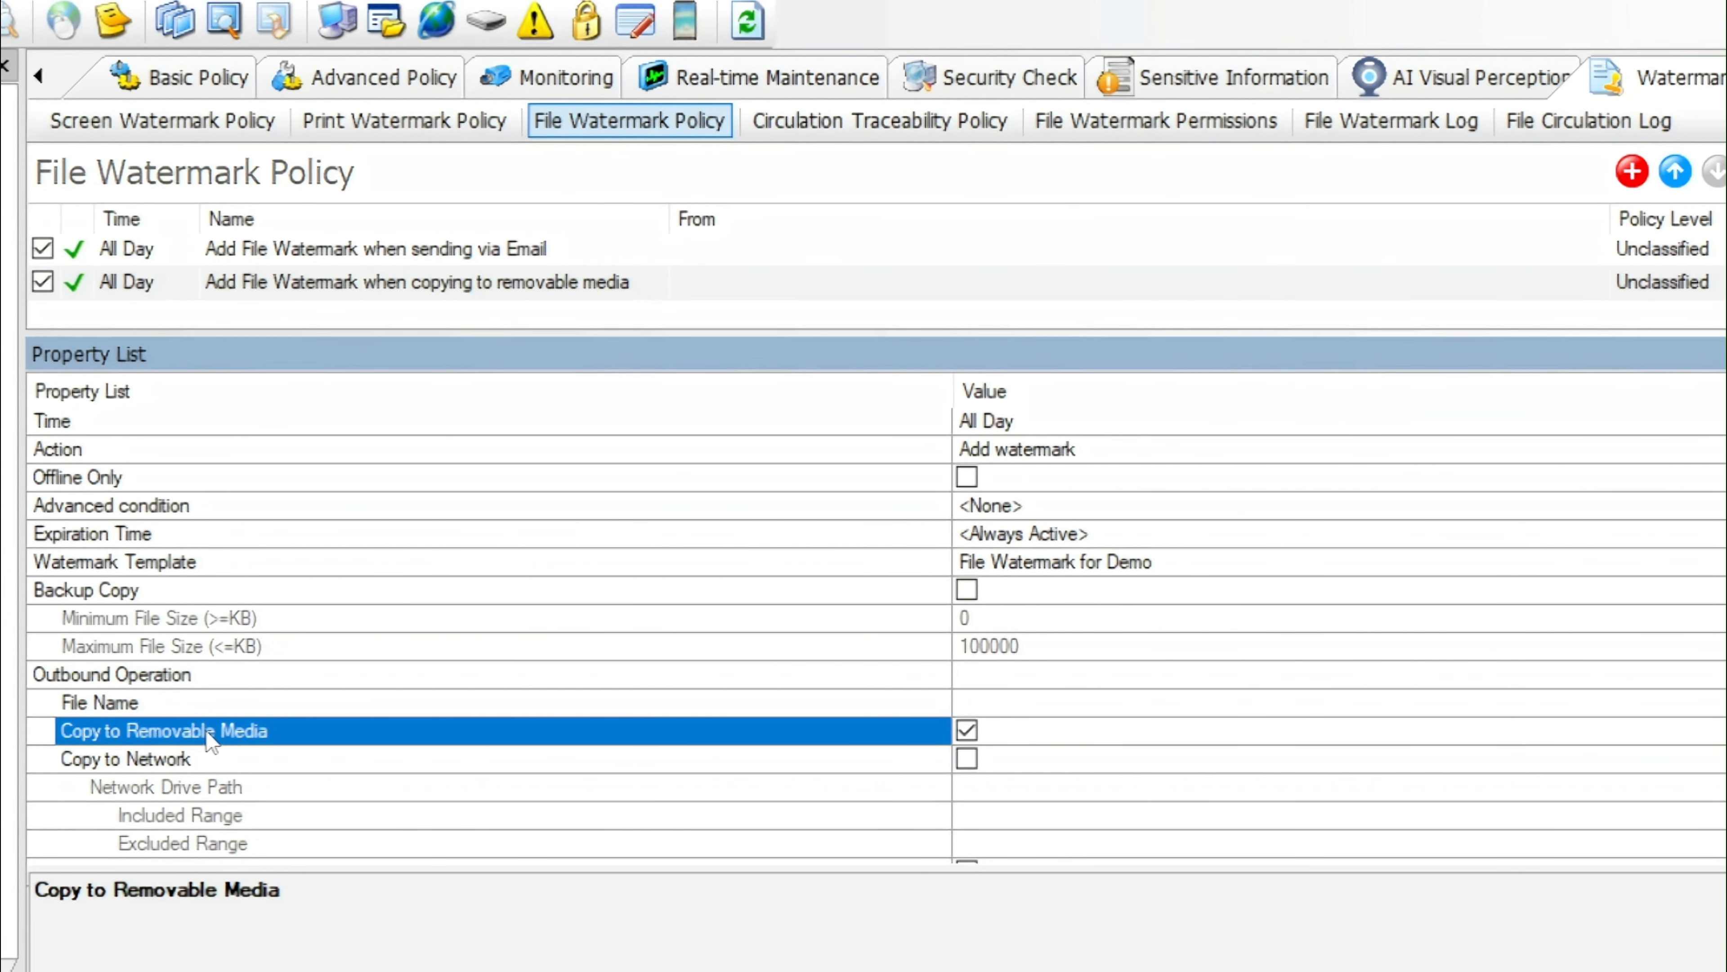
pyautogui.scroll(-2, 210, 740)
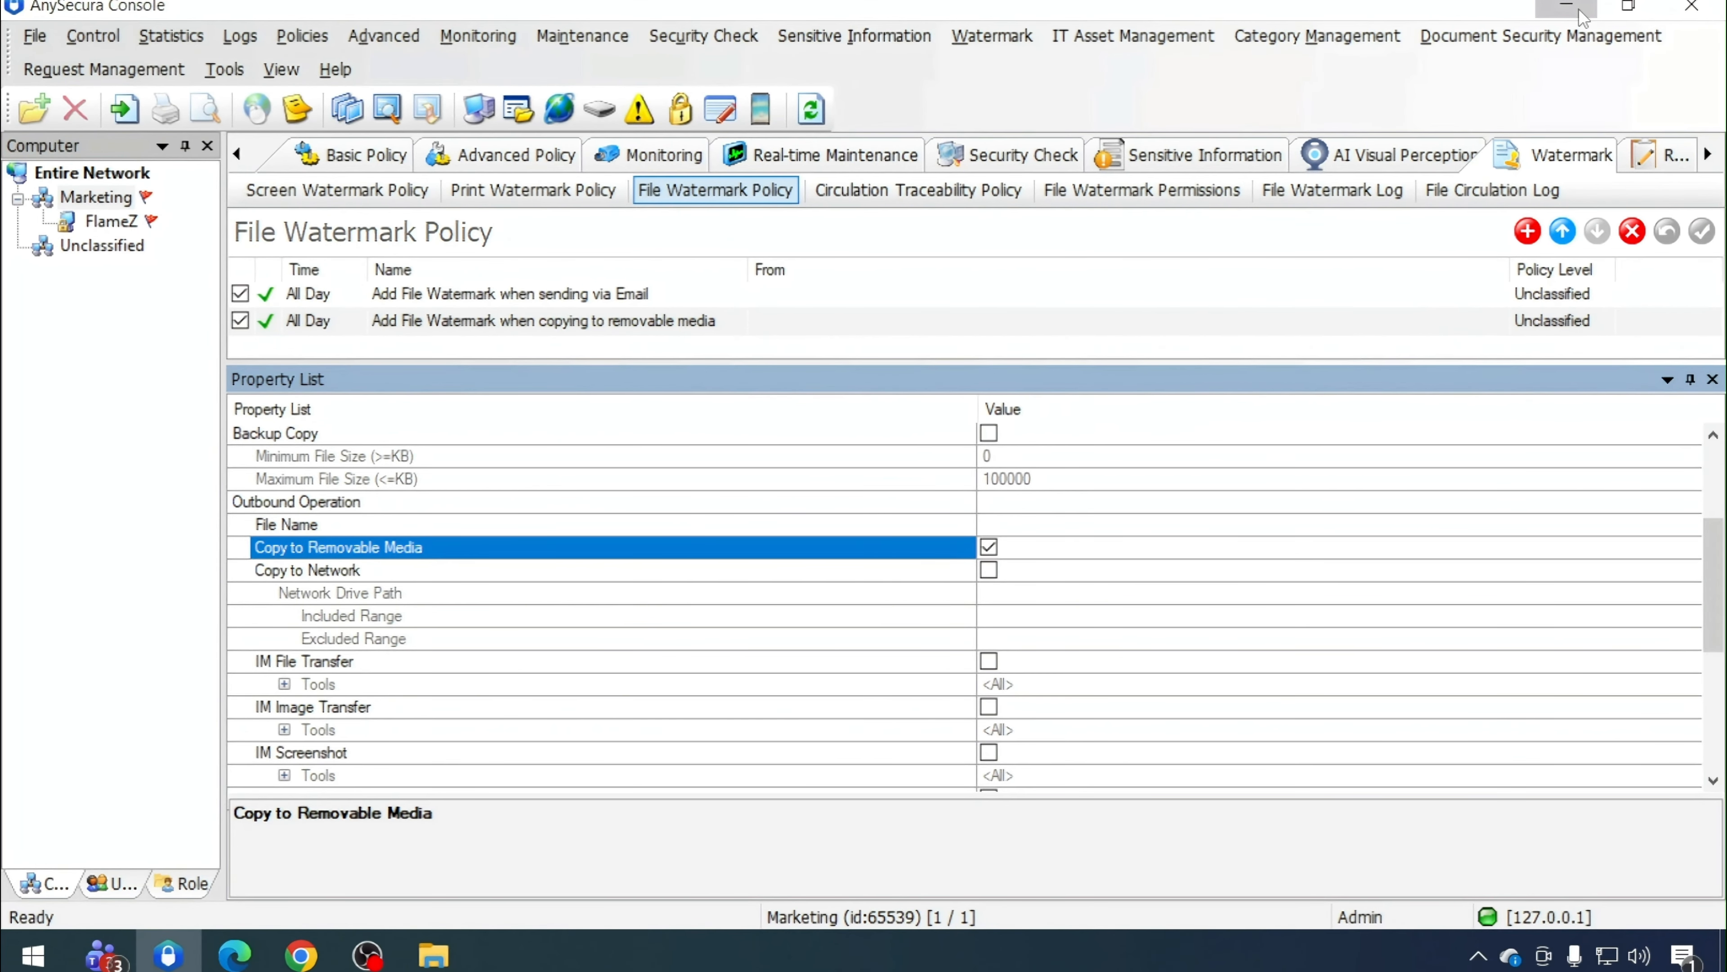
pyautogui.click(1579, 11)
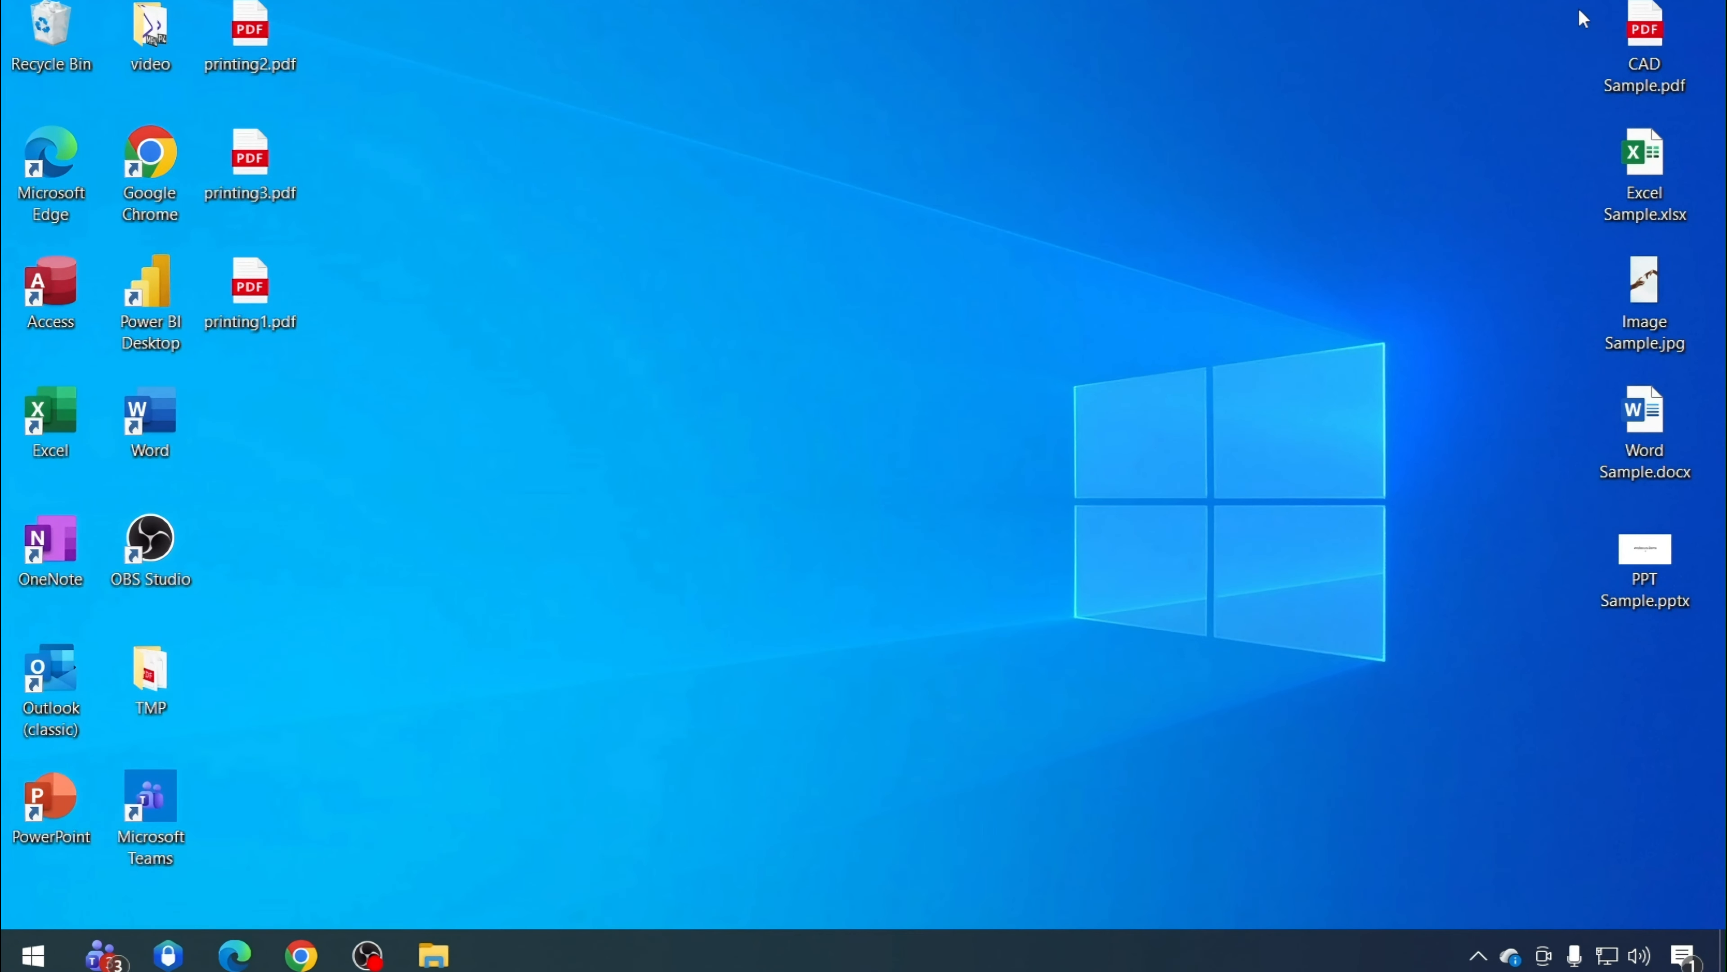
# Copy CAD Sample.pdf from the desktop and paste it into the root of USB Drive (E:)
pyautogui.click(1635, 50)
pyautogui.rightClick(1635, 51)
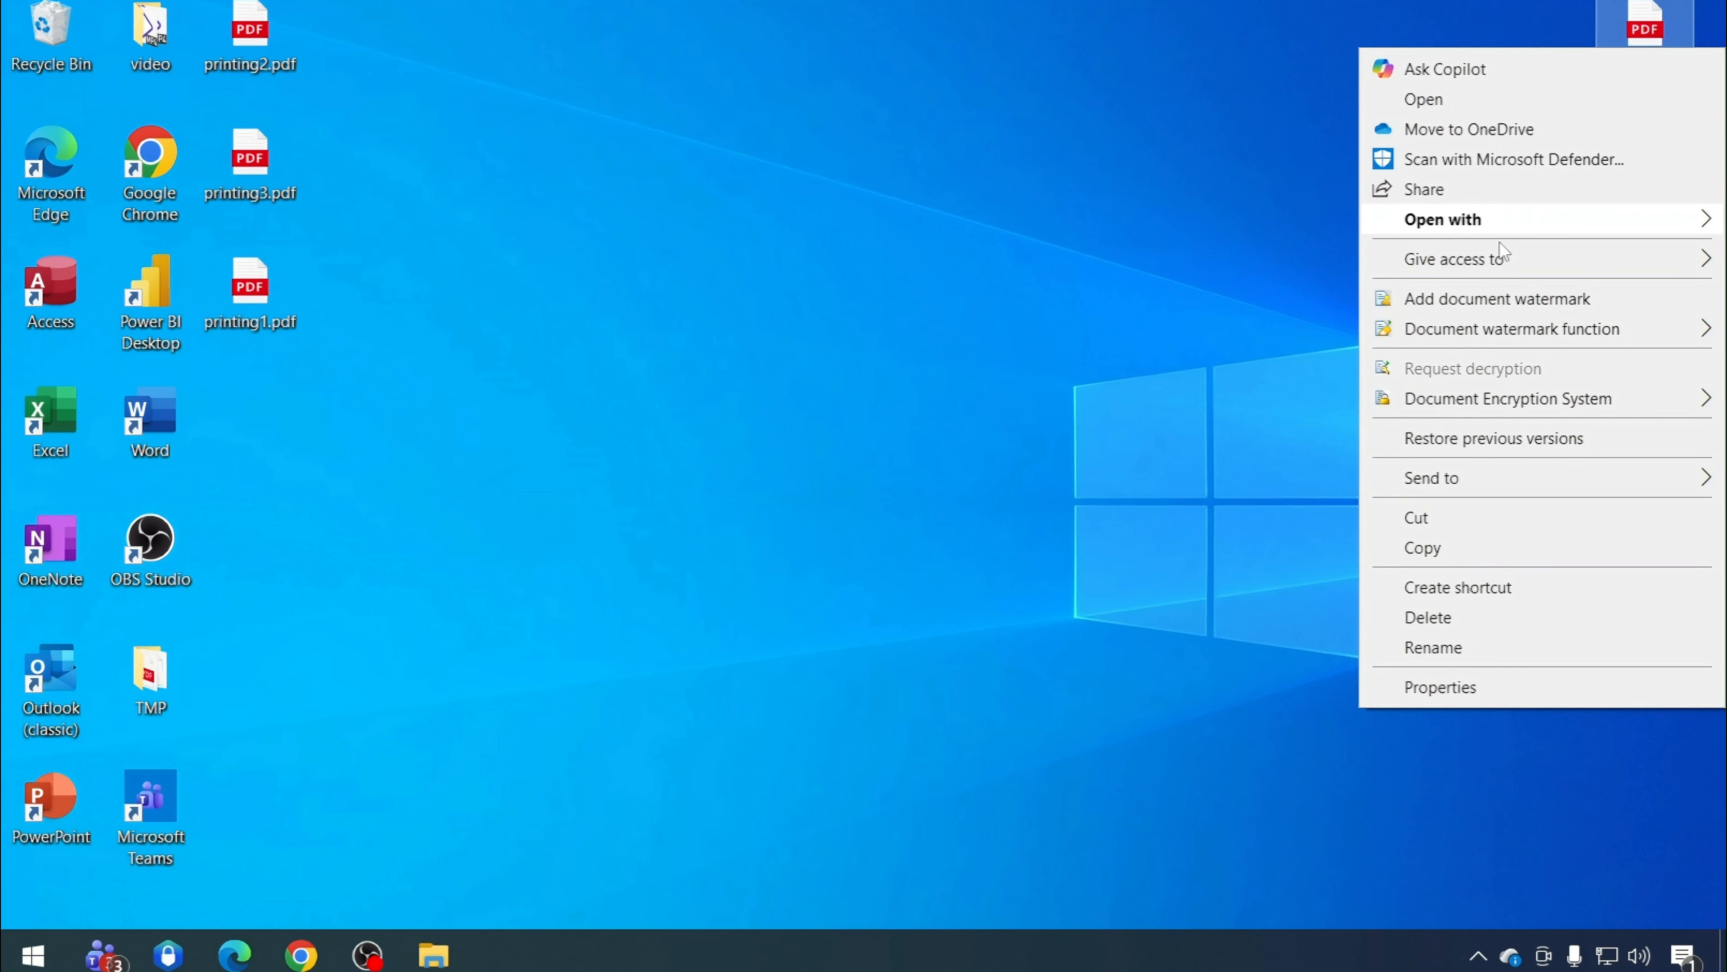
pyautogui.click(1413, 549)
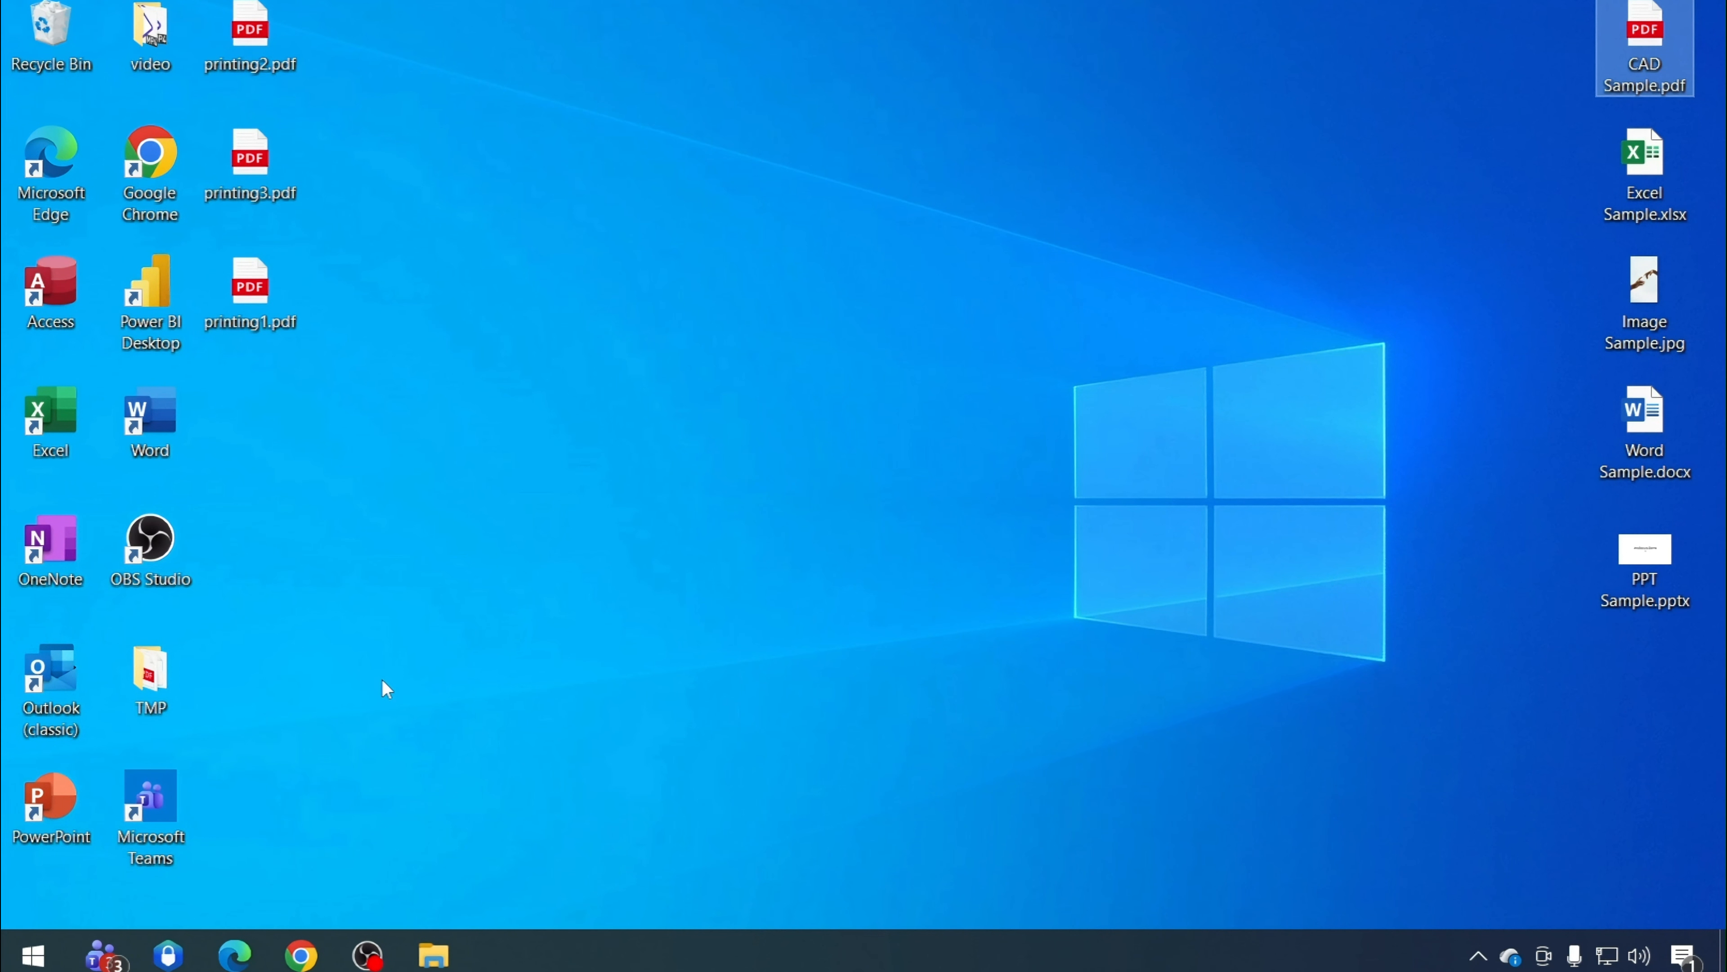
pyautogui.click(437, 949)
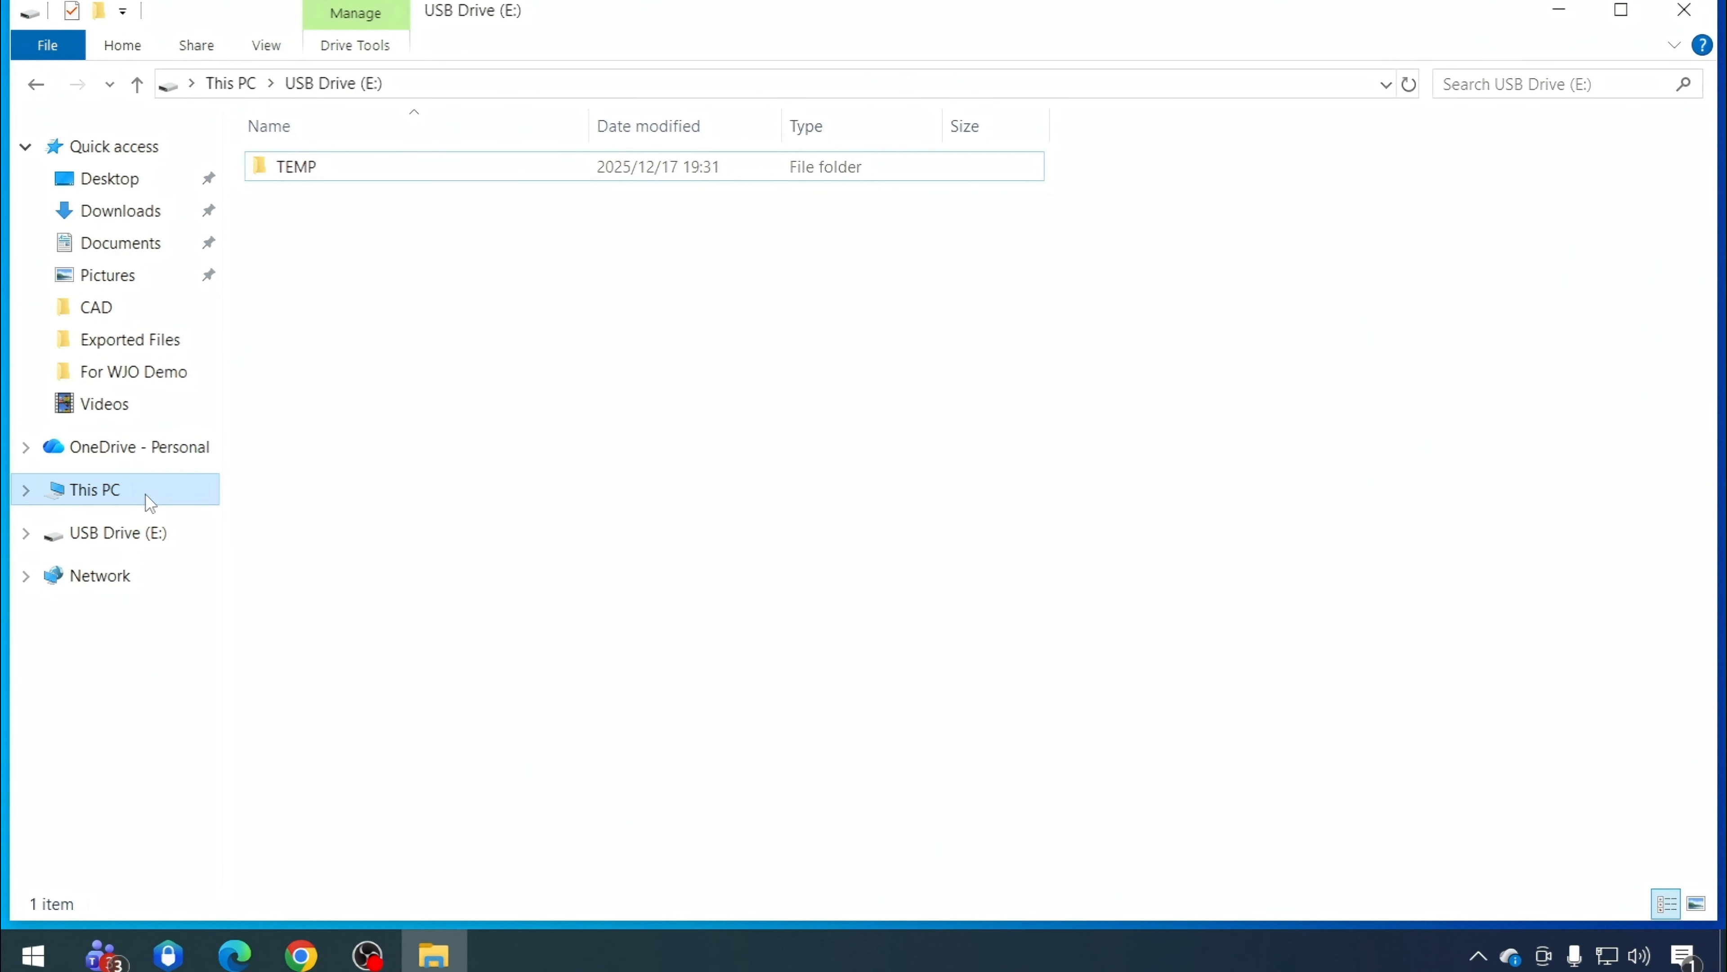
pyautogui.click(148, 500)
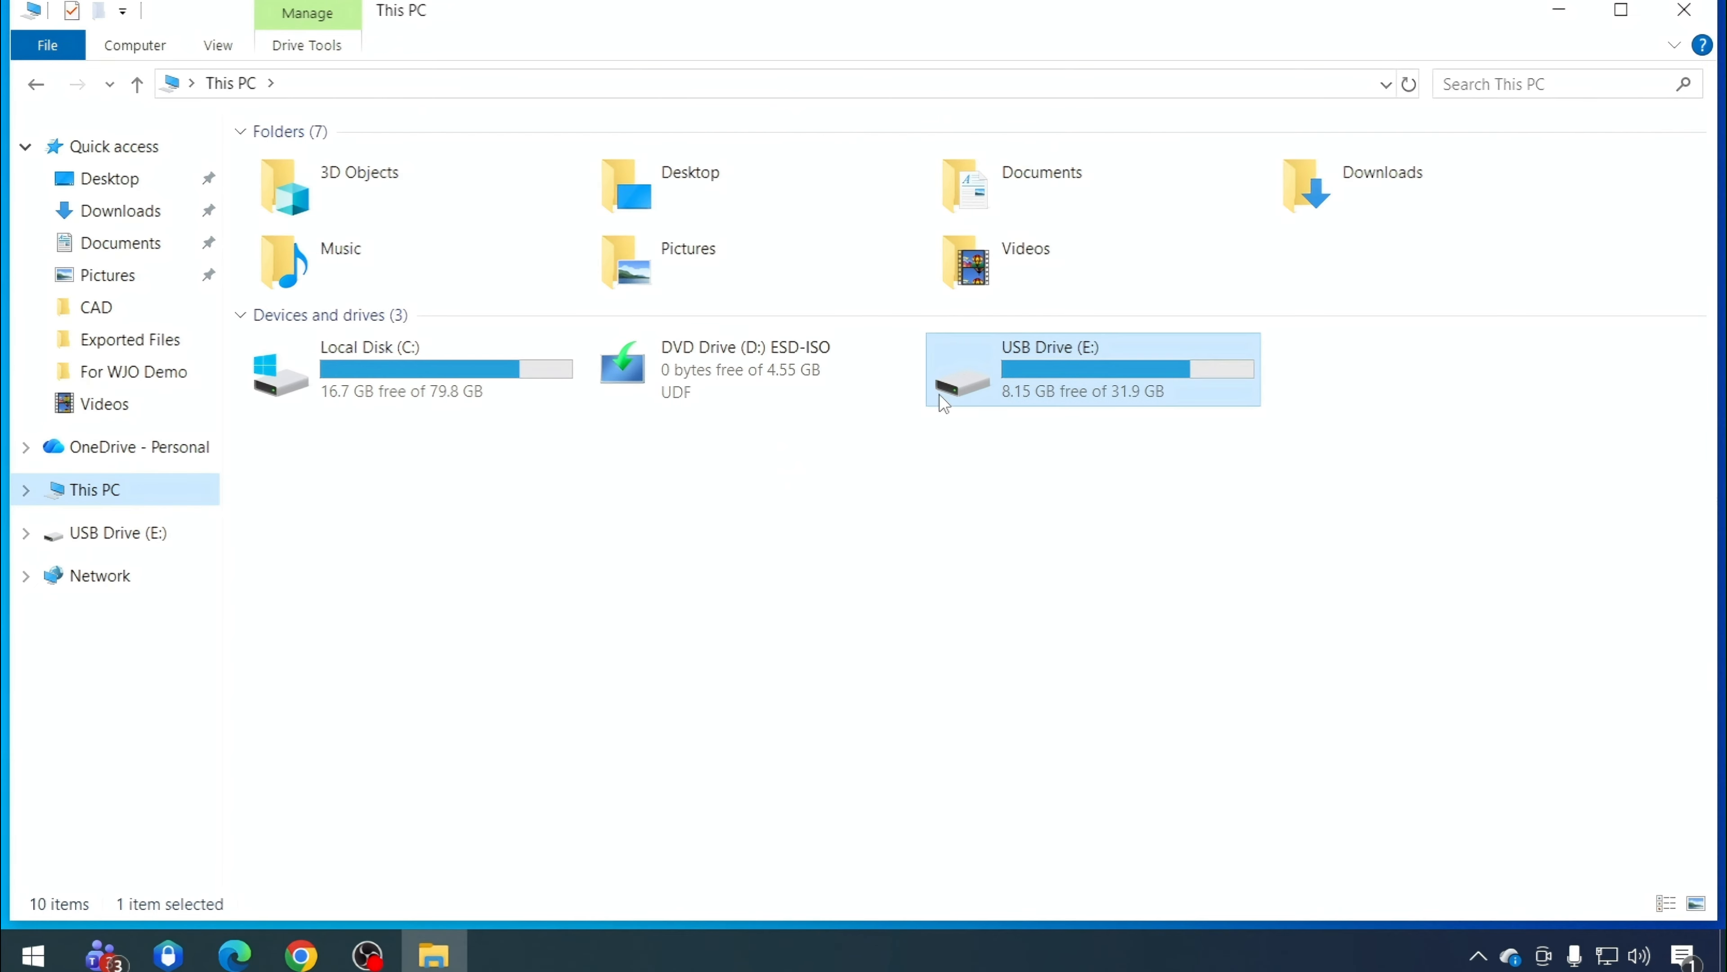
pyautogui.doubleClick(975, 380)
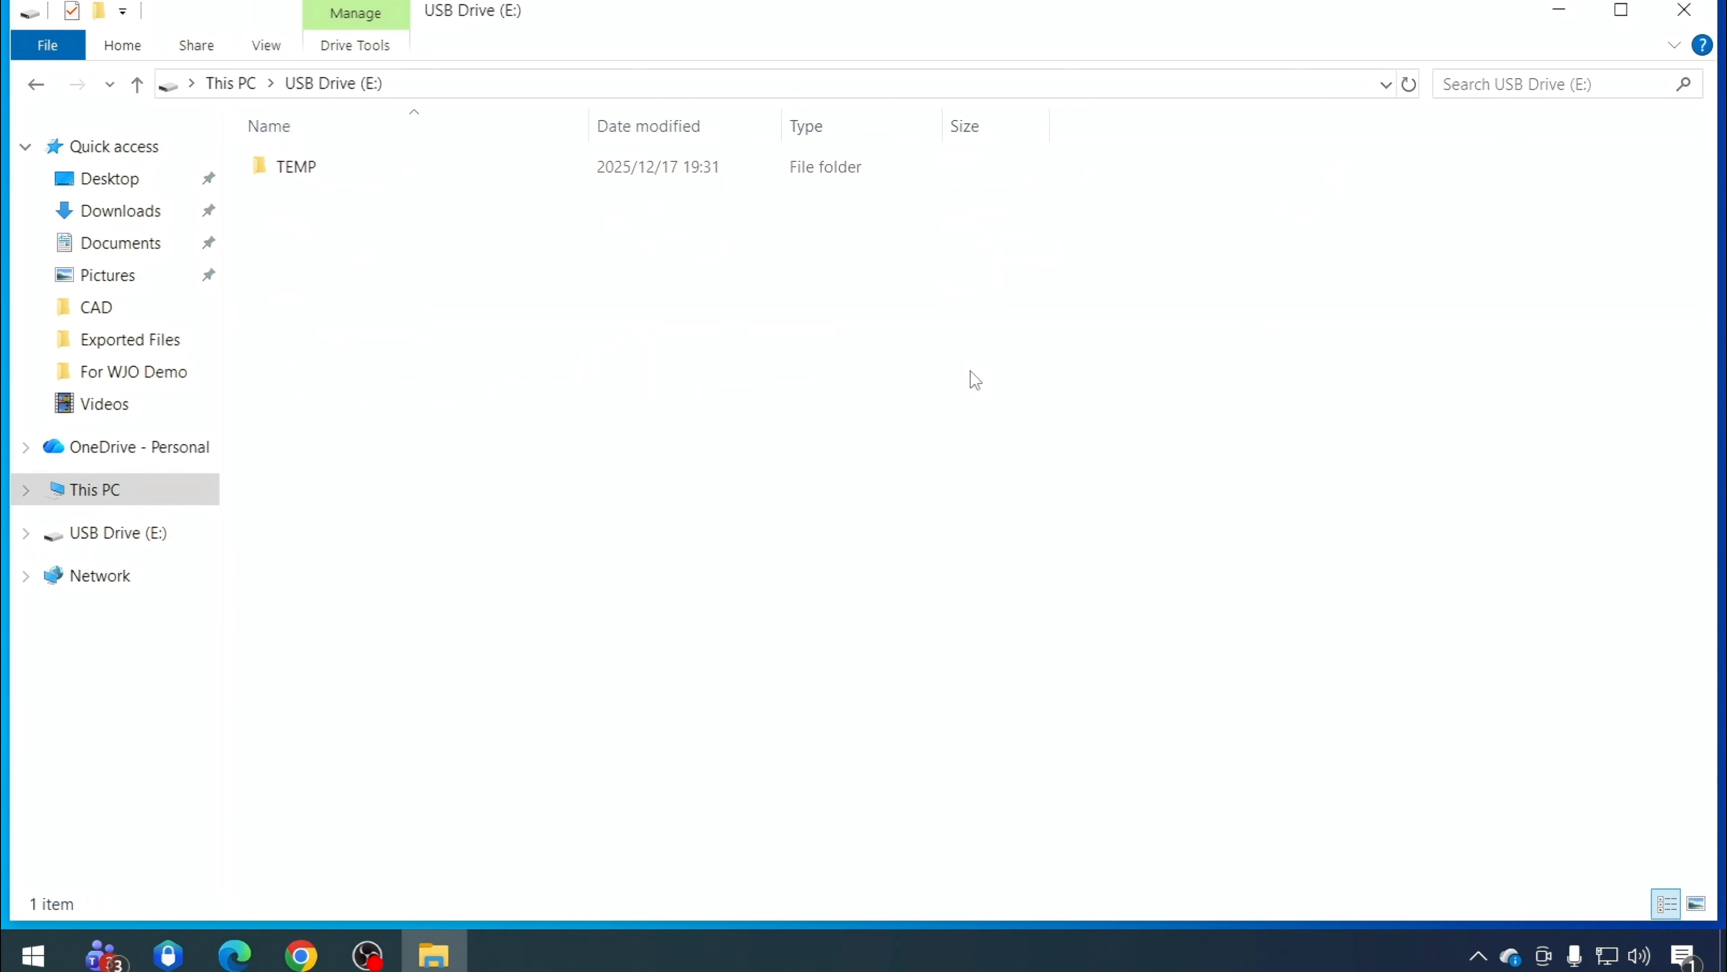
pyautogui.rightClick(492, 320)
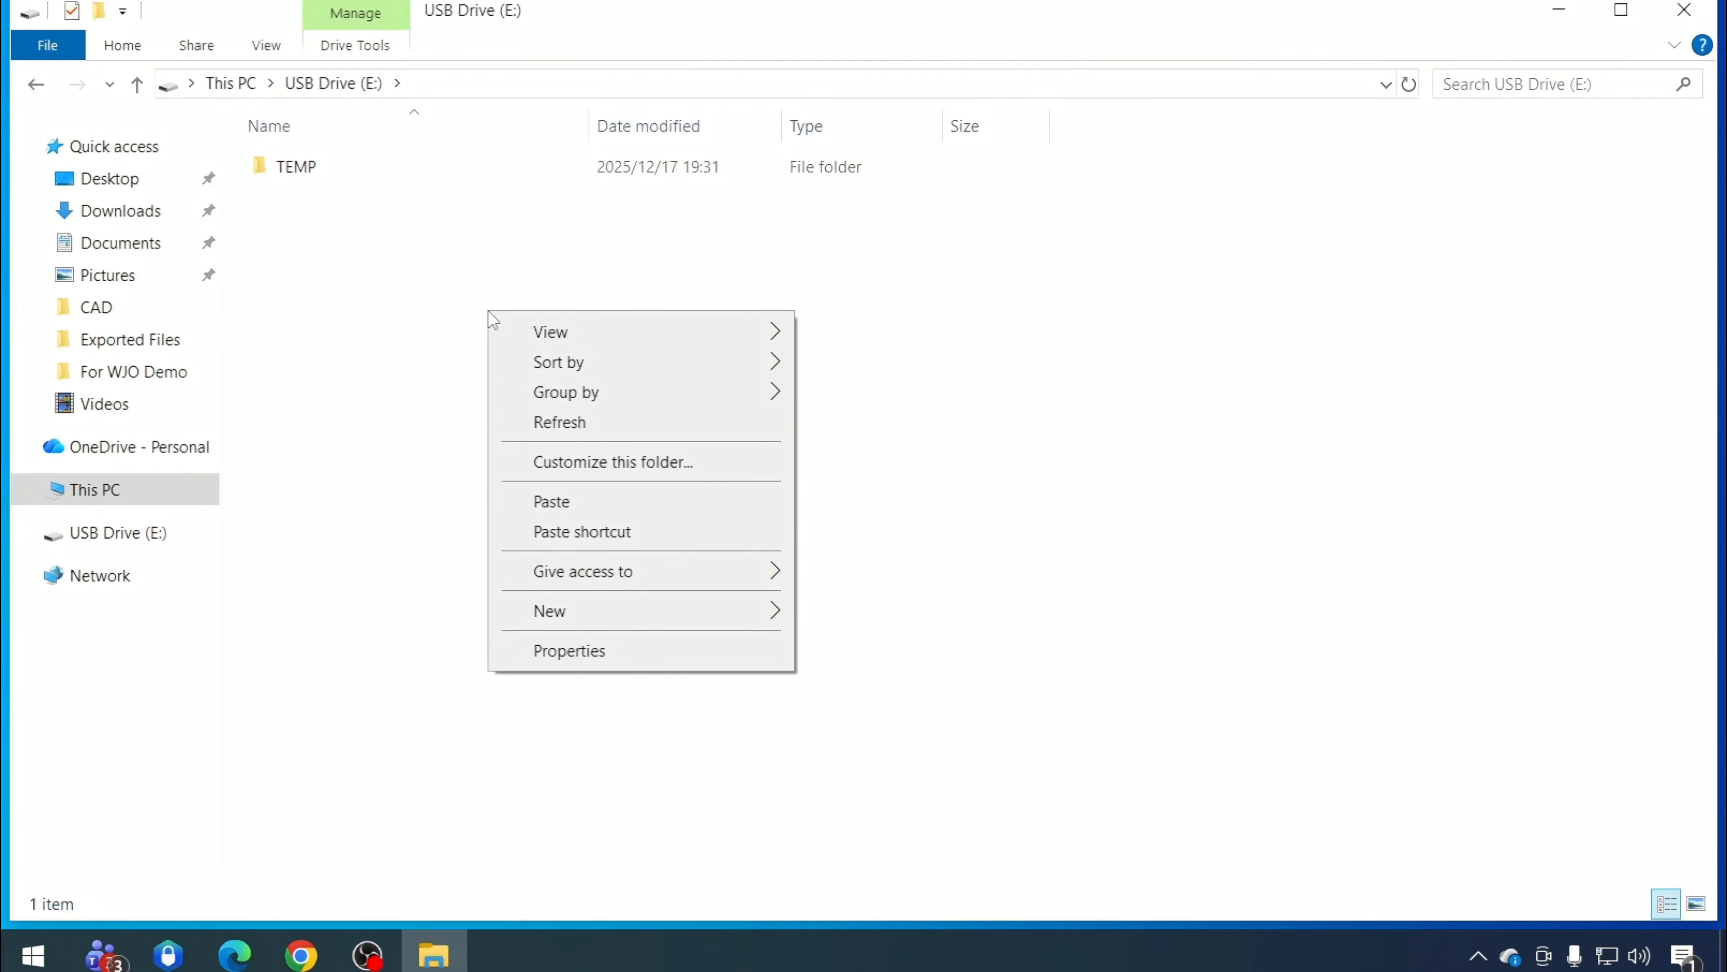
pyautogui.click(586, 519)
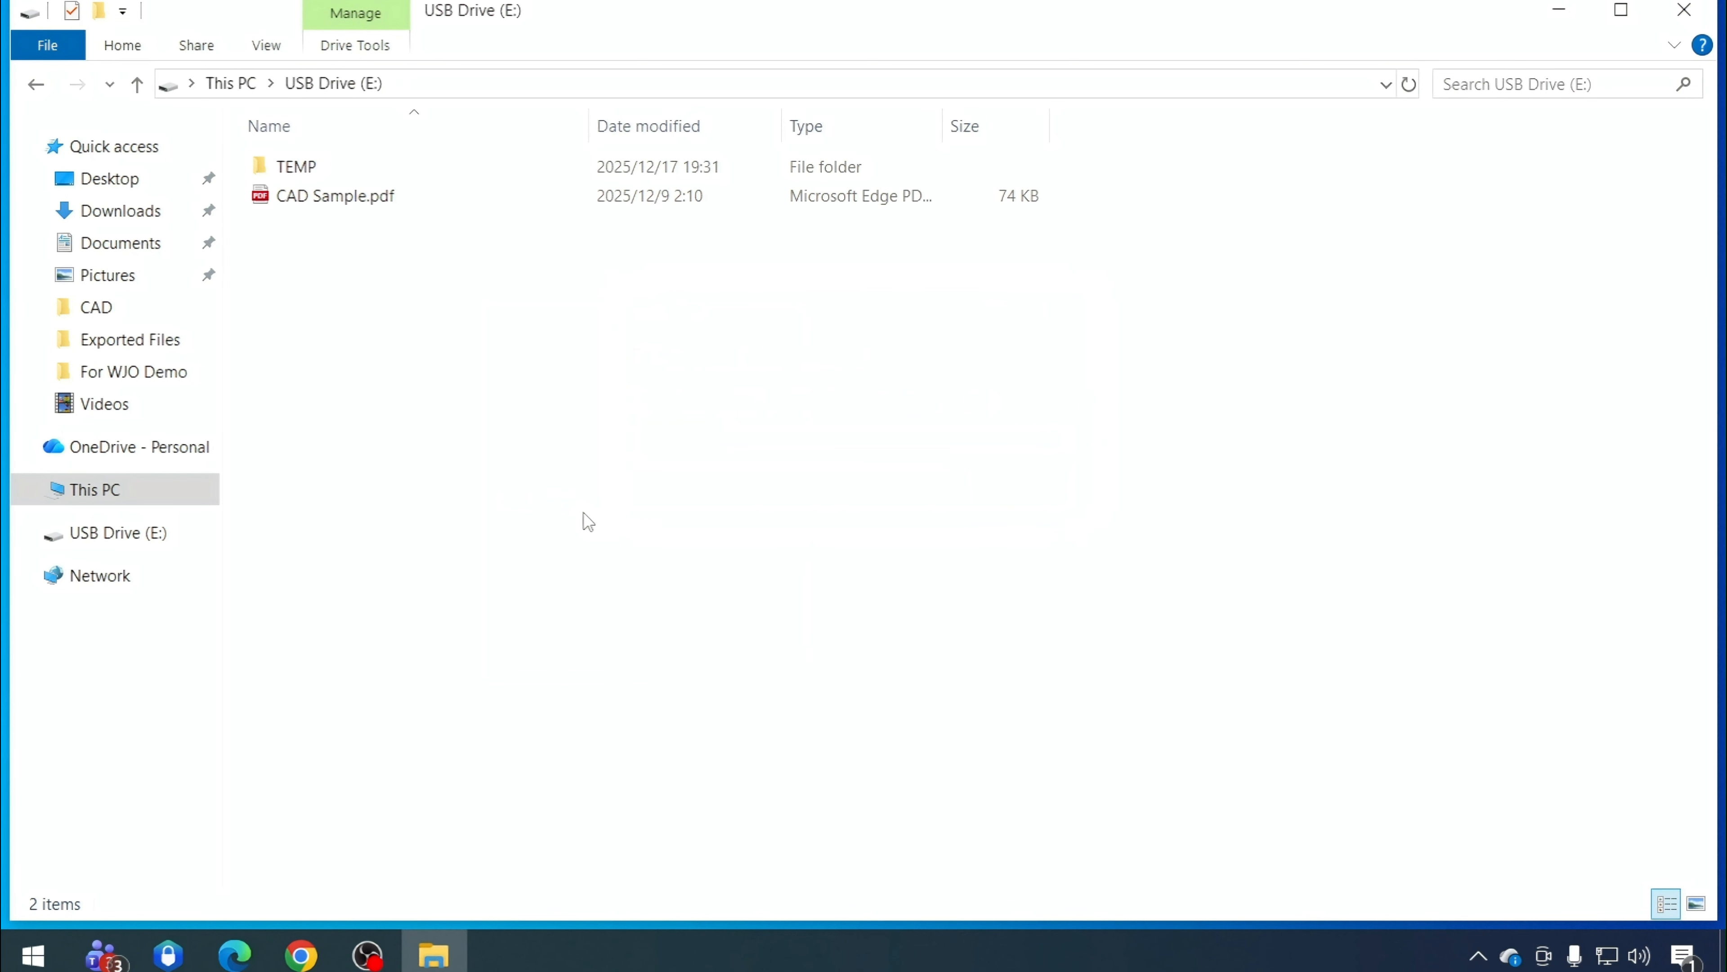
# Open the CAD Sample.pdf copied onto the USB drive
pyautogui.click(395, 198)
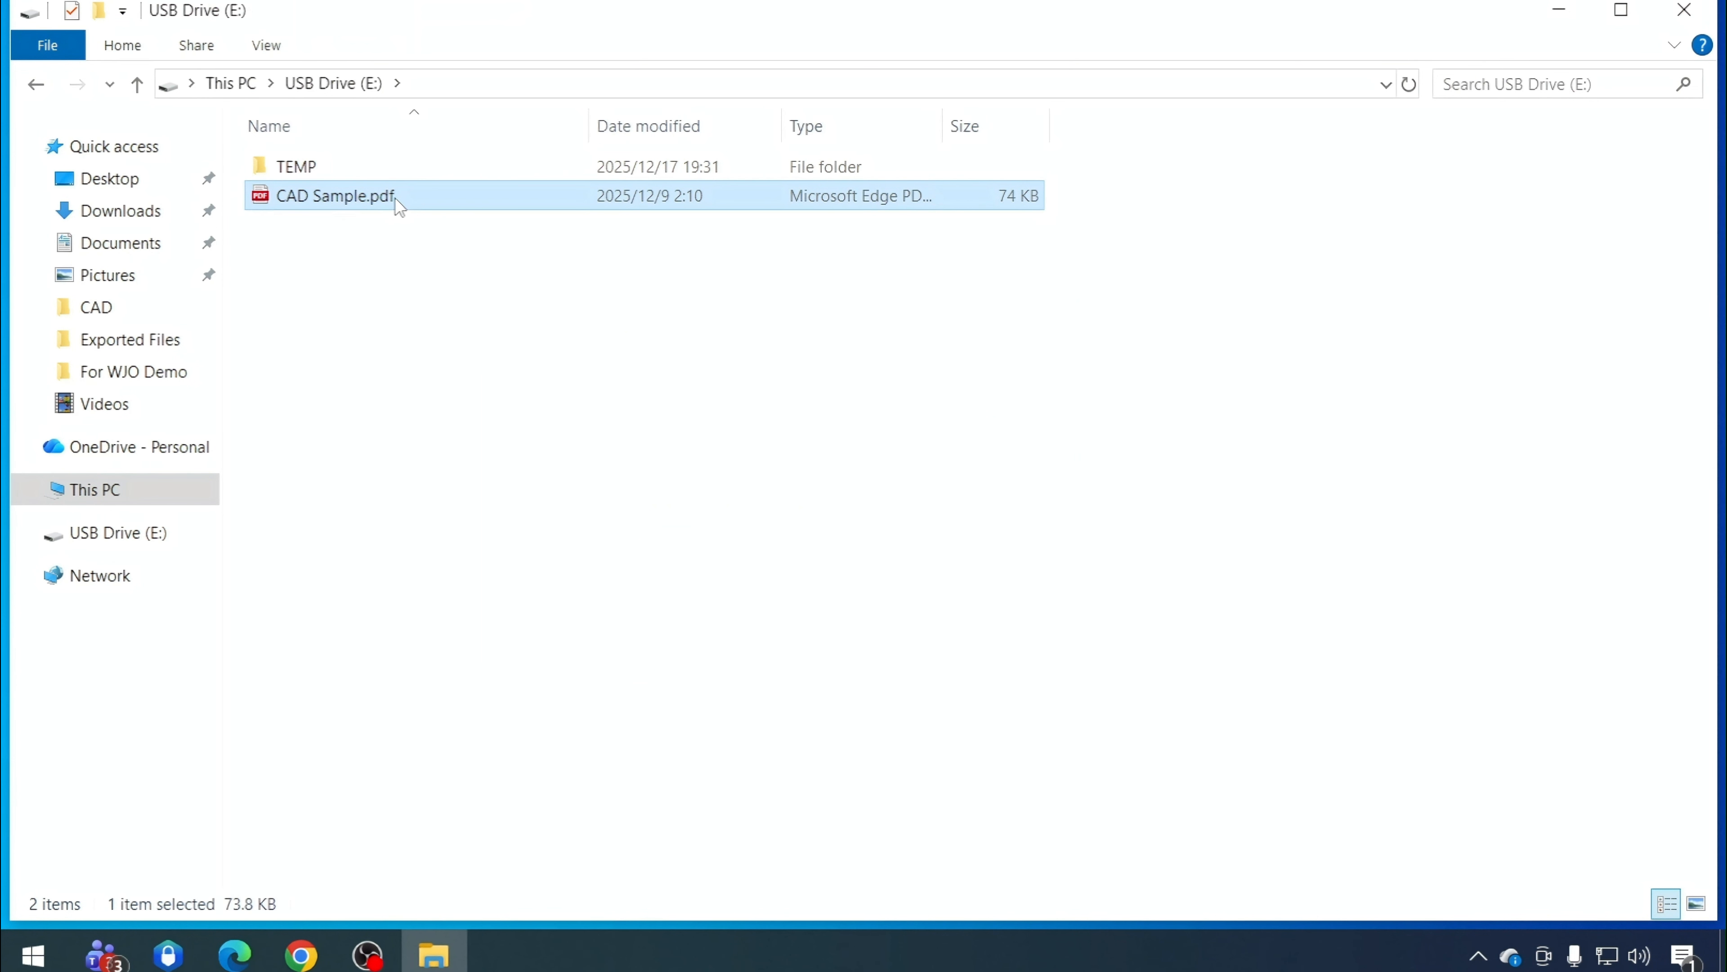
pyautogui.doubleClick(395, 198)
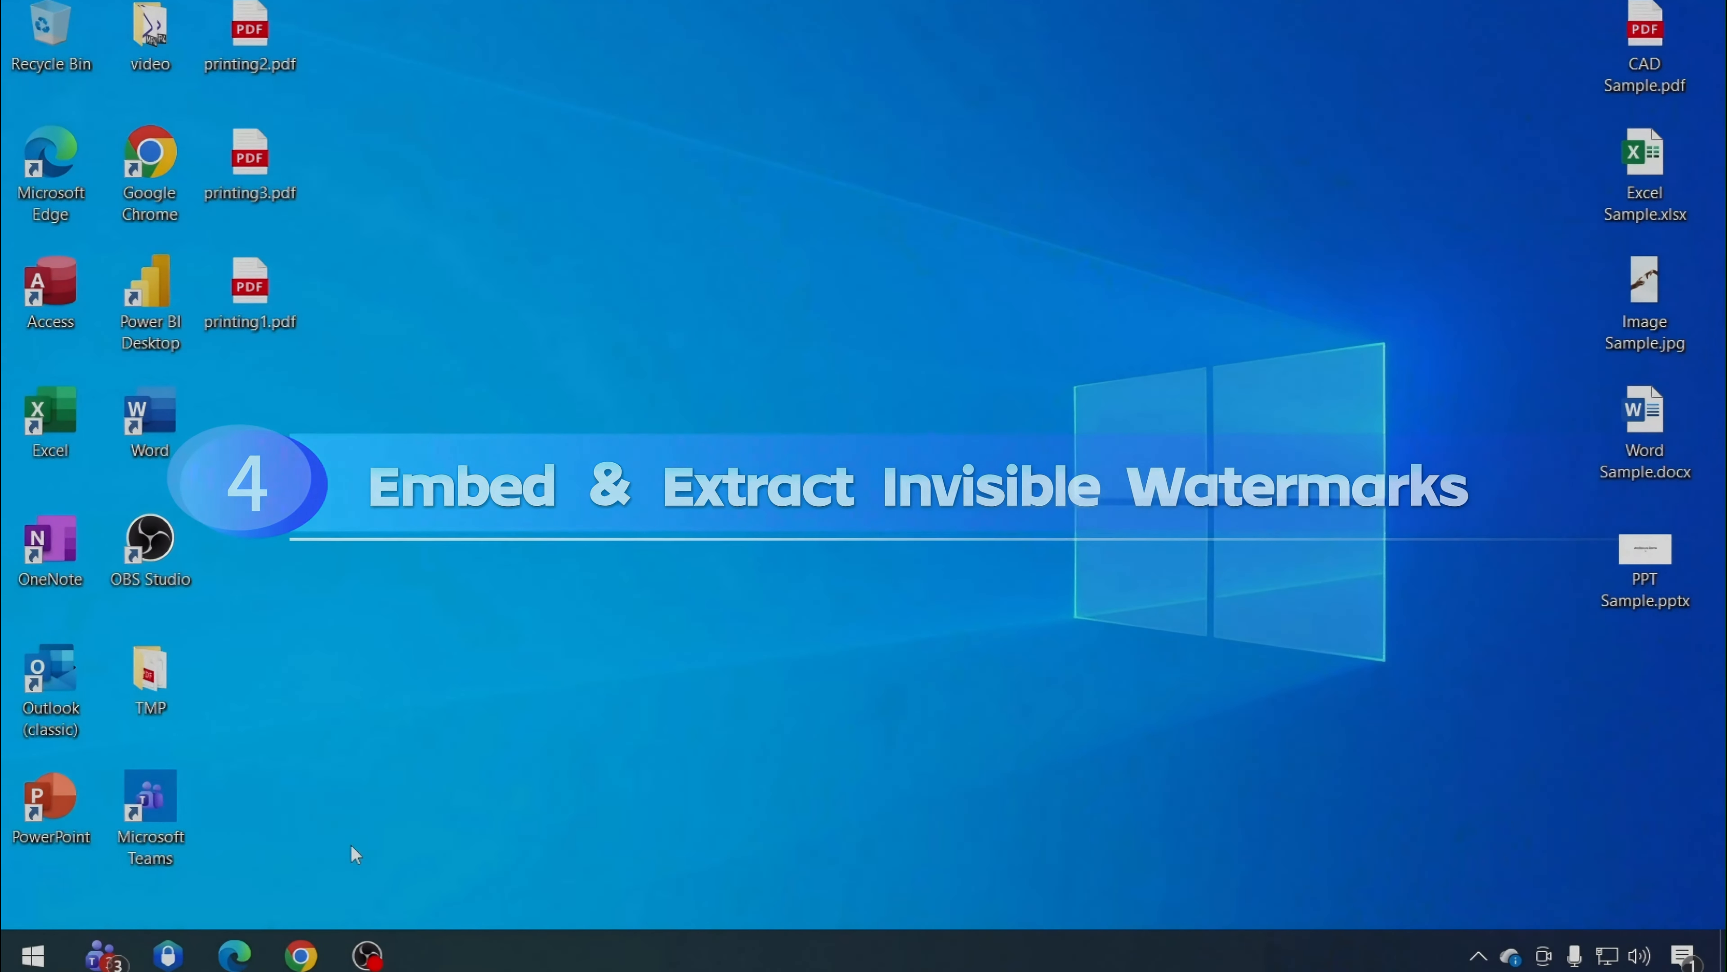
# Open the Implicit File Watermark for Universal Document template for editing from the console's watermark template library
pyautogui.click(168, 955)
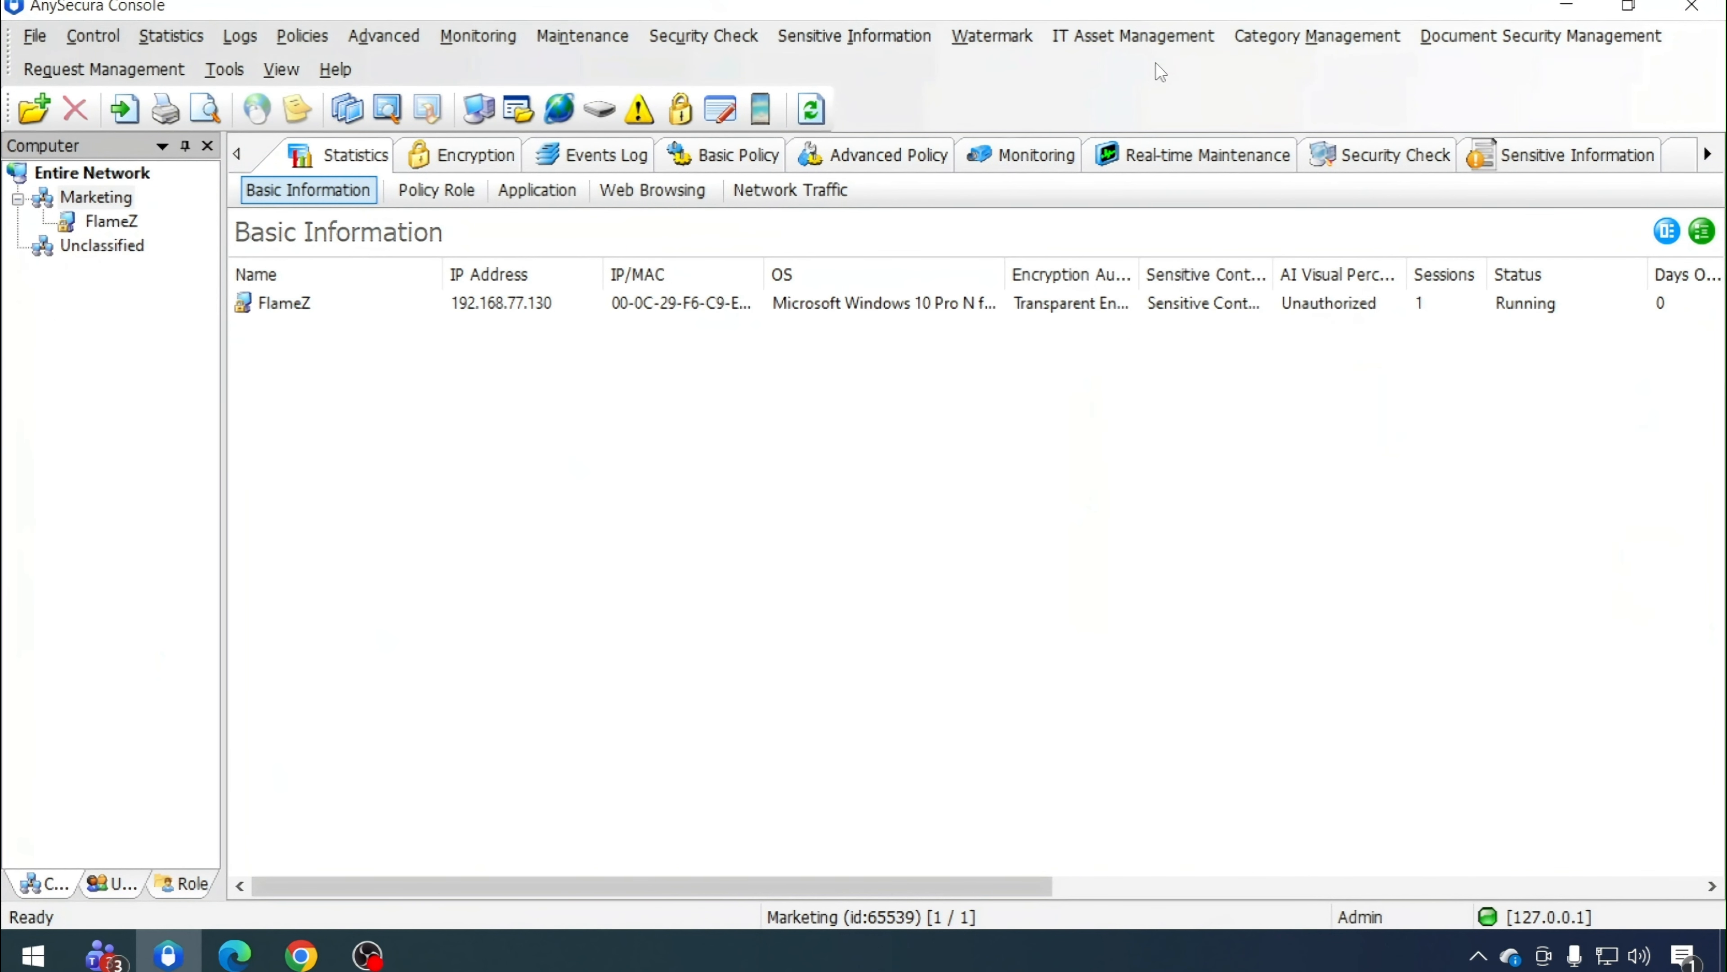
pyautogui.click(1317, 35)
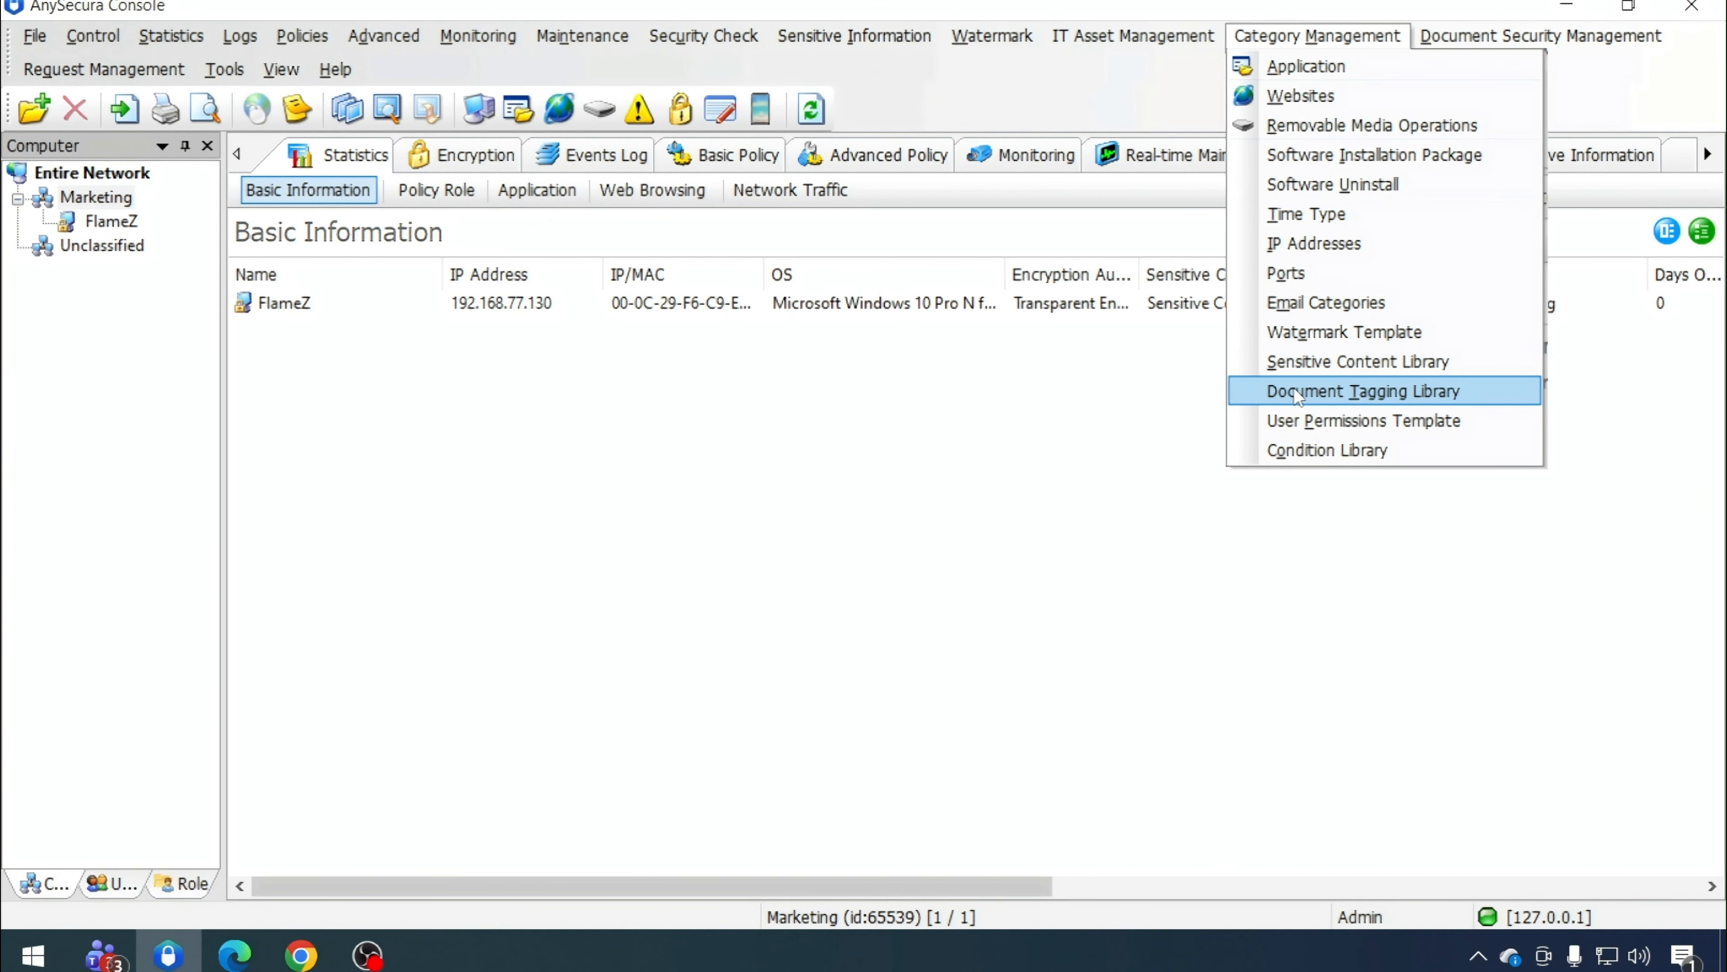
pyautogui.click(1303, 332)
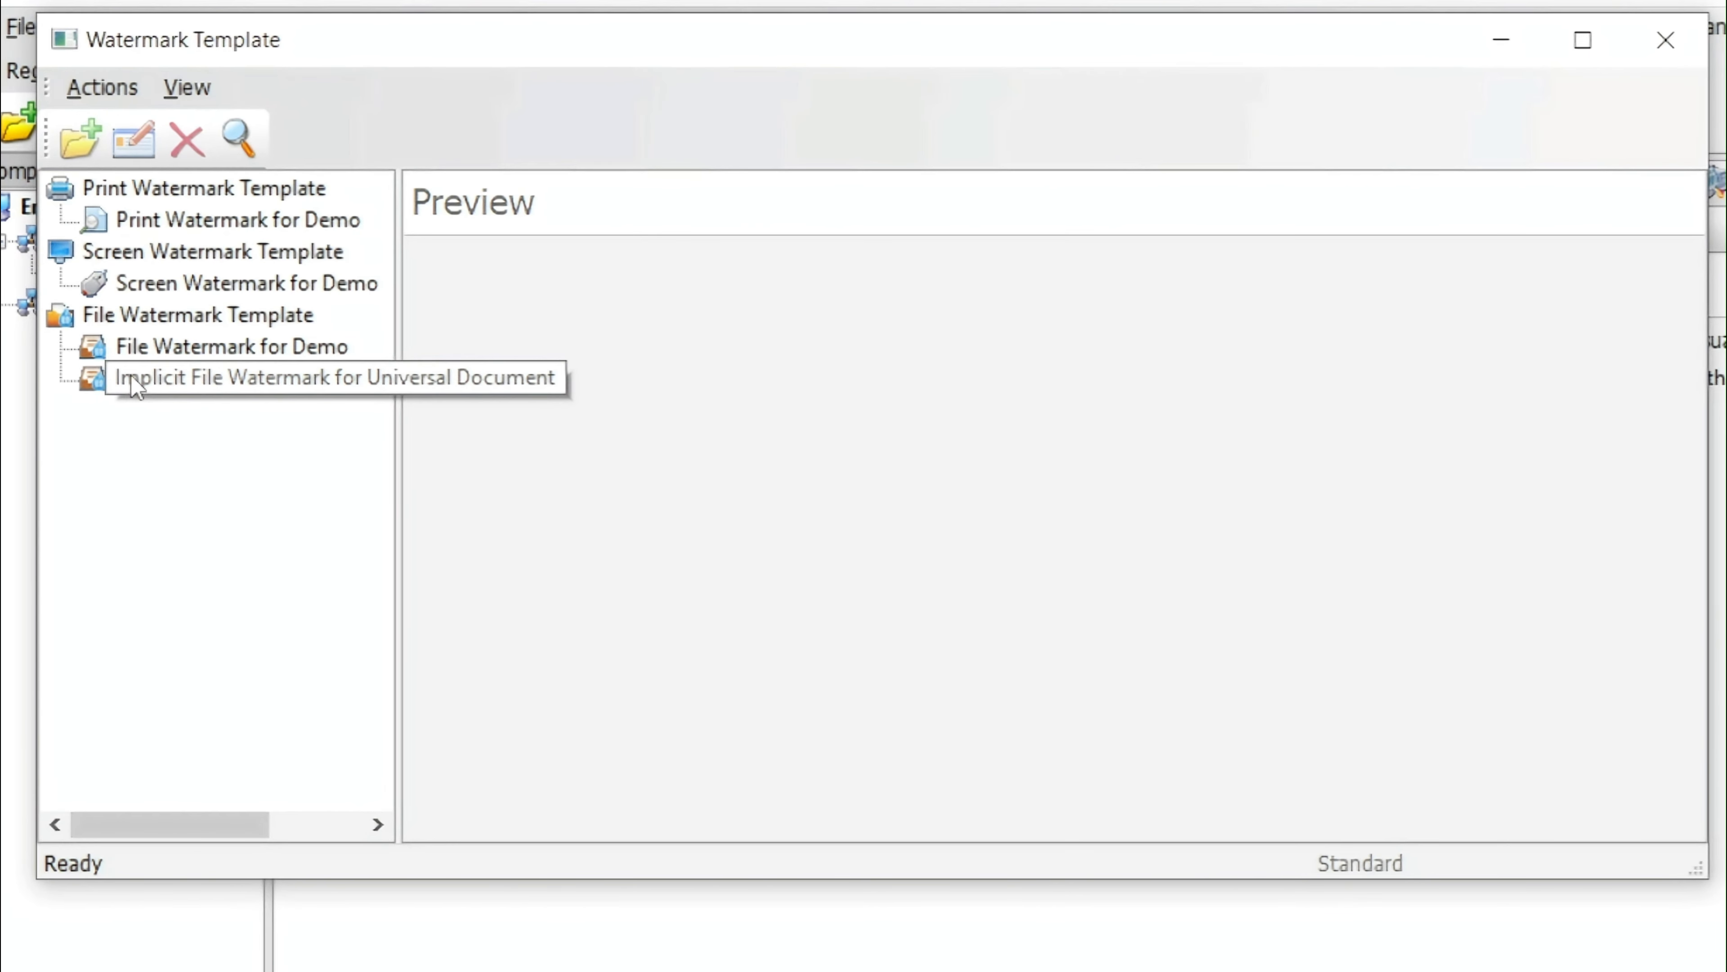
pyautogui.click(136, 385)
pyautogui.rightClick(136, 385)
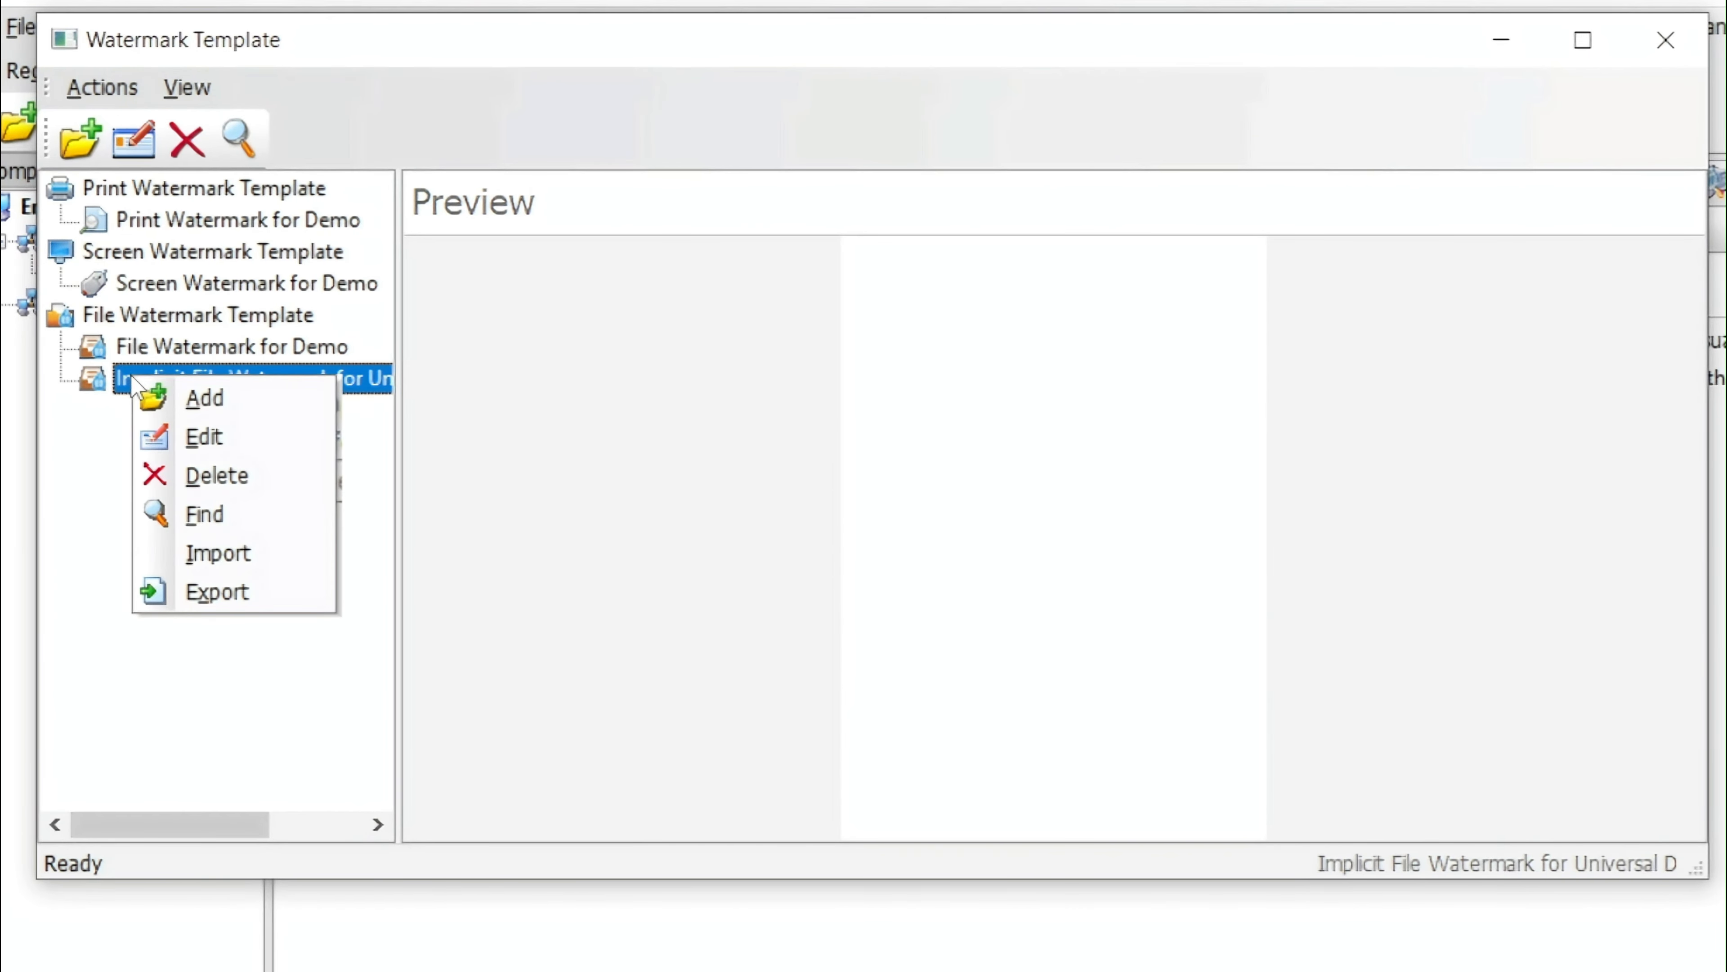
pyautogui.click(175, 437)
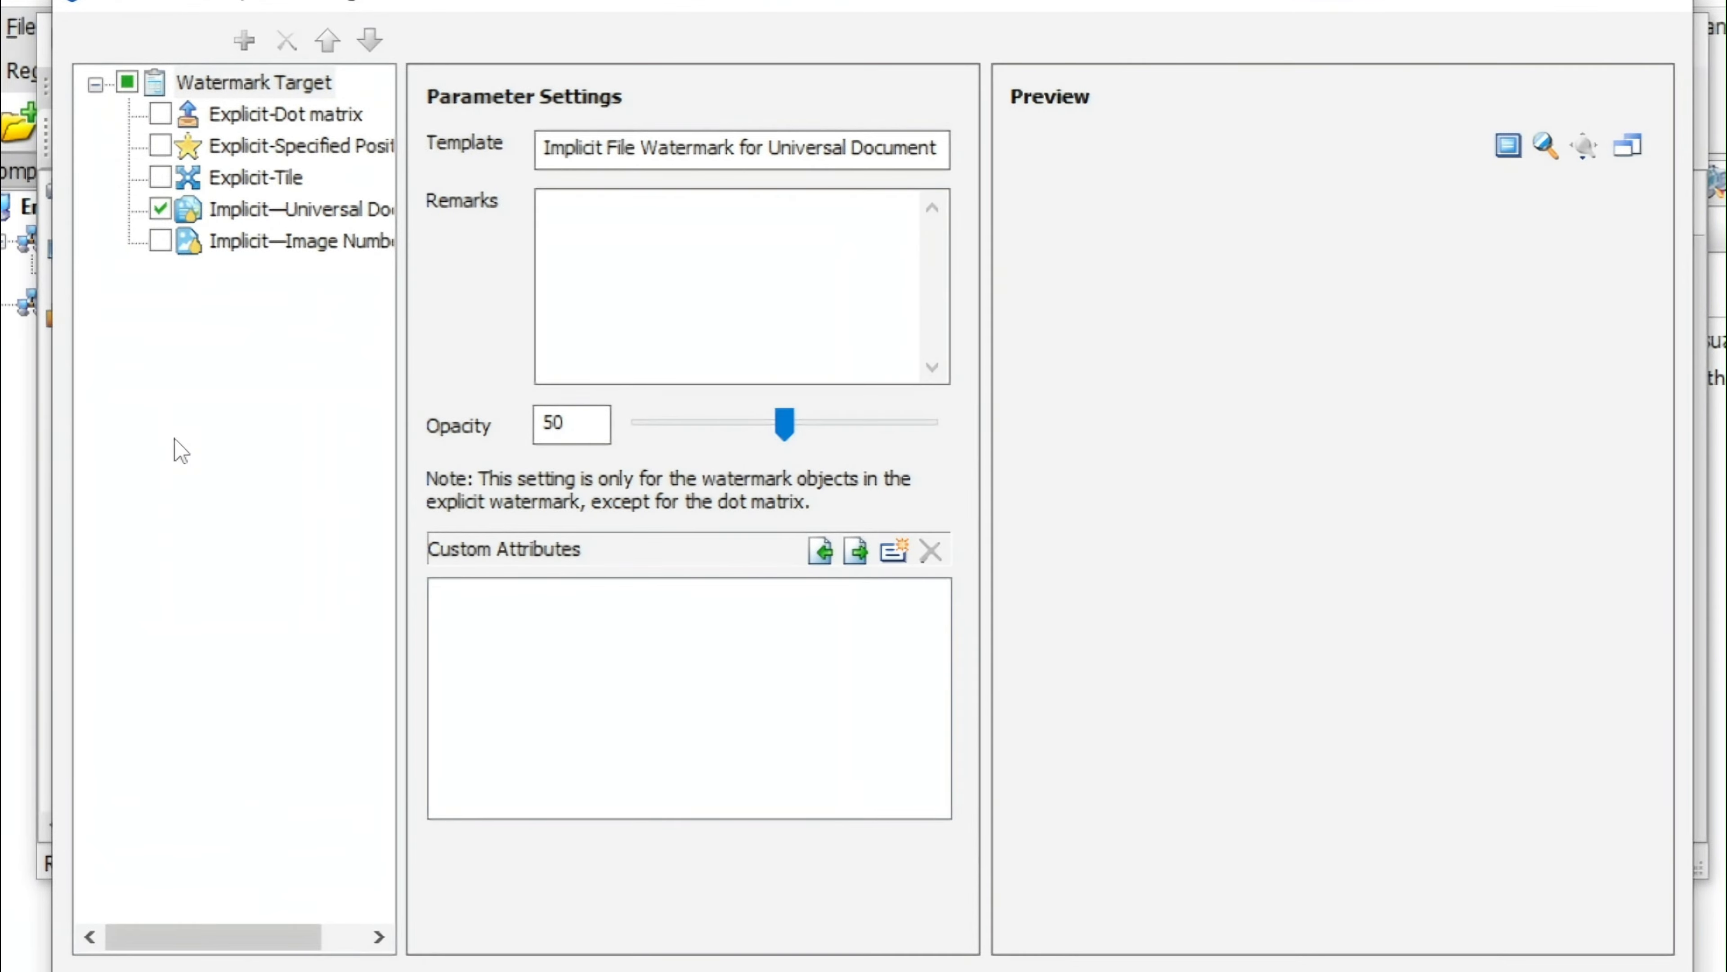
# Review the selected fields of the Implicit—Universal Document watermark target and close the template settings without changes
pyautogui.click(289, 222)
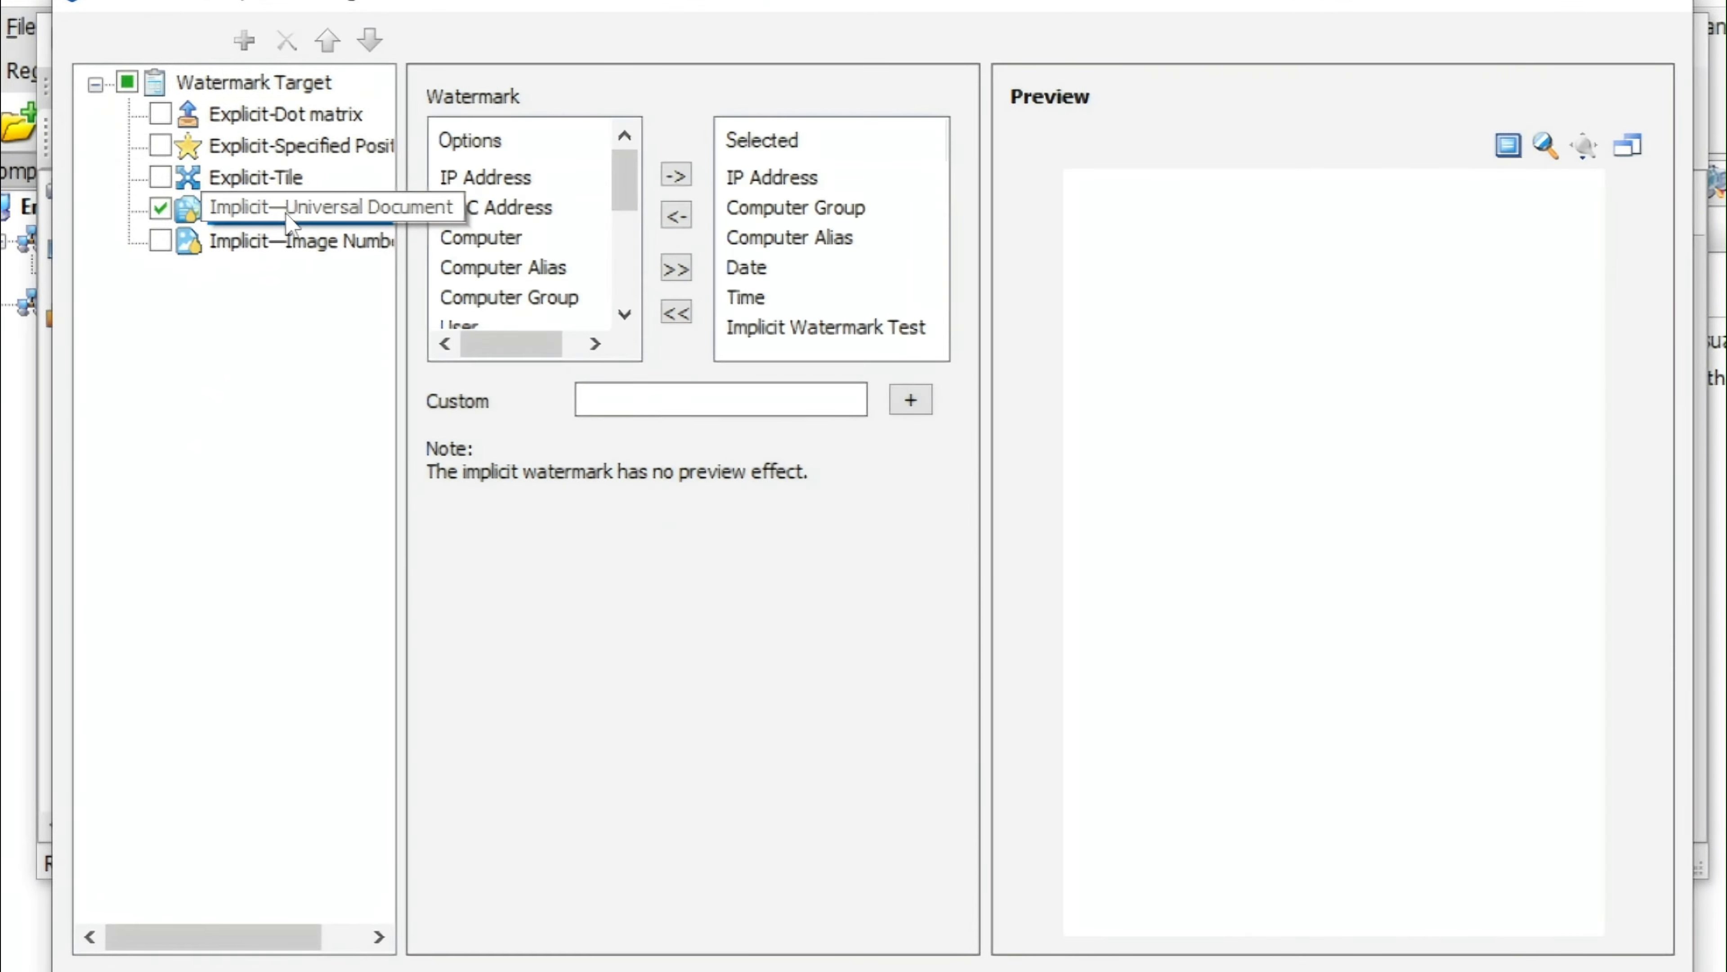
pyautogui.click(772, 178)
pyautogui.click(774, 213)
pyautogui.click(772, 240)
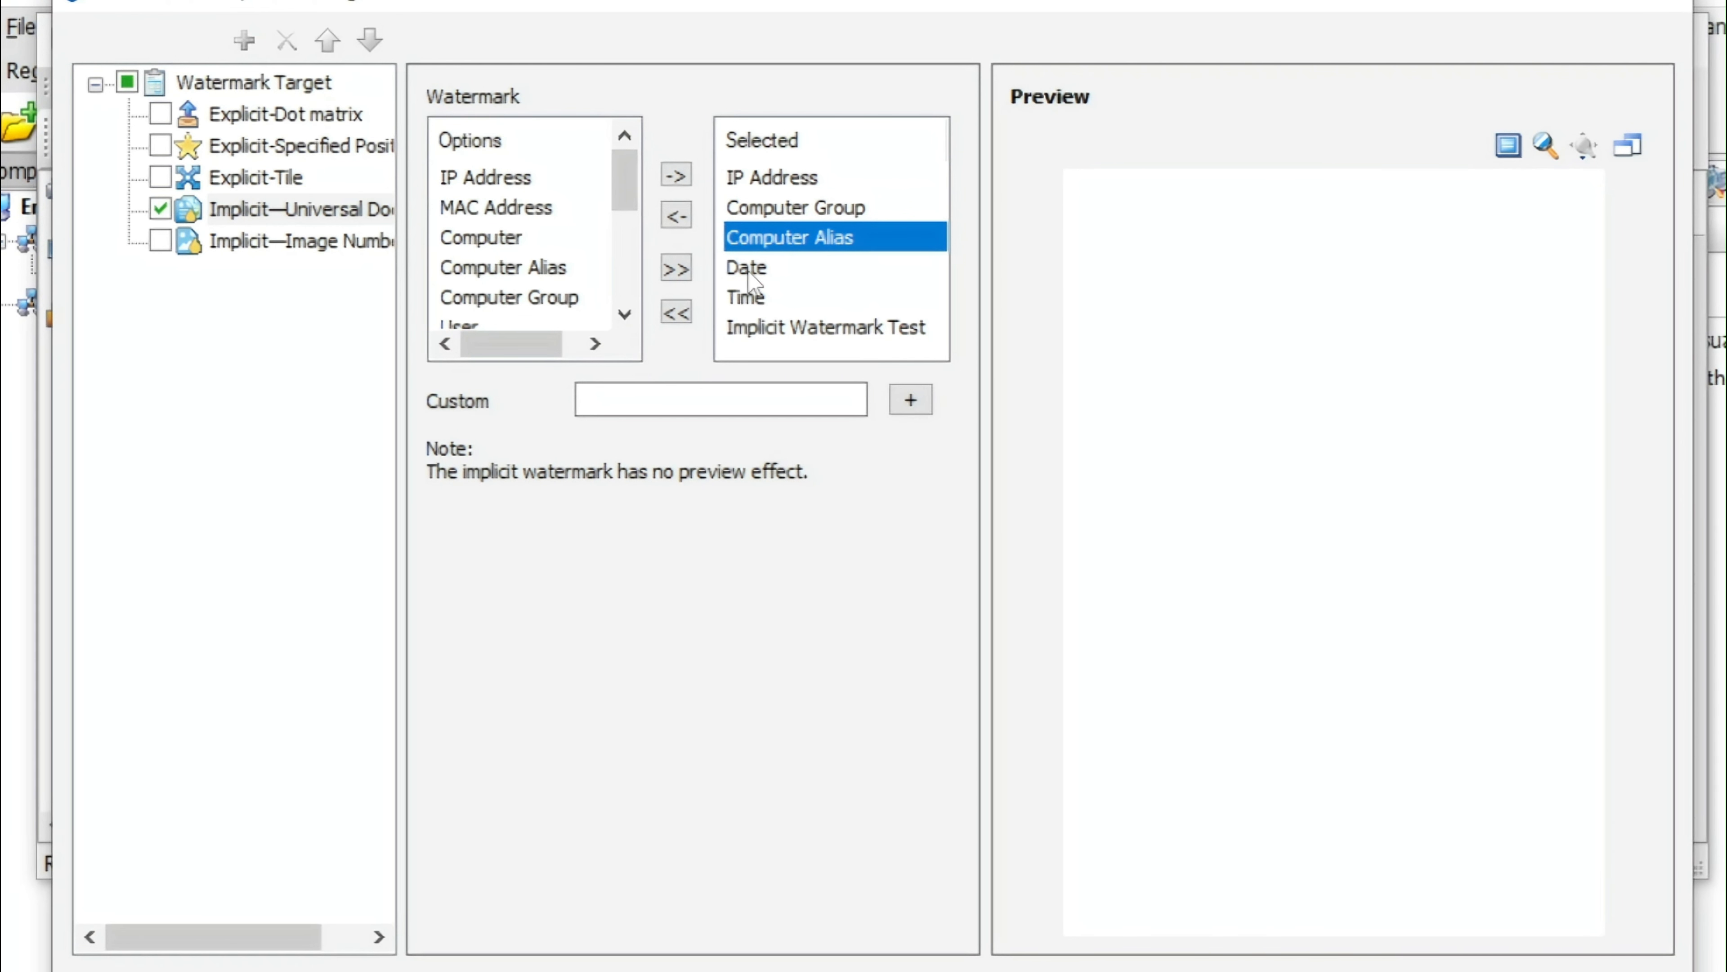
pyautogui.click(751, 268)
pyautogui.click(755, 298)
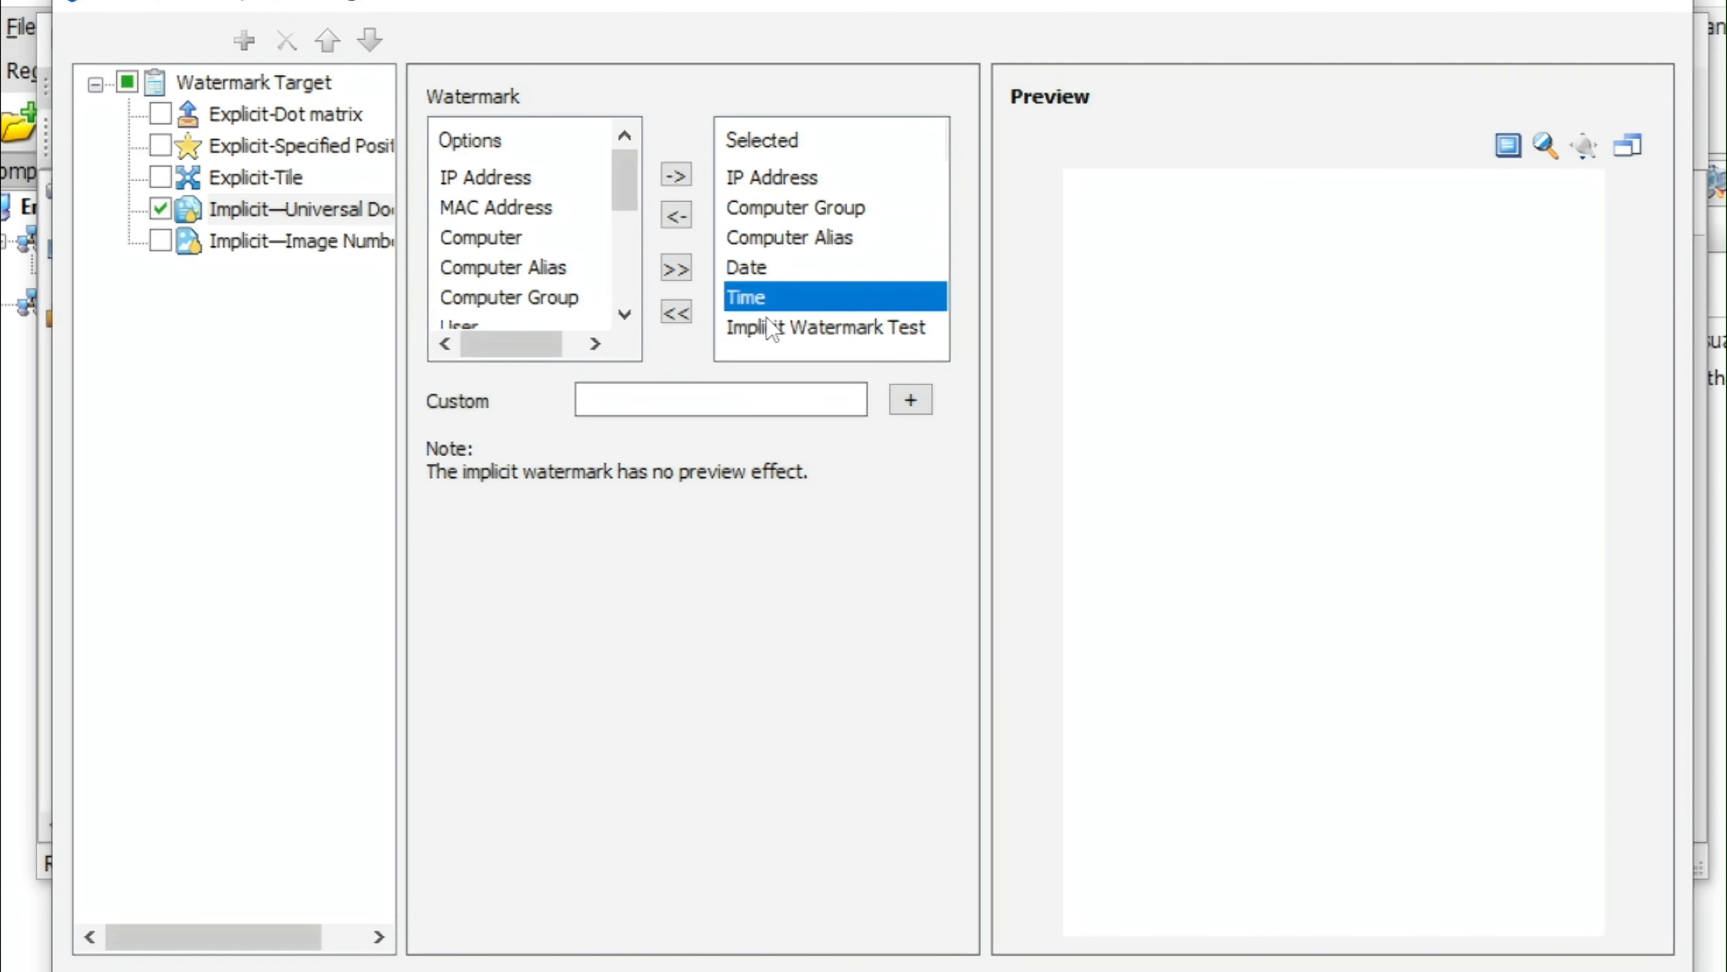
pyautogui.click(770, 328)
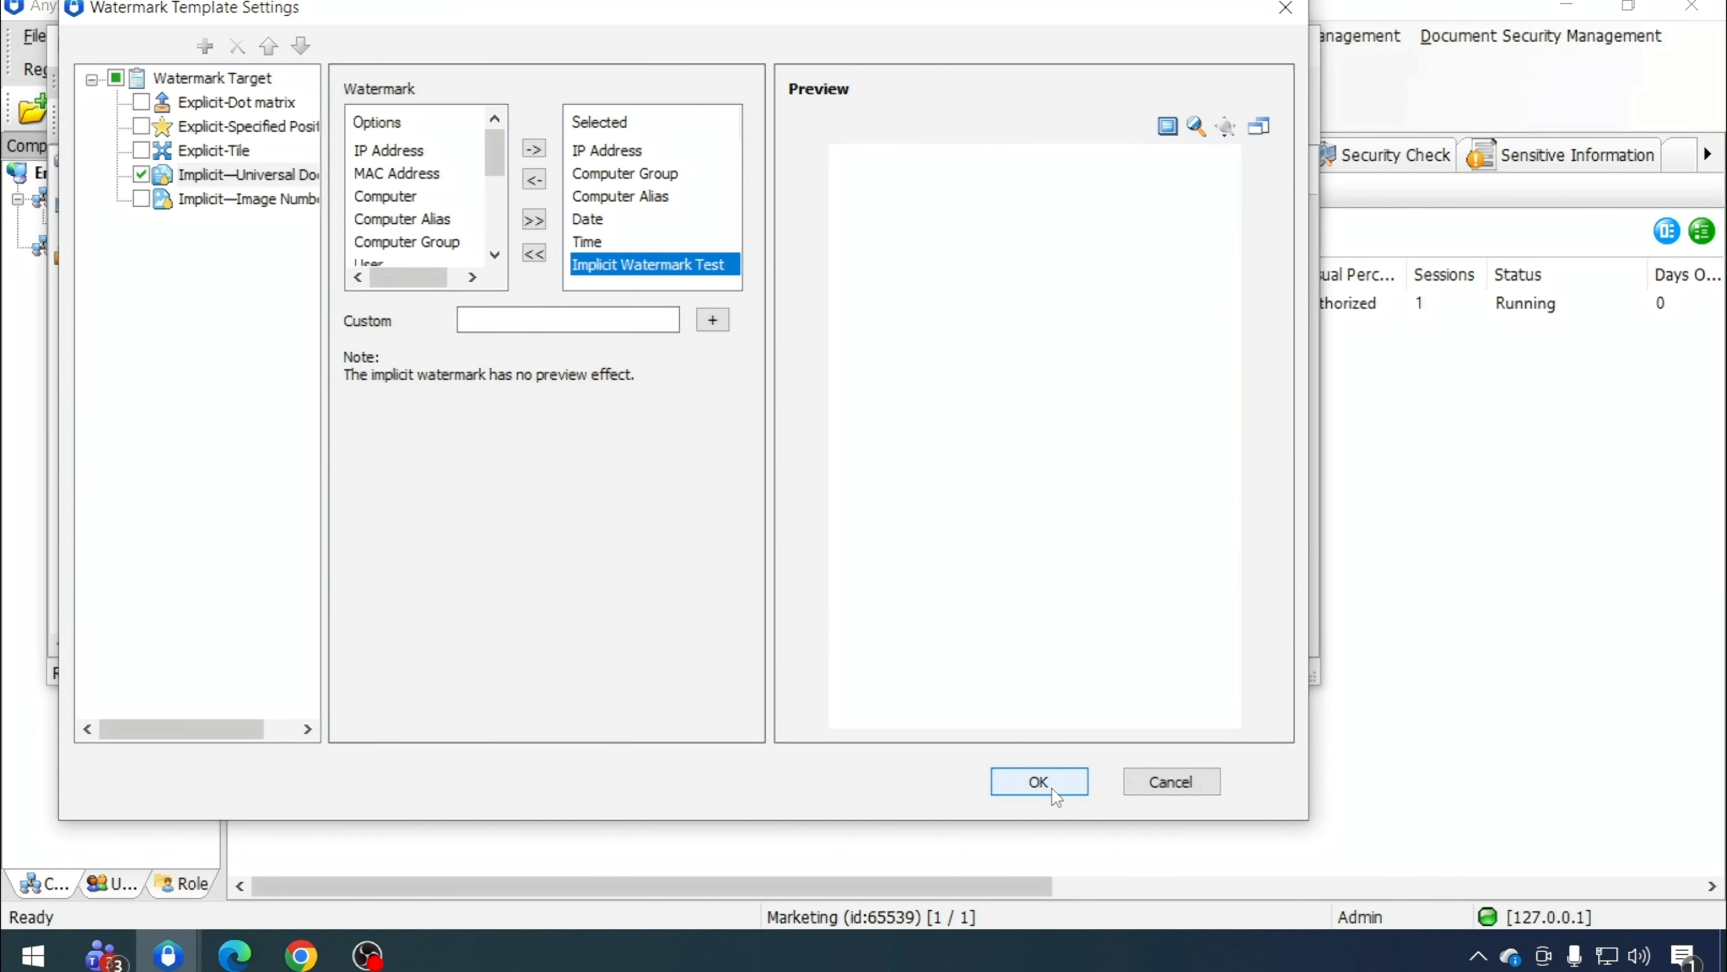
pyautogui.click(1269, 953)
pyautogui.click(1289, 46)
# Open the Circulation Traceability Policy list and review its policy's properties
pyautogui.click(1707, 154)
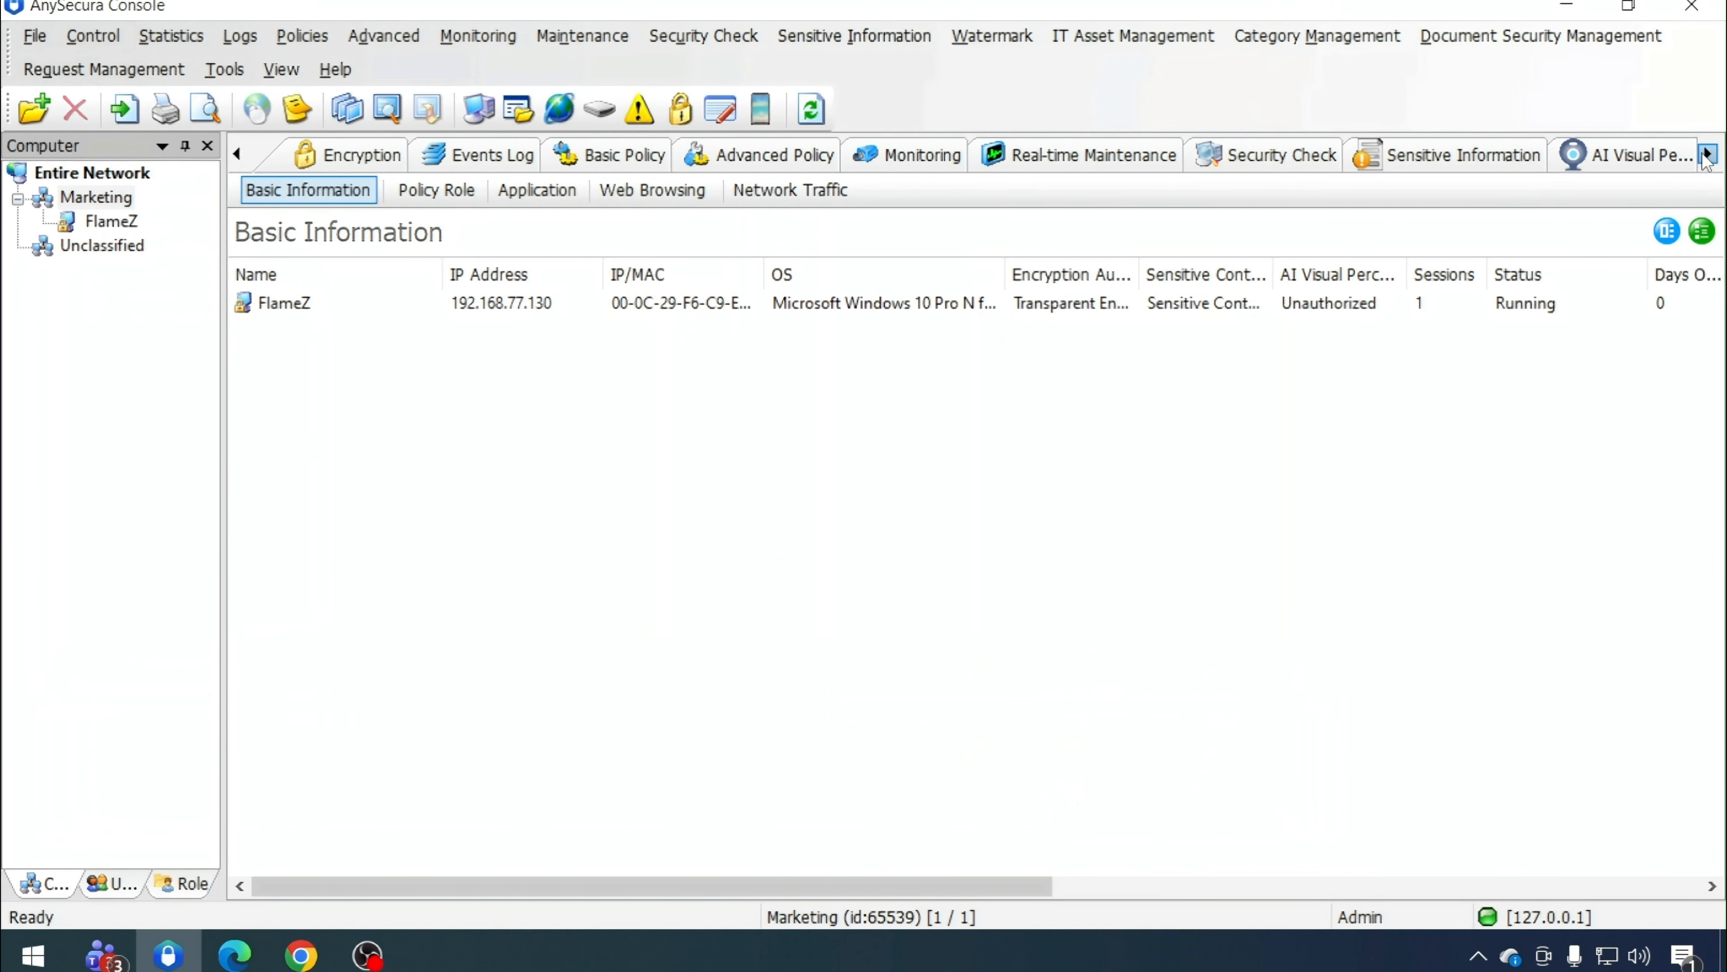
pyautogui.click(1707, 154)
pyautogui.click(1707, 154)
pyautogui.click(1557, 154)
pyautogui.click(690, 293)
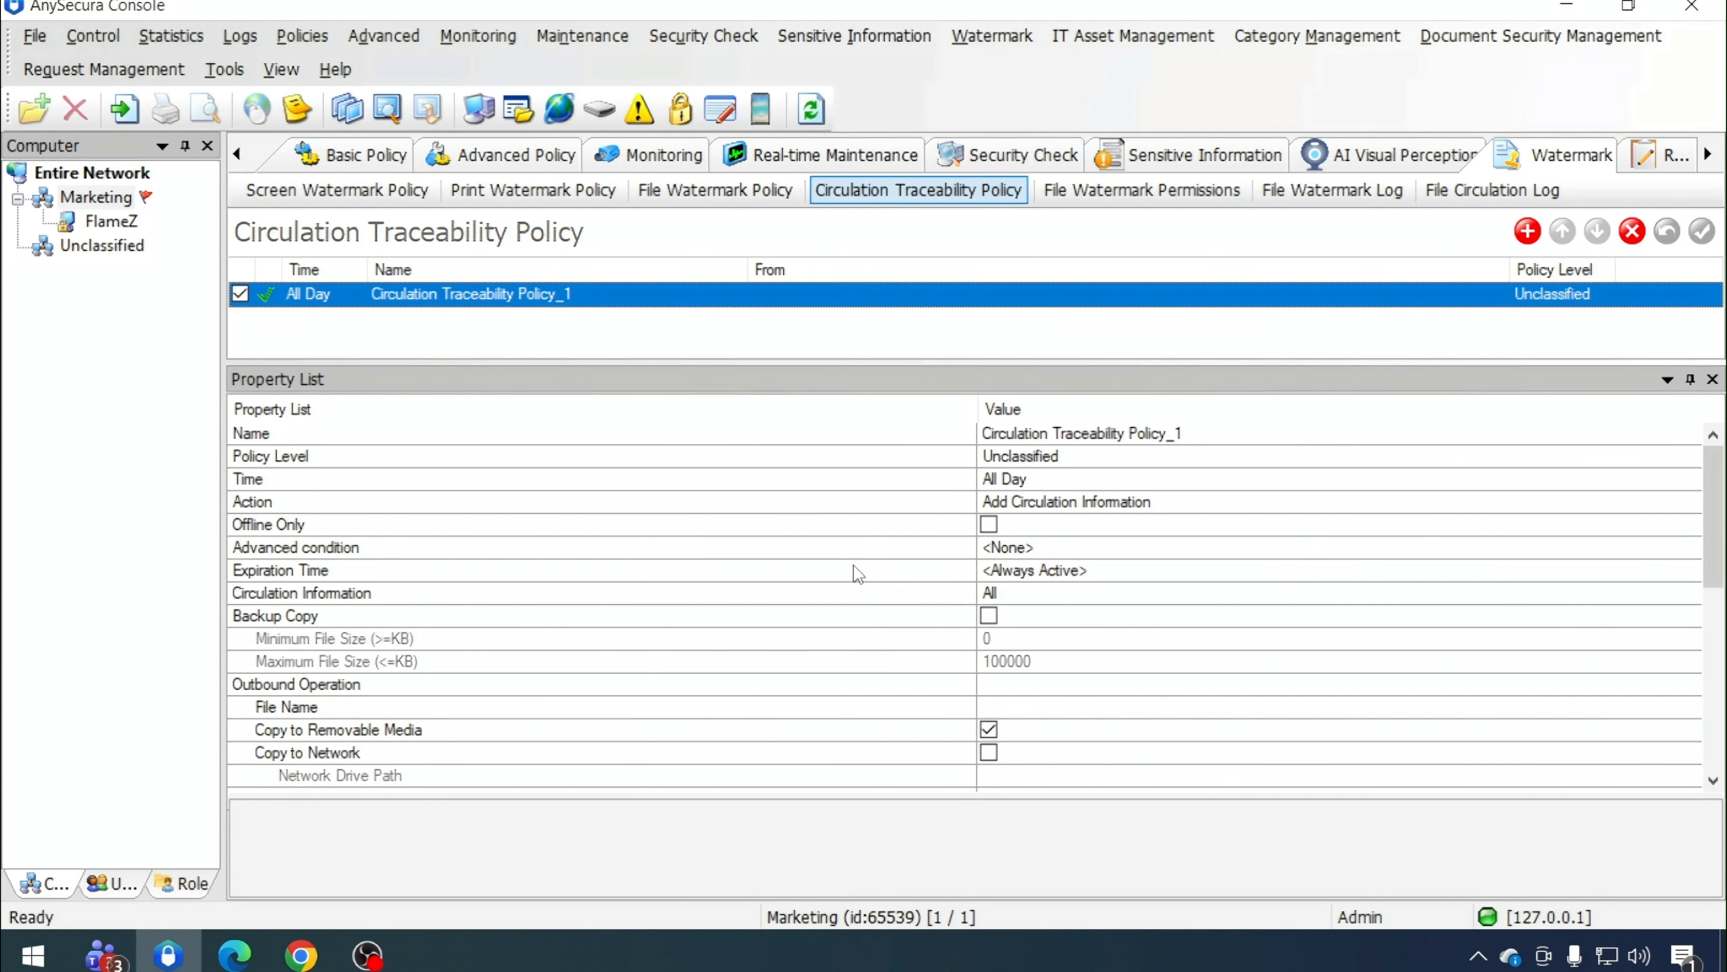
pyautogui.scroll(-3, 920, 639)
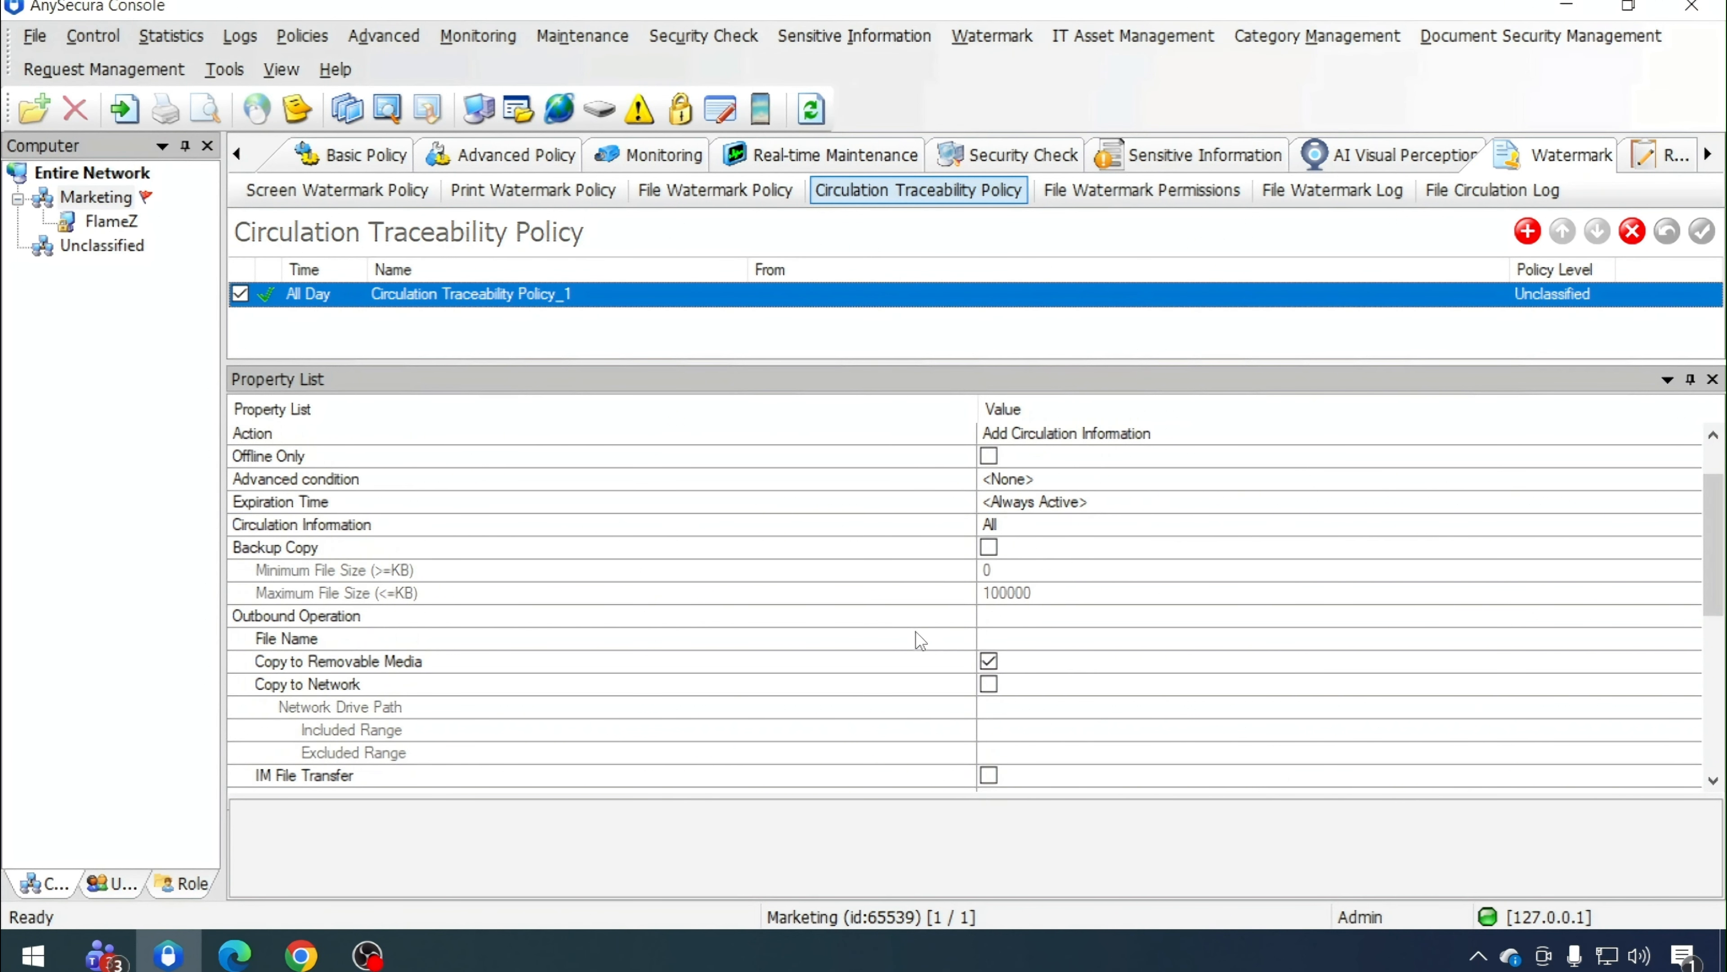
# Add a new policy to the File Watermark Policy list
pyautogui.click(718, 194)
pyautogui.click(1527, 231)
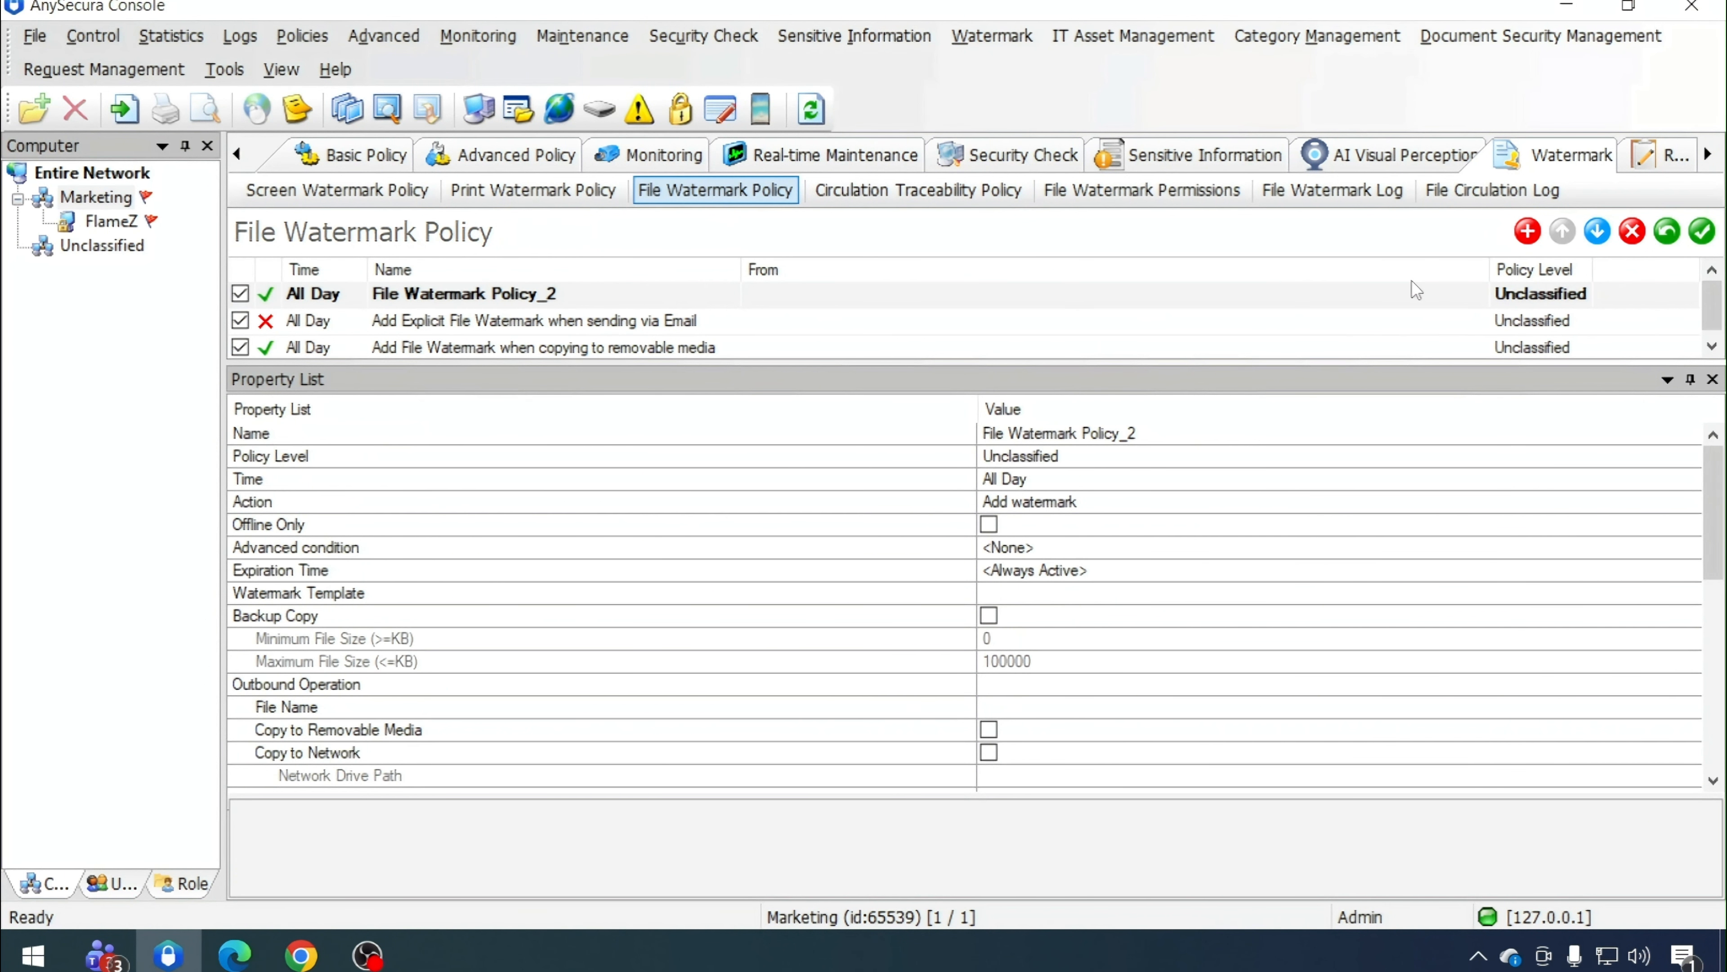
pyautogui.click(585, 317)
pyautogui.moveTo(1327, 437); pyautogui.dragTo(946, 433)
pyautogui.hotkey('ctrl', 'c')
pyautogui.click(536, 297)
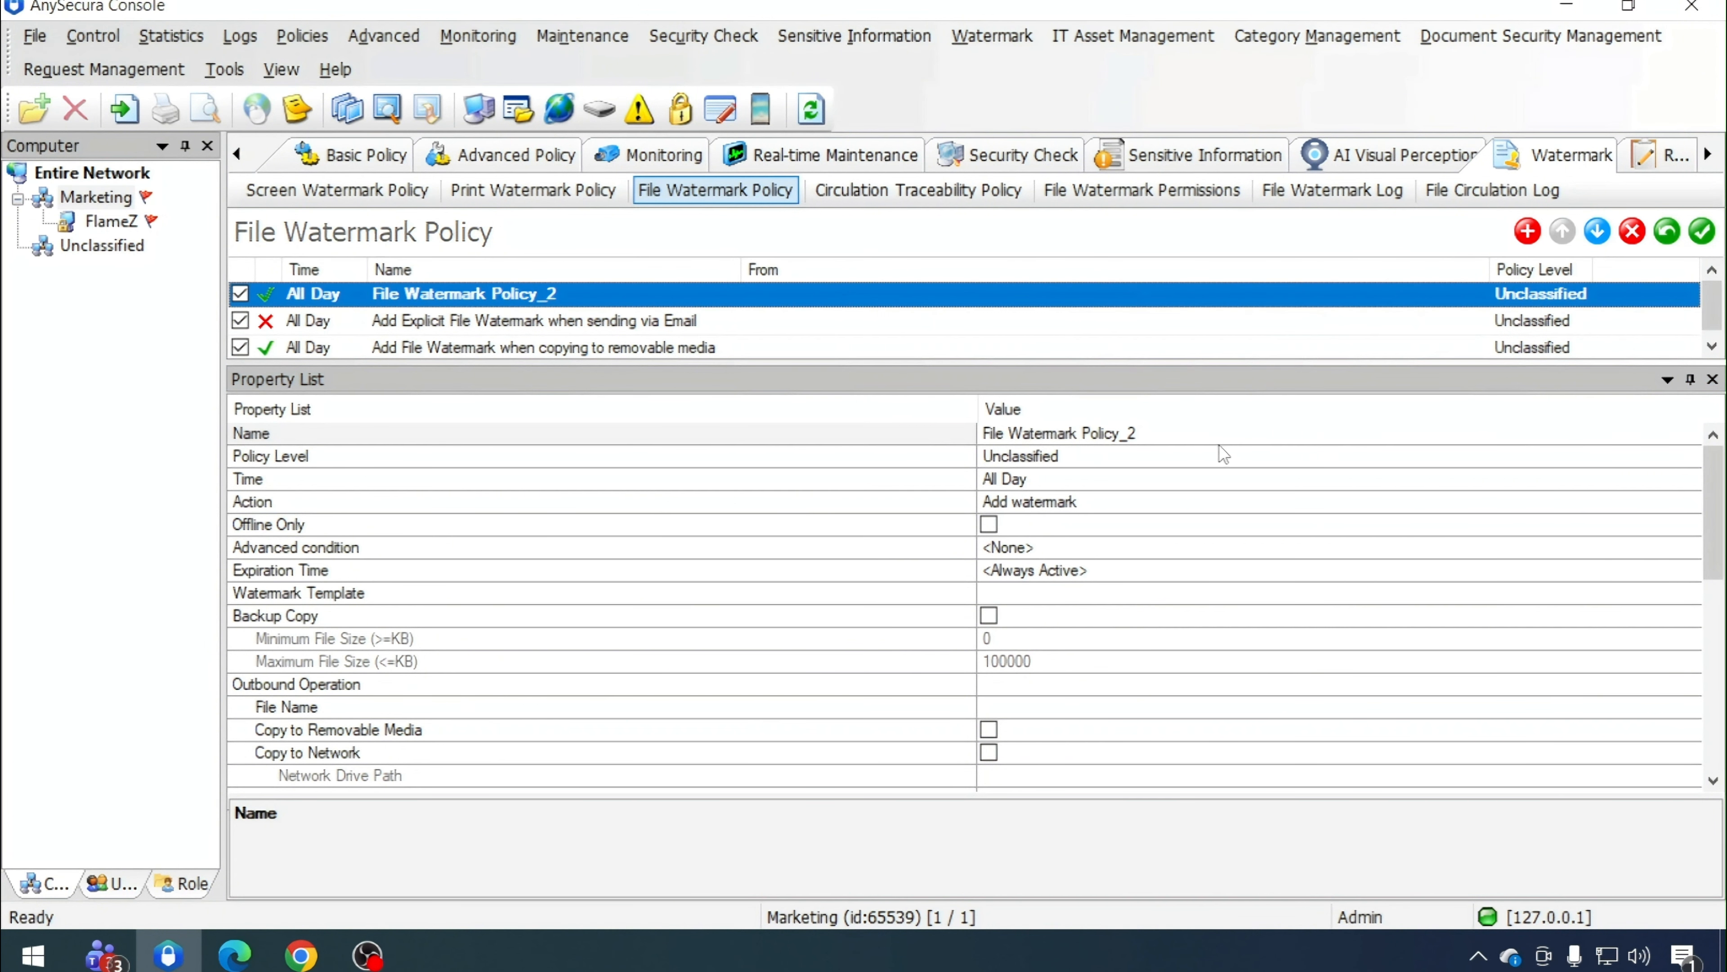
# Name the new file watermark policy "Add Implicit File Watermark when sending via Email"
pyautogui.click(868, 433)
pyautogui.hotkey('ctrl', 'v')
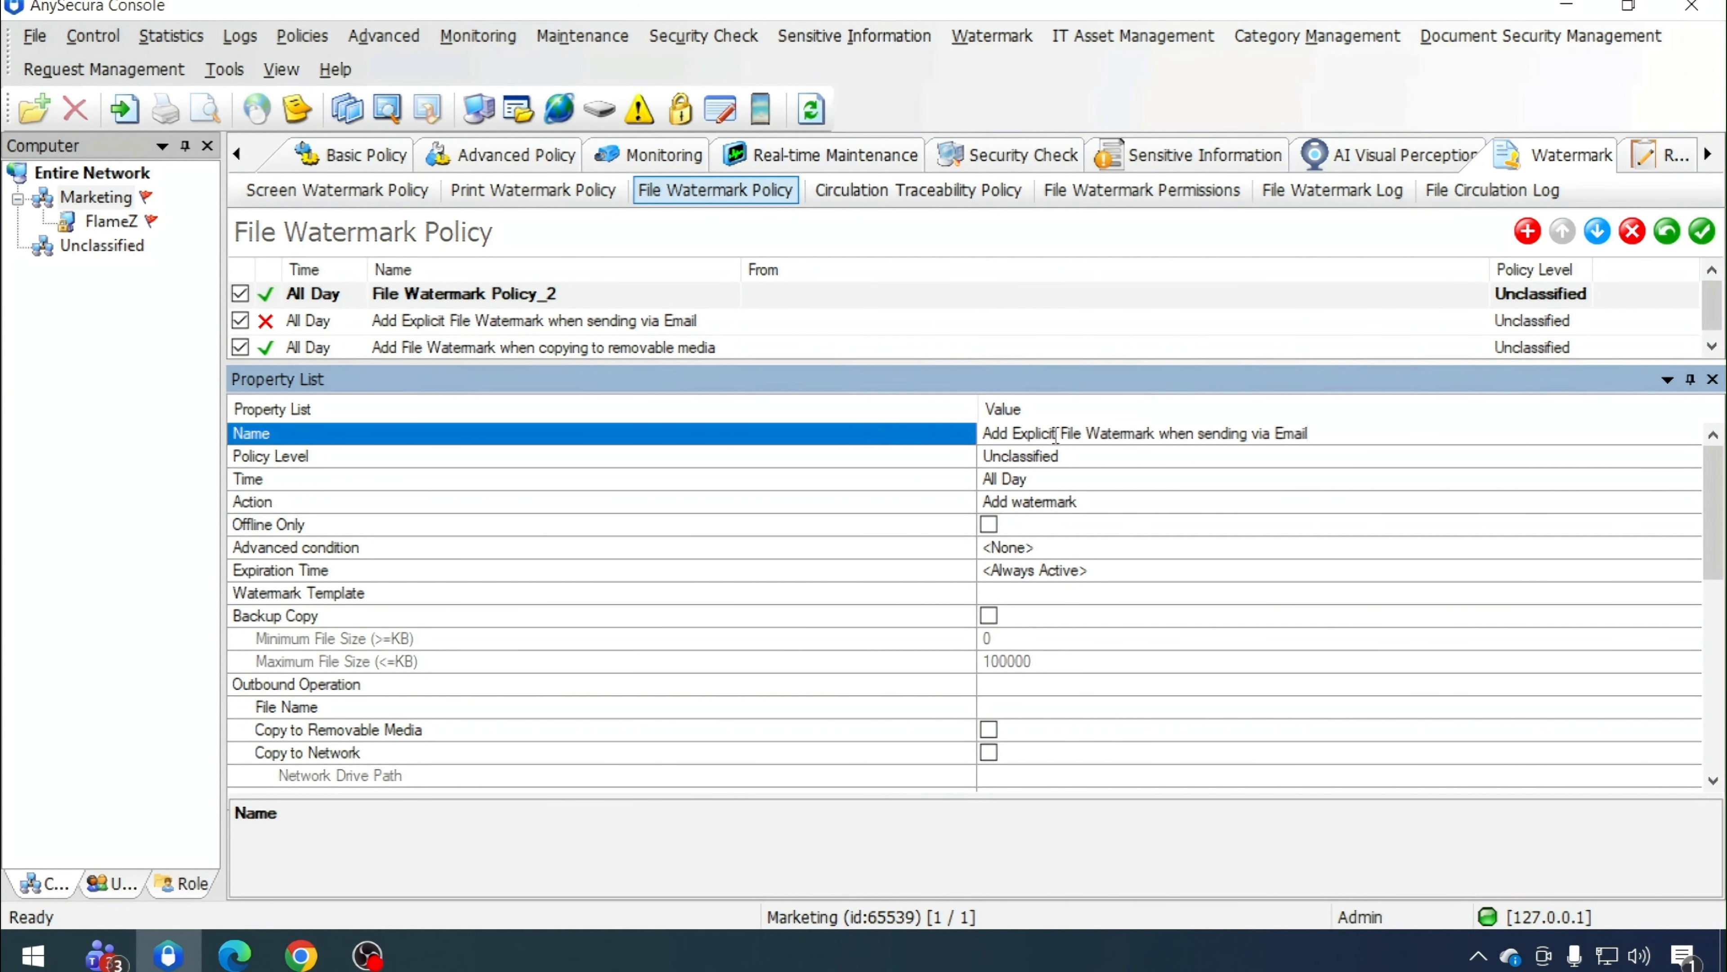
pyautogui.click(1028, 435)
pyautogui.press('BackSpace')
pyautogui.press('BackSpace')
pyautogui.write('Im')
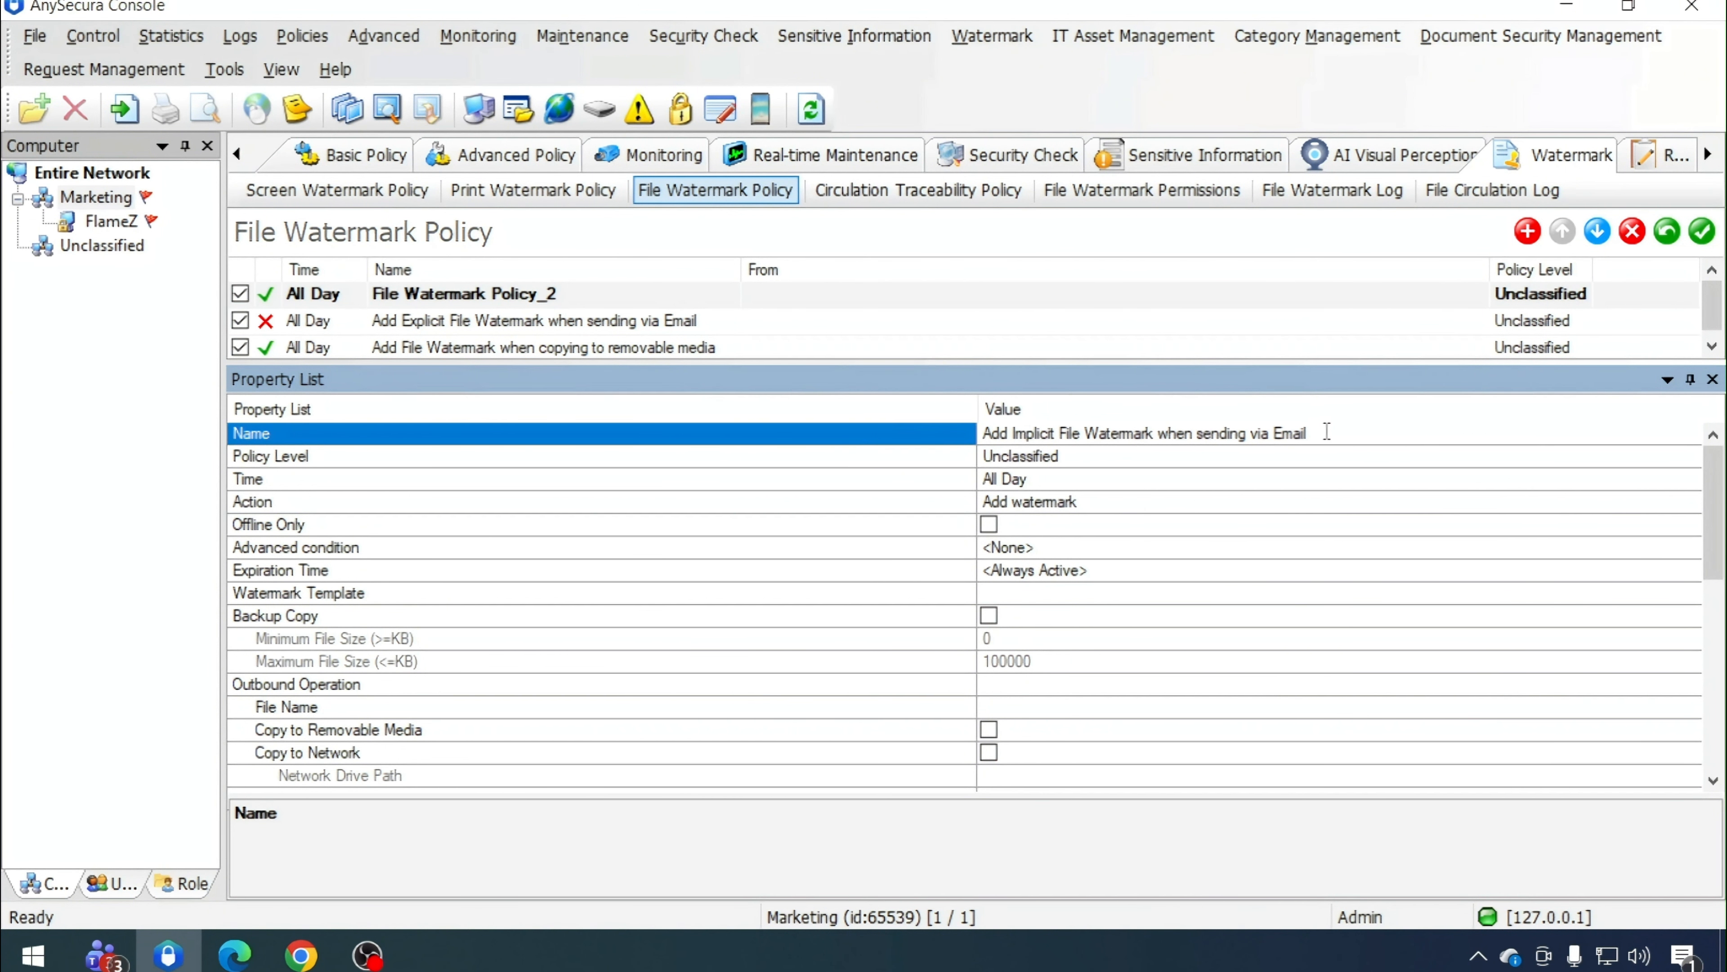
# Enable the Send Email and Upload File outbound operations for the policy
pyautogui.scroll(-1, 1085, 548)
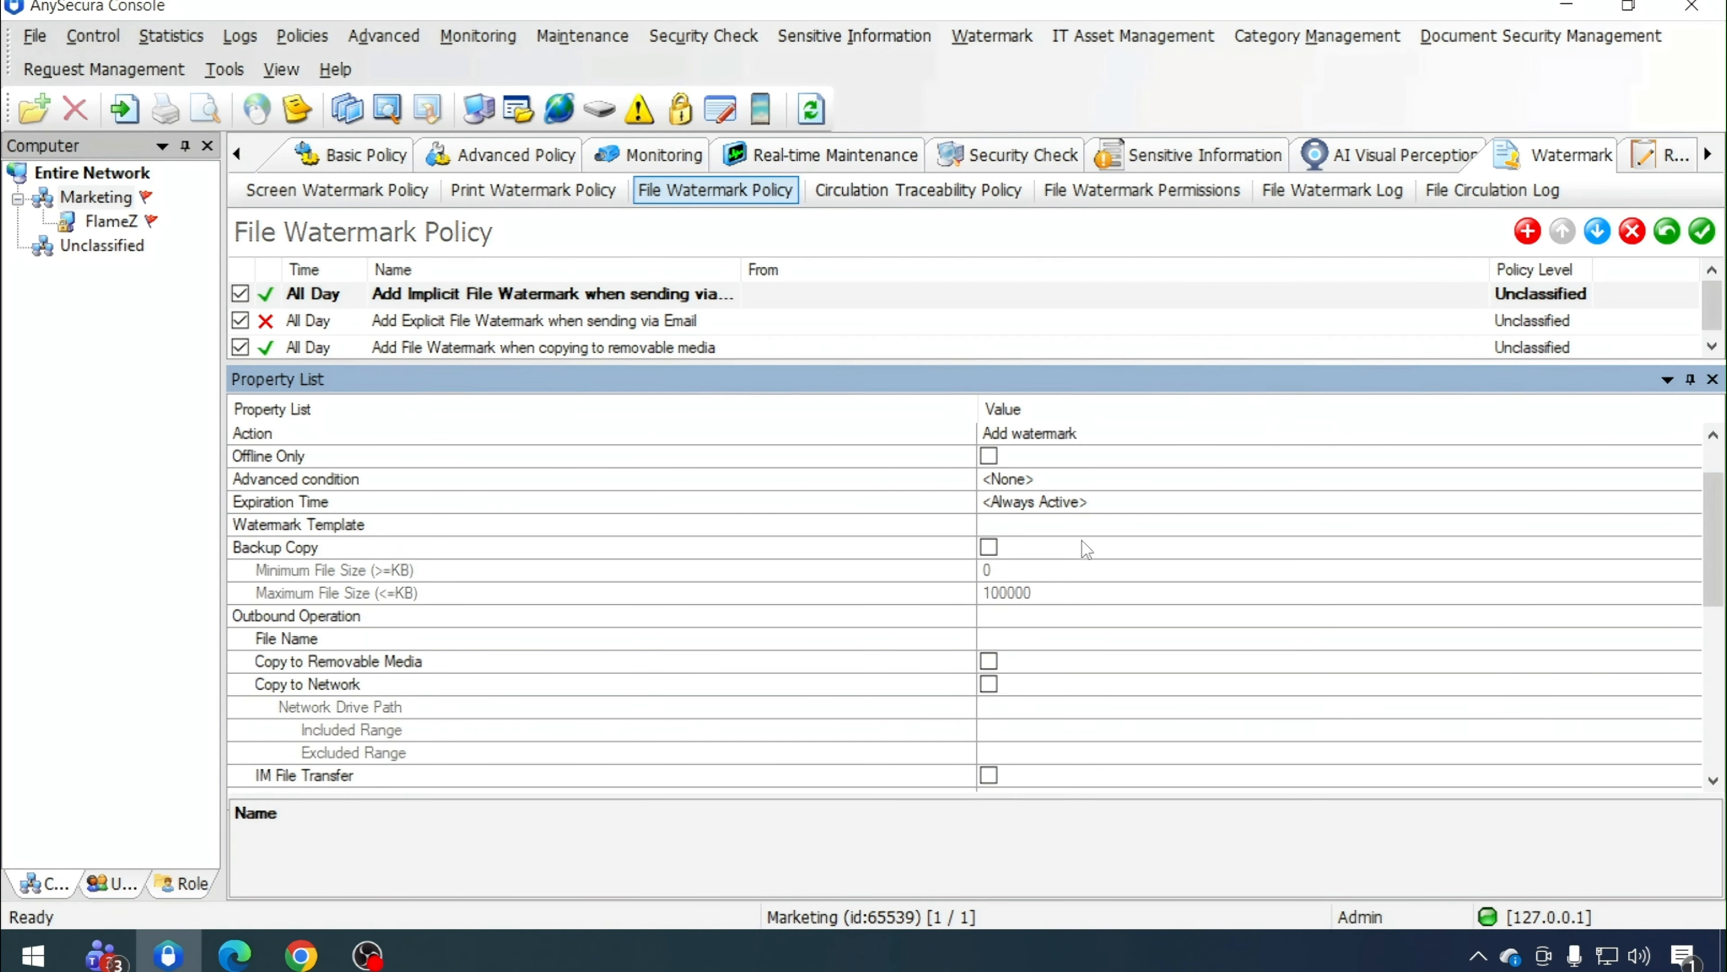
pyautogui.scroll(-1, 1081, 551)
pyautogui.scroll(-4, 1015, 570)
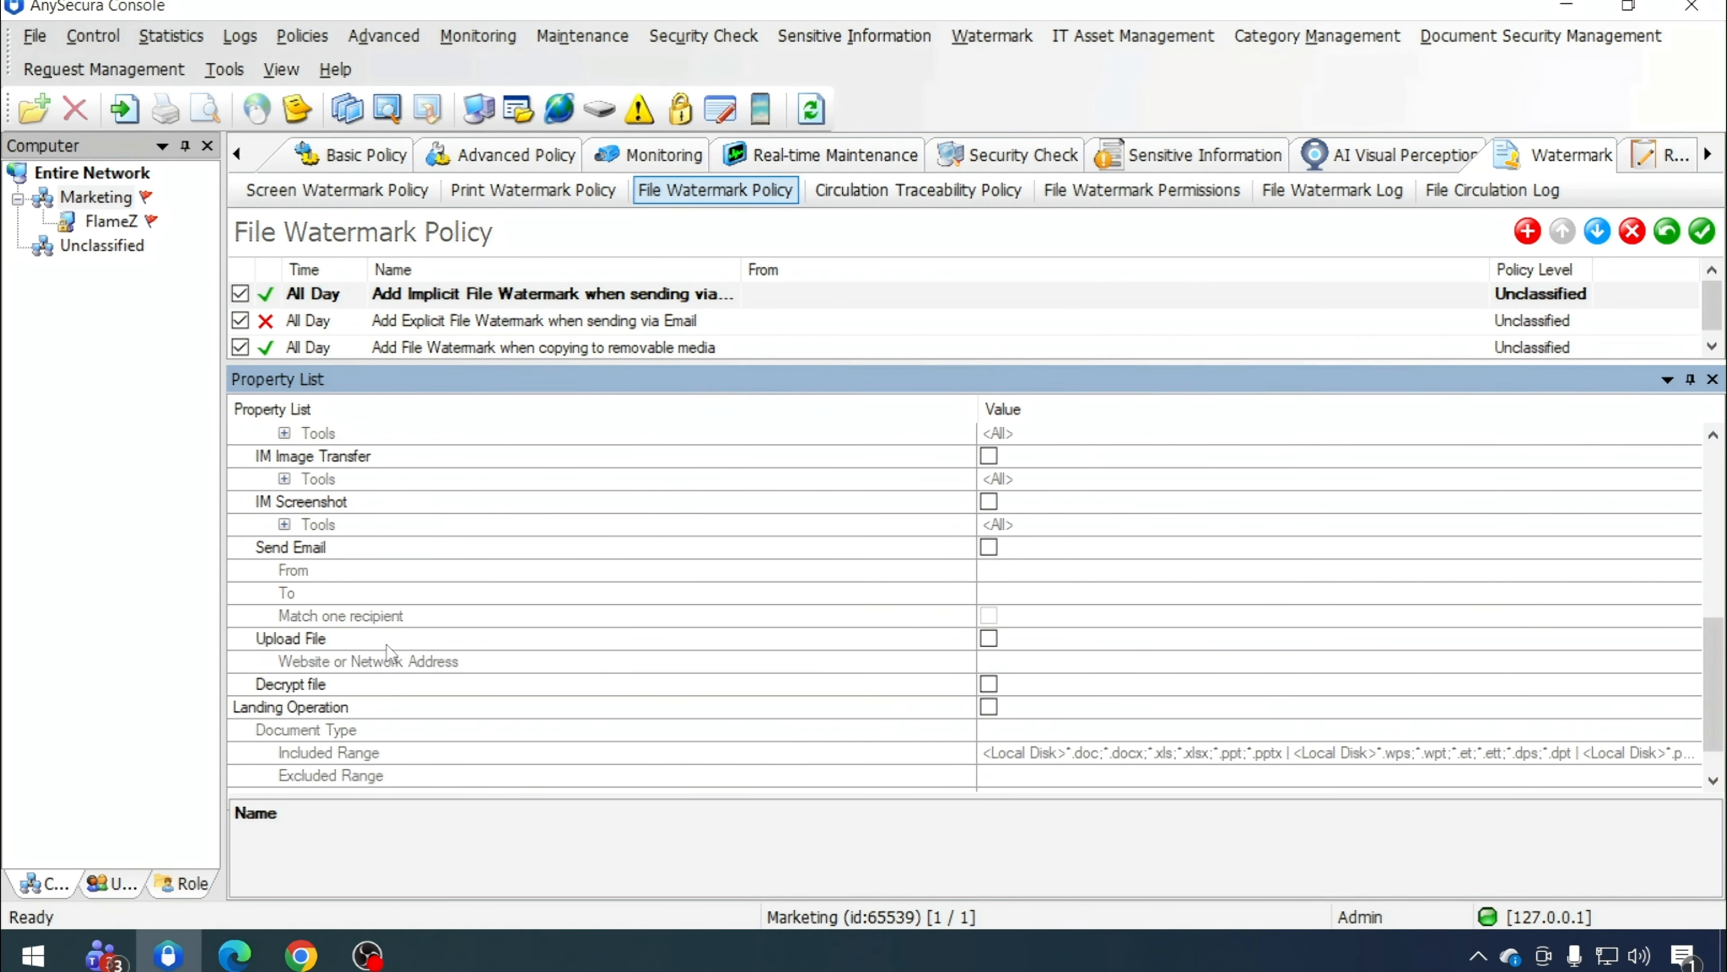
pyautogui.click(993, 548)
pyautogui.click(992, 637)
pyautogui.scroll(3, 993, 633)
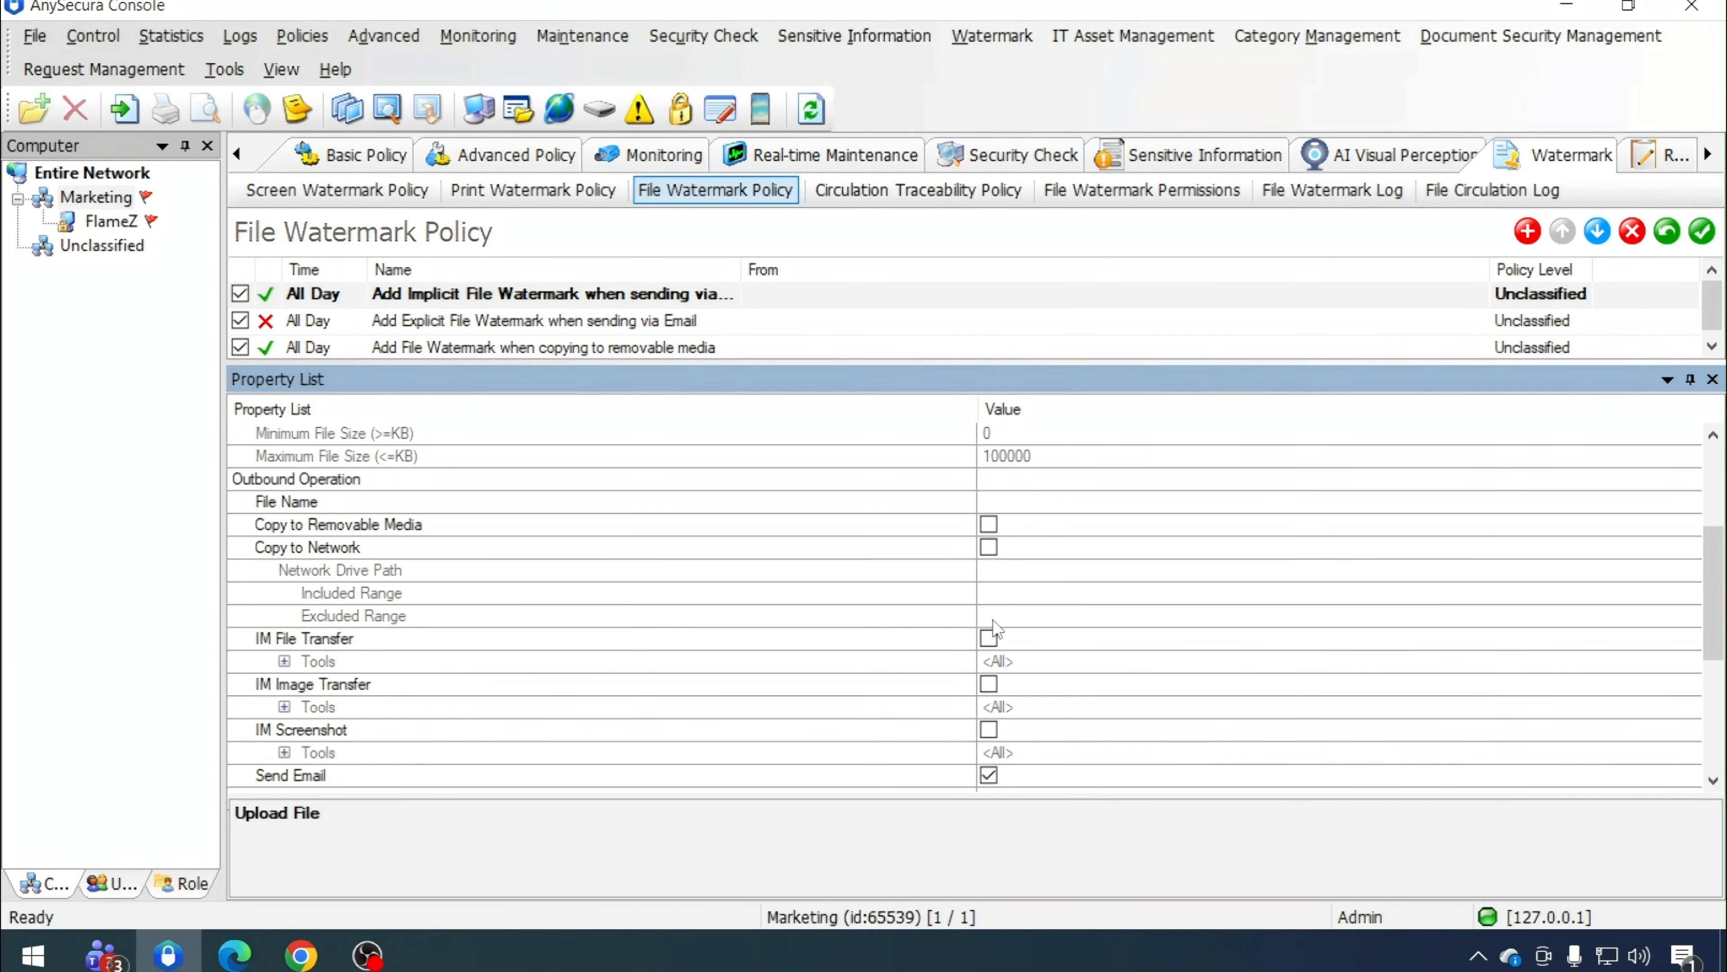
pyautogui.scroll(3, 995, 629)
# Assign the Implicit File Watermark for Universal Document template to the policy and save the policy list
pyautogui.click(1549, 592)
pyautogui.click(1692, 594)
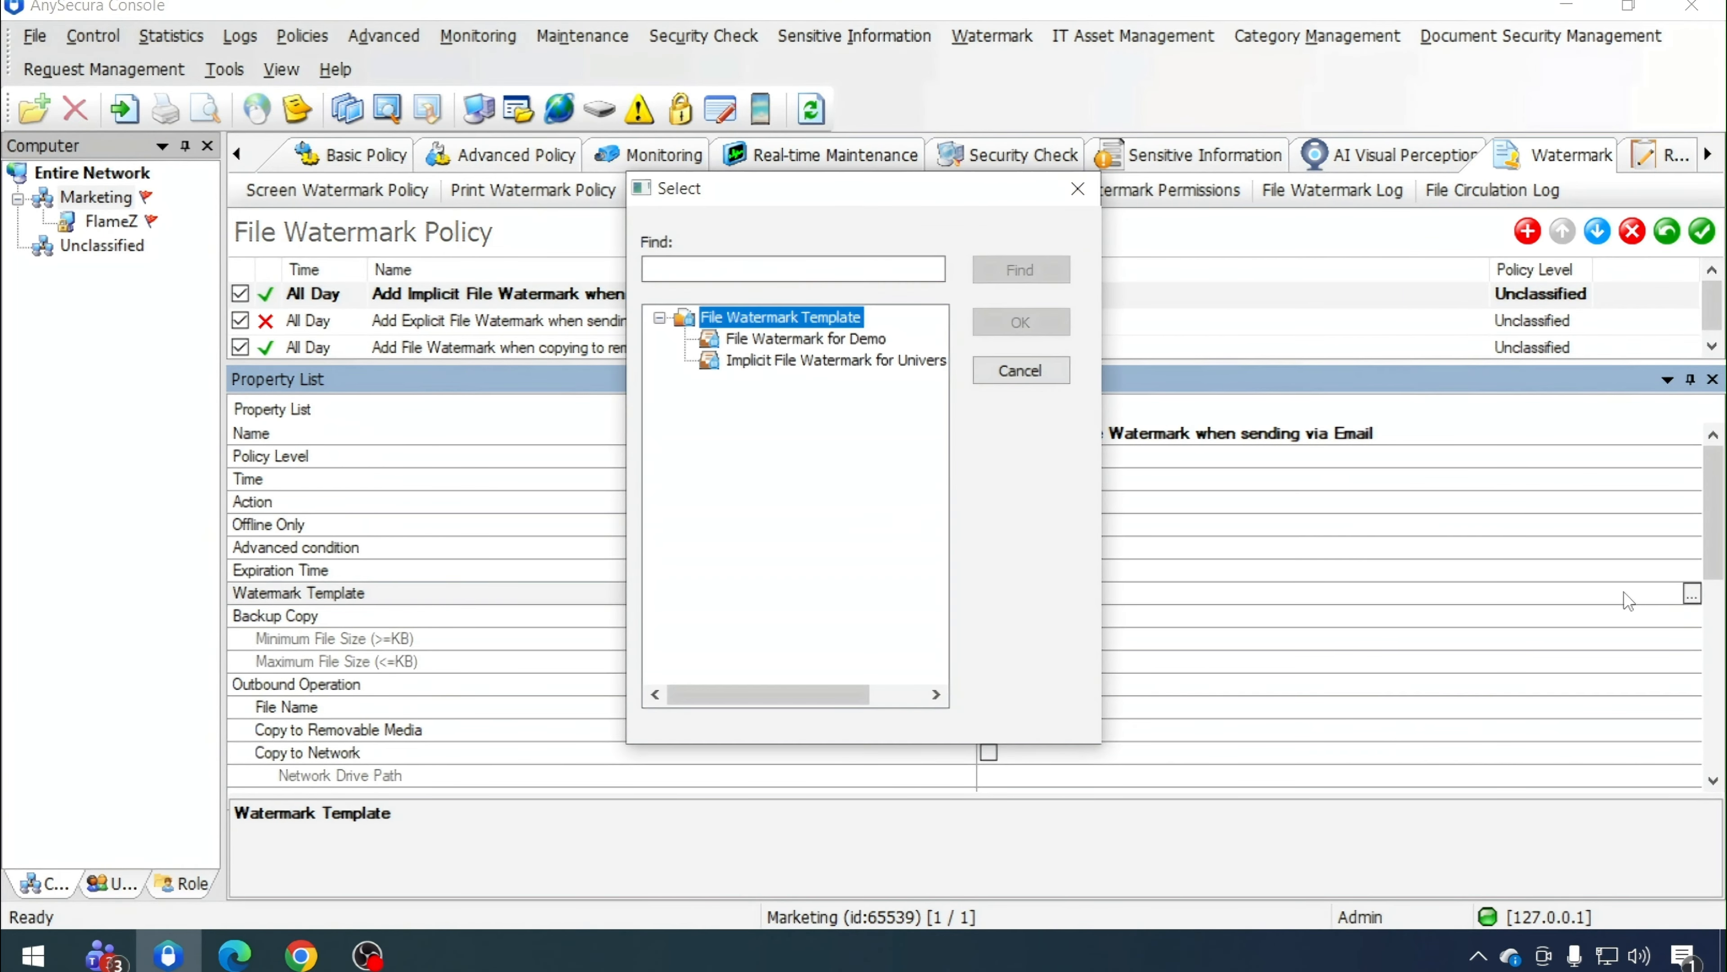
pyautogui.click(780, 363)
pyautogui.click(1025, 319)
pyautogui.scroll(-3, 1155, 679)
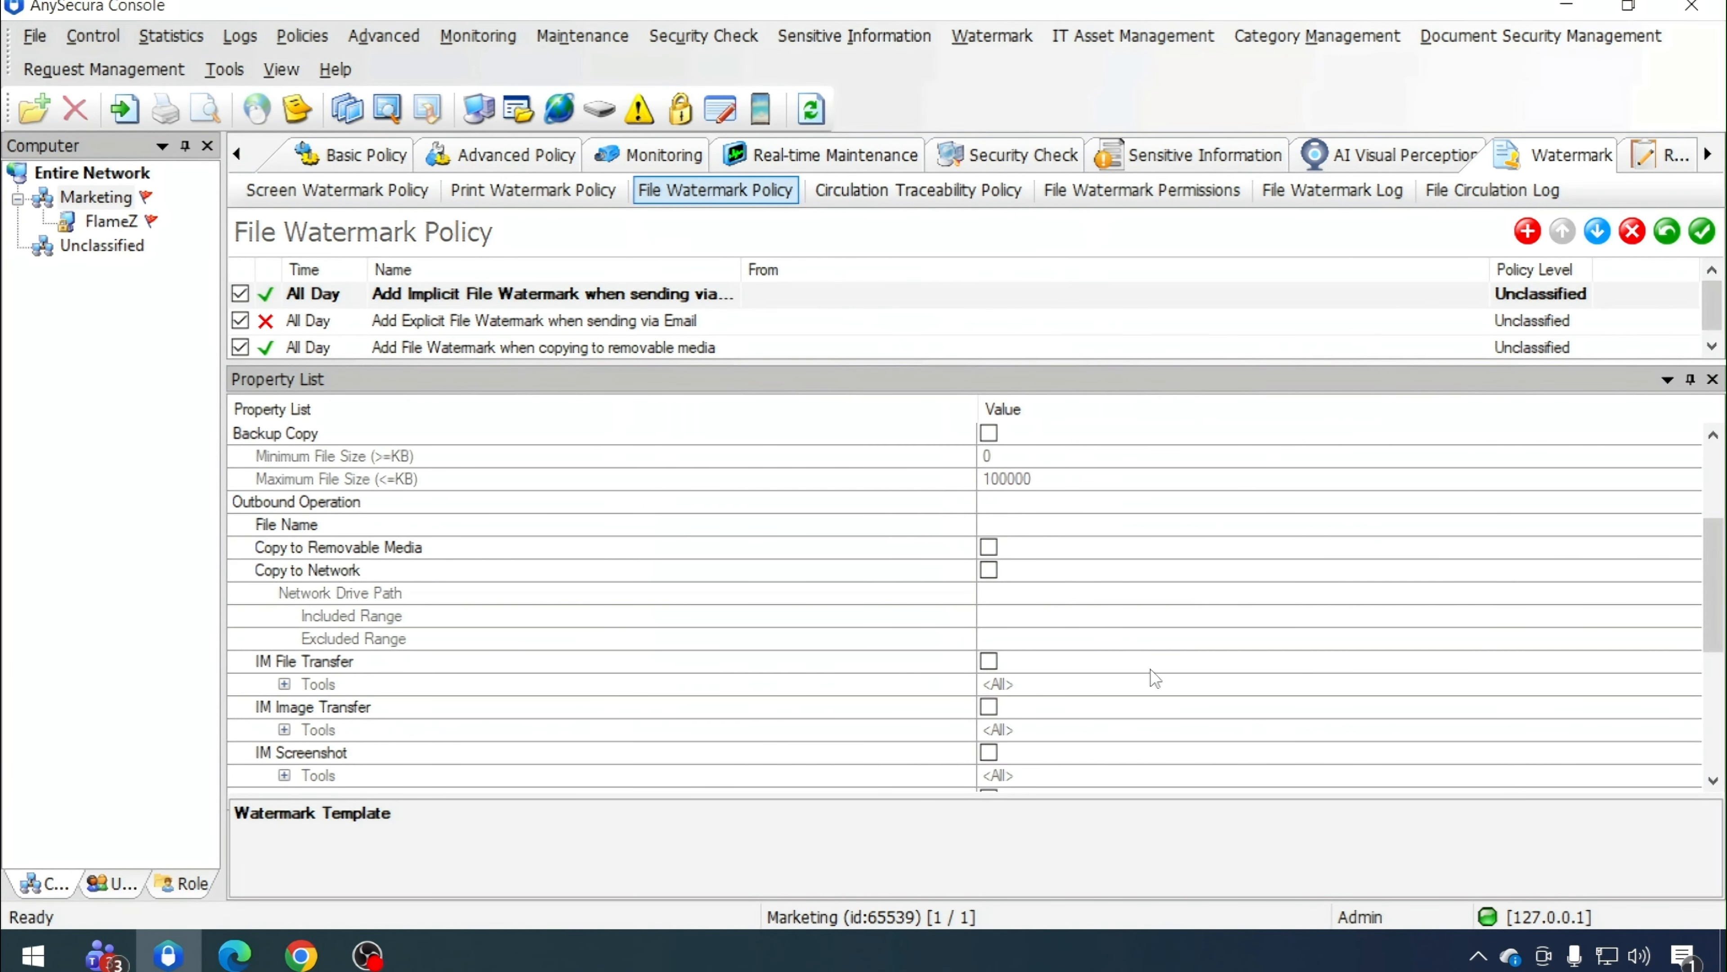
pyautogui.scroll(-5, 1155, 678)
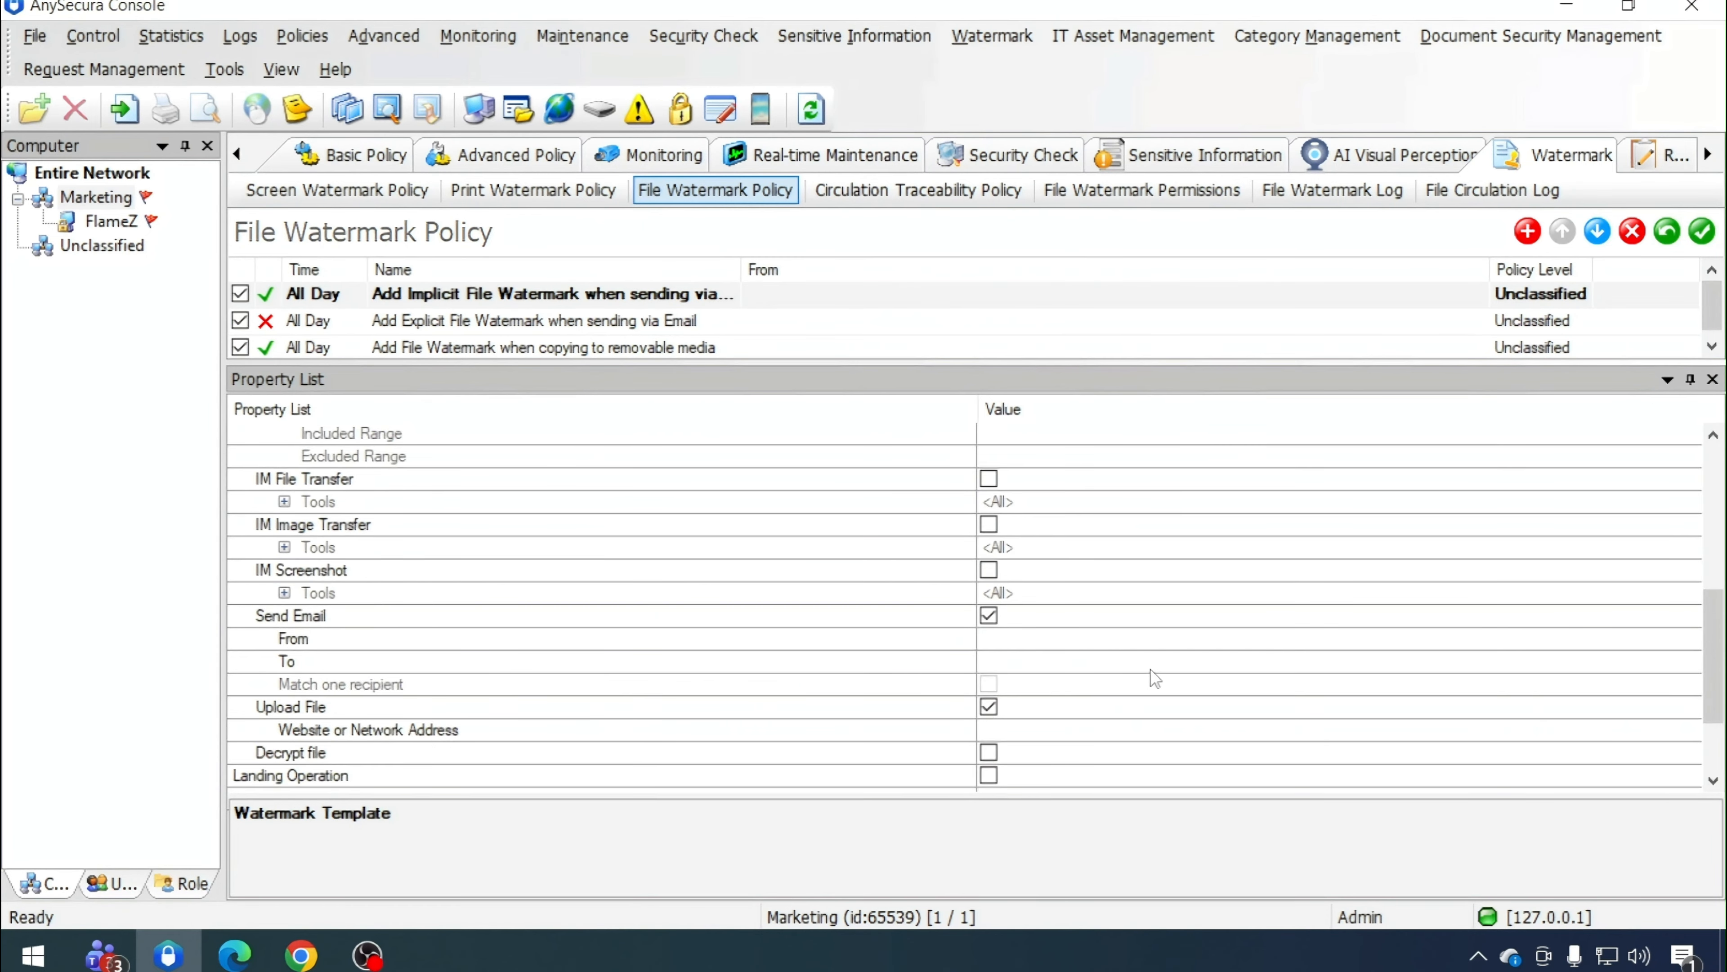
pyautogui.click(1709, 230)
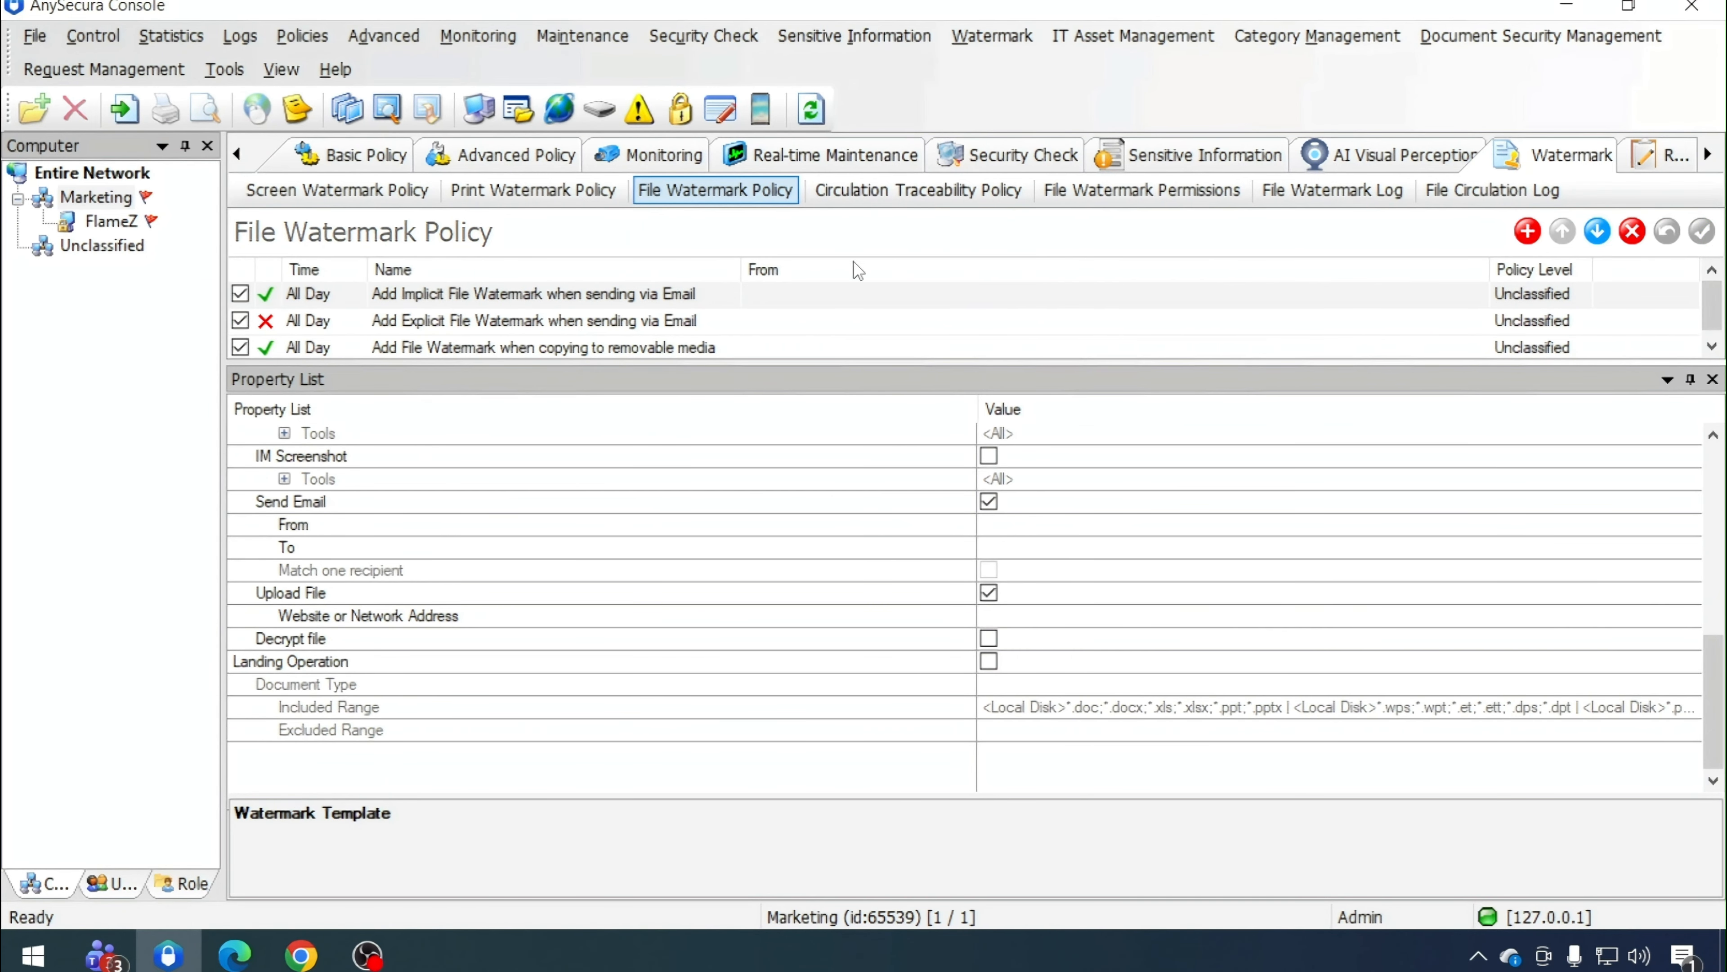
pyautogui.click(481, 298)
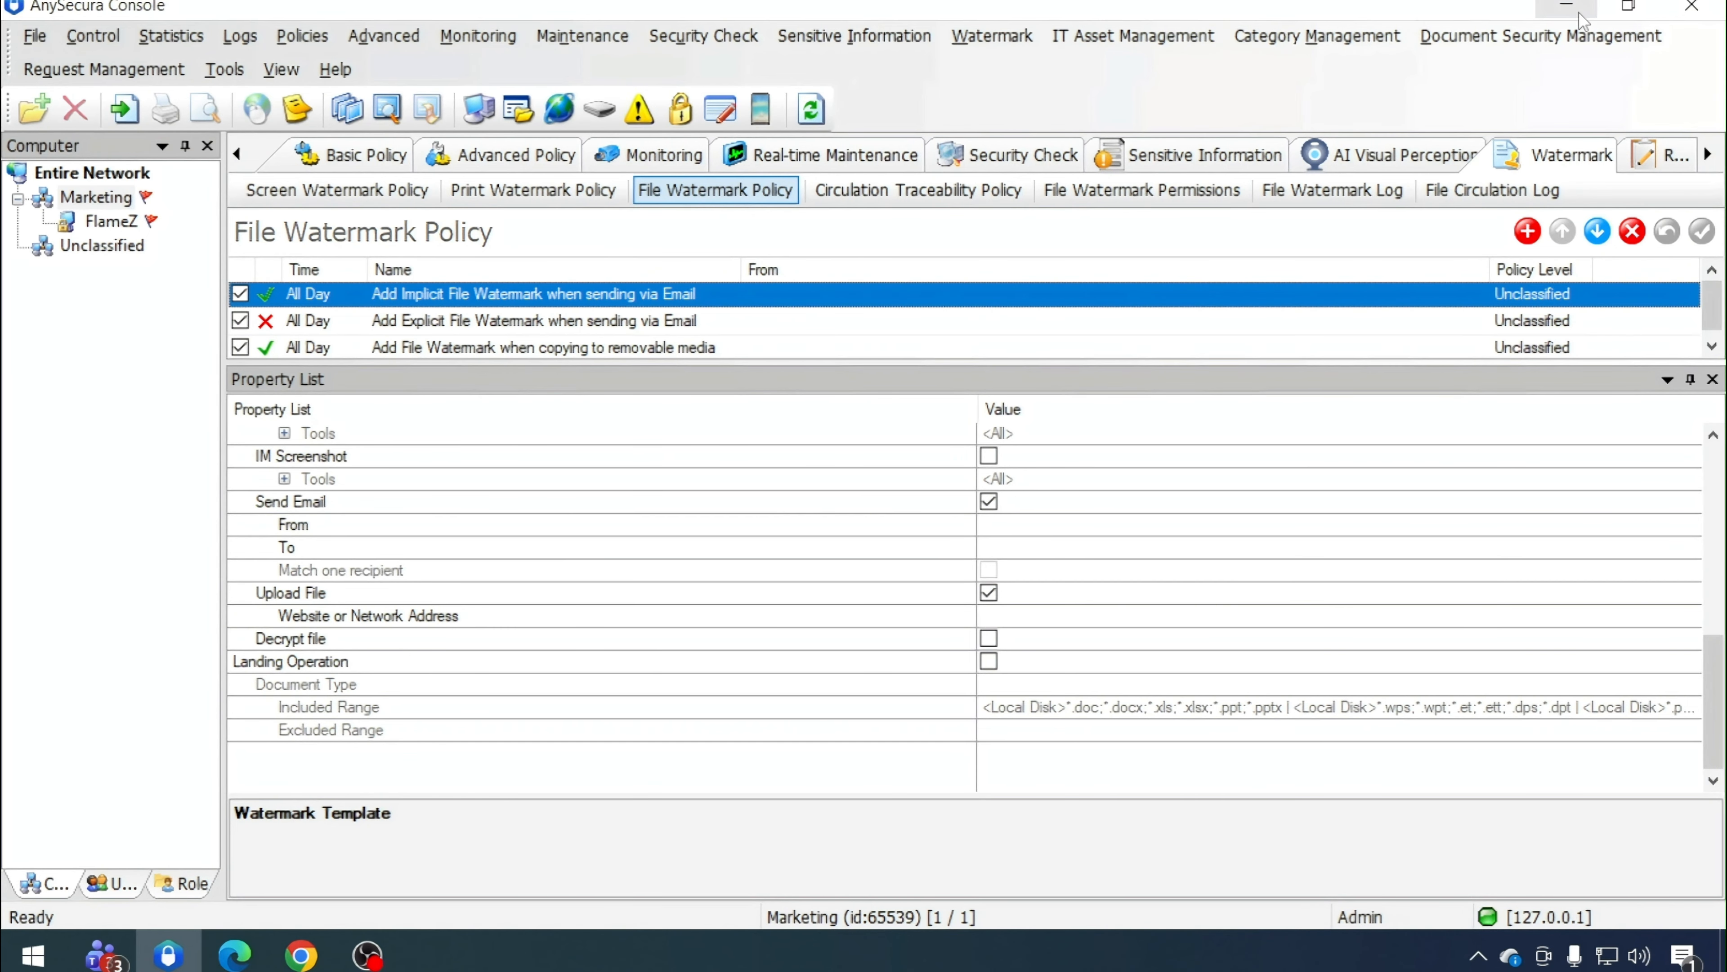
pyautogui.click(1567, 5)
pyautogui.rightClick(1300, 187)
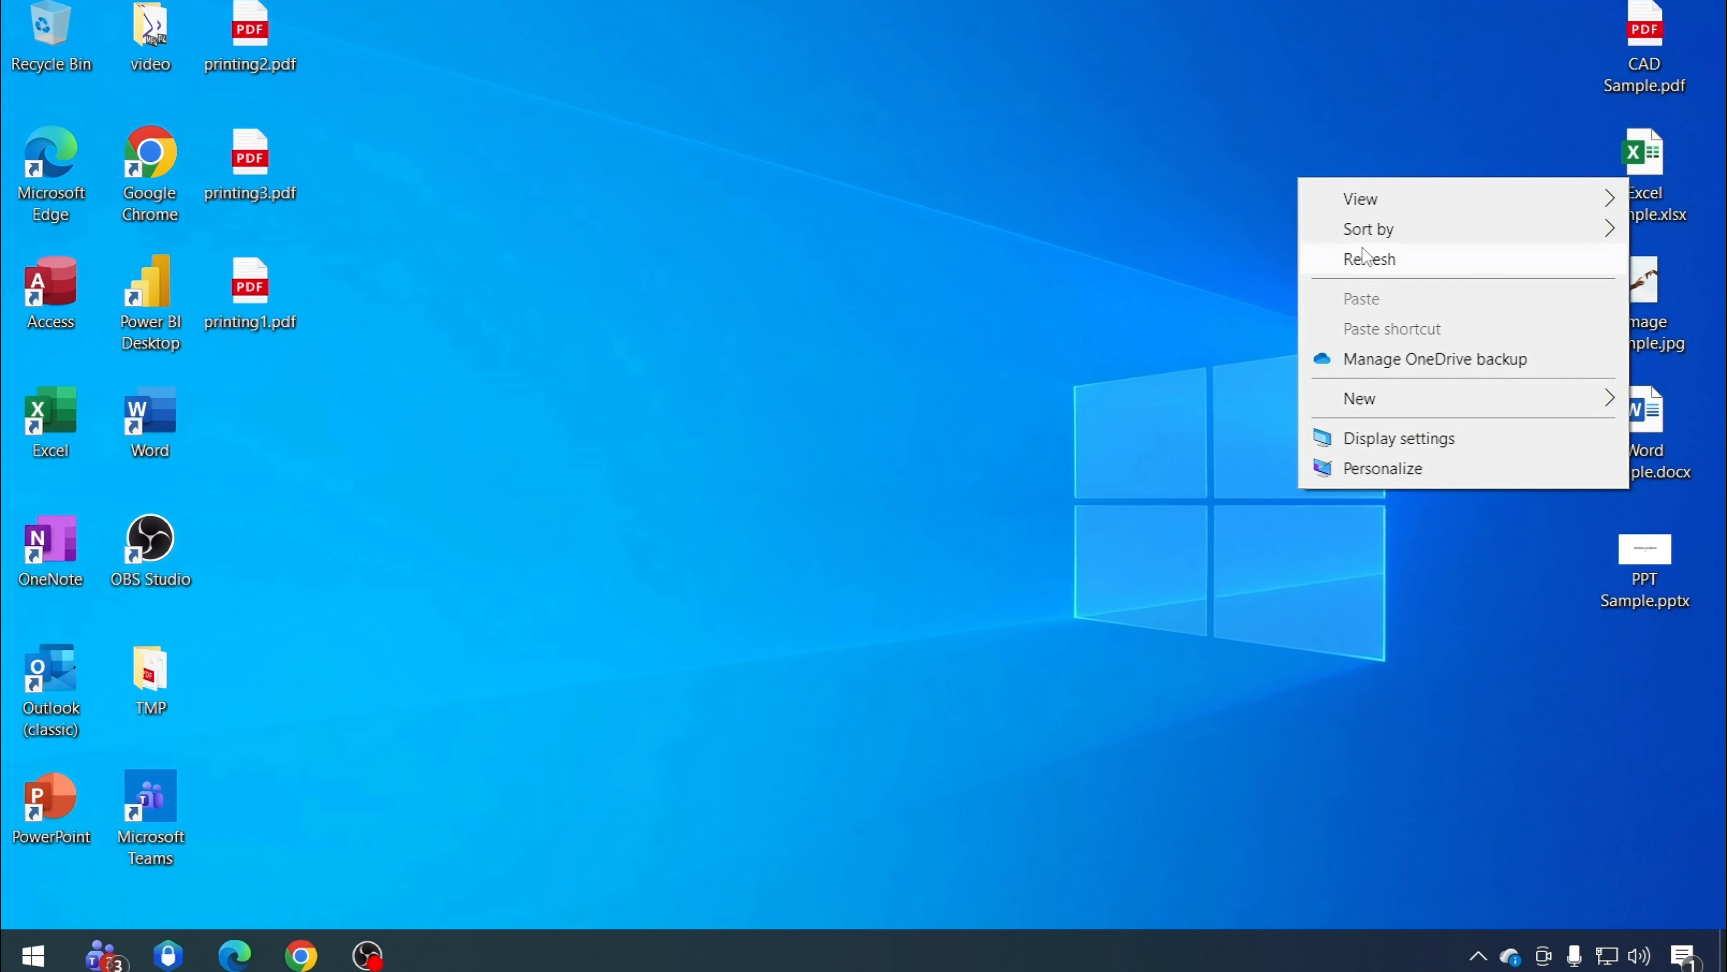
pyautogui.click(1367, 255)
# Preview CAD Sample.pdf from the desktop, close it, and switch to the Gmail inbox in Chrome
pyautogui.doubleClick(1649, 60)
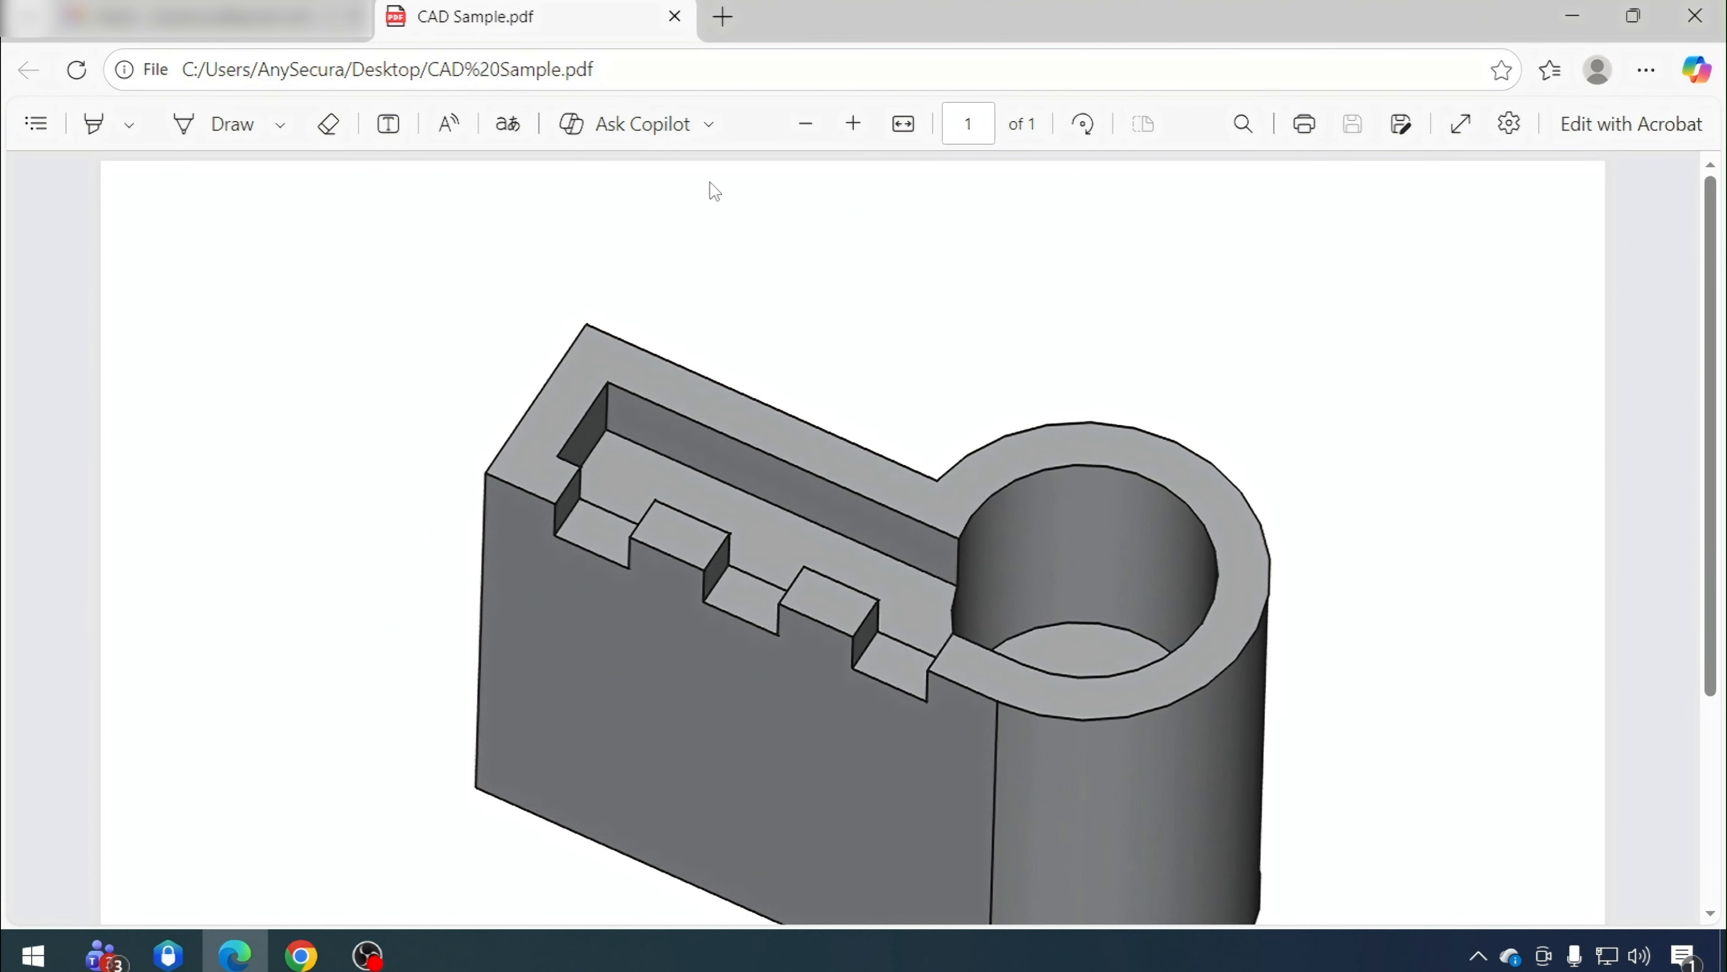
pyautogui.click(674, 16)
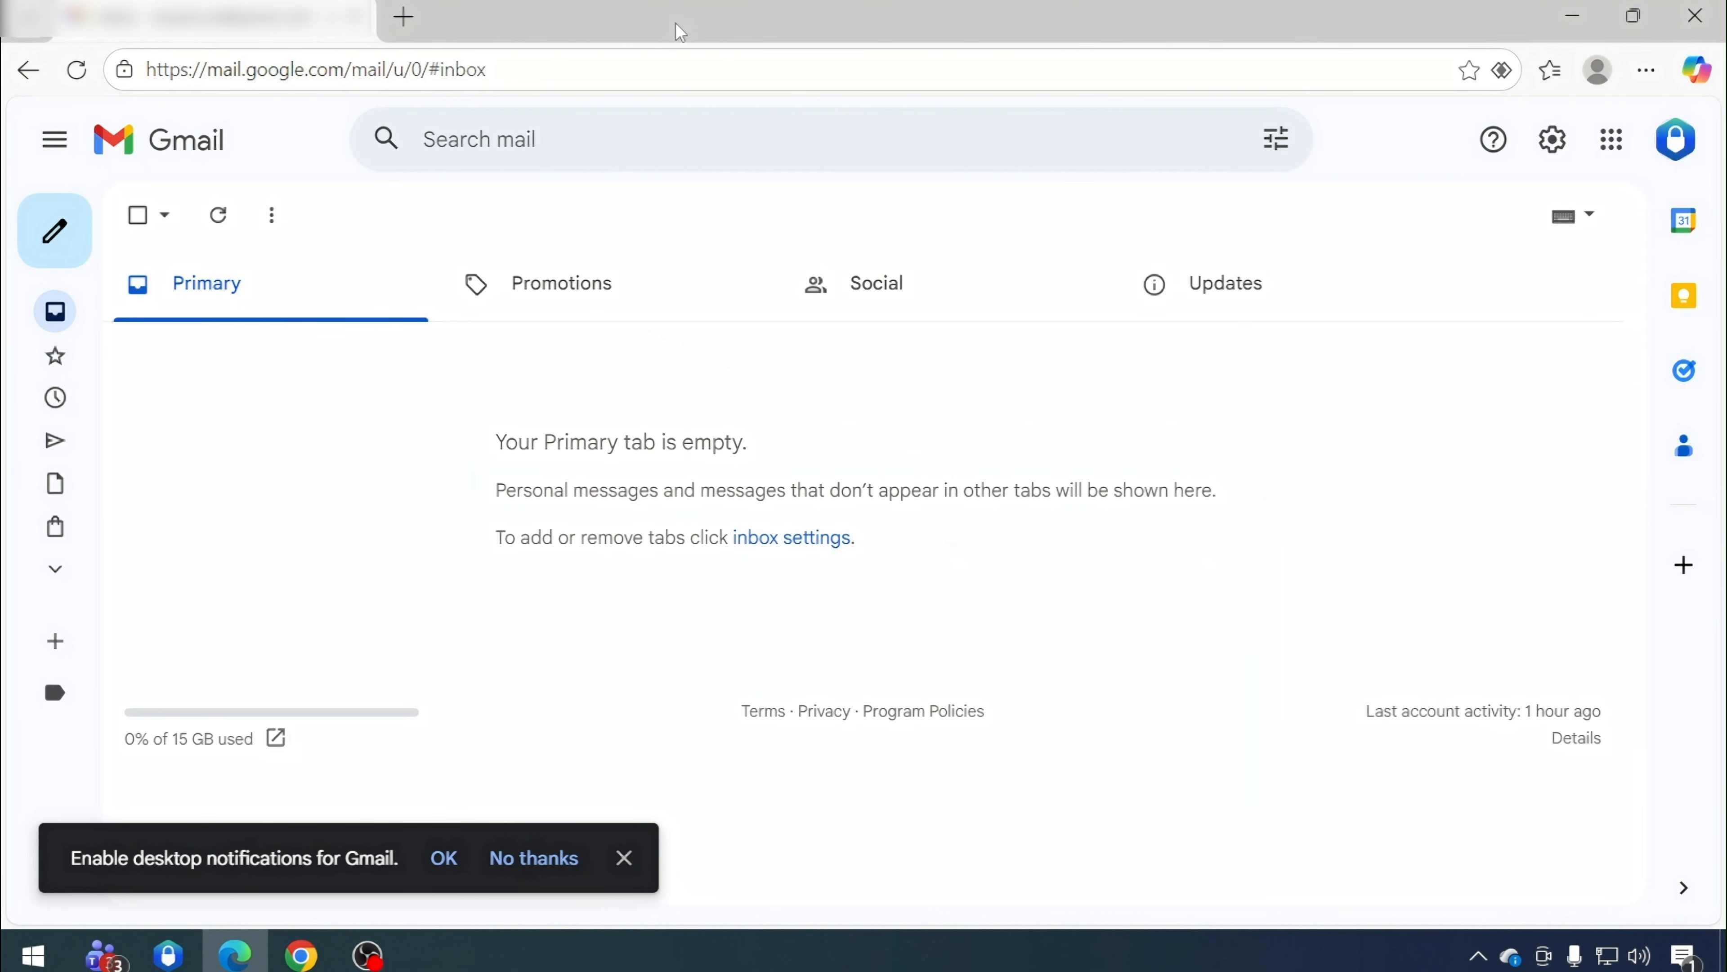
pyautogui.click(1587, 29)
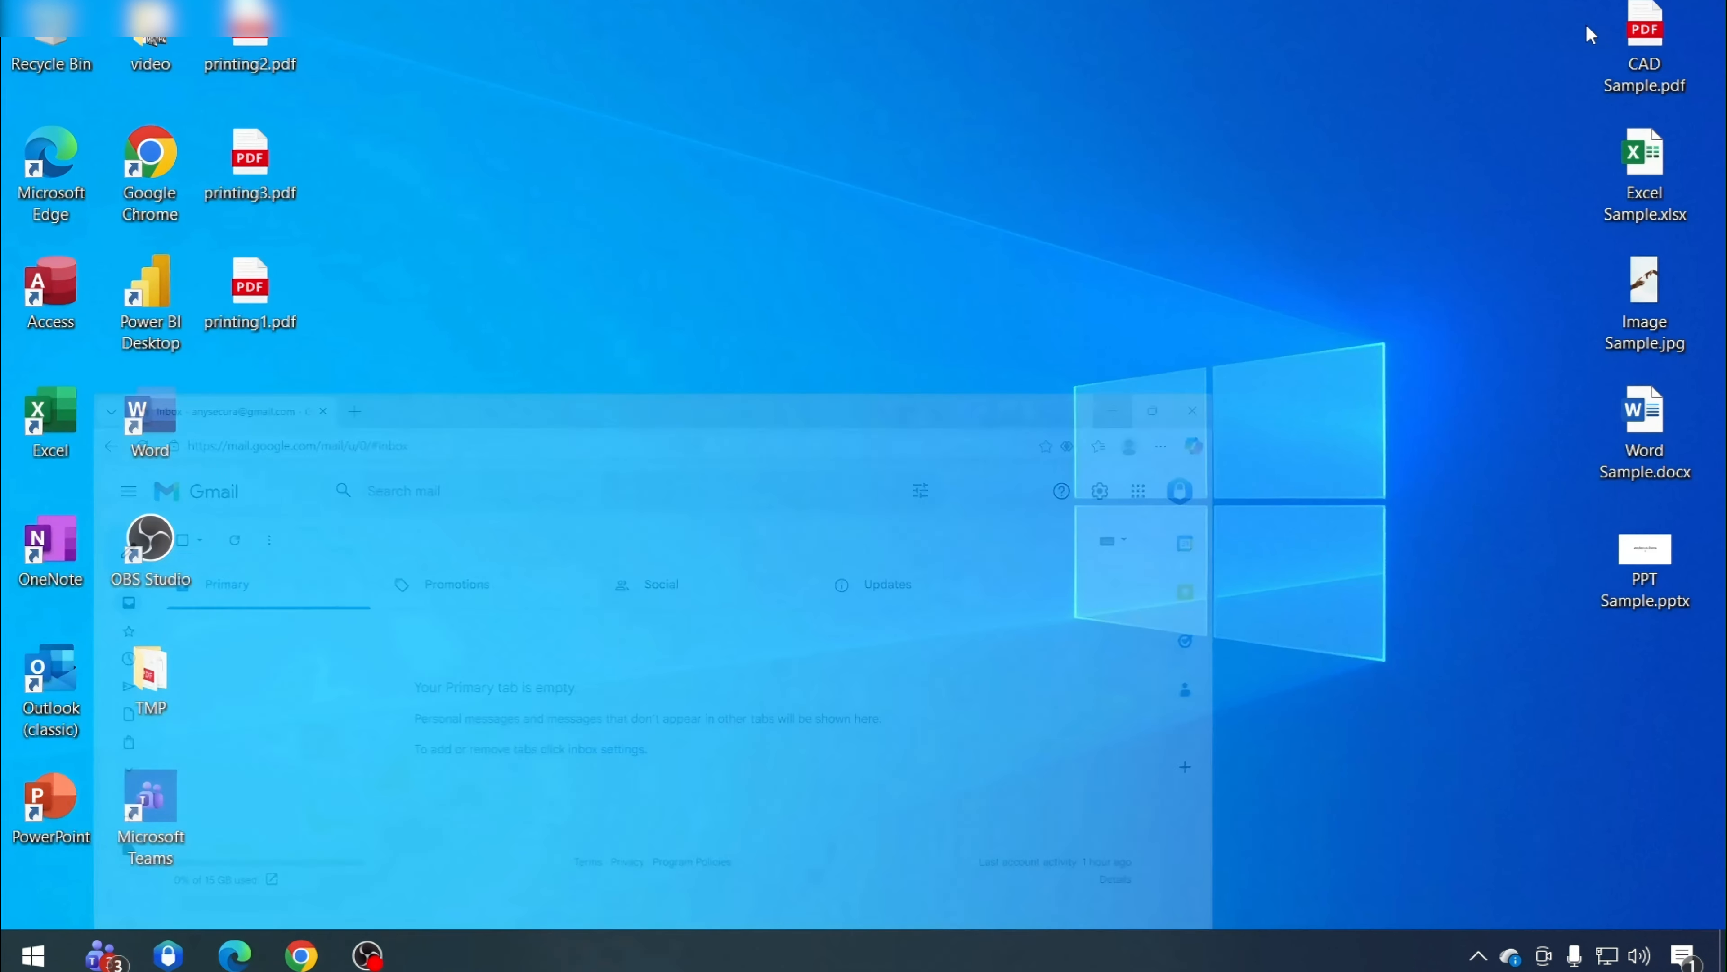
pyautogui.click(302, 955)
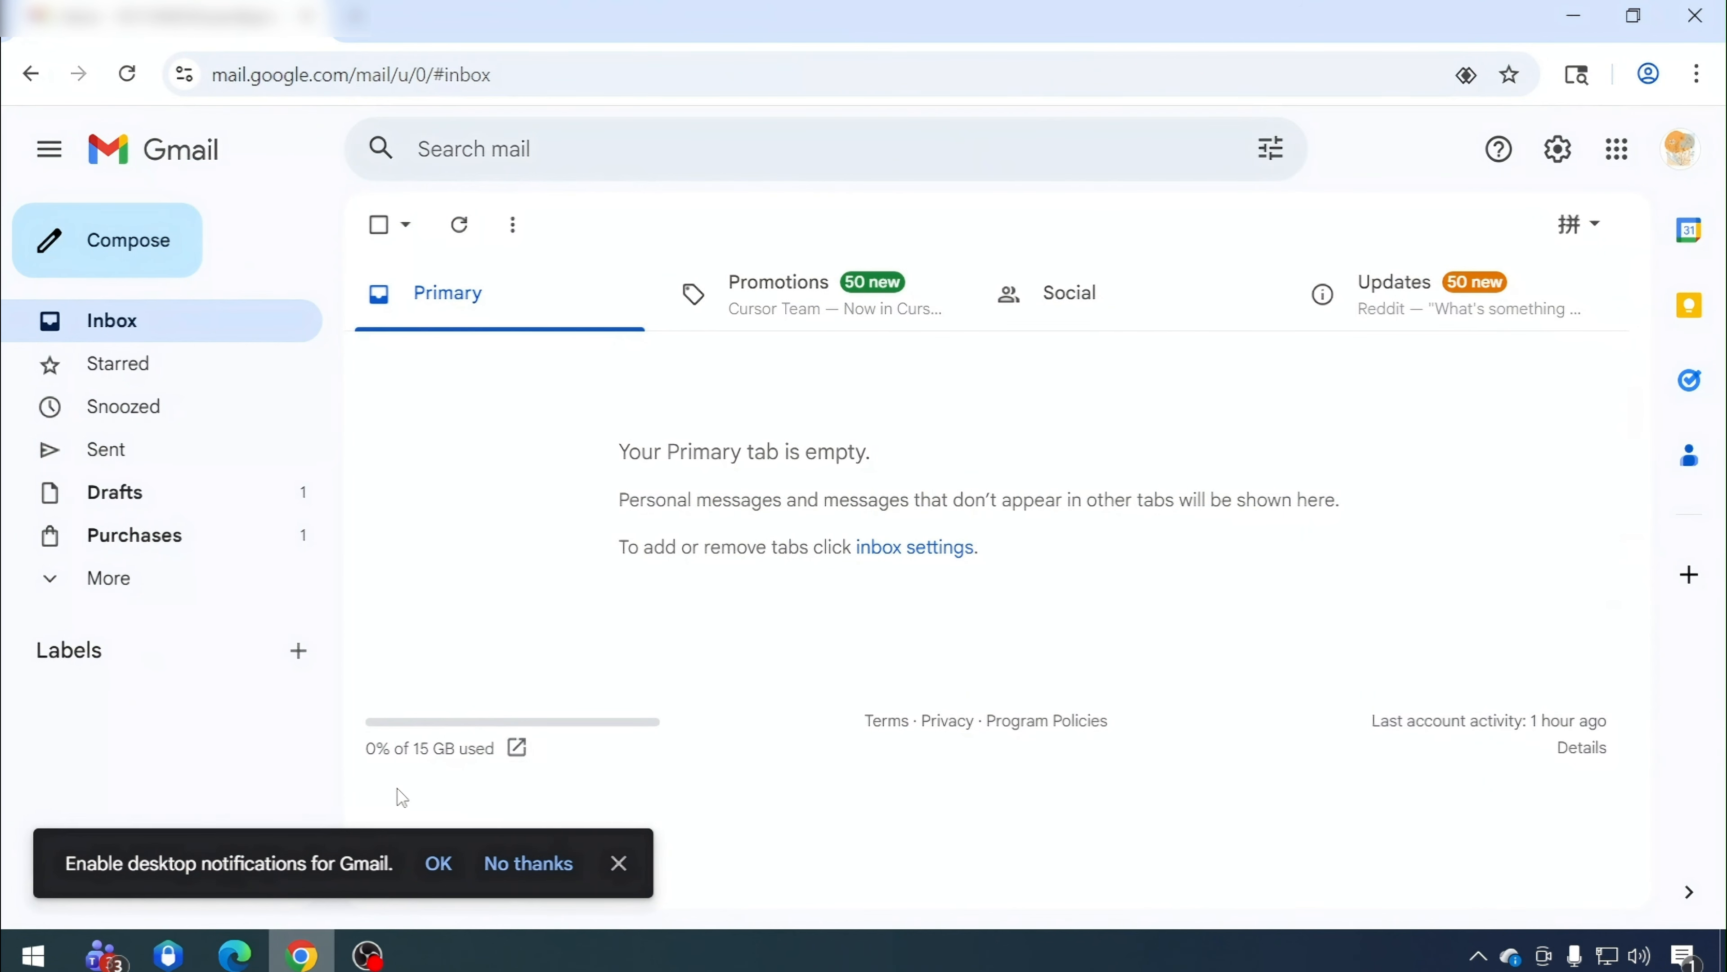
# Compose a new email to the test account's address and attach CAD Sample.pdf
pyautogui.click(56, 240)
pyautogui.write('any')
pyautogui.click(1183, 451)
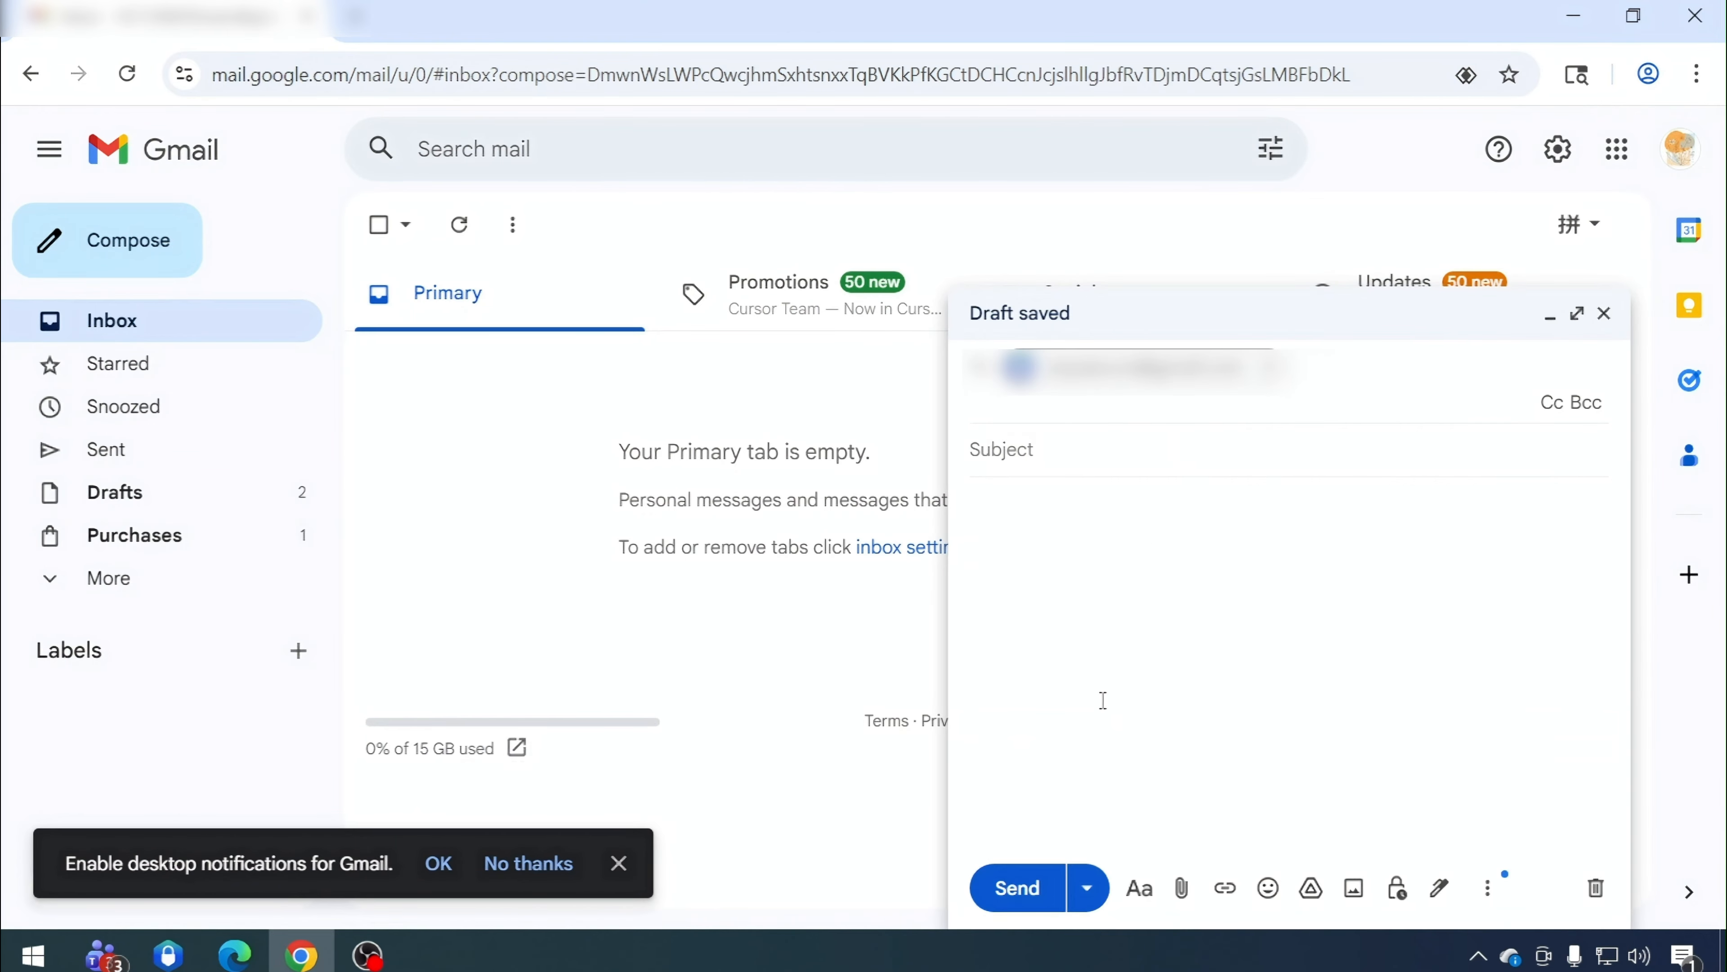
pyautogui.click(1182, 888)
pyautogui.click(750, 208)
pyautogui.click(640, 589)
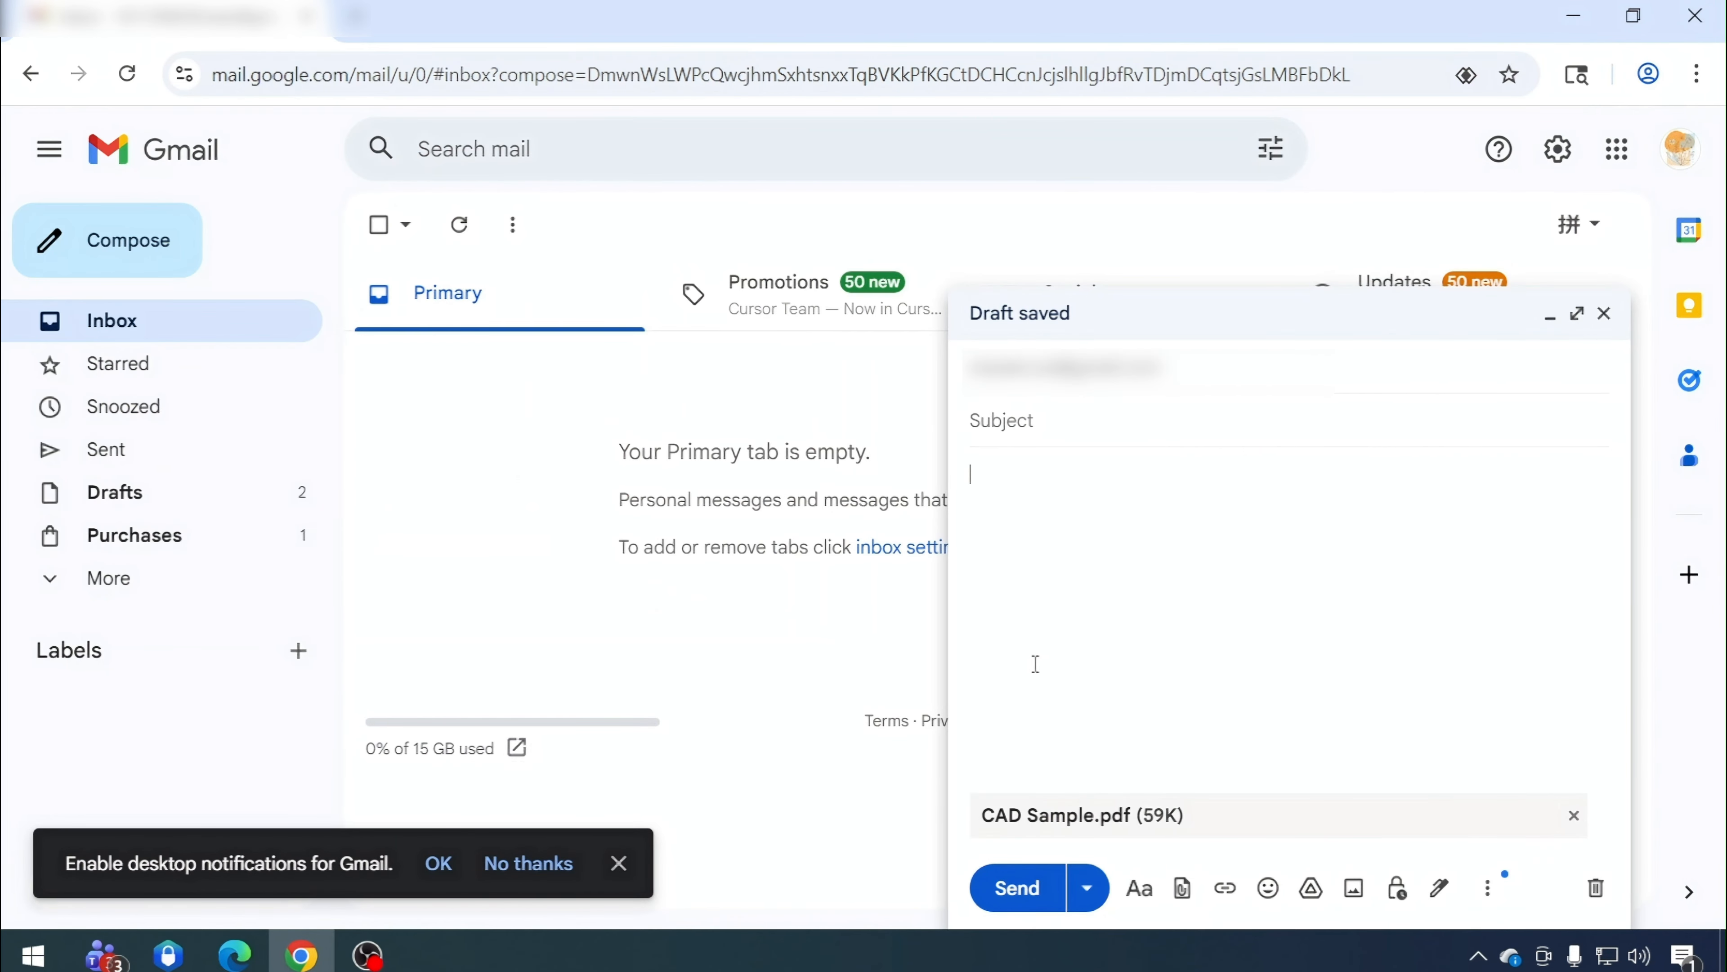
# Enter the subject Implicit Watermark Test and send the email
pyautogui.click(1015, 891)
pyautogui.click(1091, 243)
pyautogui.press('super+v')
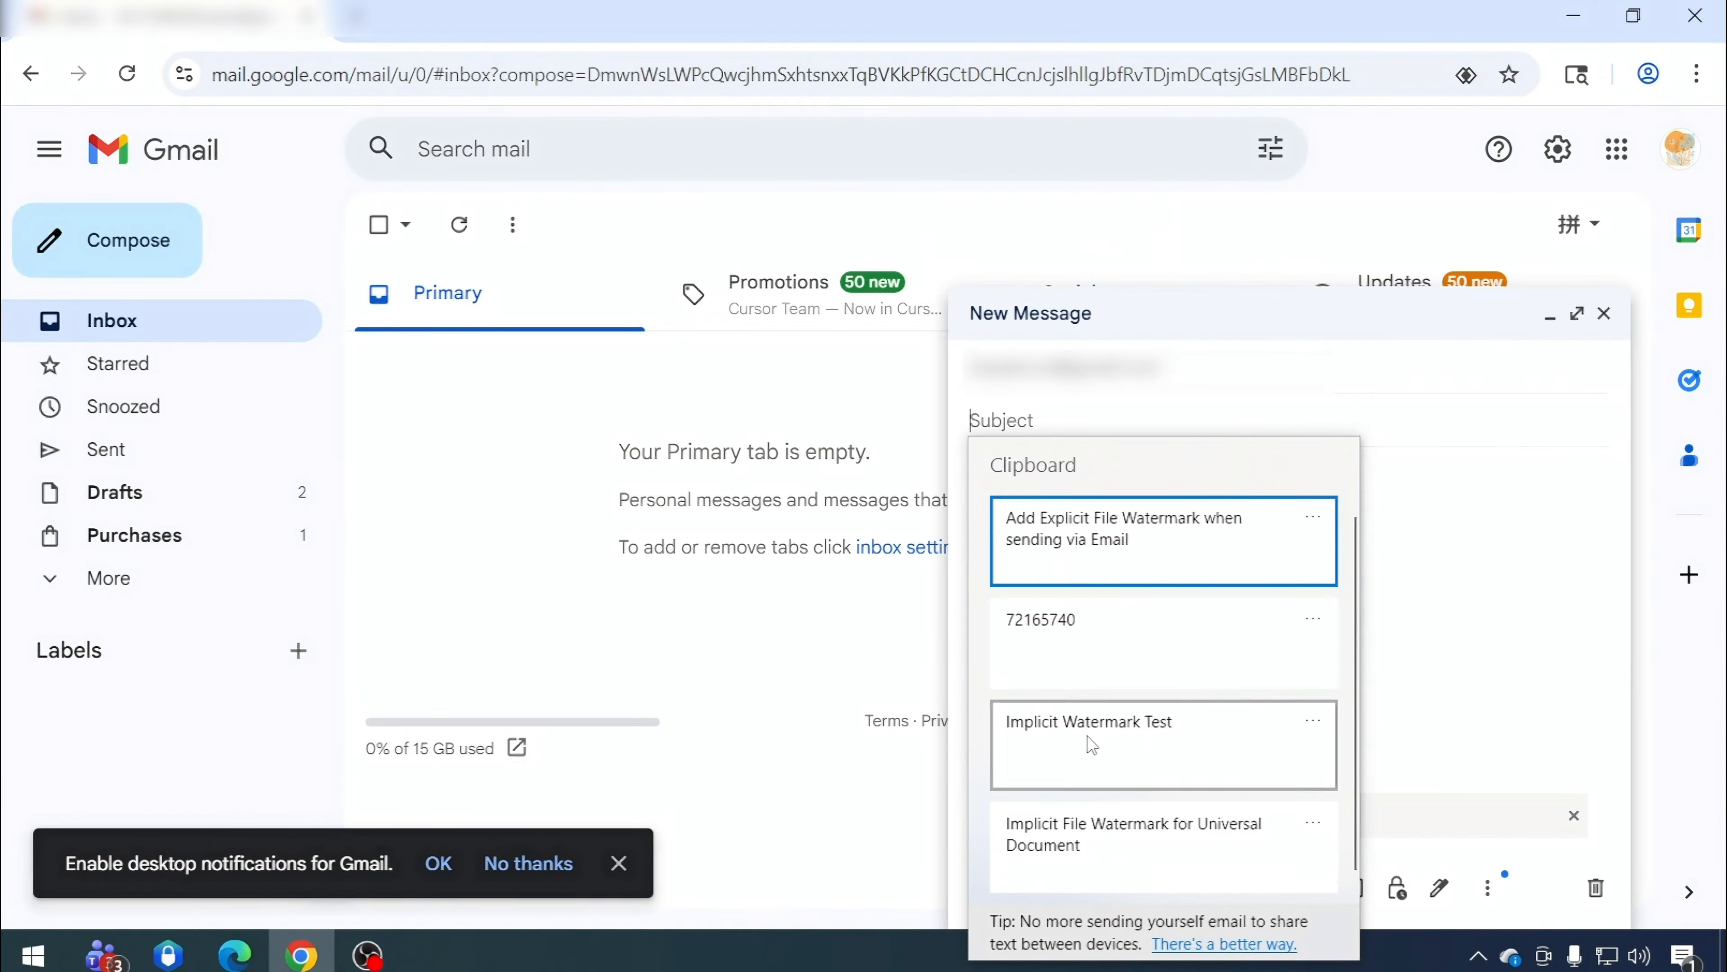
pyautogui.click(1092, 745)
pyautogui.click(1020, 888)
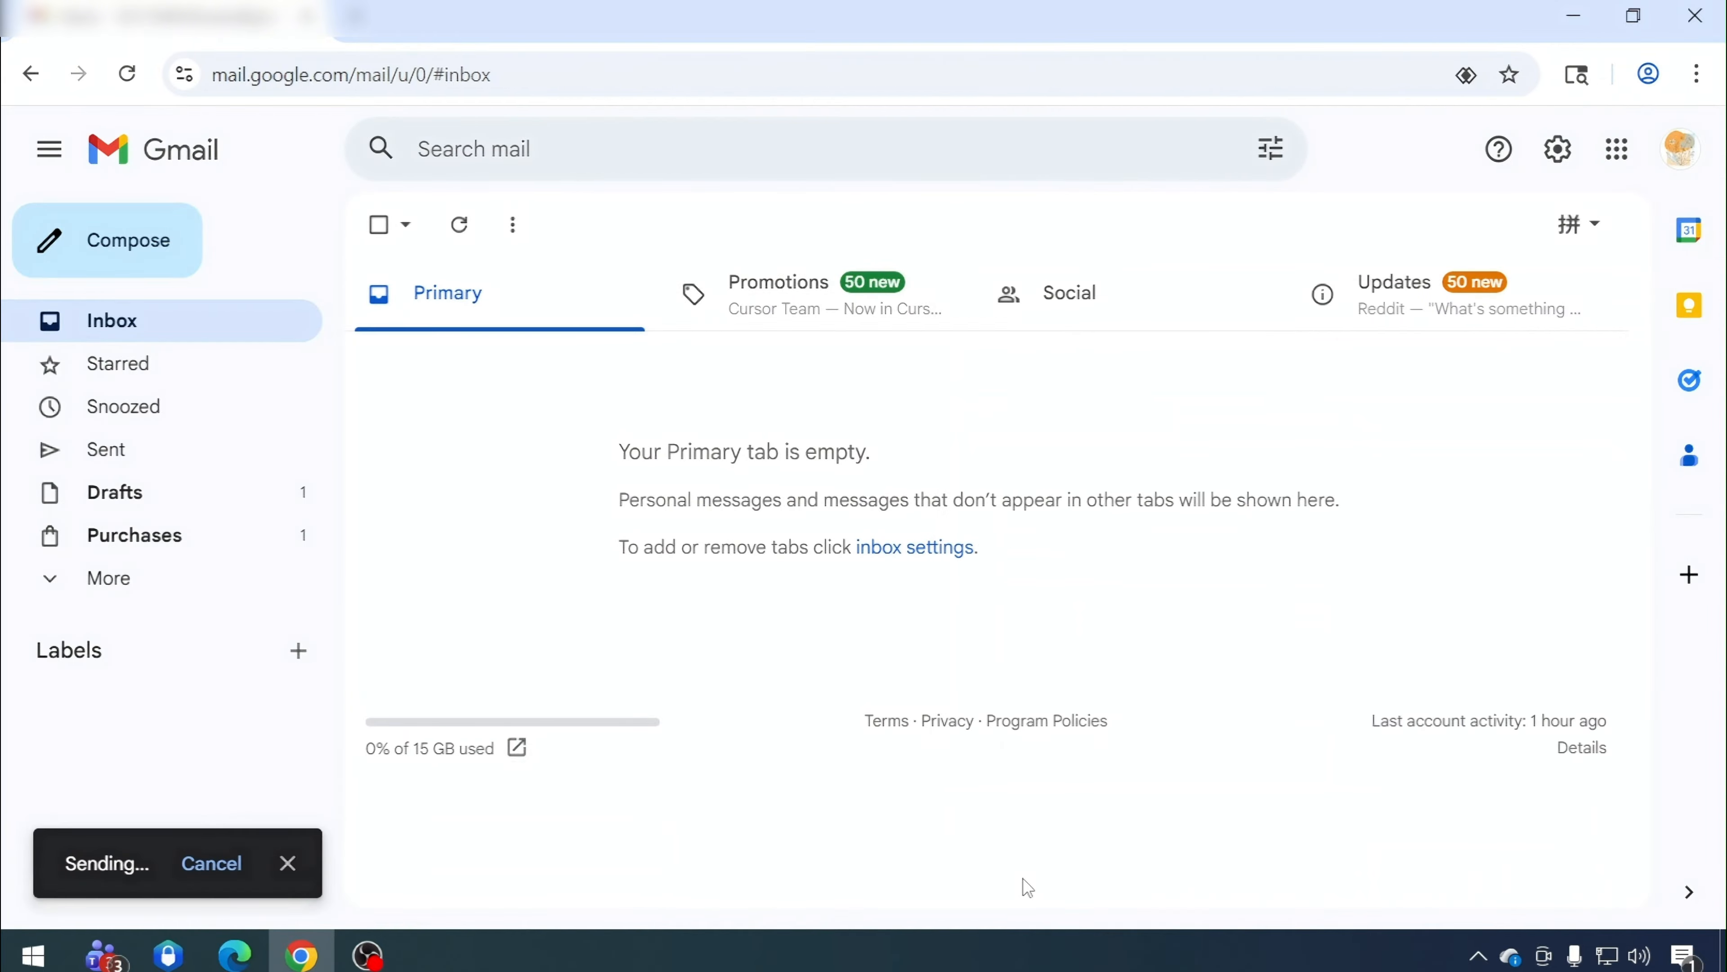
# Open the Implicit Watermark Test email in the receiving inbox, download CAD Sample.pdf, and show it in its folder
pyautogui.click(225, 965)
pyautogui.rightClick(346, 402)
pyautogui.click(394, 460)
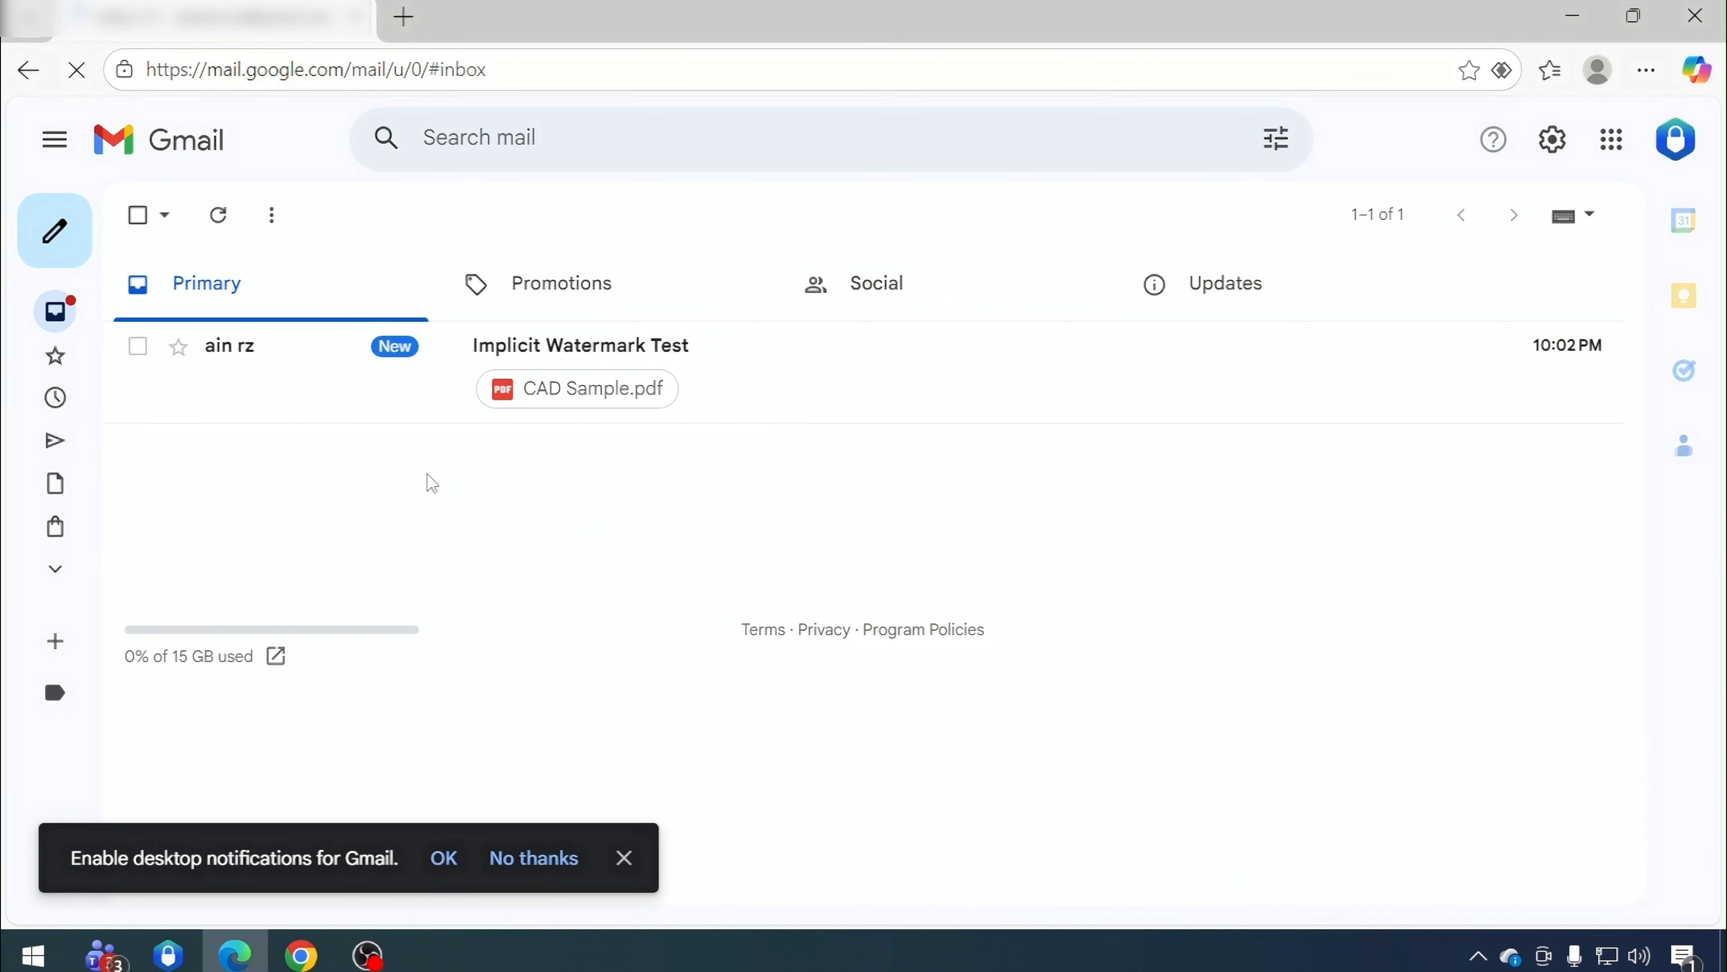
pyautogui.click(598, 348)
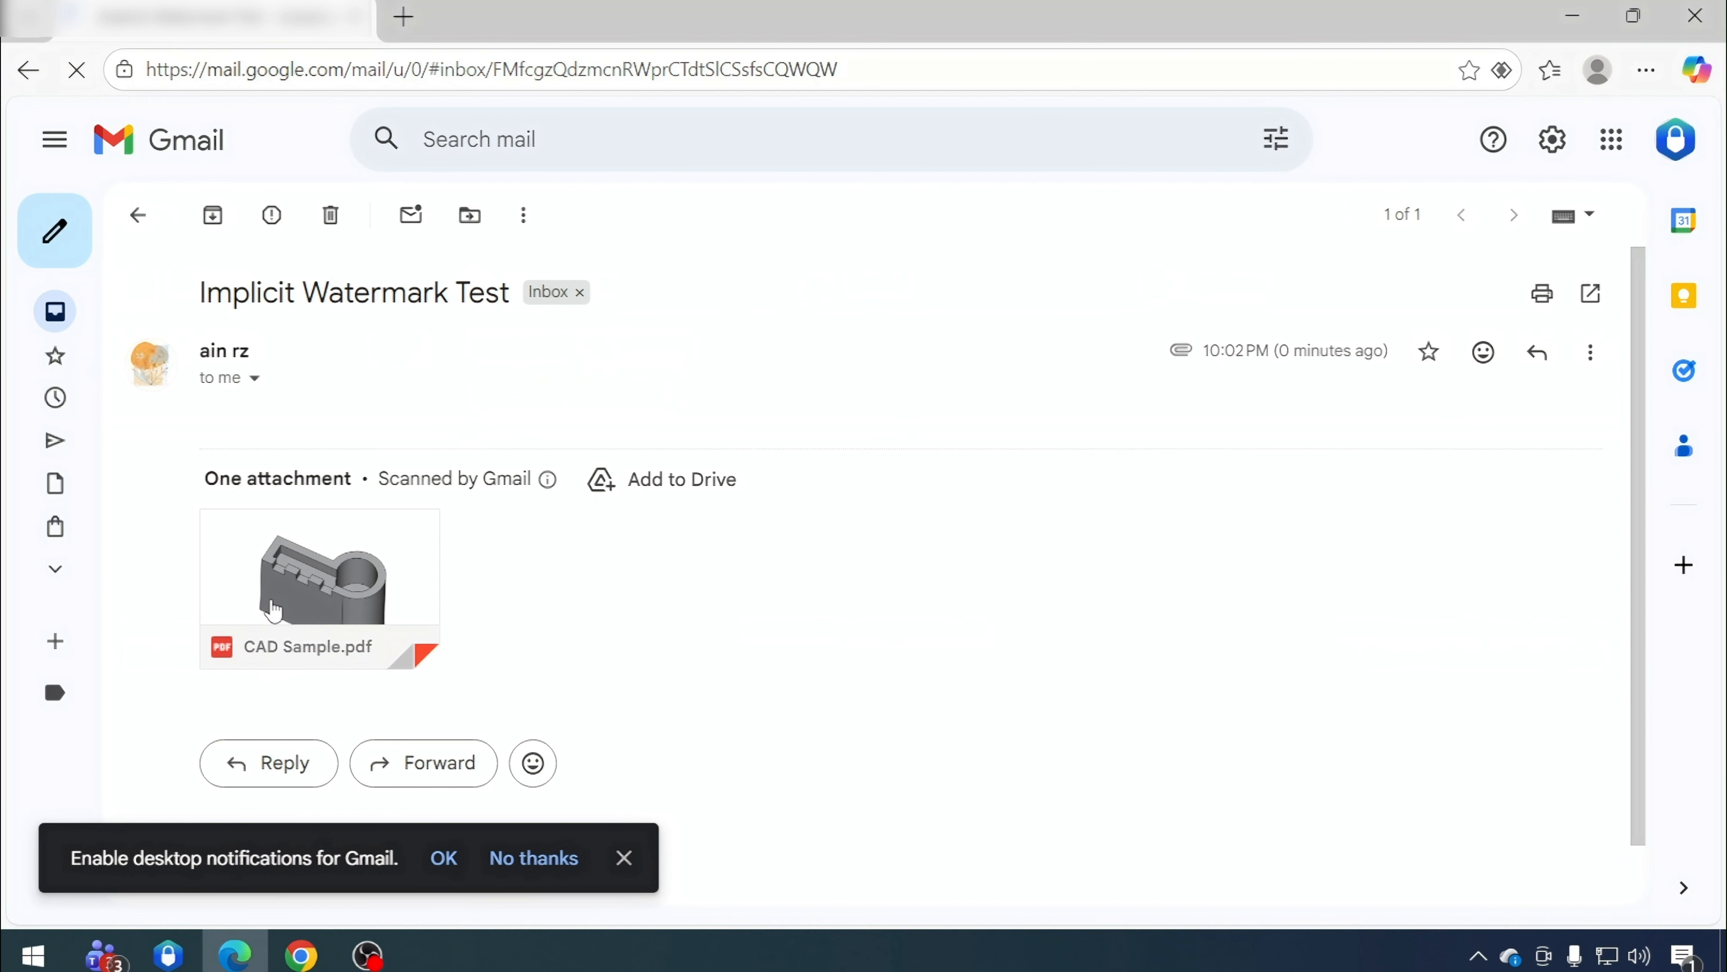
pyautogui.click(341, 587)
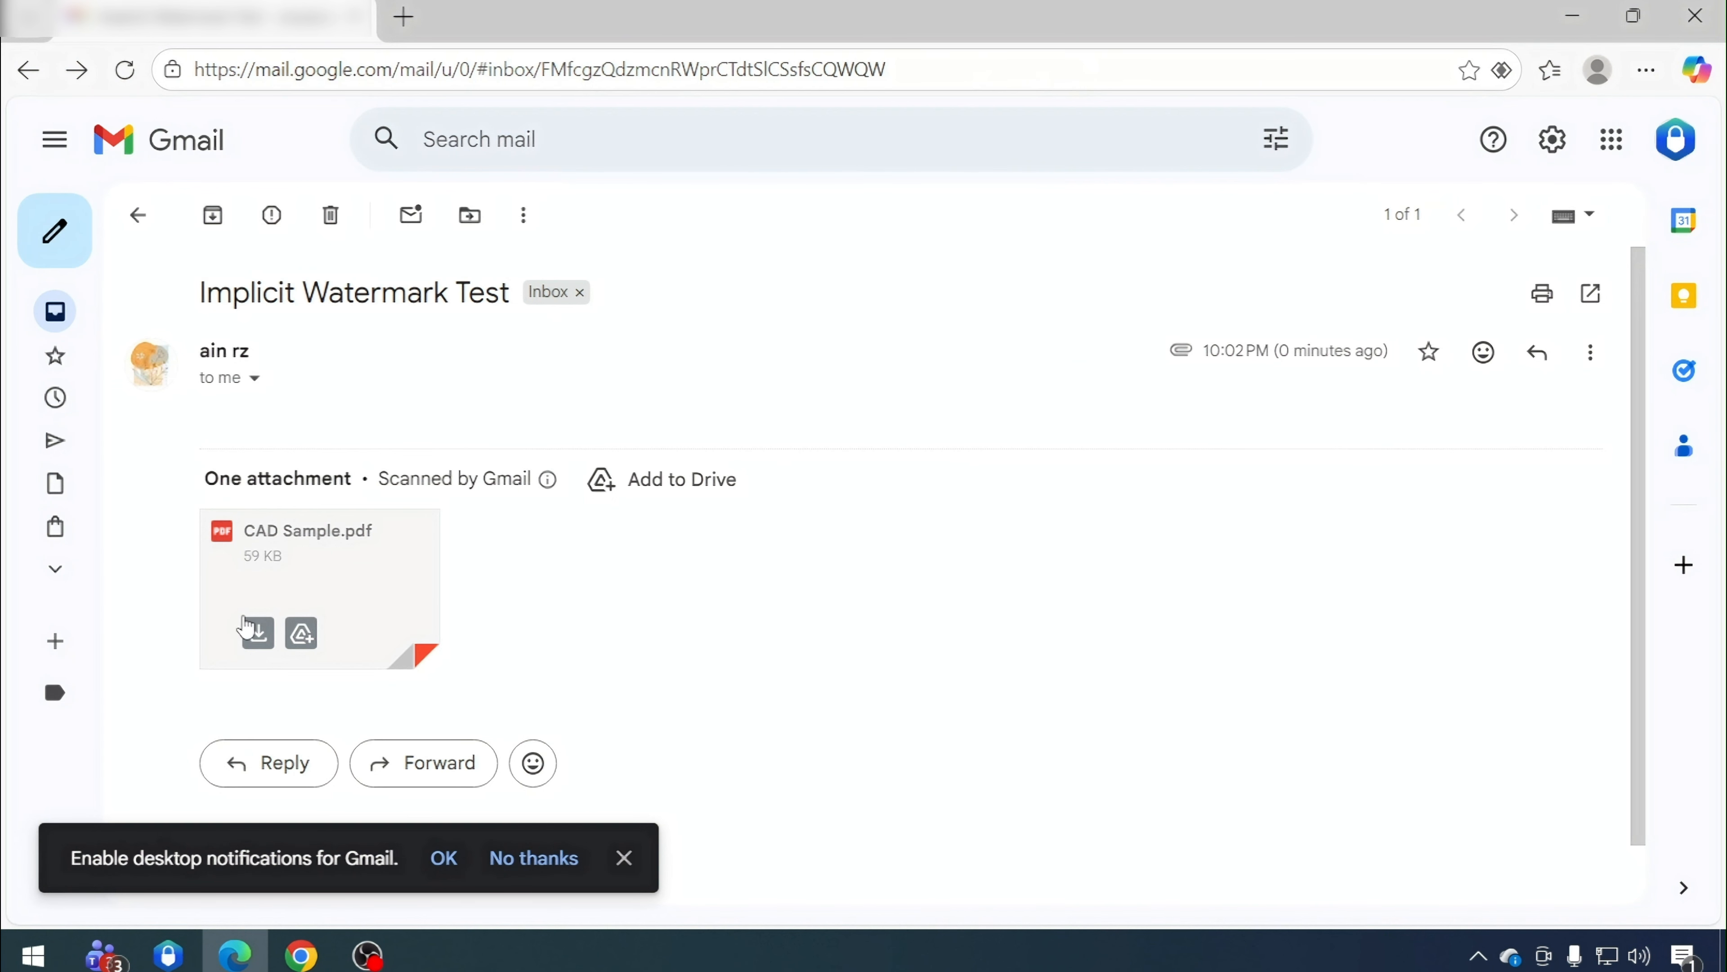
pyautogui.click(257, 640)
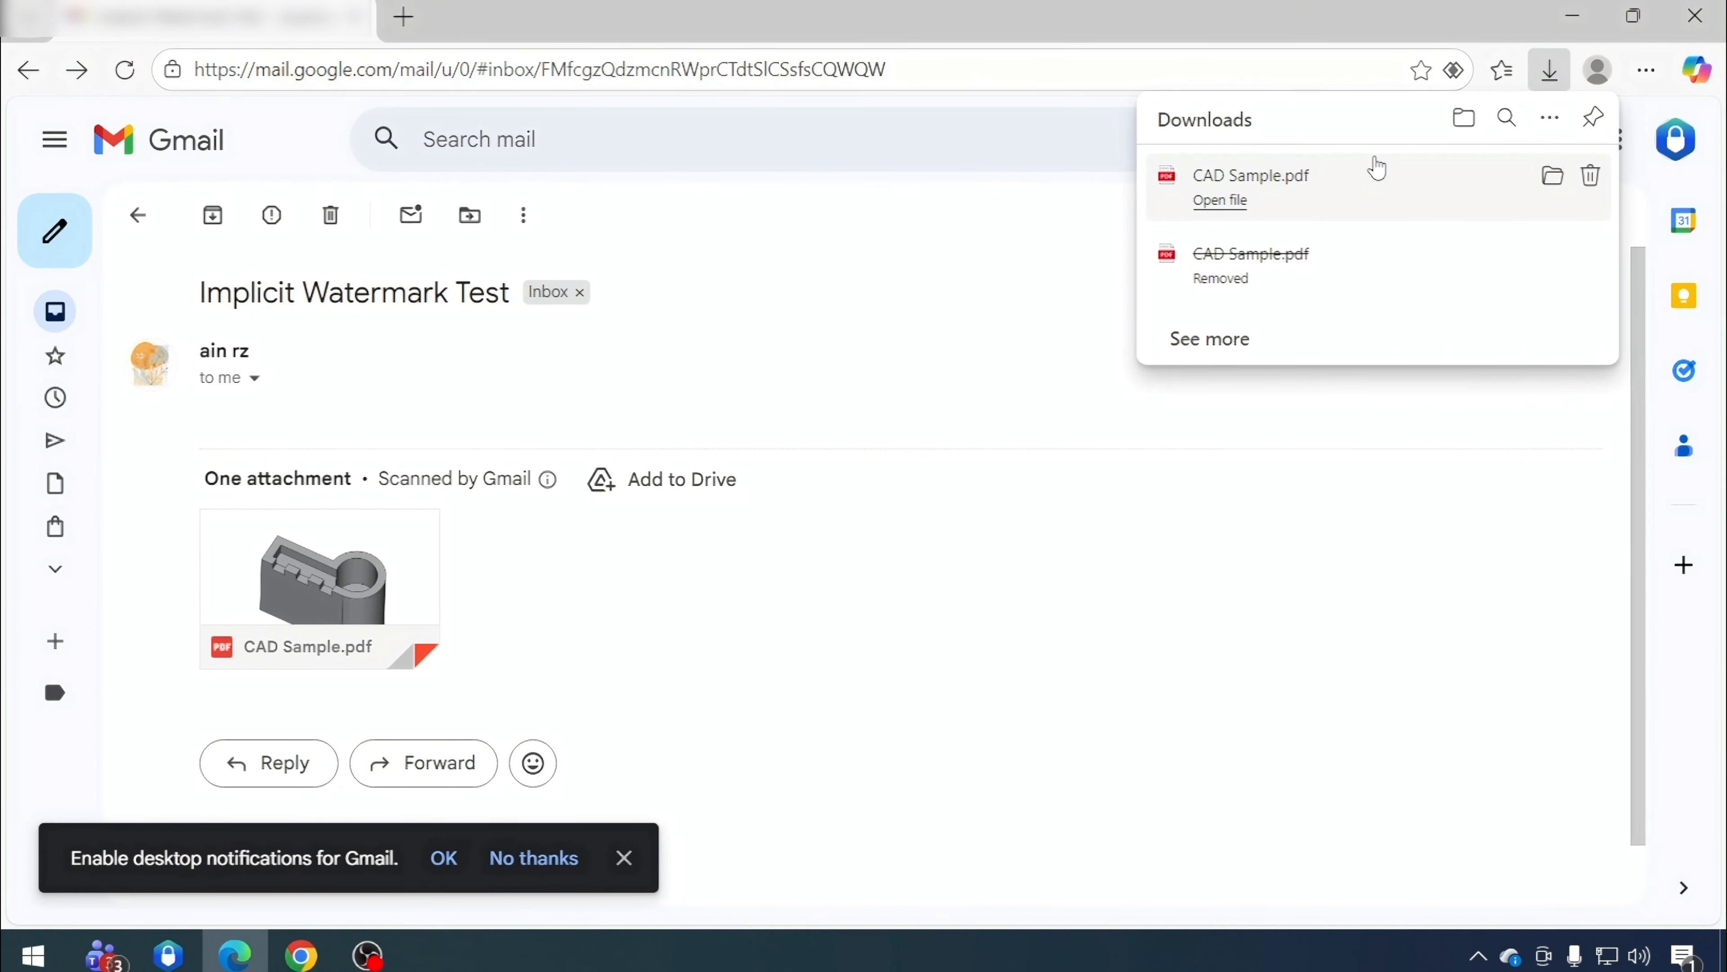
pyautogui.click(1556, 182)
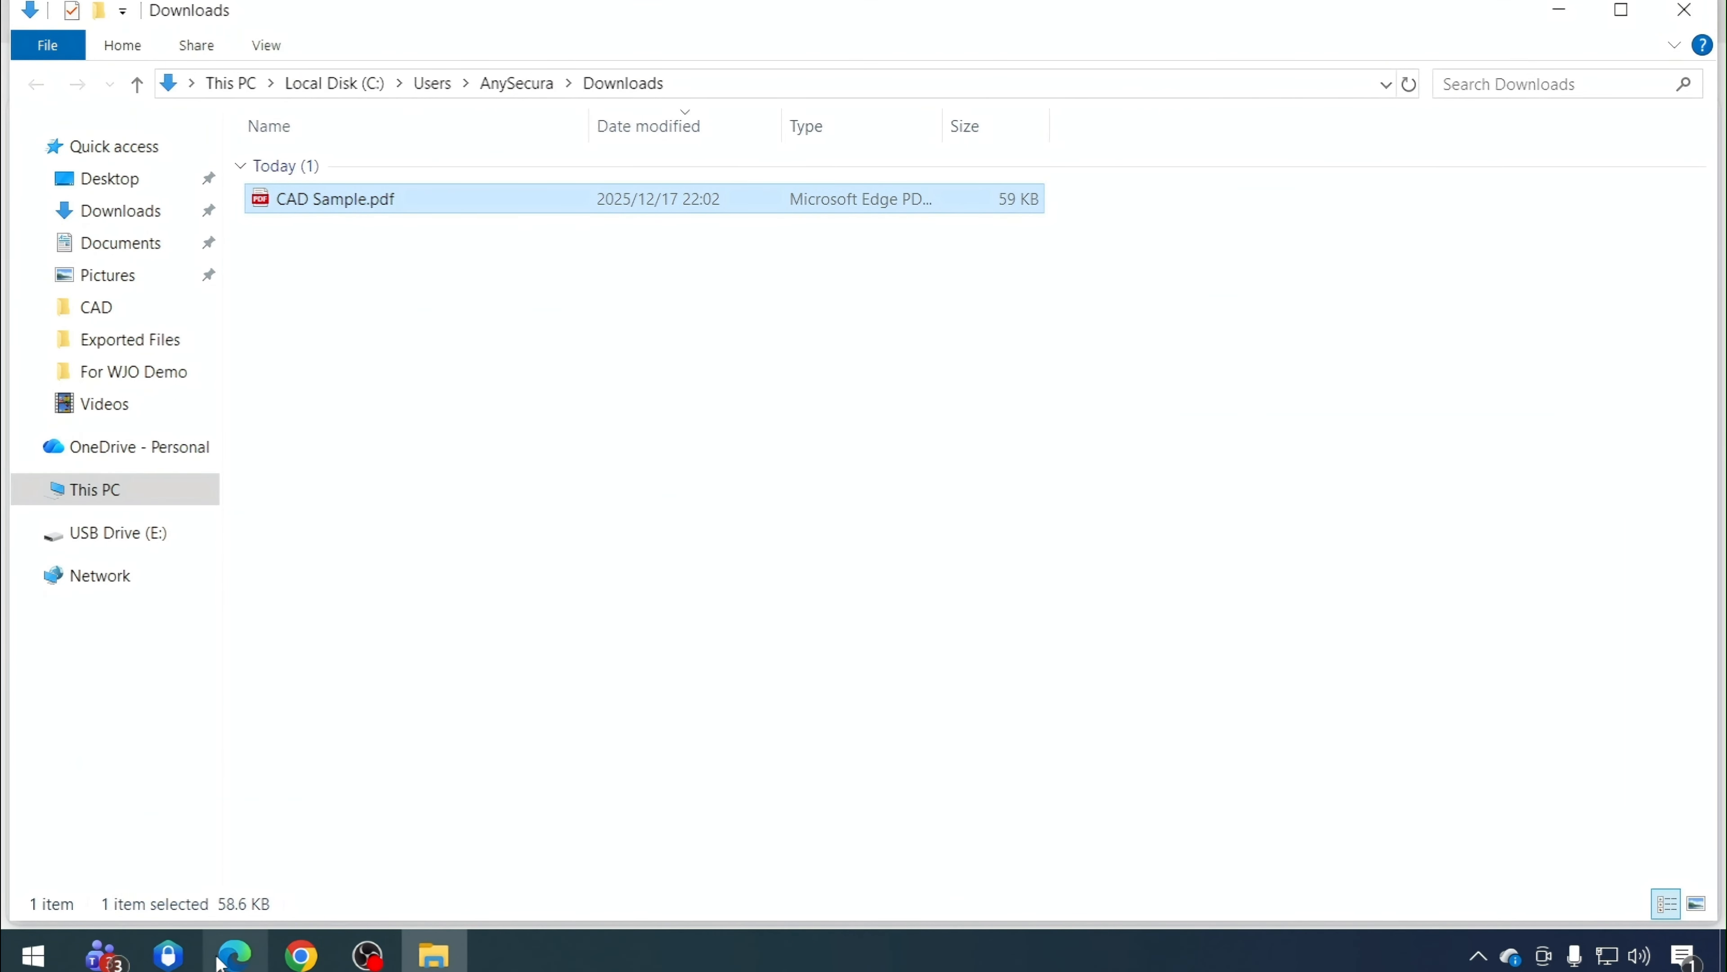
# Open Watermark Extraction in the console and extract the watermark from the downloaded CAD Sample.pdf in Downloads
pyautogui.click(168, 954)
pyautogui.click(991, 36)
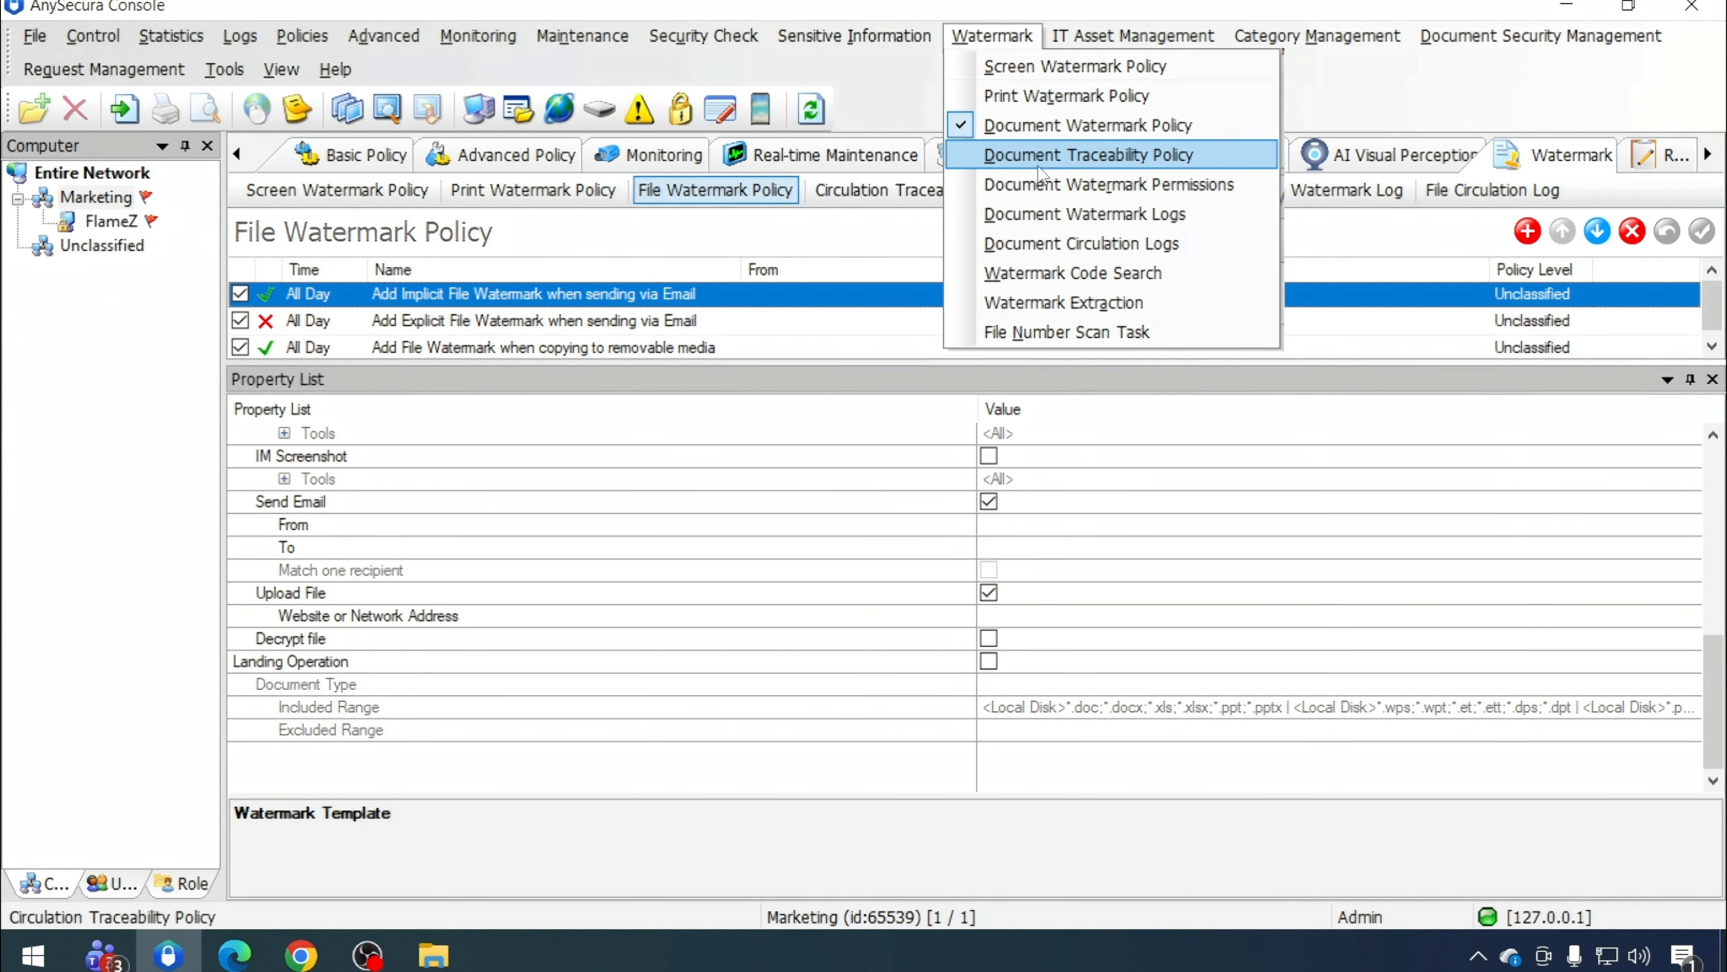
pyautogui.click(1066, 303)
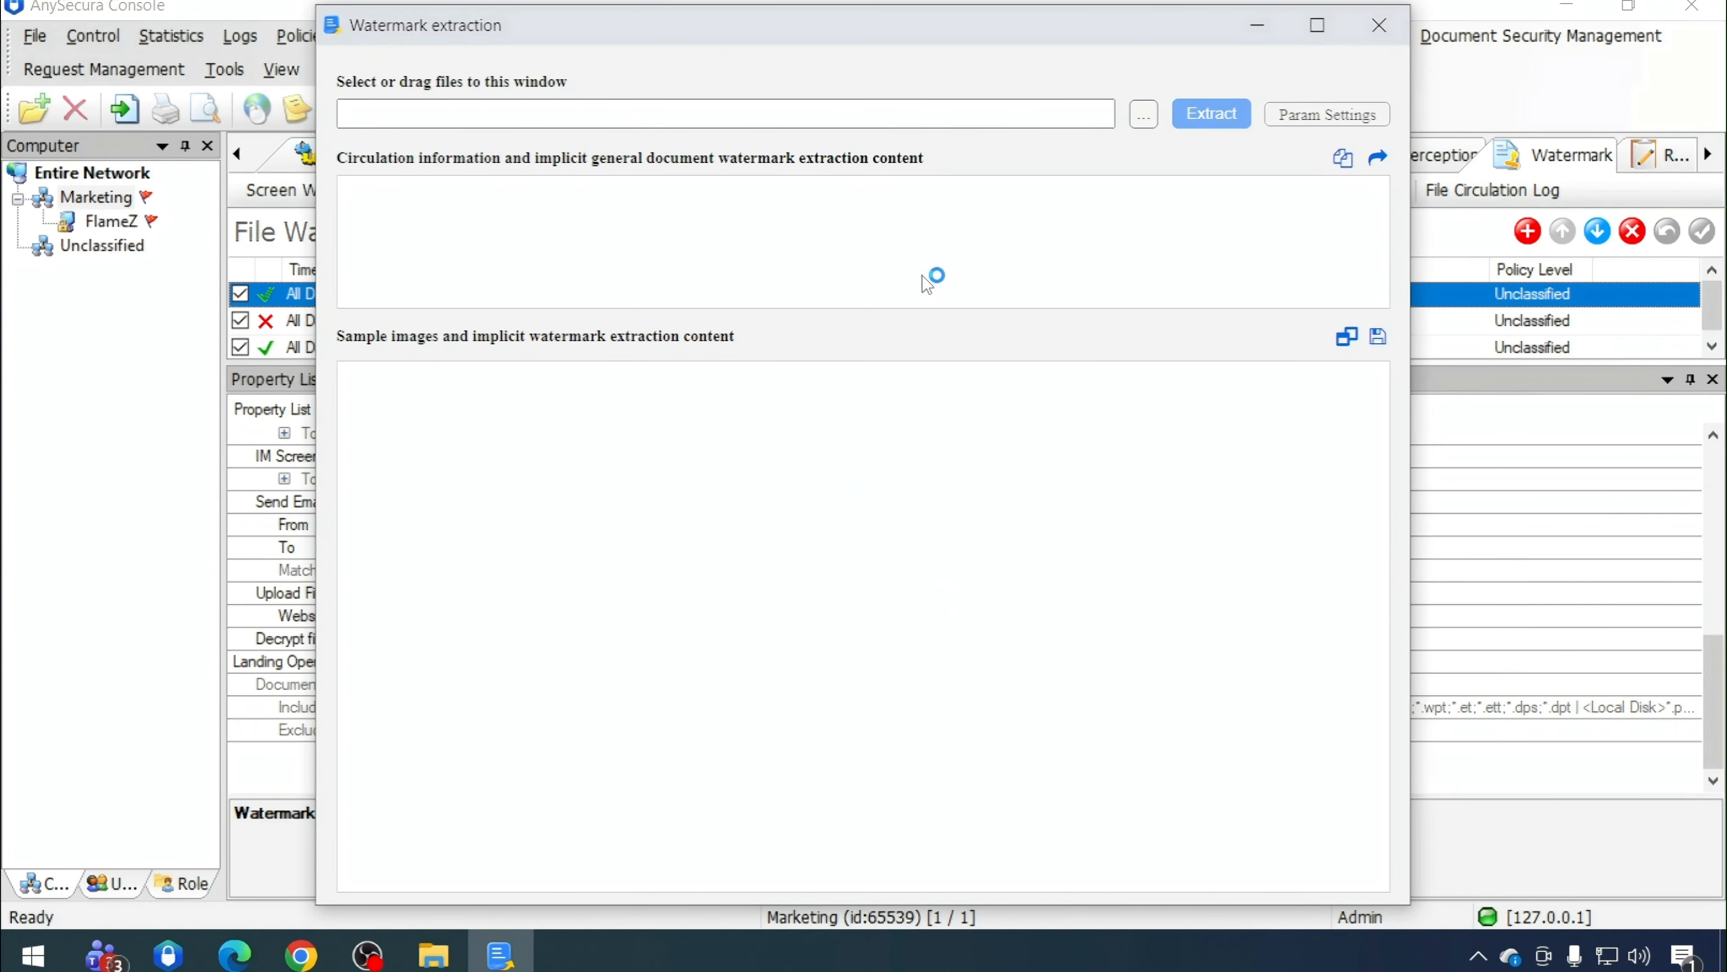
pyautogui.click(1148, 119)
pyautogui.click(417, 245)
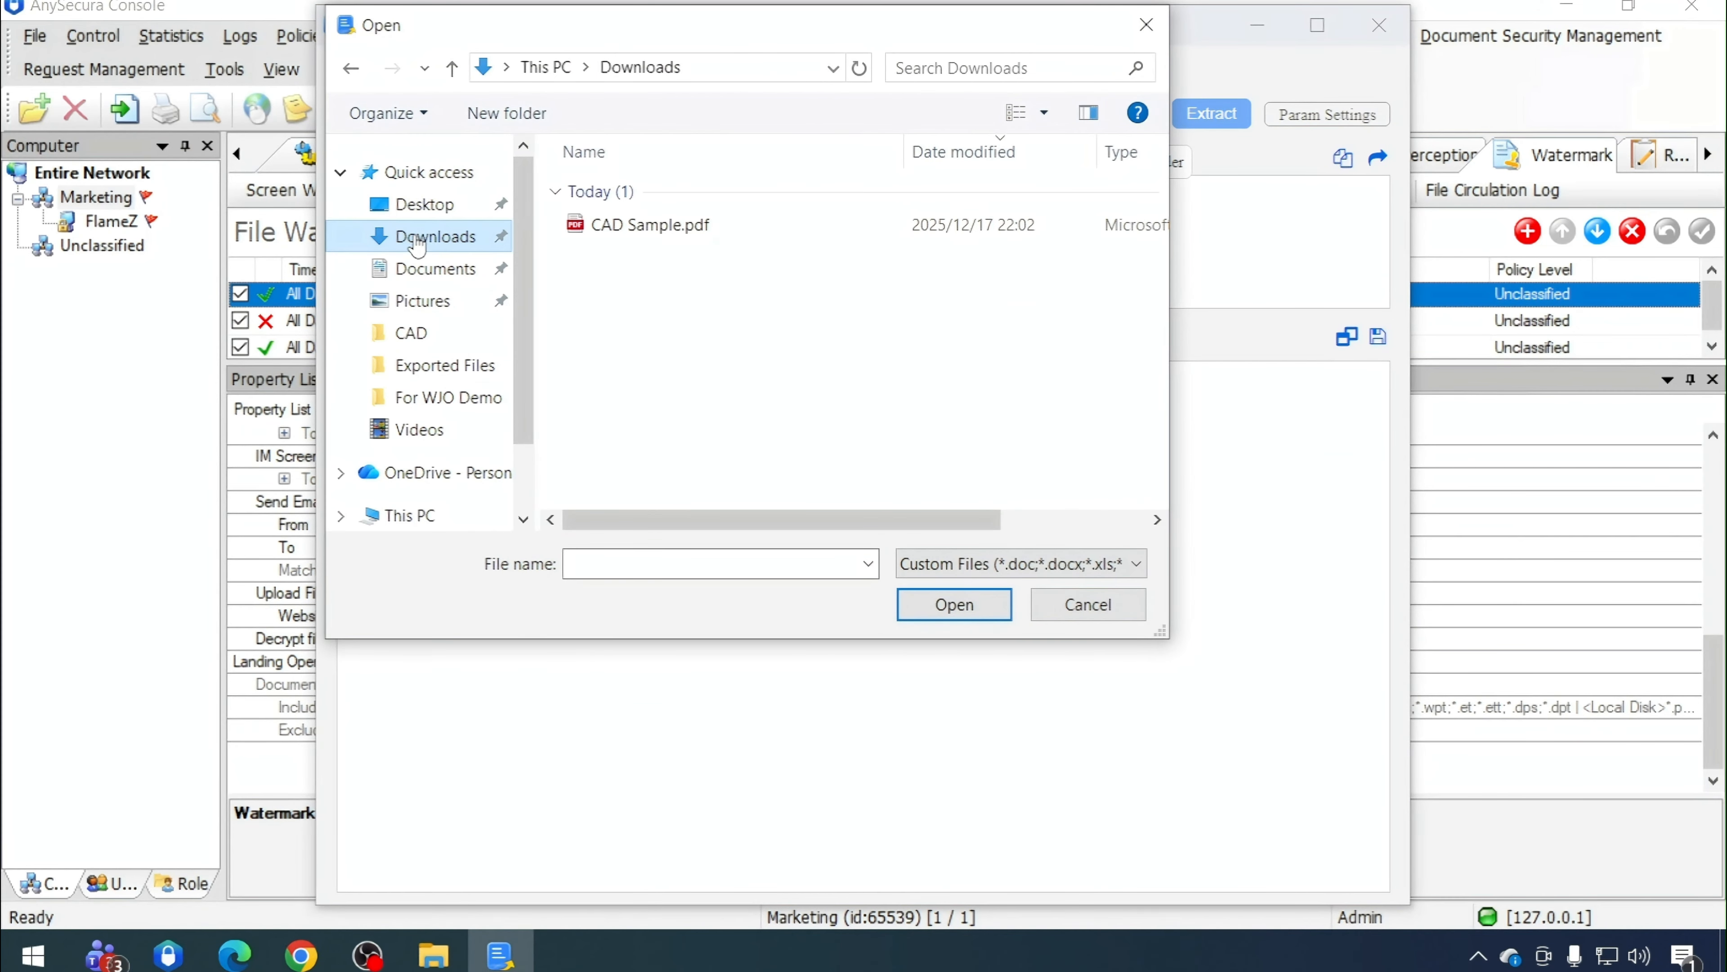
pyautogui.click(670, 227)
pyautogui.click(950, 605)
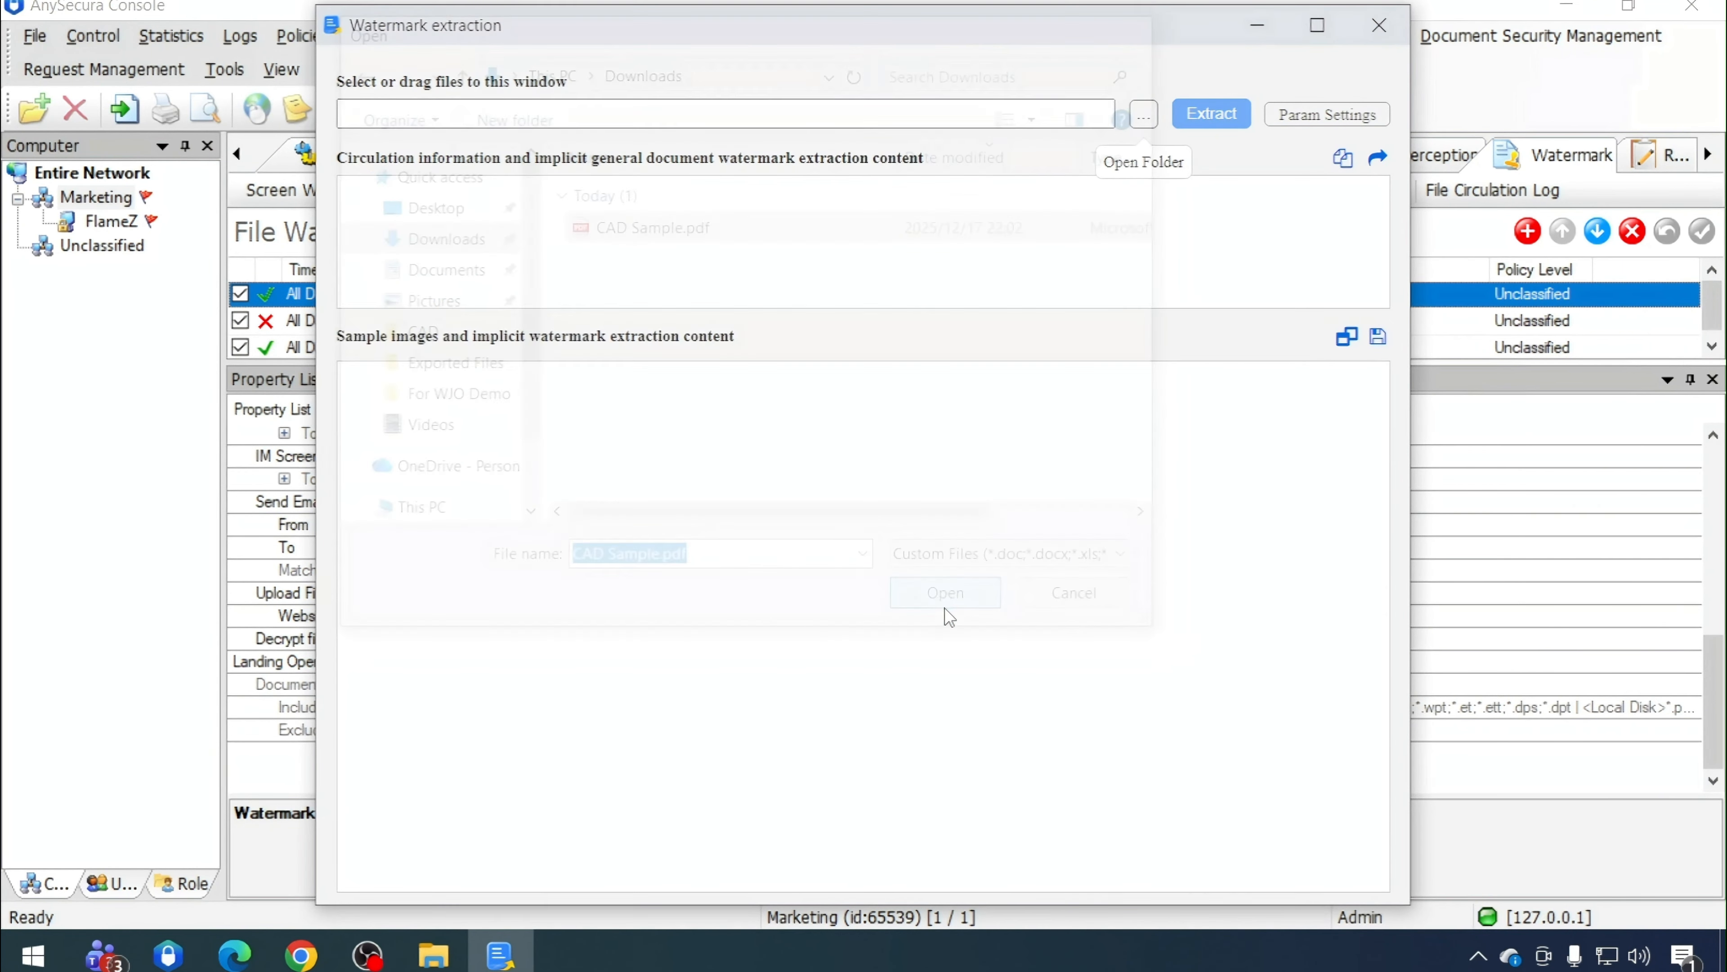
pyautogui.click(1210, 114)
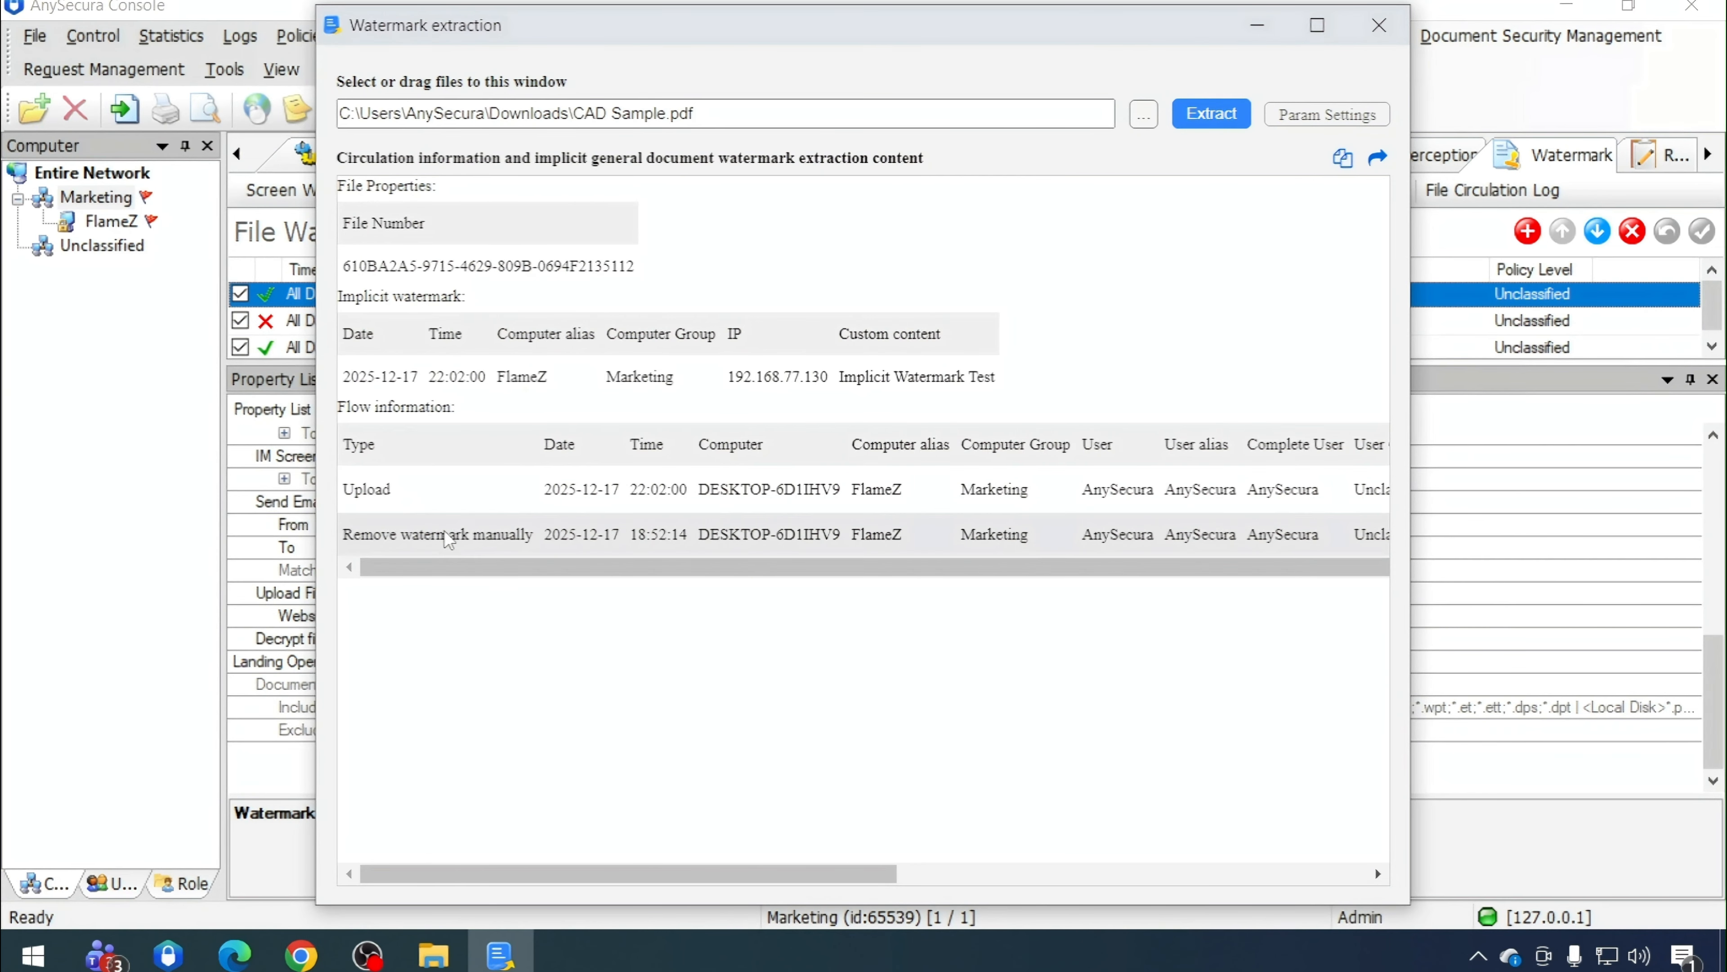
# Review the extracted file number, implicit watermark and flow information
pyautogui.moveTo(470, 564); pyautogui.dragTo(1163, 595)
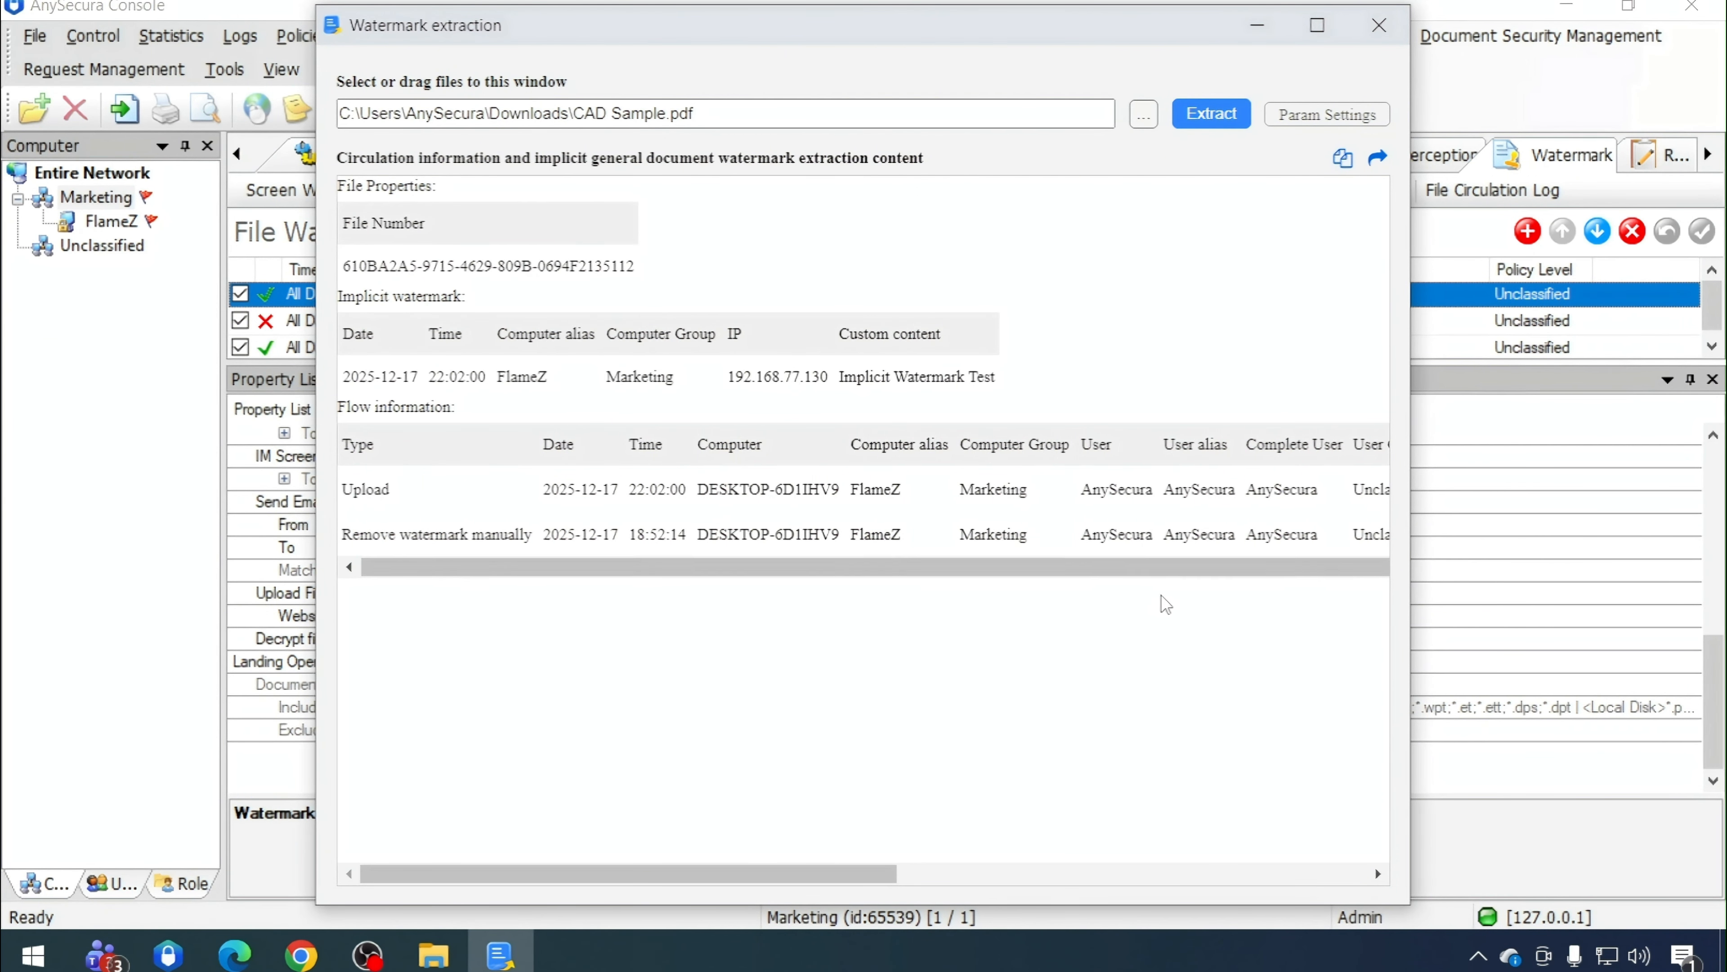
pyautogui.click(1291, 568)
pyautogui.click(1317, 25)
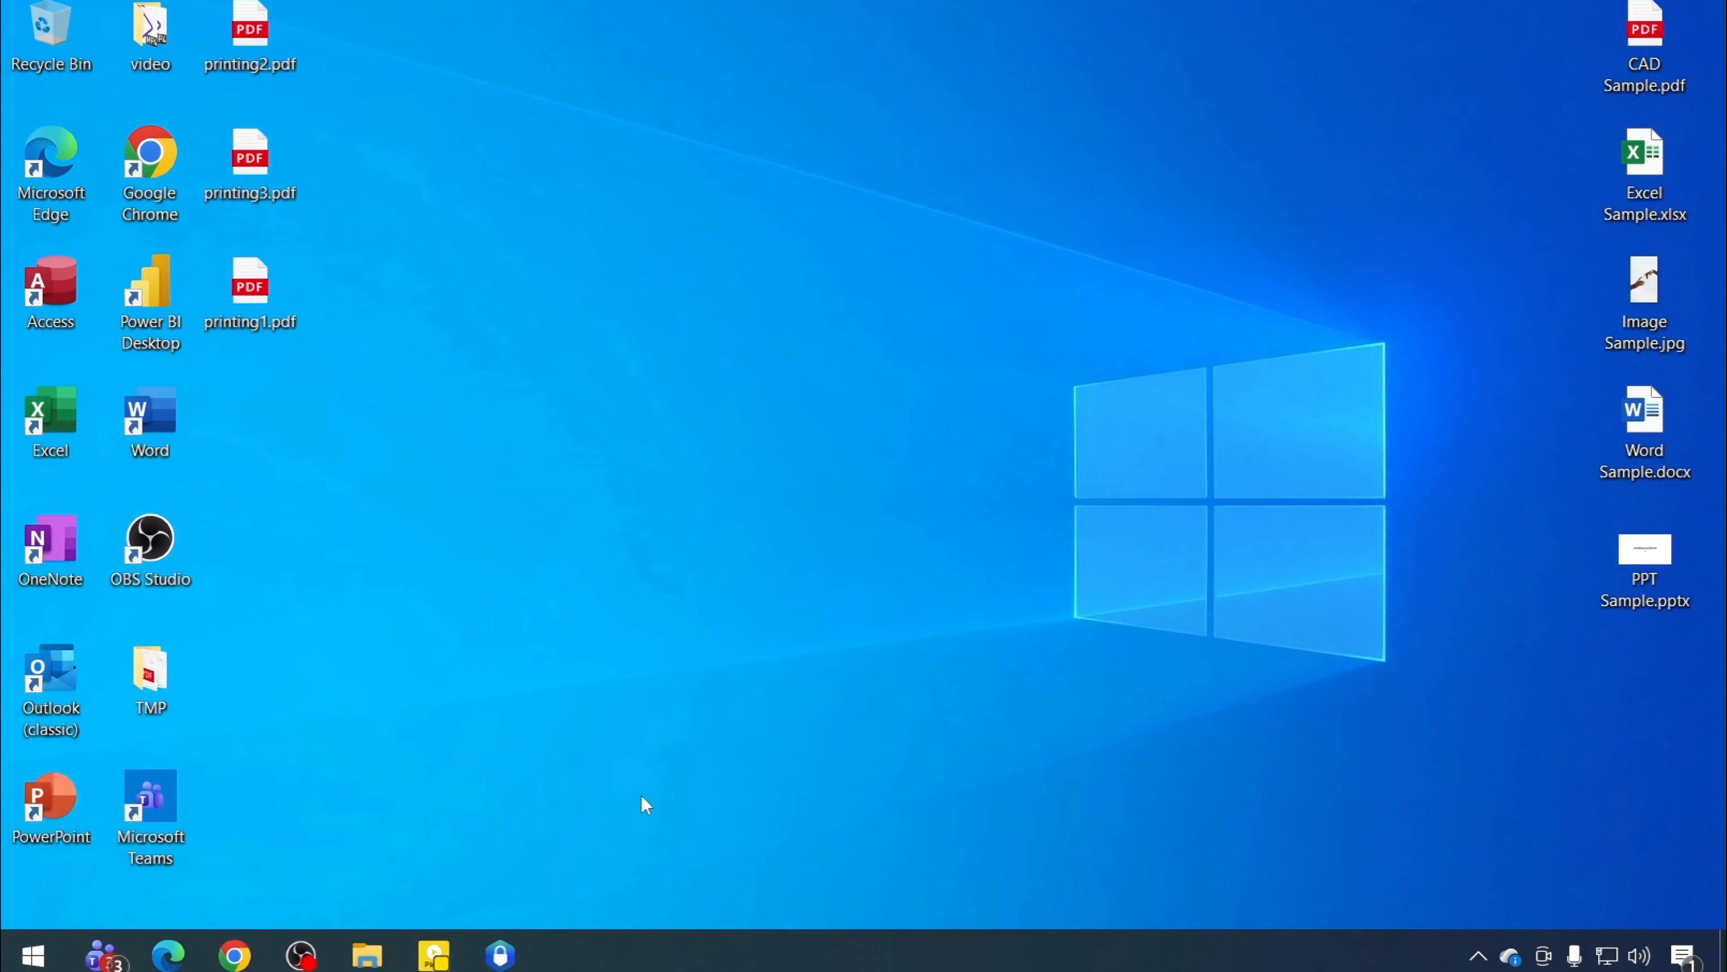
# Switch to the console's File Watermark Log and browse across all its columns
pyautogui.click(500, 955)
pyautogui.click(1288, 158)
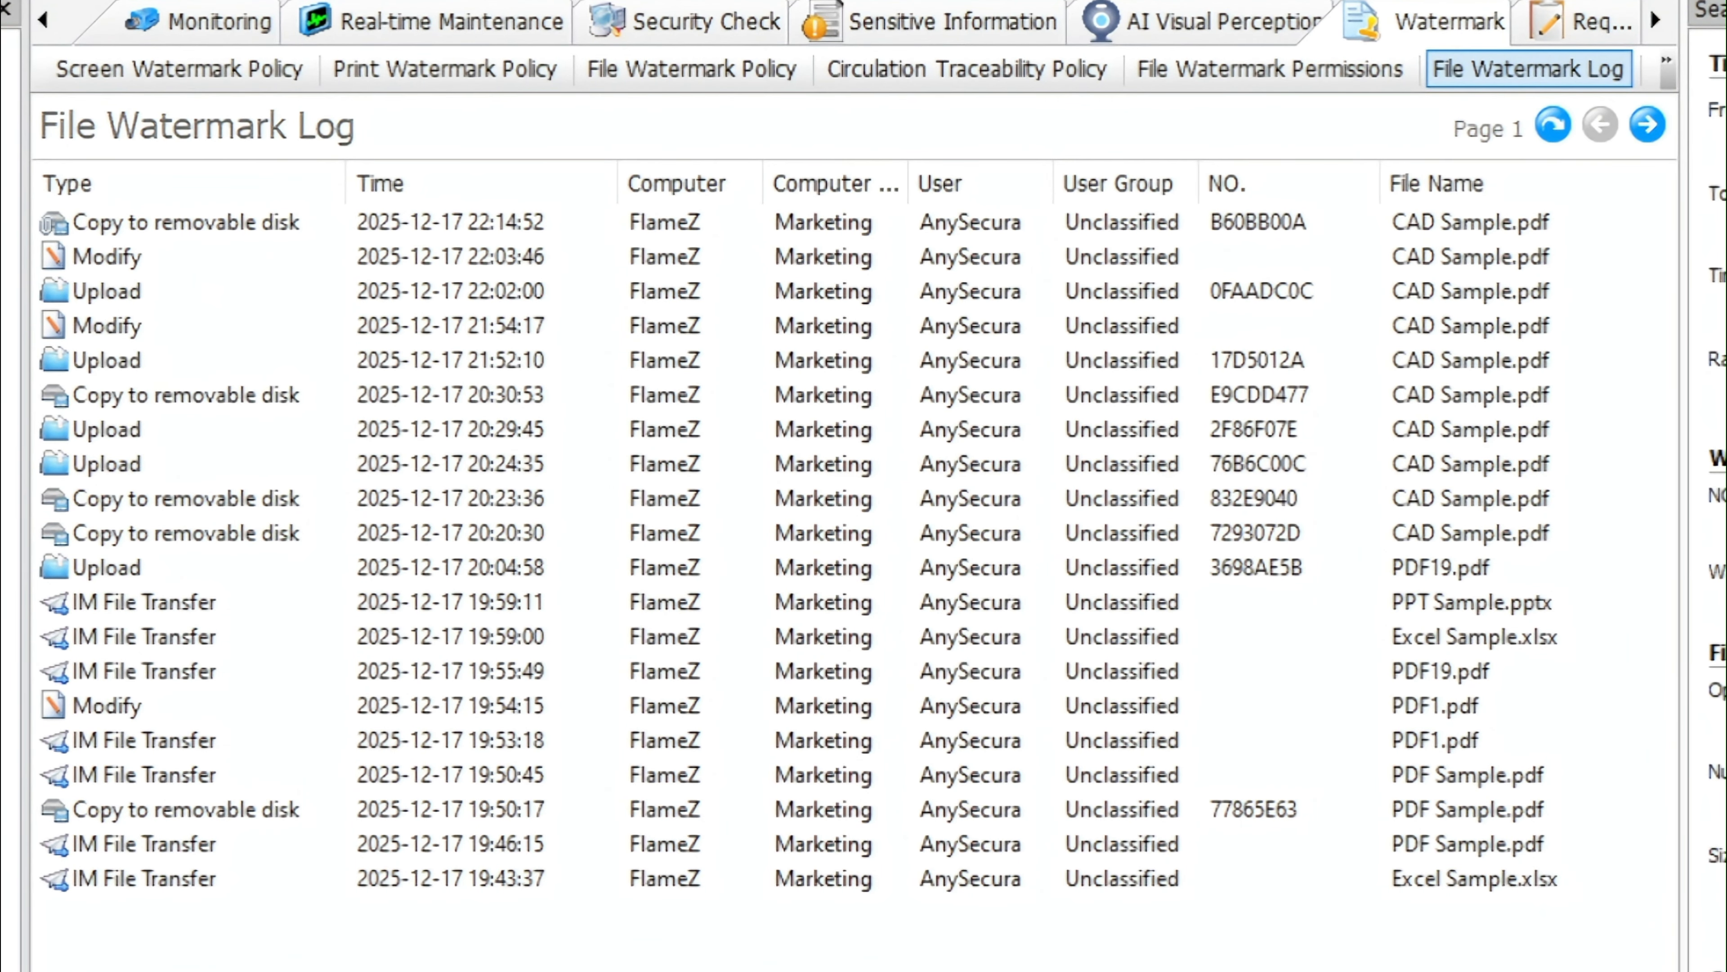
pyautogui.hscroll(10, 854, 528)
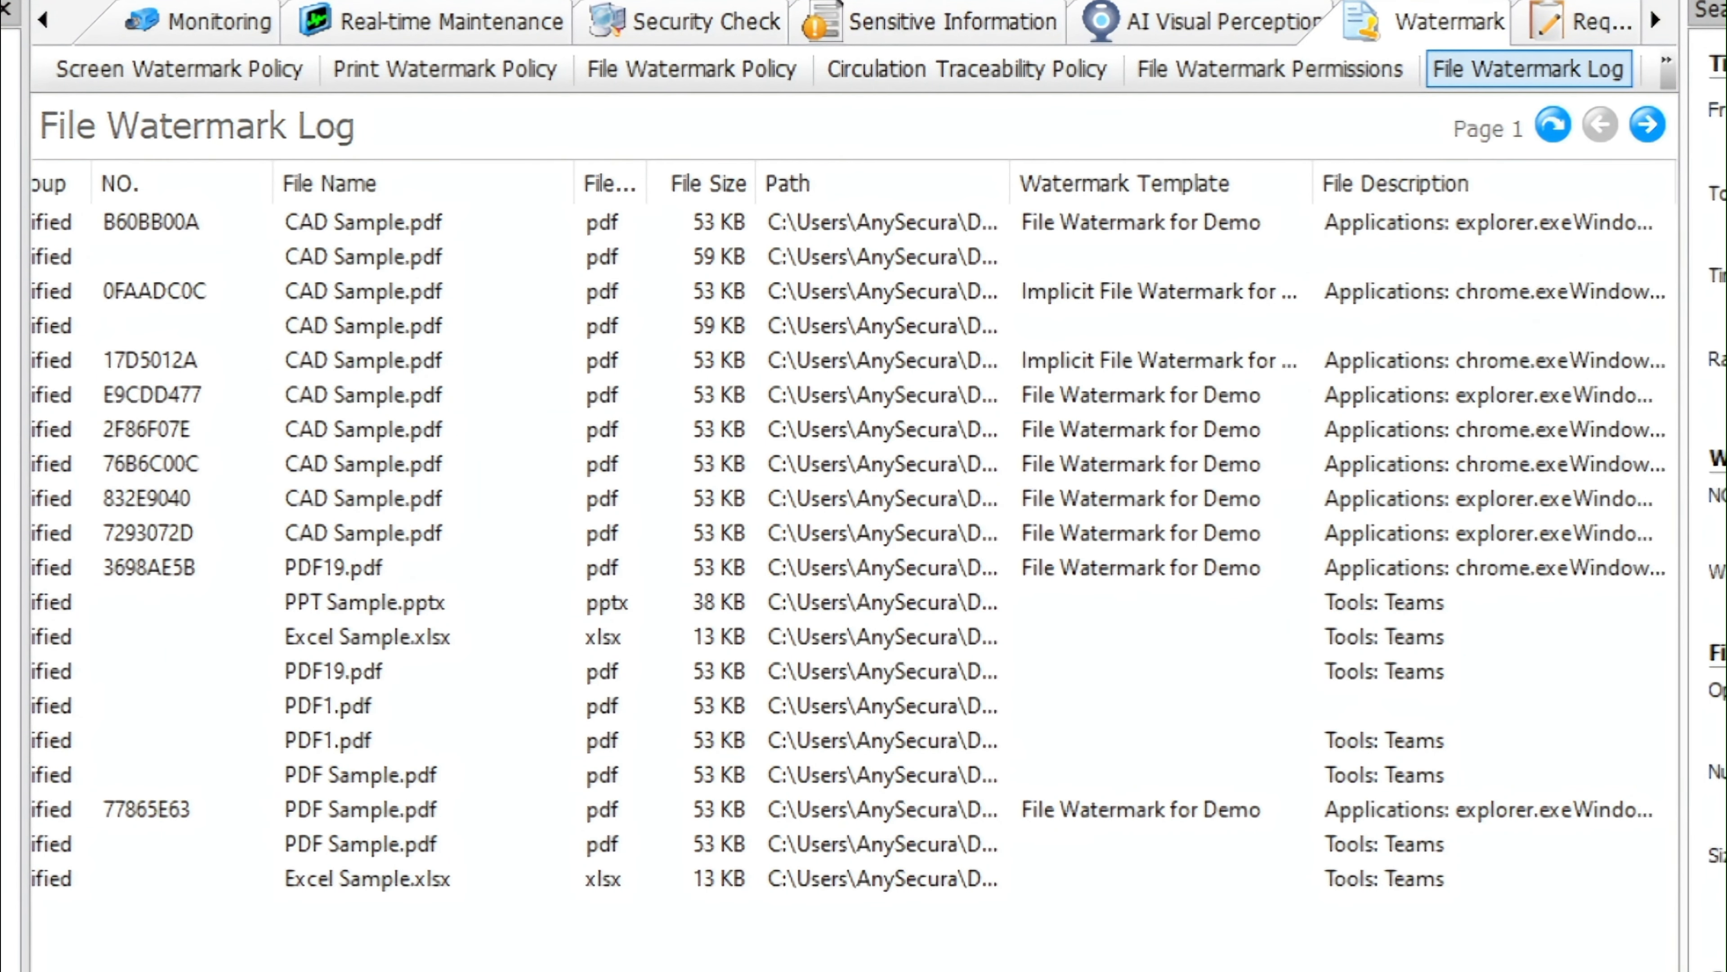
pyautogui.hscroll(-10, 515, 480)
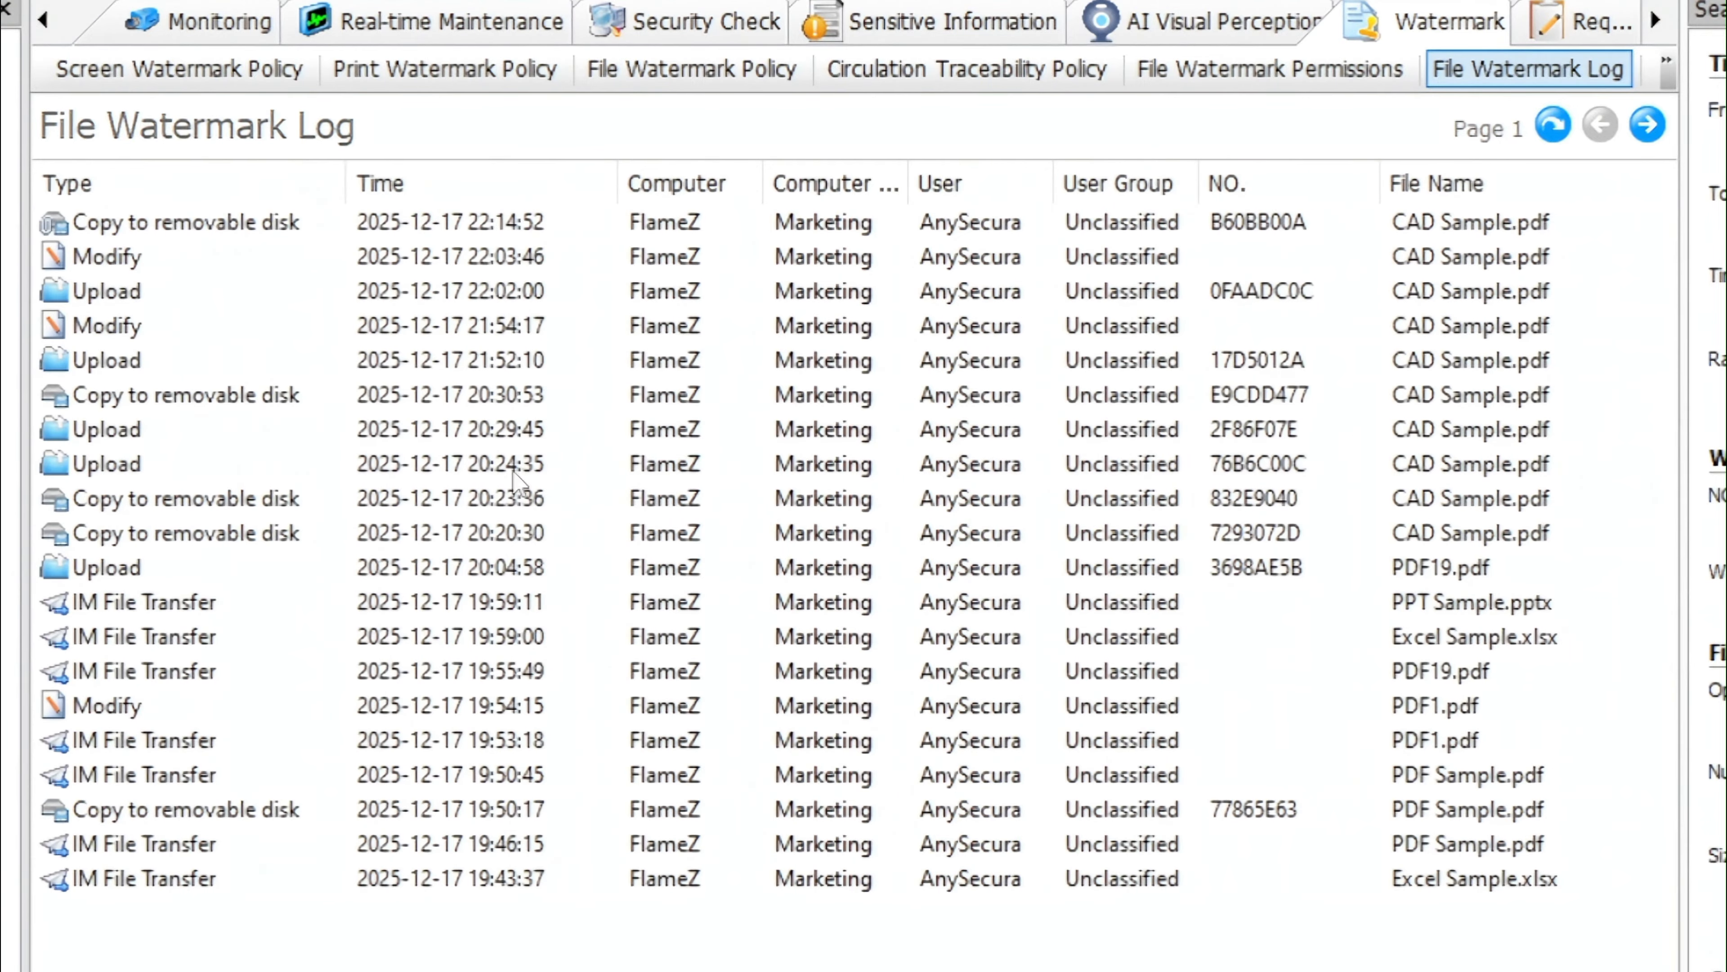
# Open the properties of the latest Copy to removable disk entry and examine its file path, descriptions and filename
pyautogui.rightClick(198, 232)
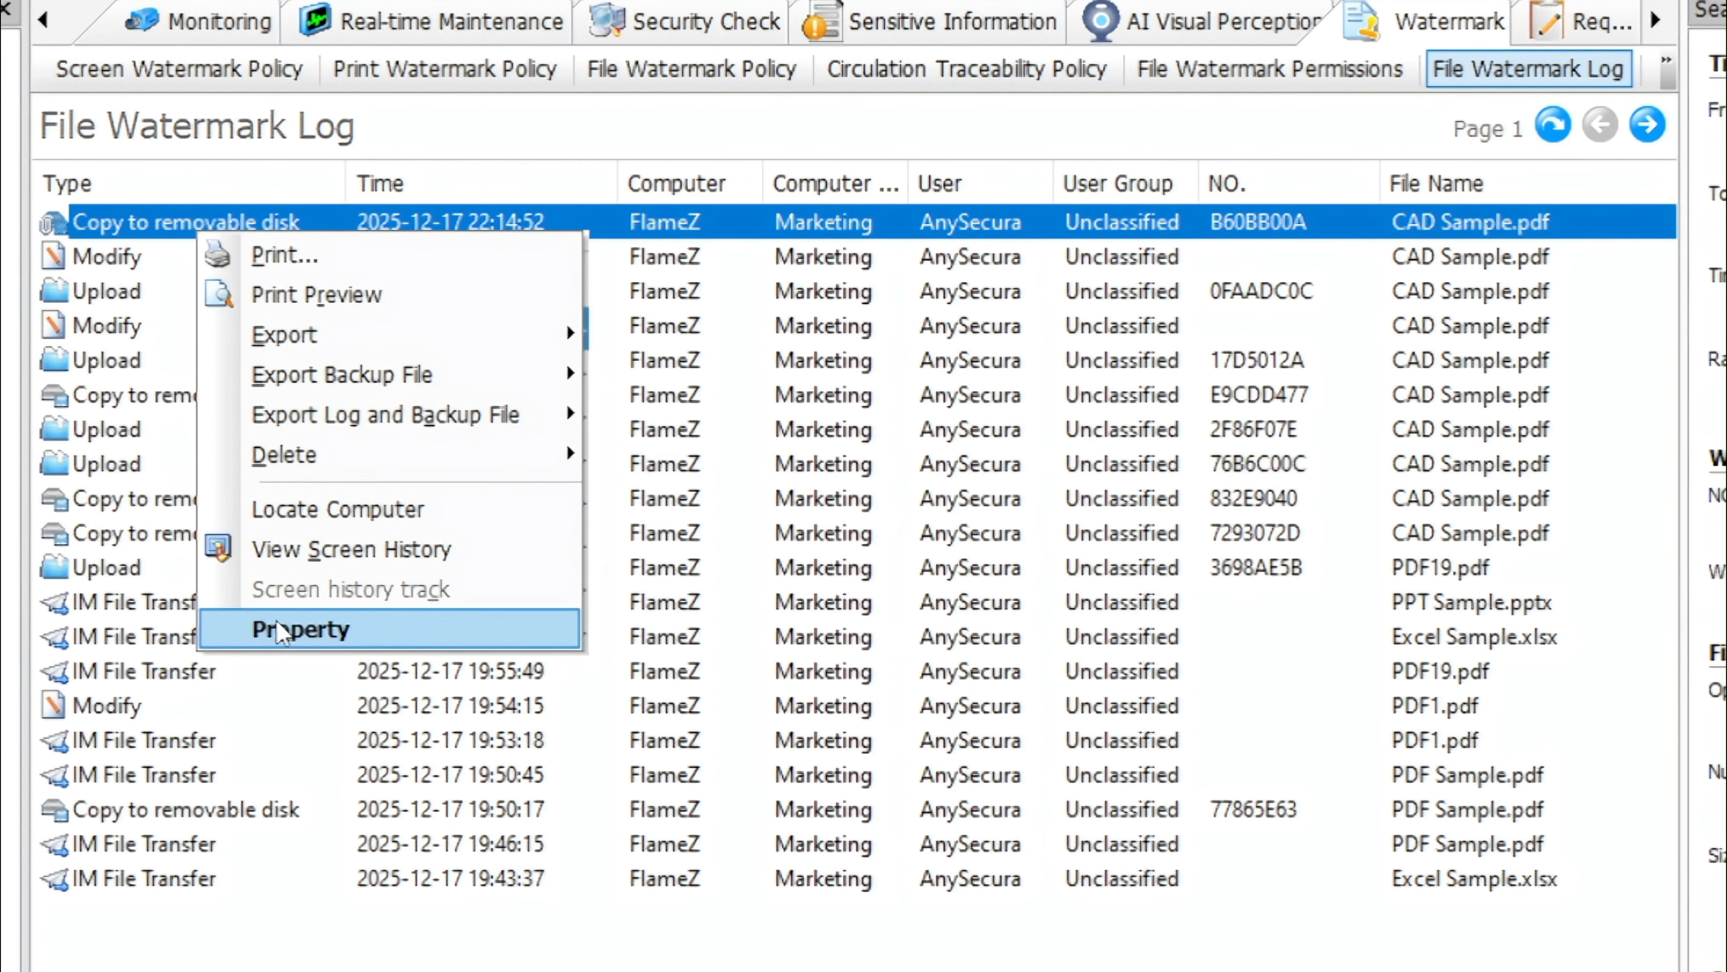
pyautogui.click(282, 629)
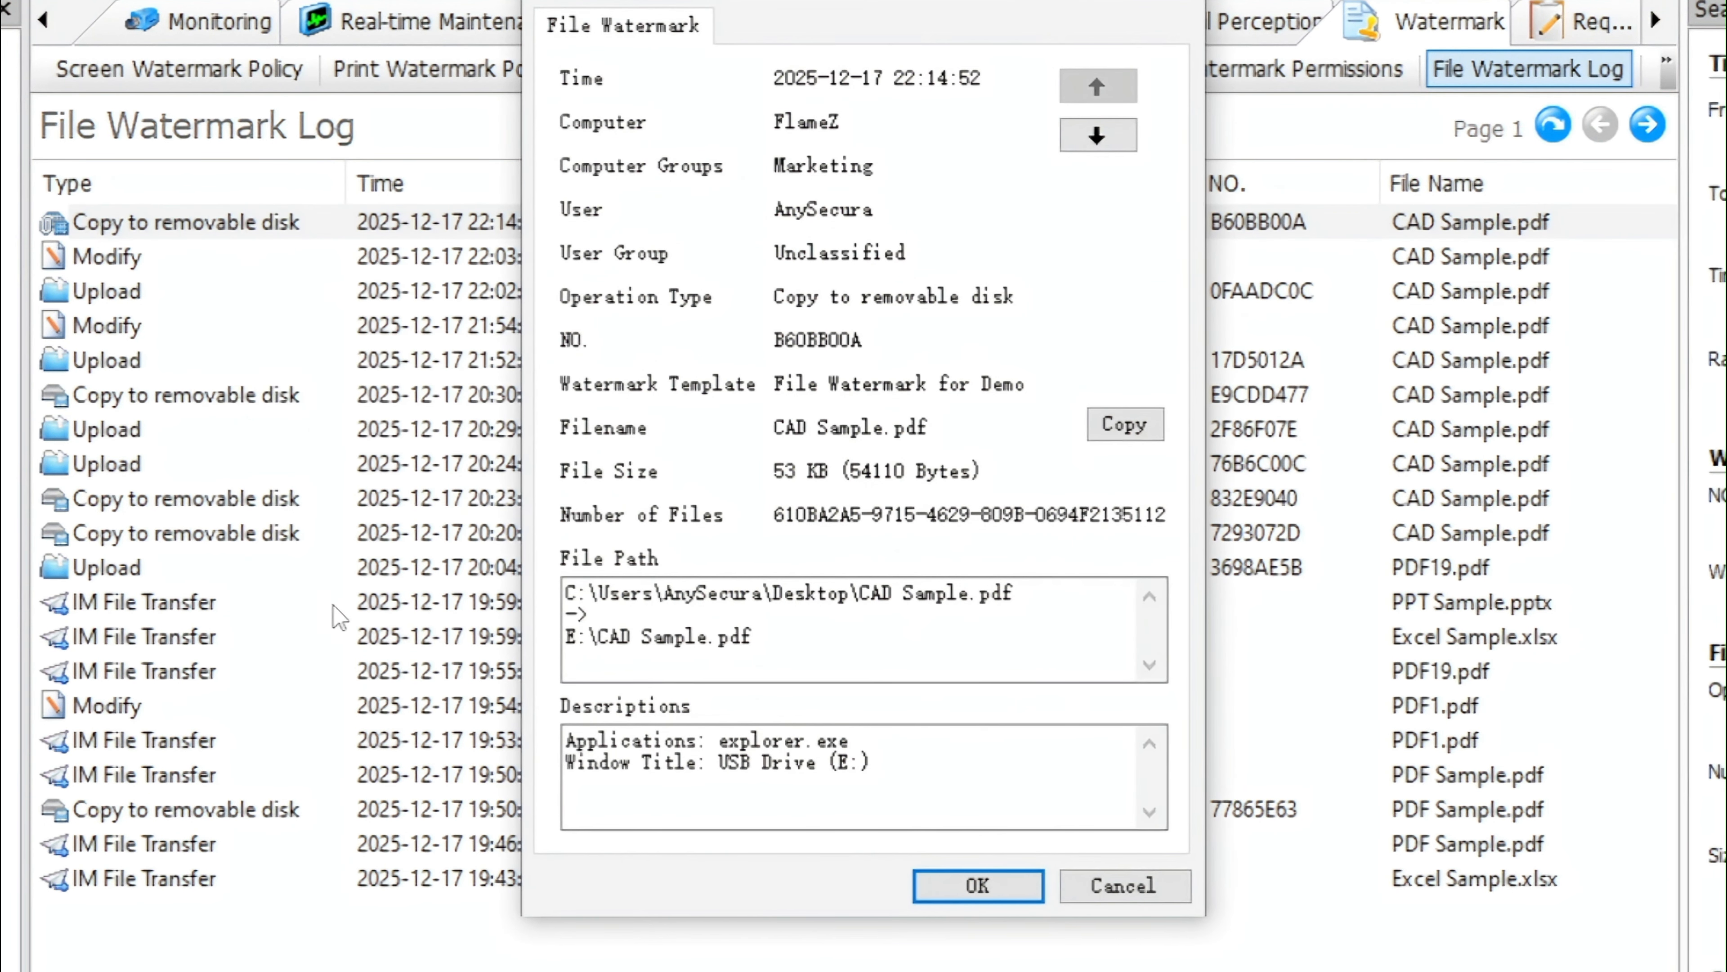
pyautogui.moveTo(754, 638); pyautogui.dragTo(564, 592)
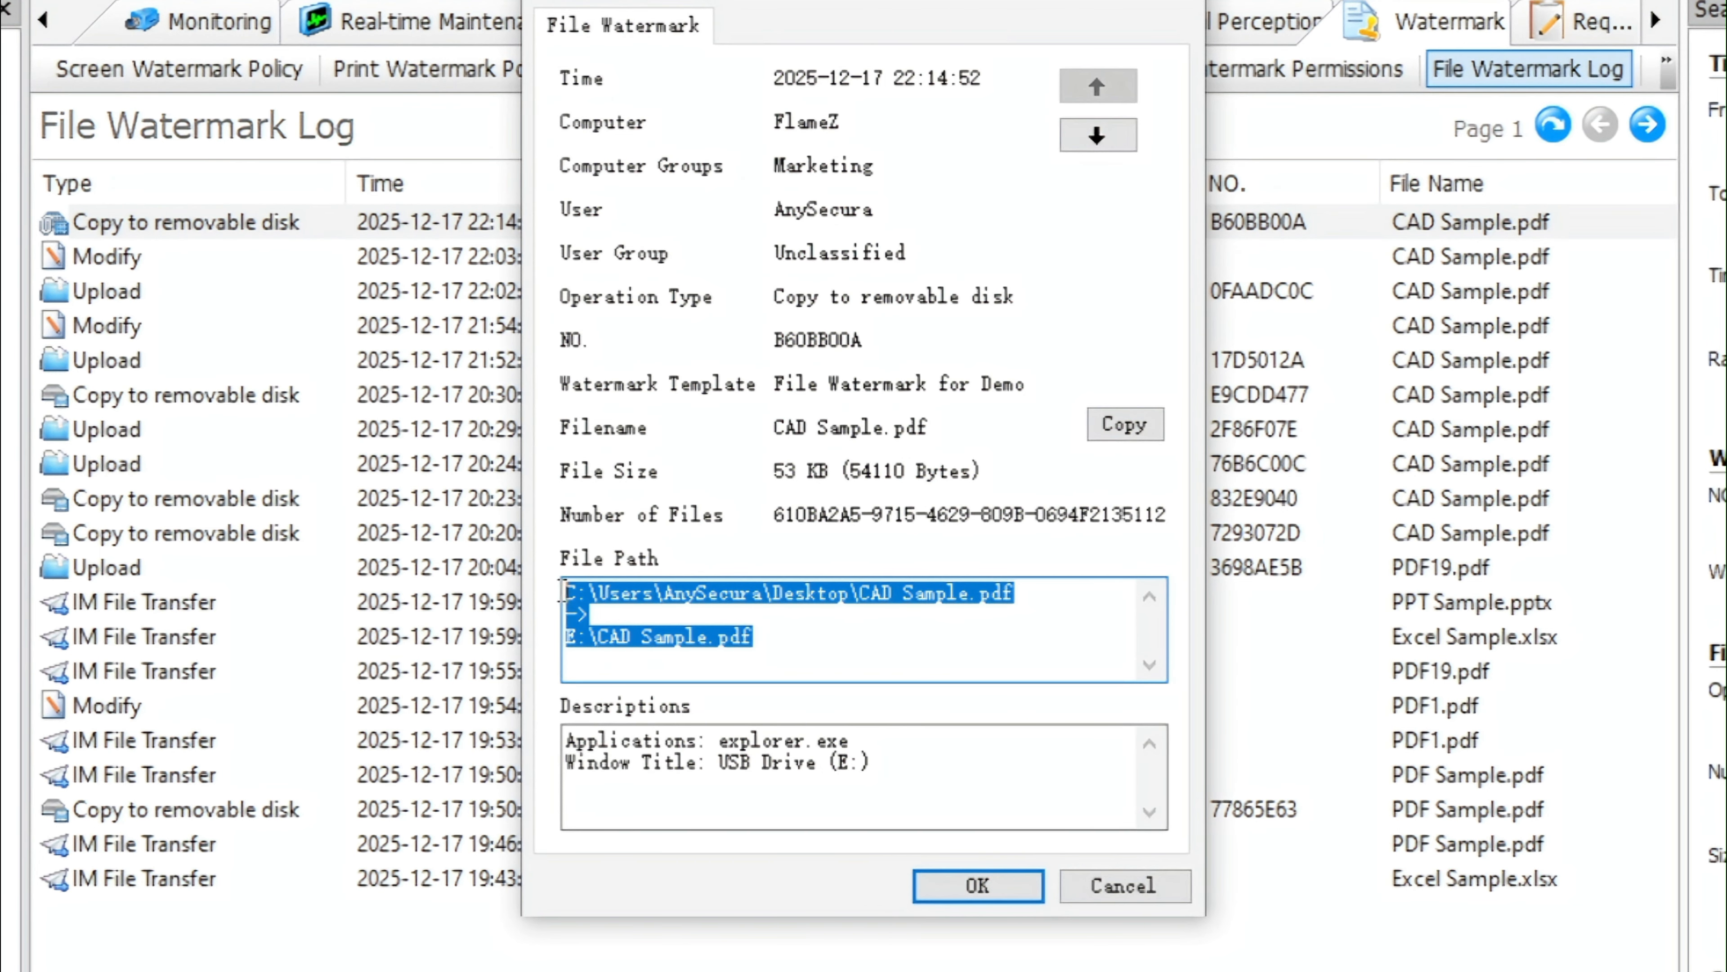
pyautogui.click(811, 658)
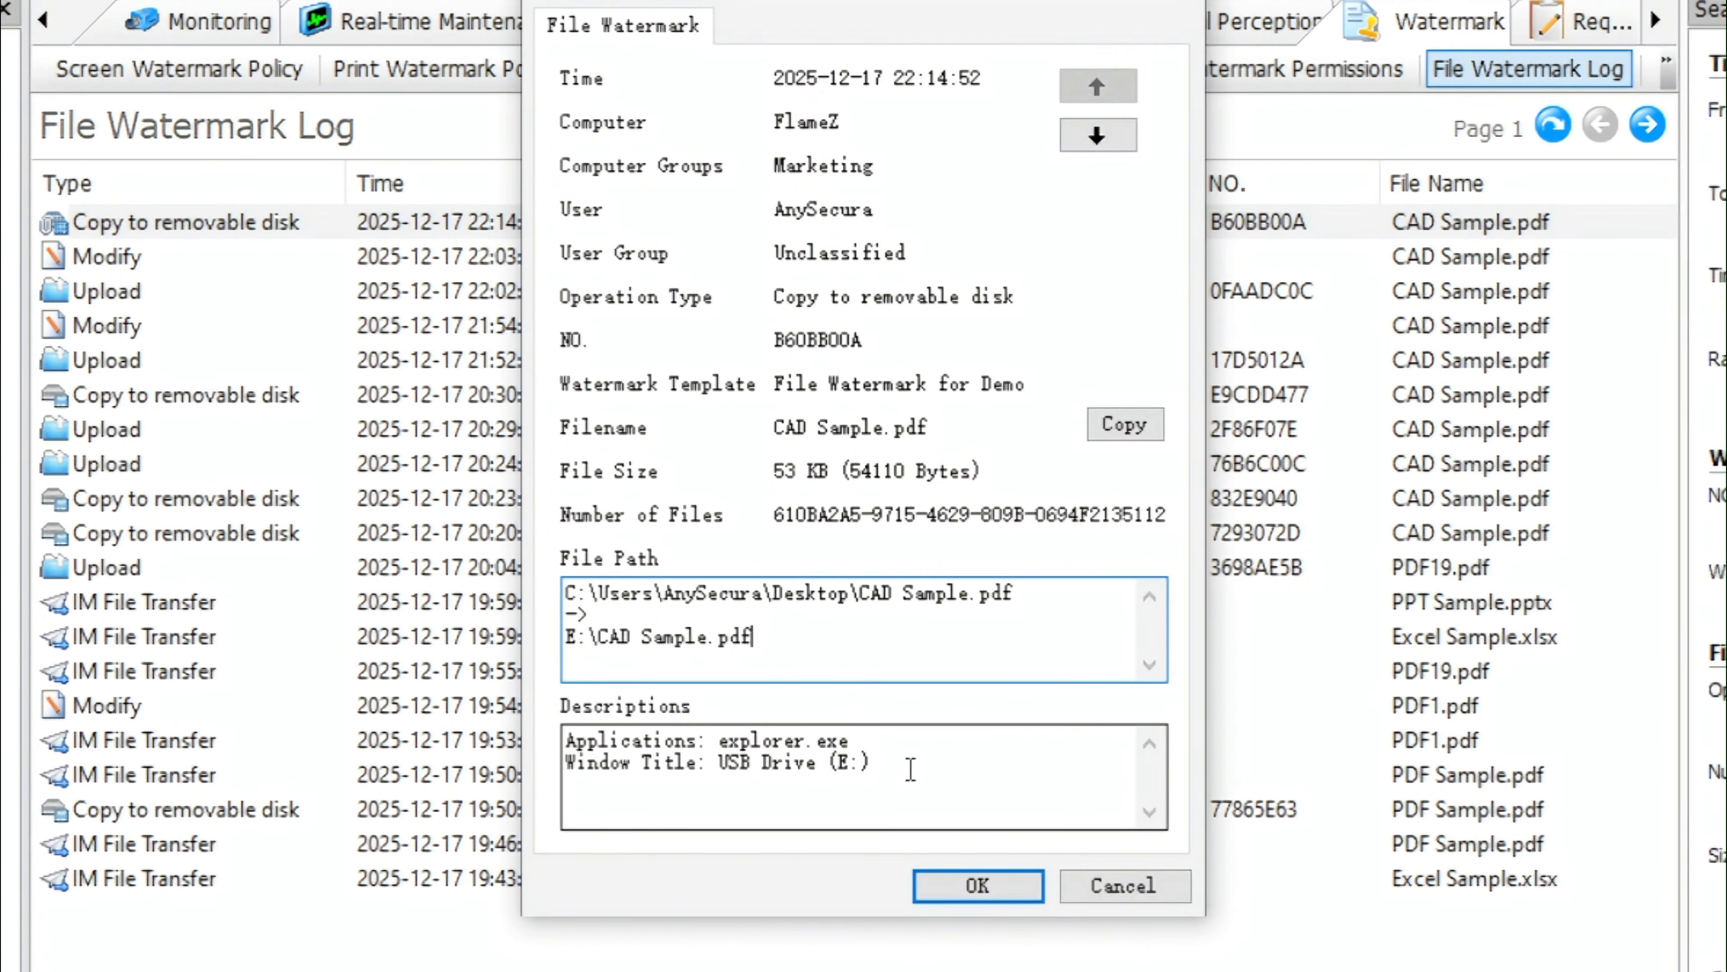
pyautogui.moveTo(911, 770); pyautogui.dragTo(549, 723)
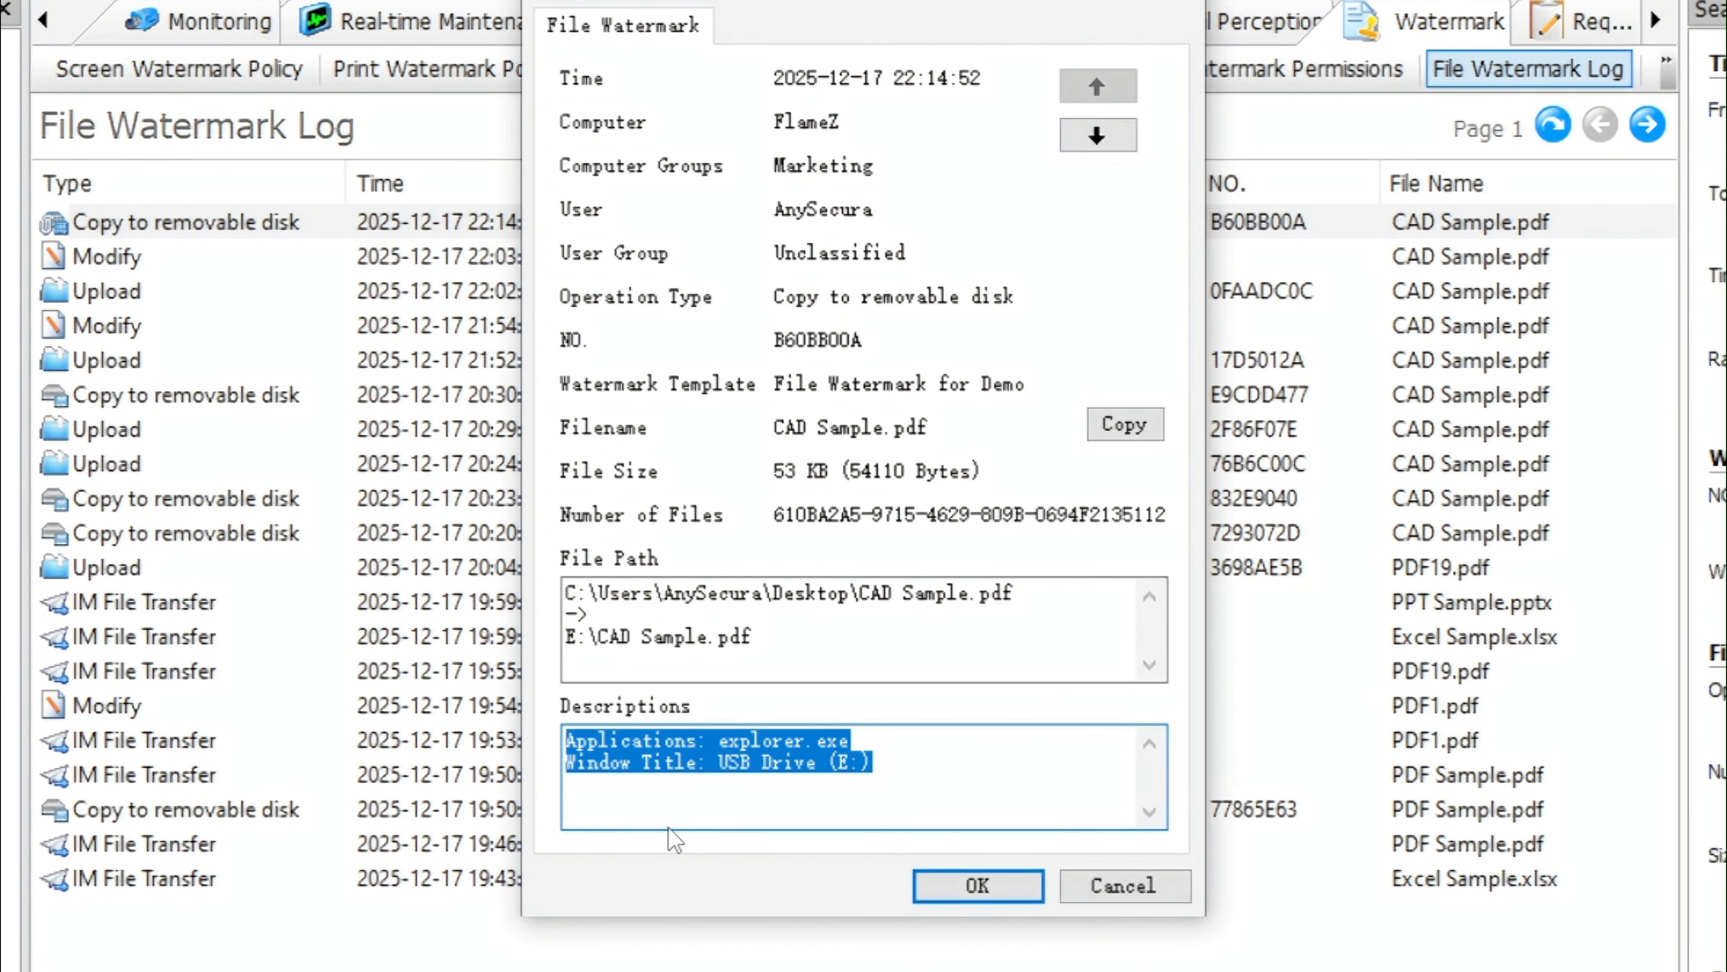
pyautogui.click(680, 803)
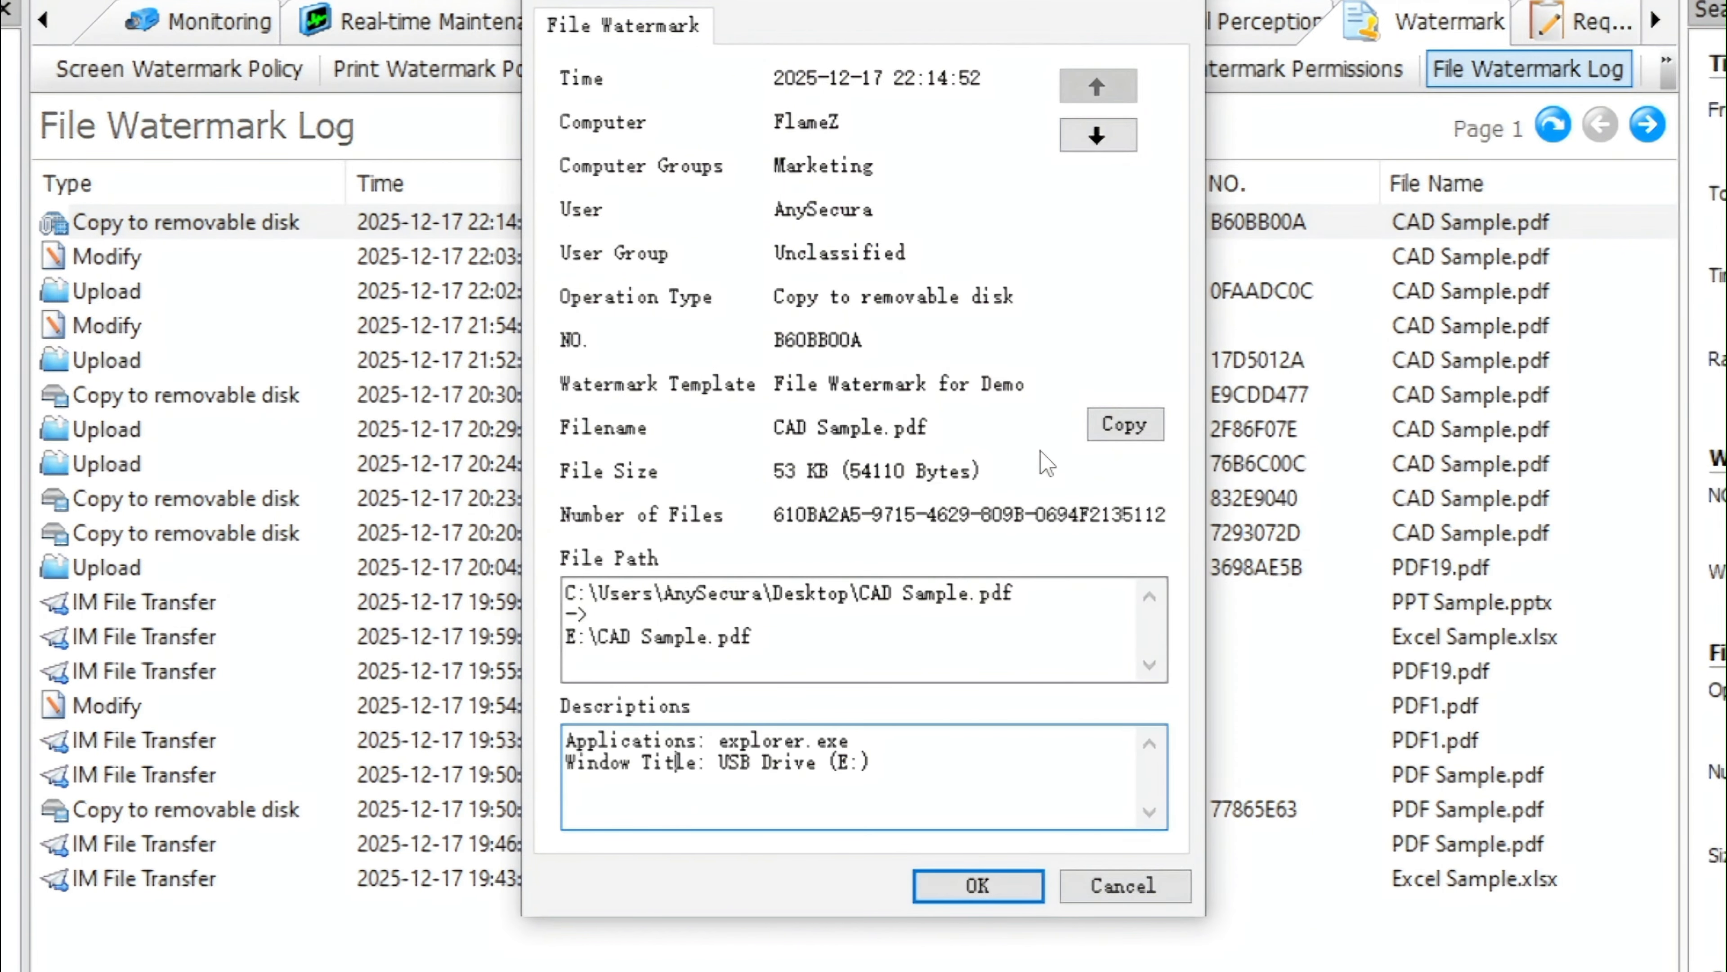
pyautogui.moveTo(944, 429); pyautogui.dragTo(657, 418)
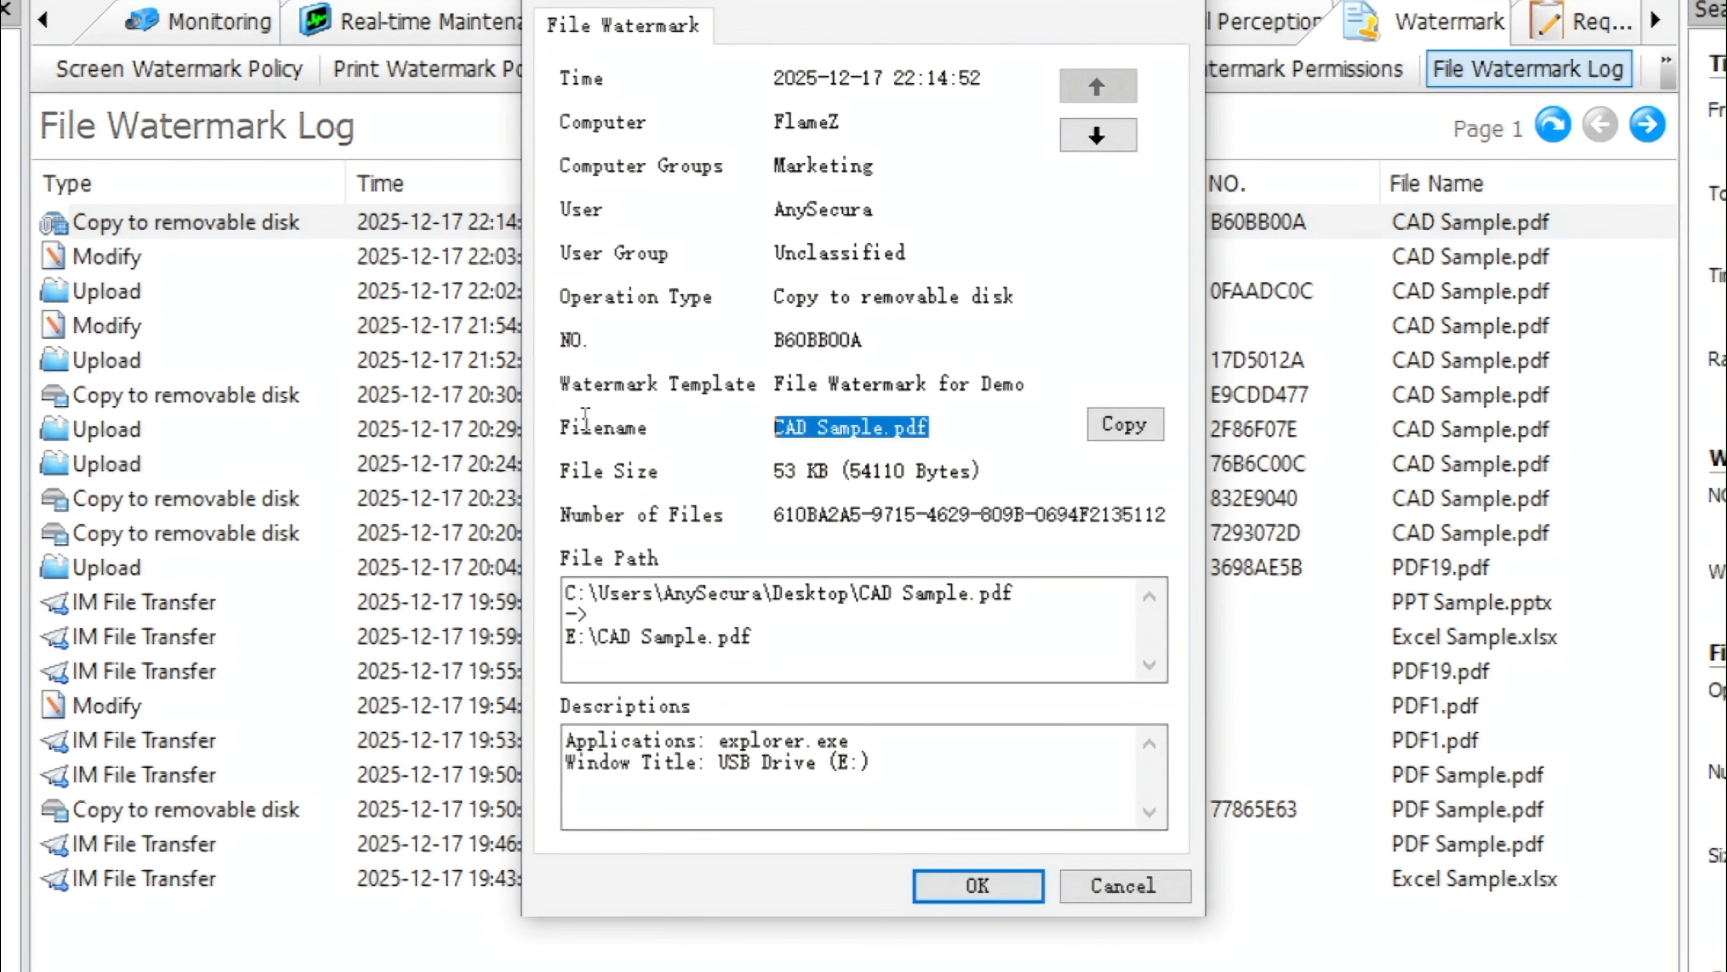
pyautogui.click(1011, 443)
# Open the backed-up copy of CAD Sample.pdf from the entry's properties, then close the viewer and the properties dialog
pyautogui.click(1125, 424)
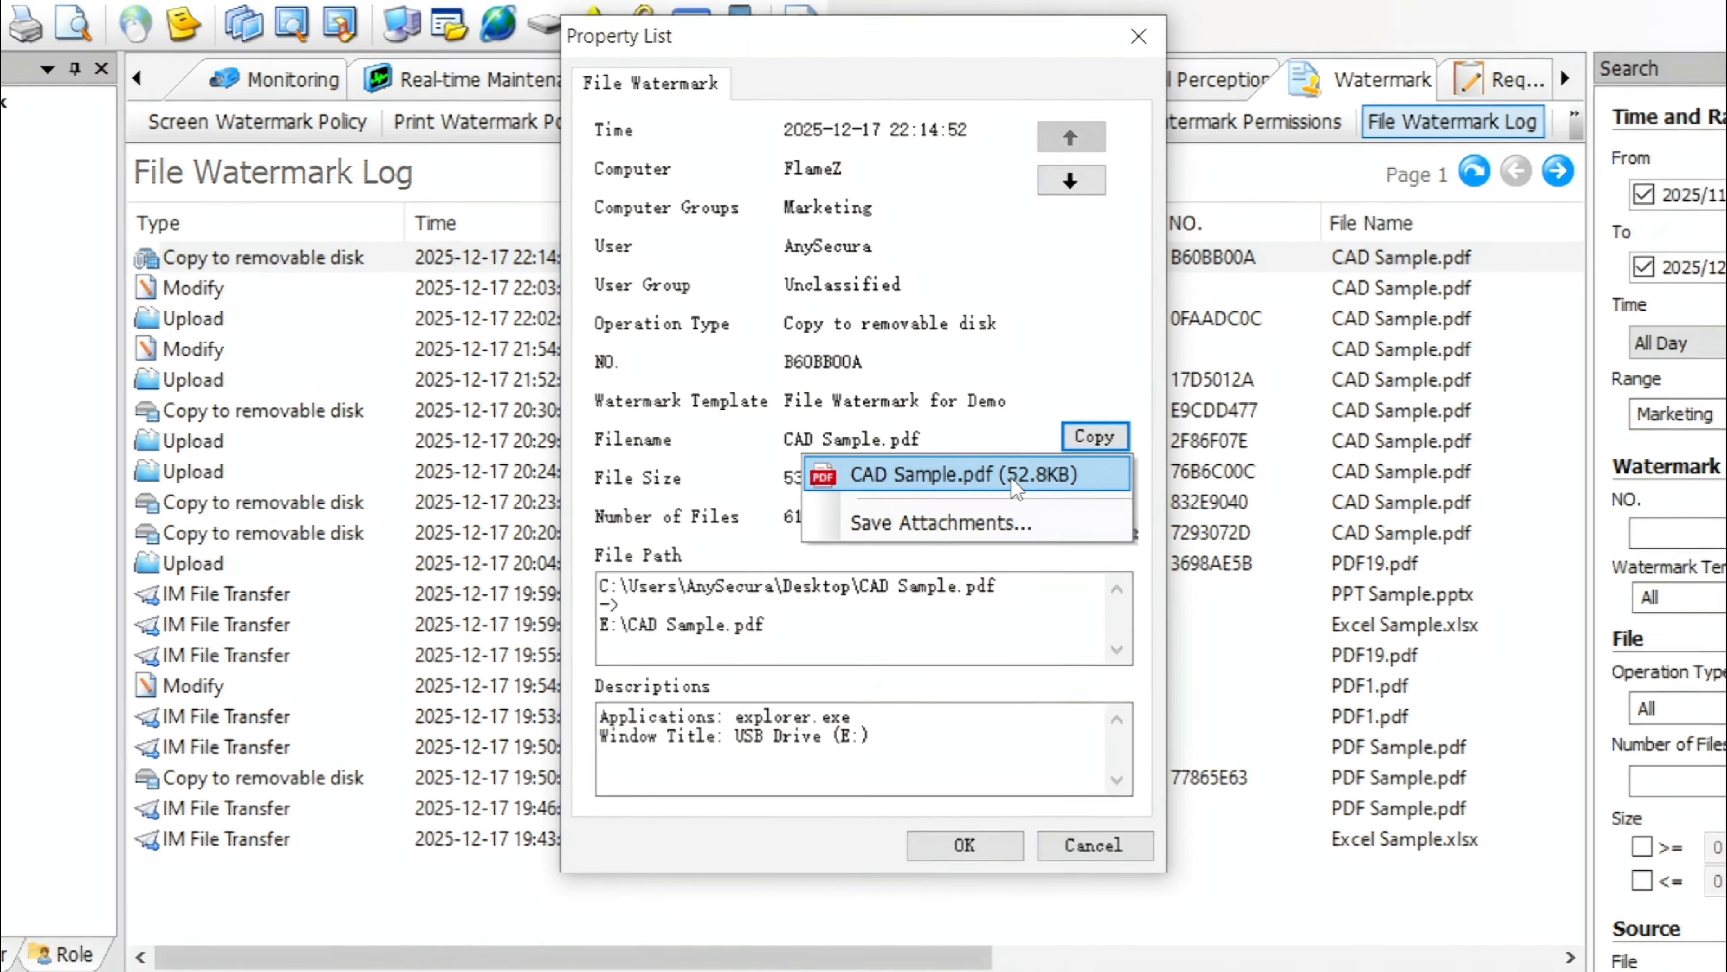
pyautogui.click(1035, 481)
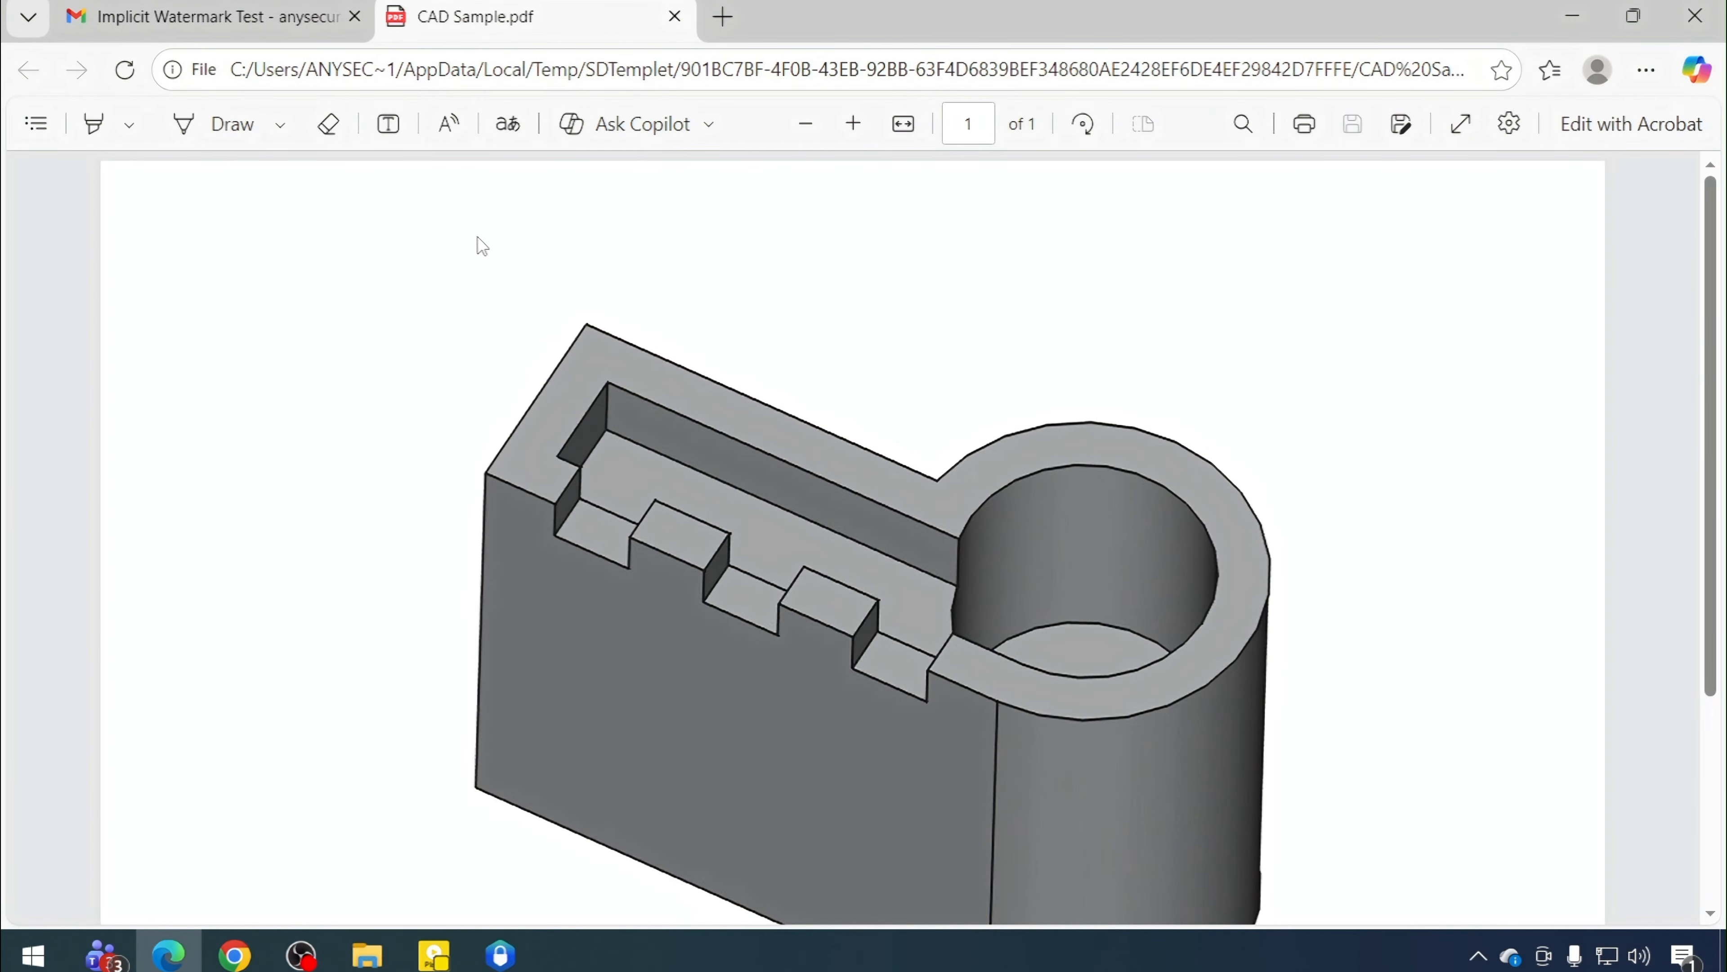
pyautogui.click(1571, 16)
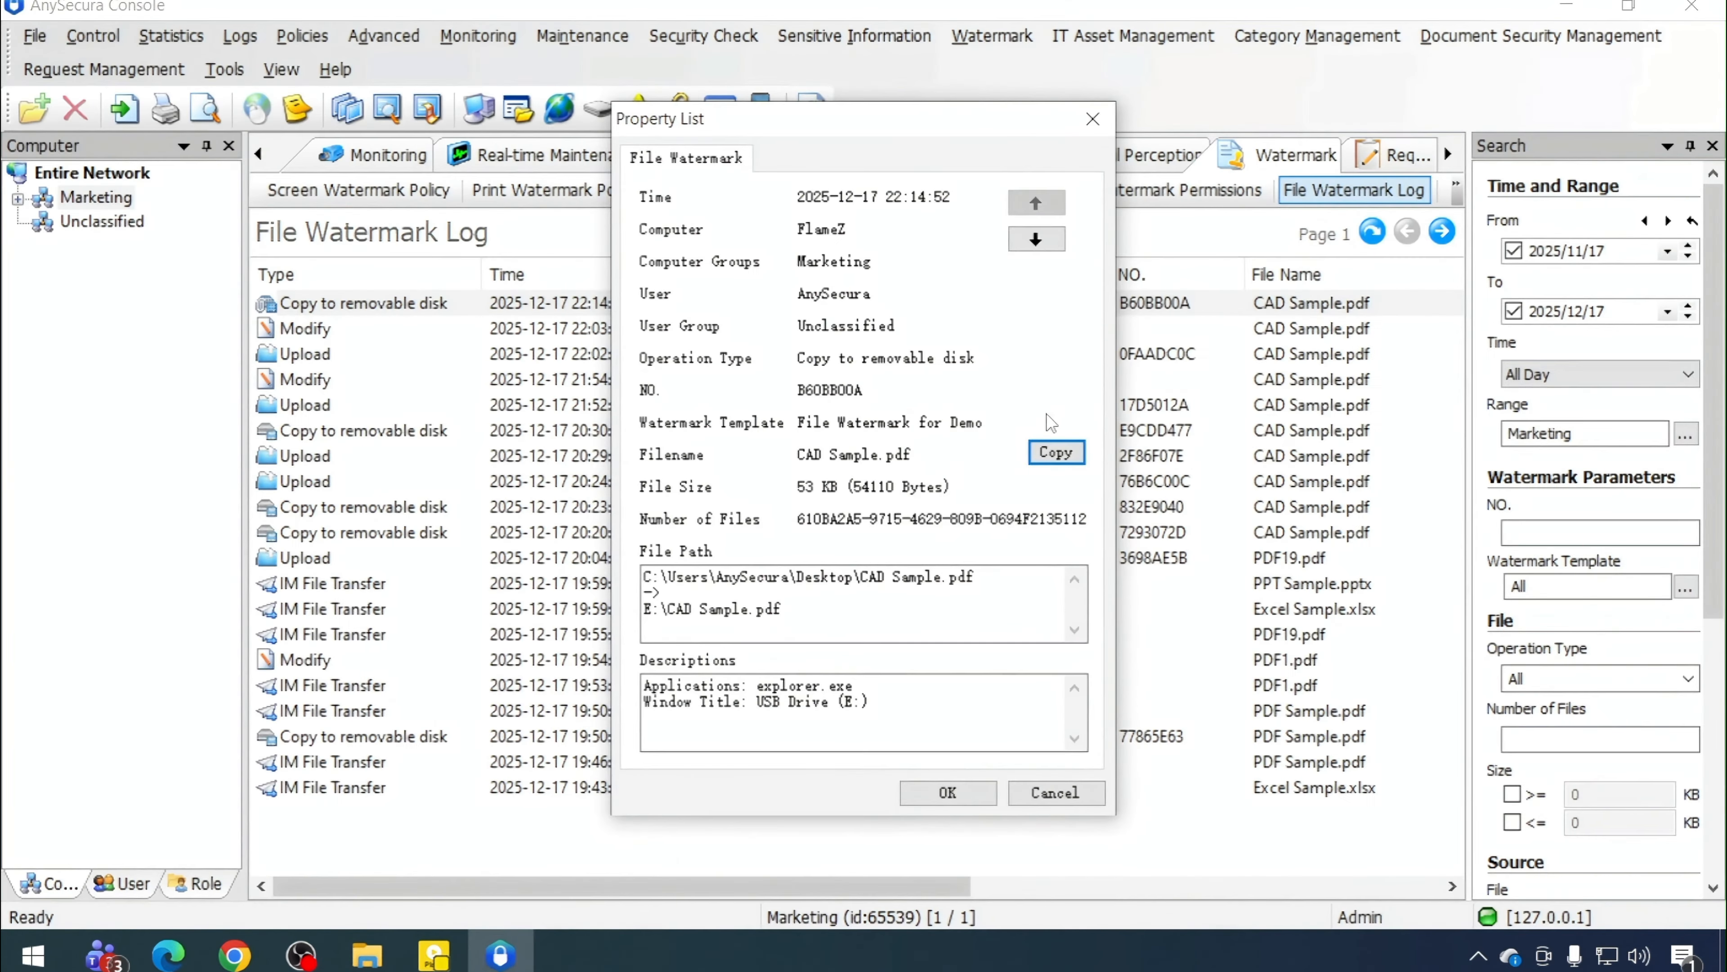
pyautogui.click(1088, 124)
# Examine the log's search filters, including the Operation Type list and source and destination fields
pyautogui.hscroll(5, 952, 698)
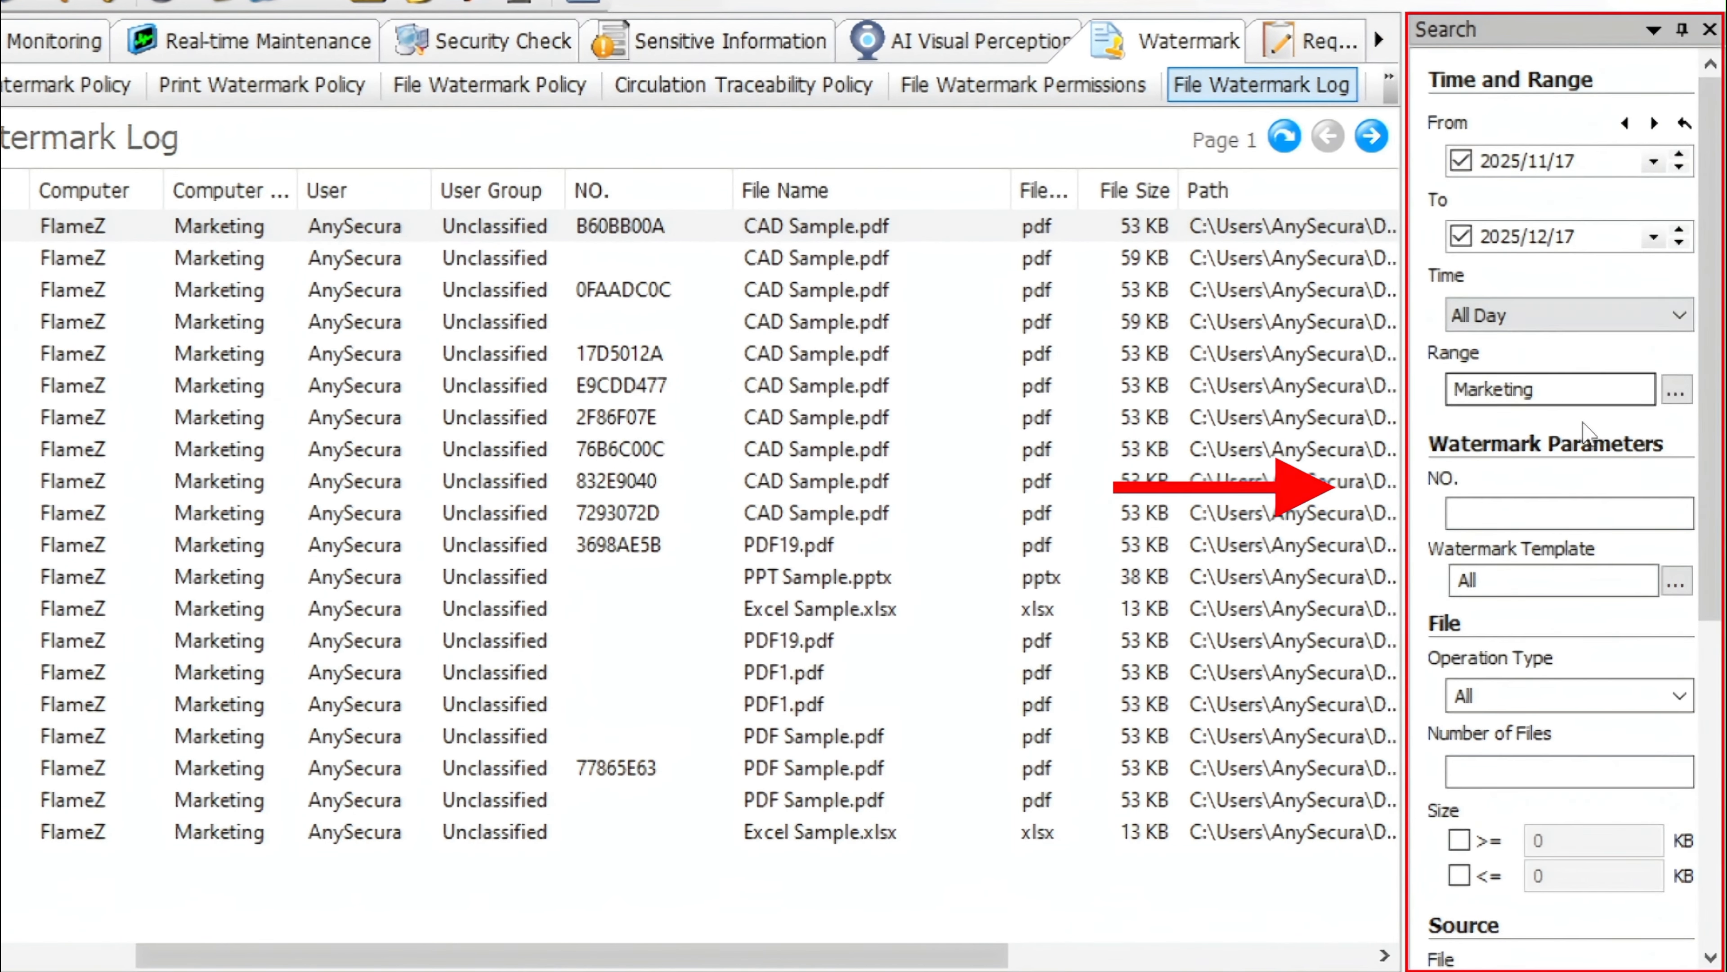
pyautogui.scroll(-3, 1609, 495)
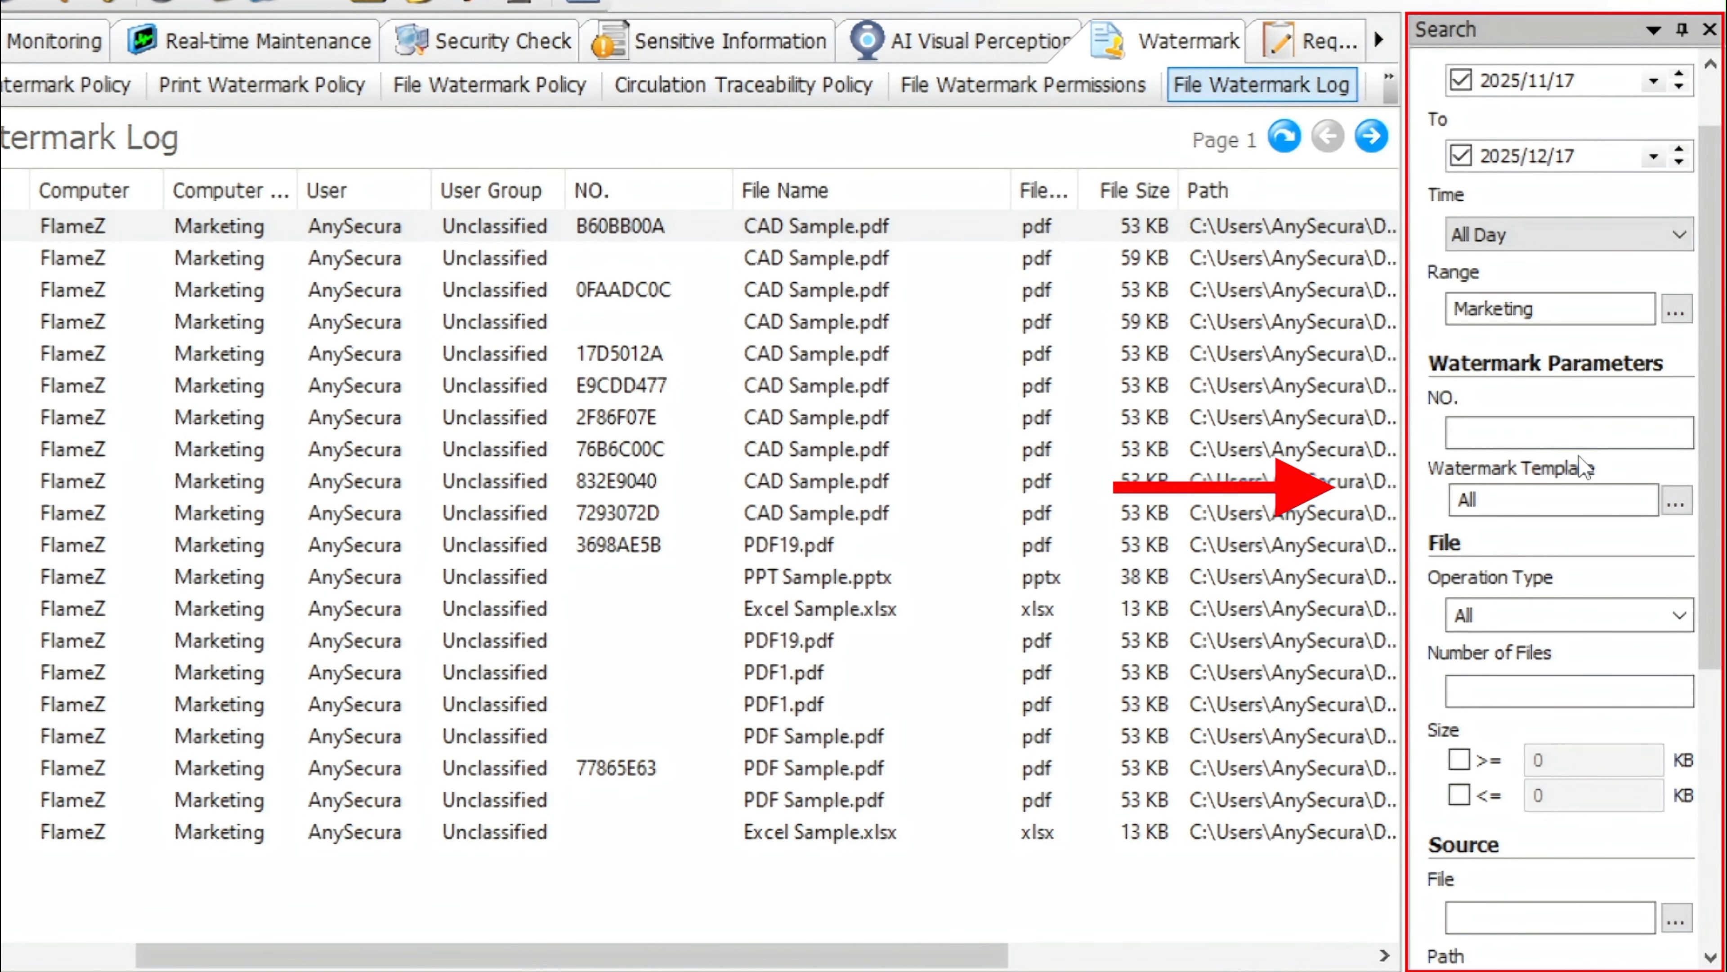
pyautogui.scroll(-1, 1581, 463)
pyautogui.click(1581, 457)
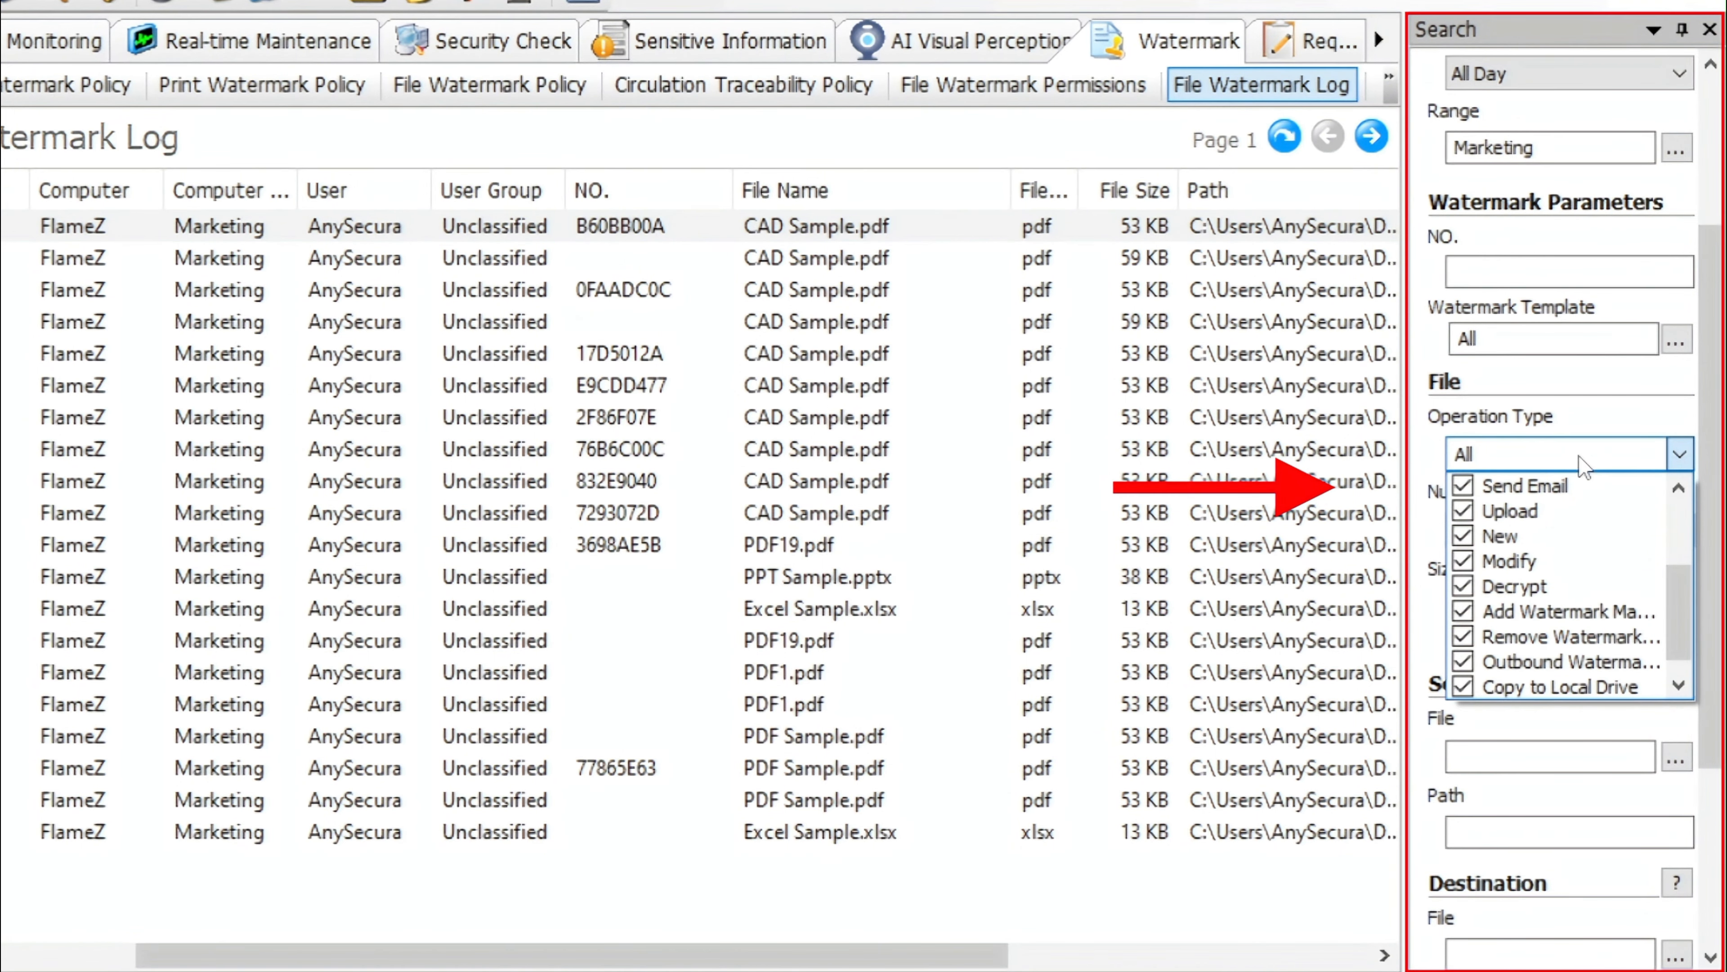
pyautogui.moveTo(1689, 630)
pyautogui.mouseDown()
pyautogui.moveTo(1689, 544)
pyautogui.moveTo(1688, 653)
pyautogui.mouseUp()
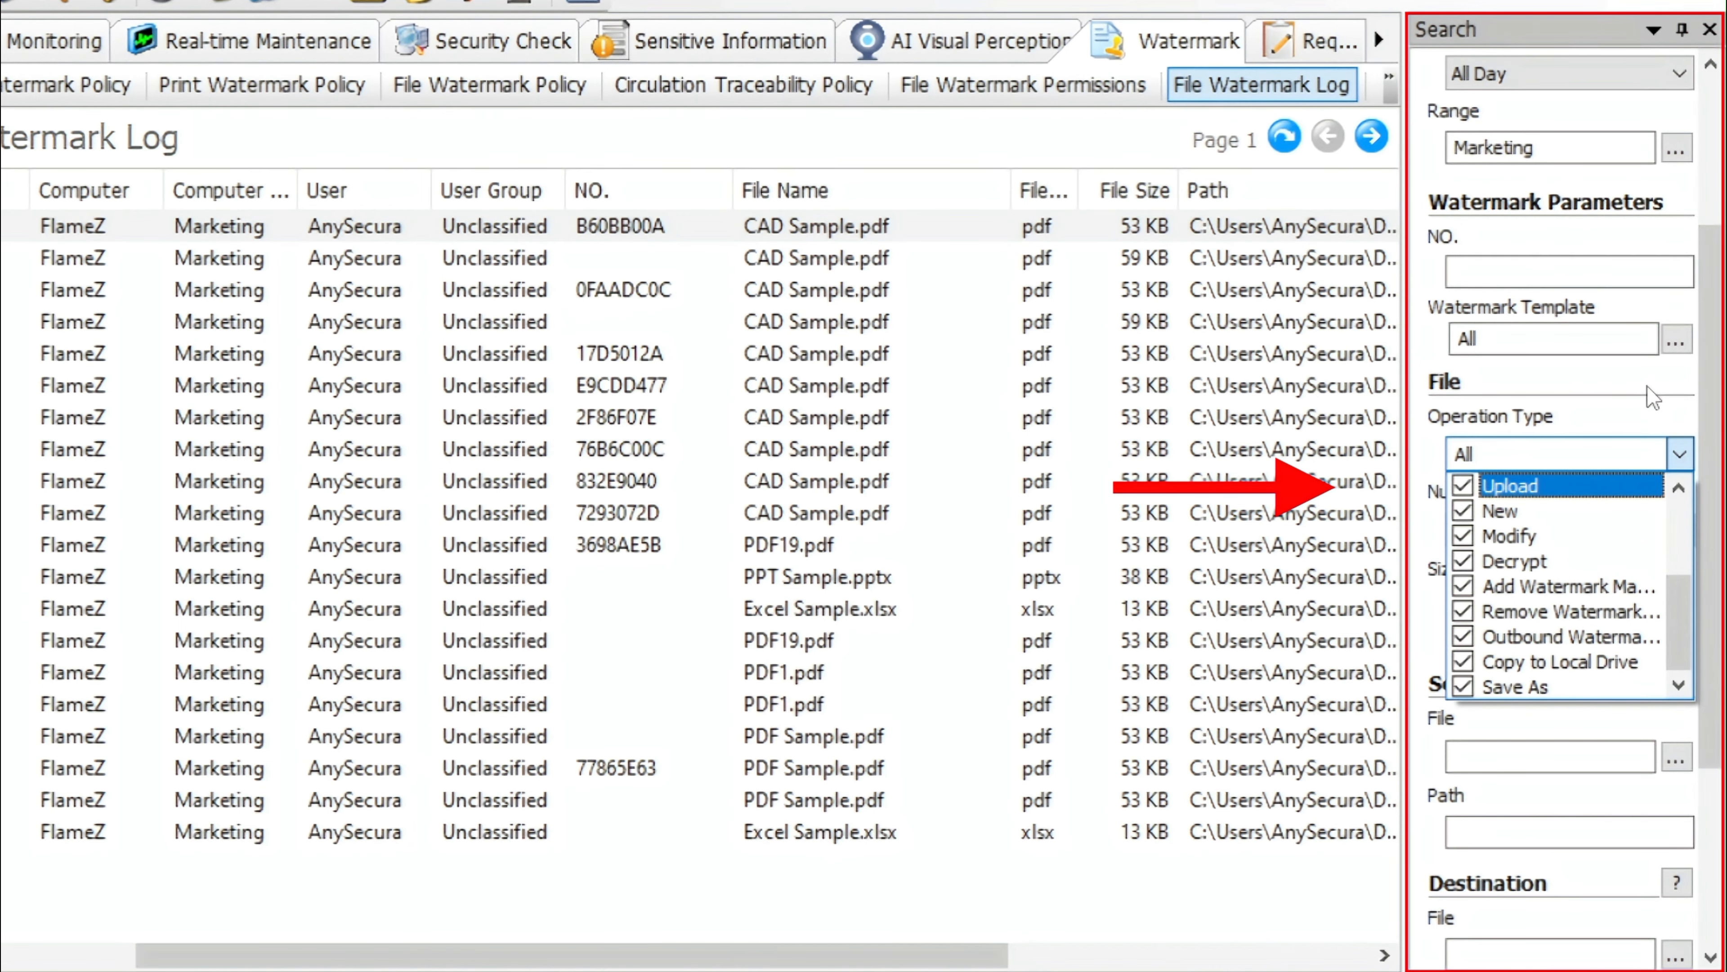
pyautogui.click(1653, 397)
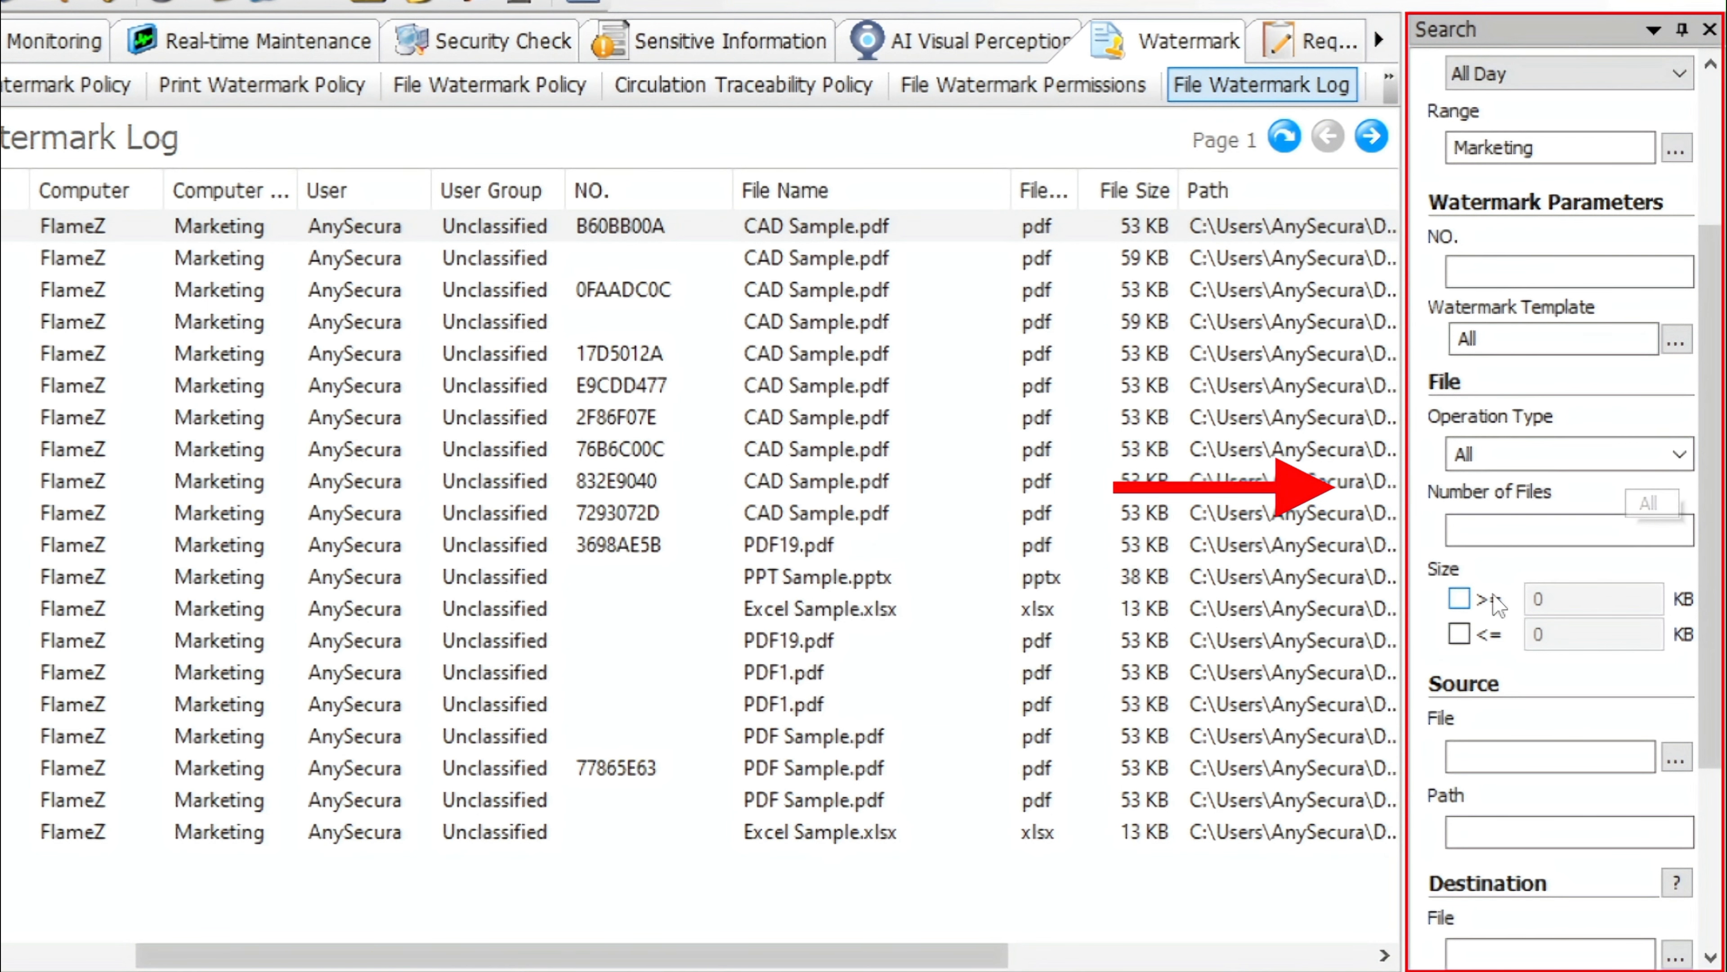
pyautogui.scroll(-5, 1496, 602)
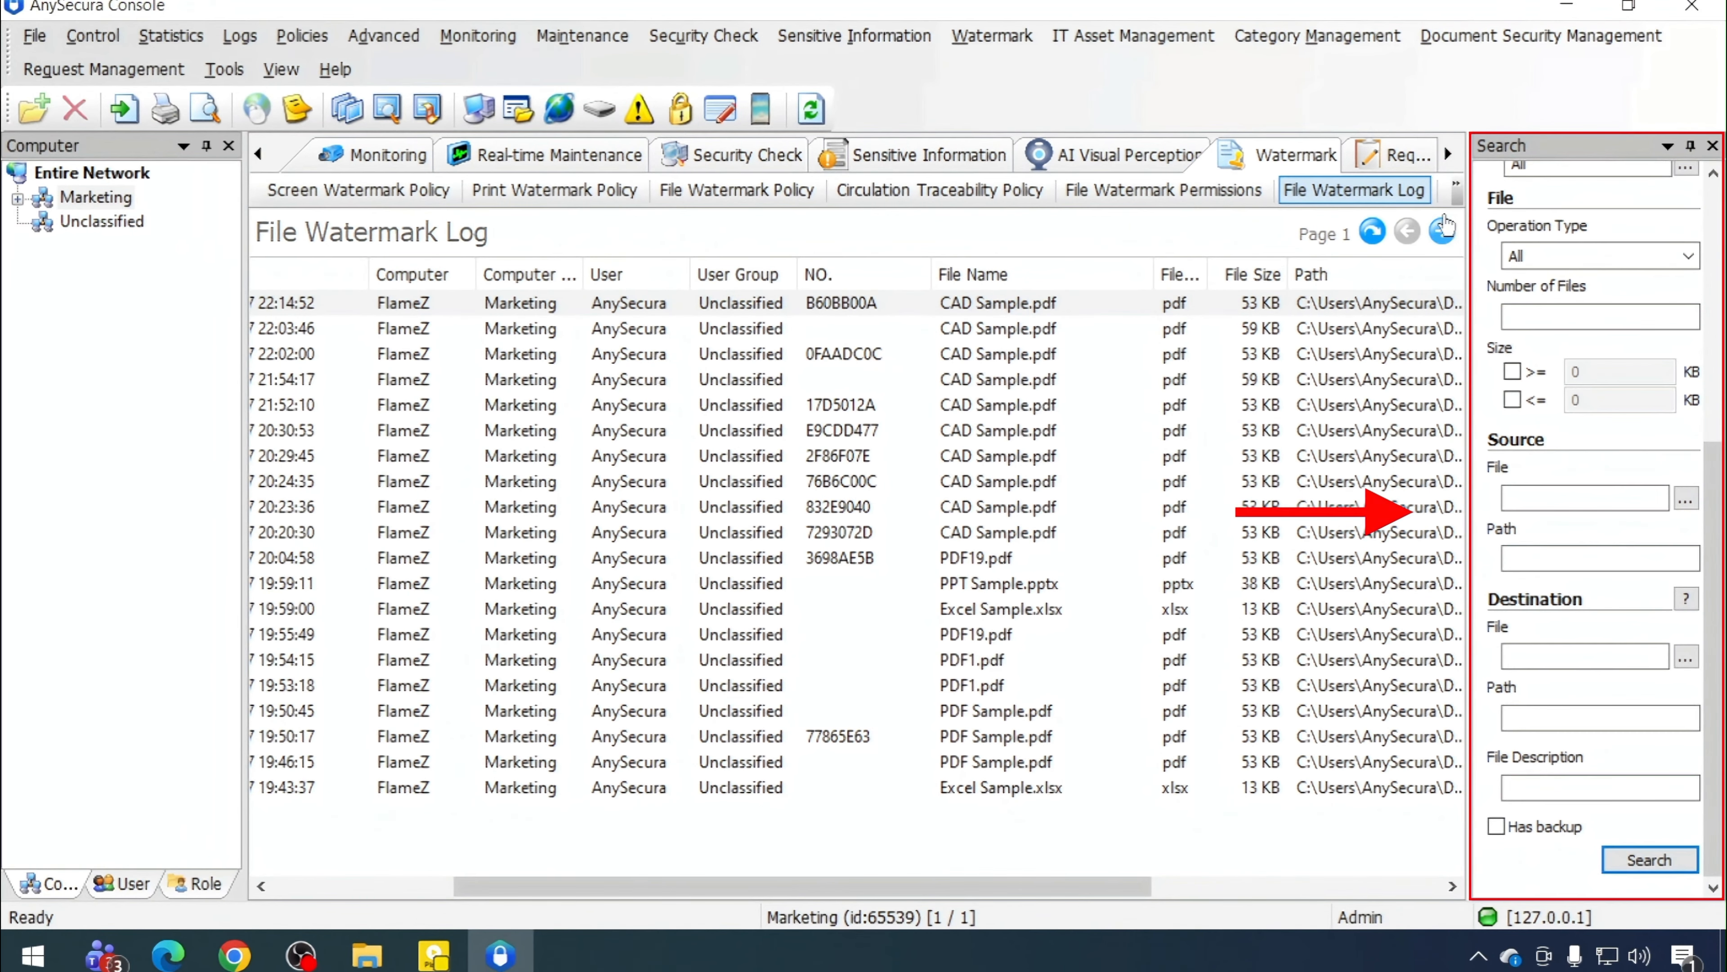
# Switch to the File Circulation Log and browse across its columns
pyautogui.click(1390, 77)
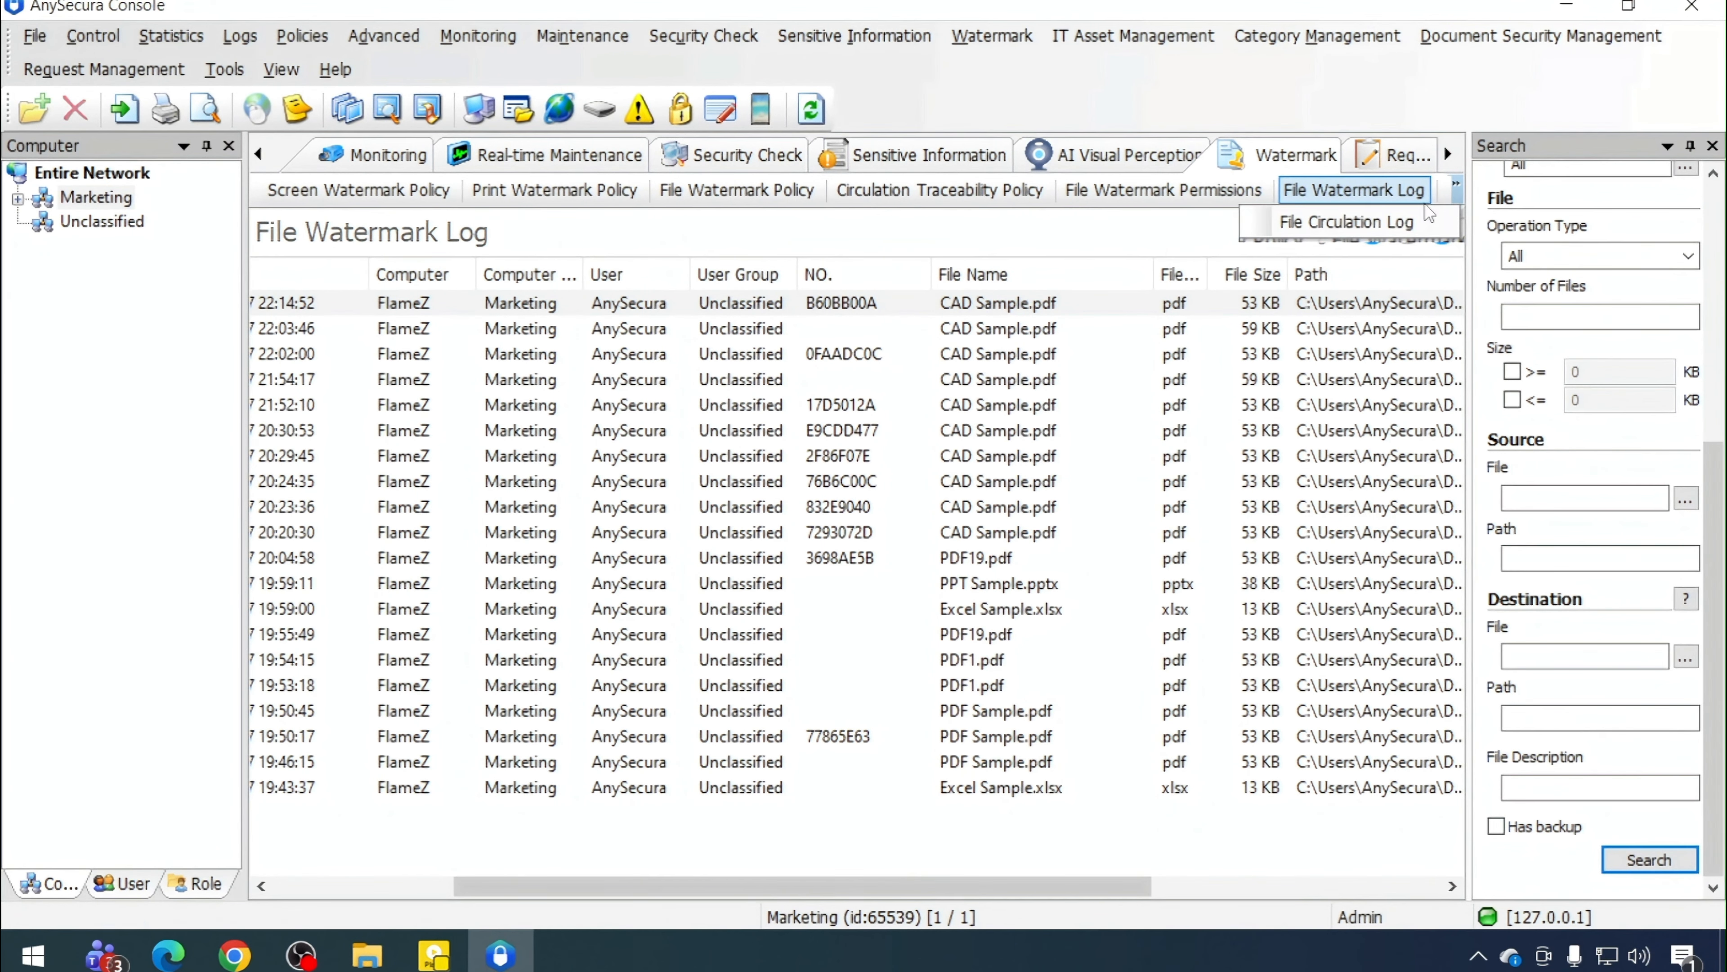
pyautogui.click(1394, 225)
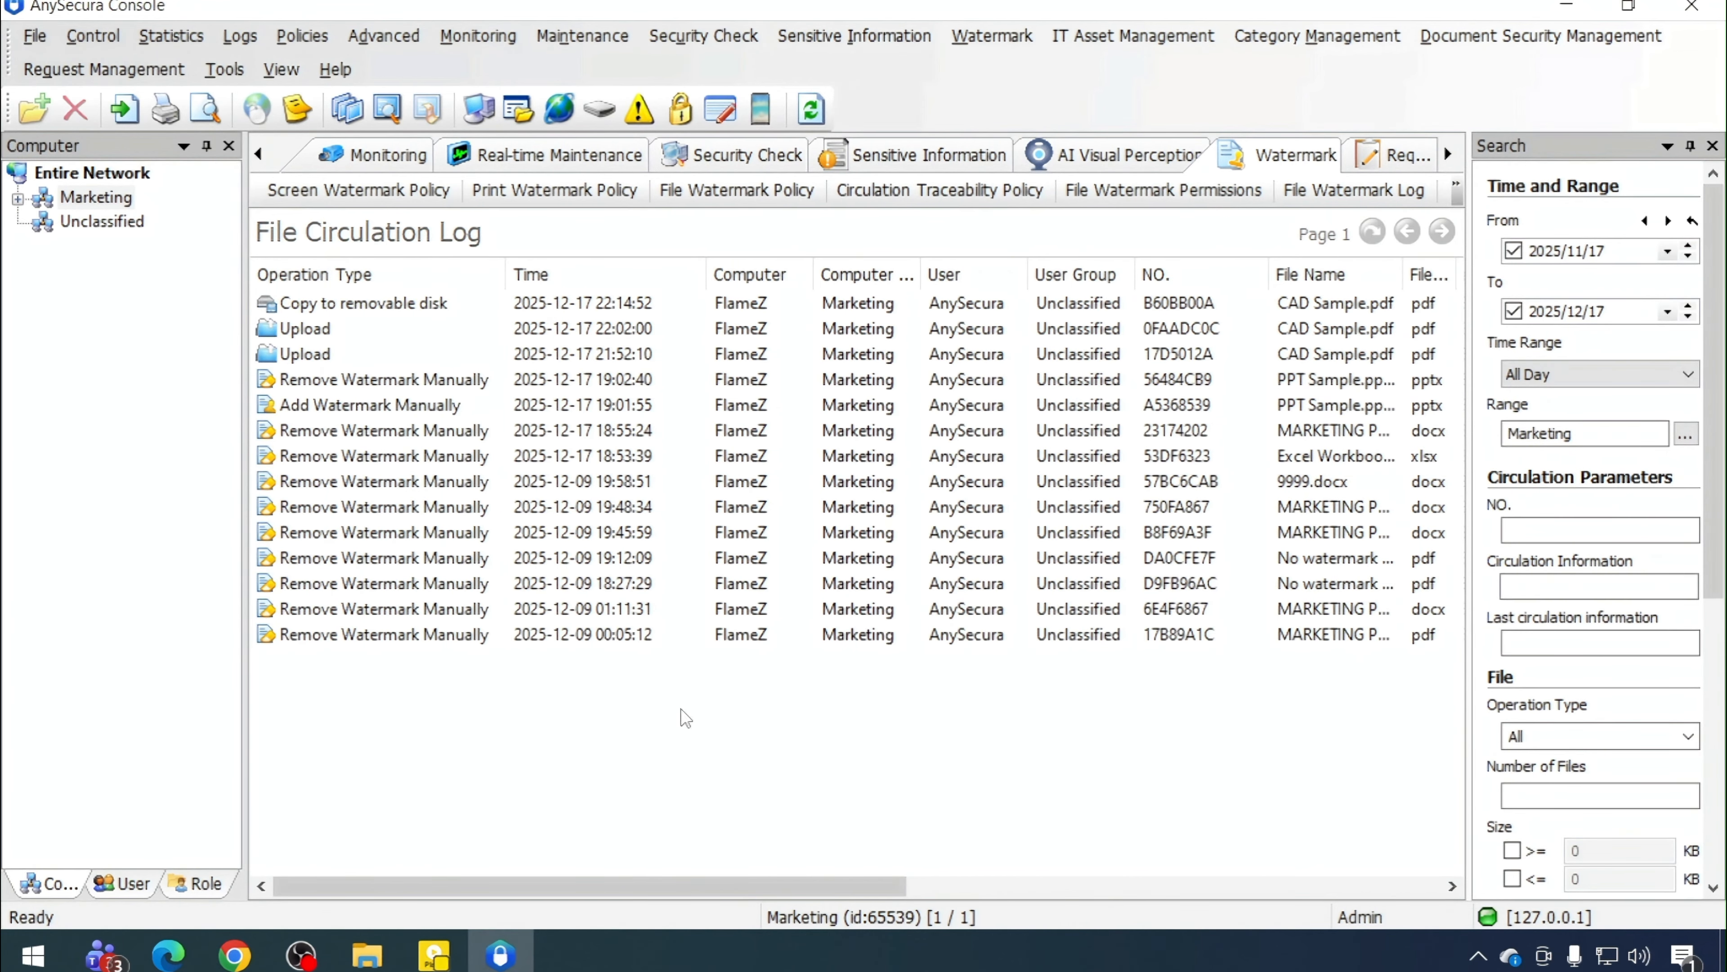
pyautogui.moveTo(680, 885); pyautogui.dragTo(1401, 927)
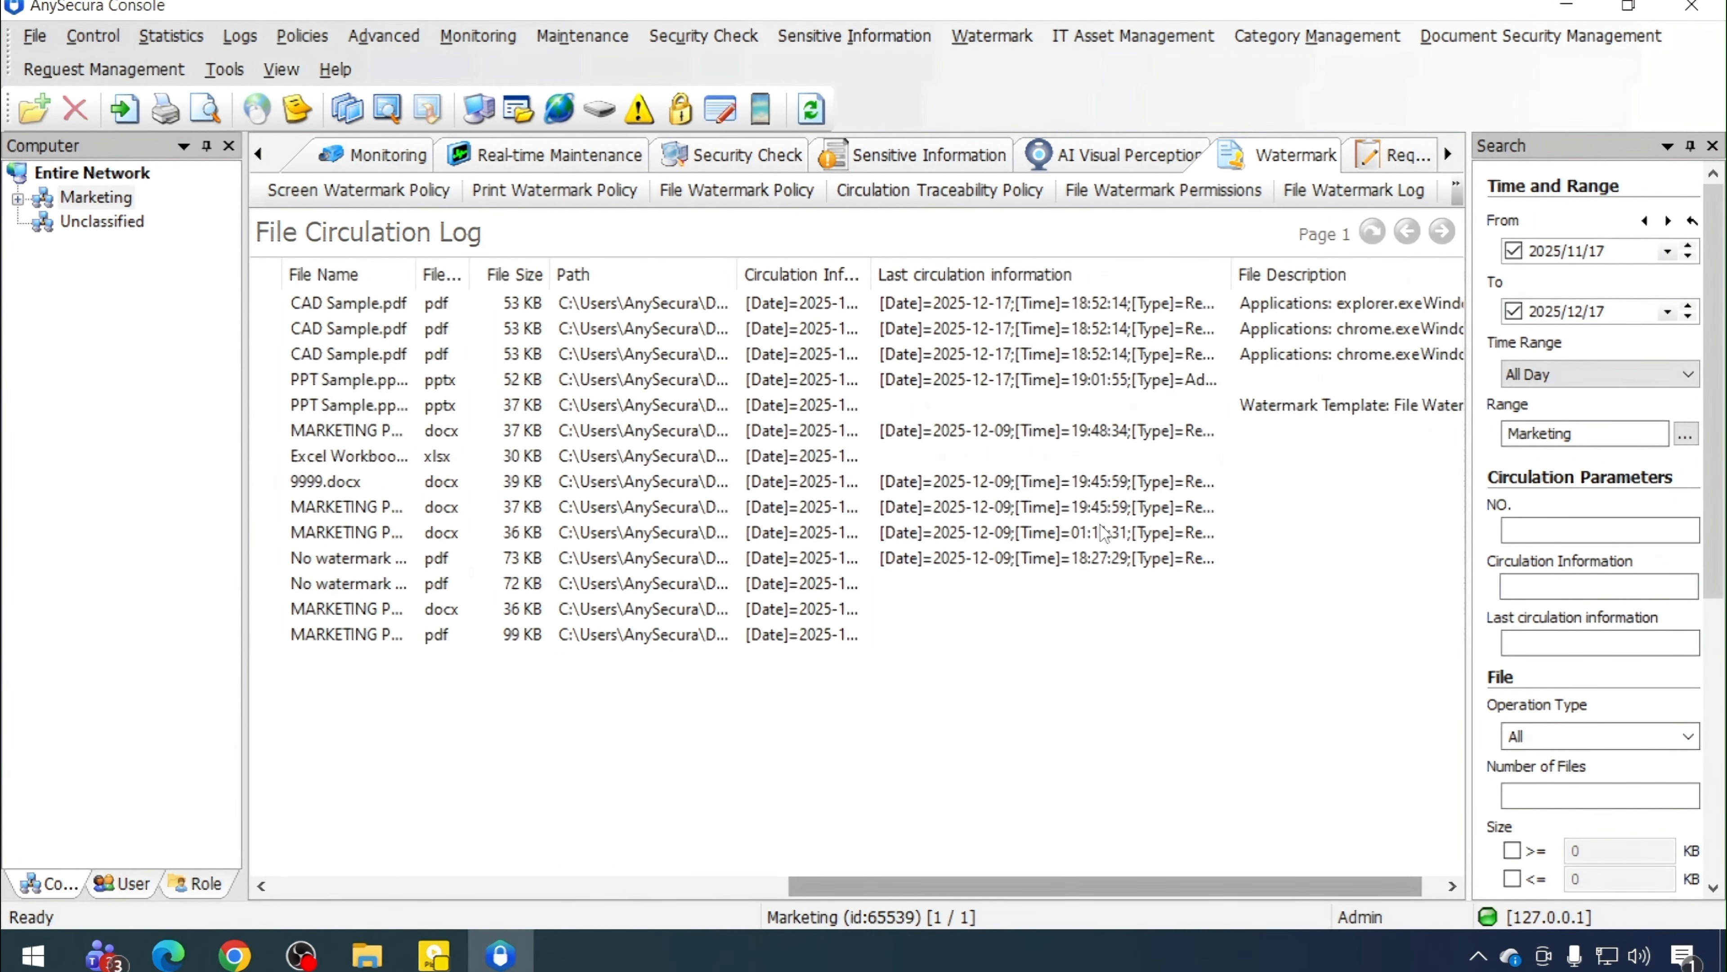
pyautogui.moveTo(871, 275); pyautogui.dragTo(904, 274)
# Open the properties of the Copy to removable disk CAD Sample.pdf circulation entry and examine its circulation information
pyautogui.click(949, 306)
pyautogui.rightClick(948, 310)
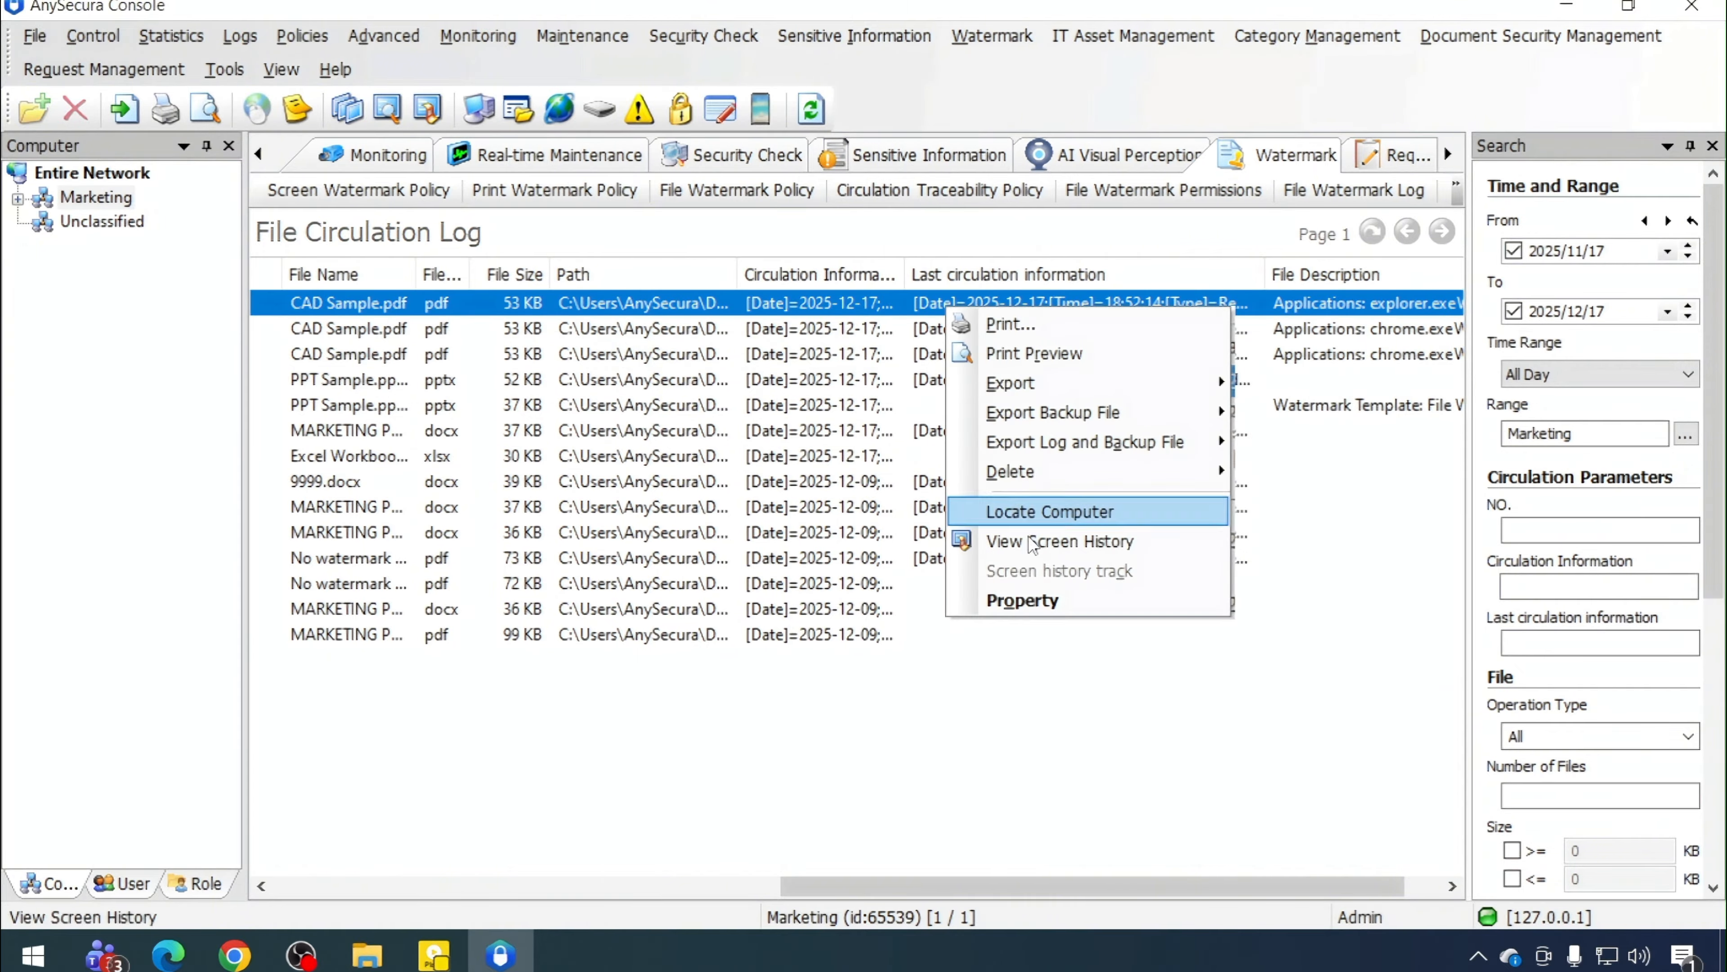
pyautogui.click(986, 599)
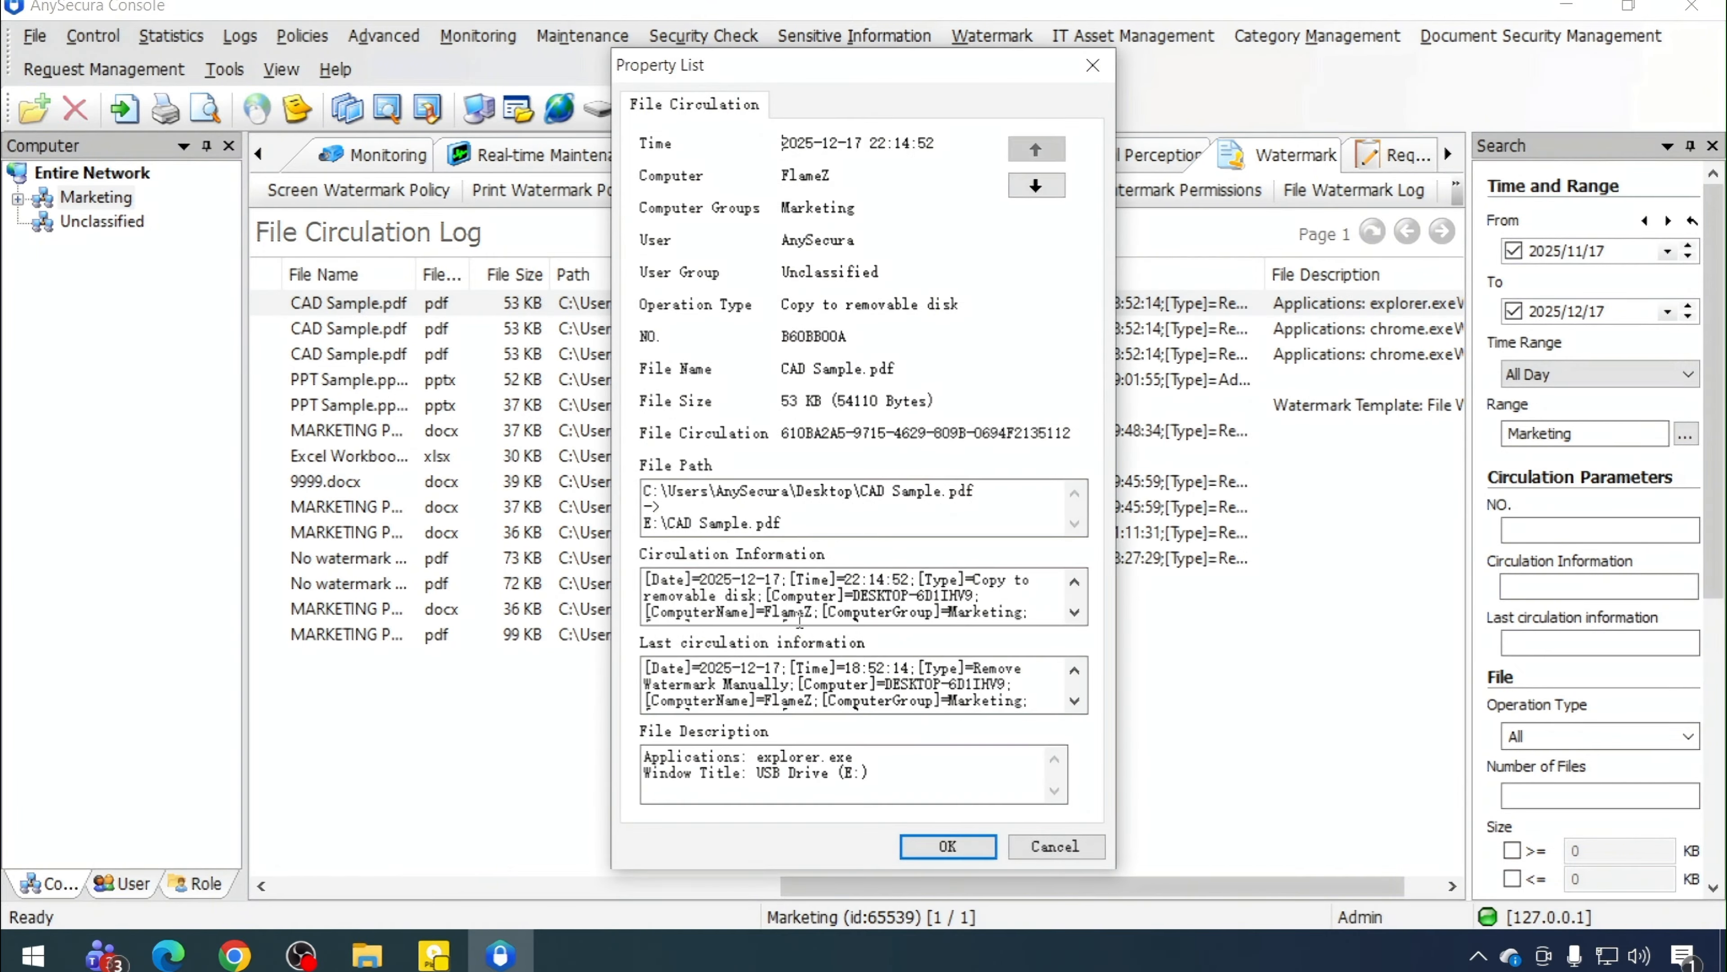
pyautogui.moveTo(647, 578); pyautogui.dragTo(968, 629)
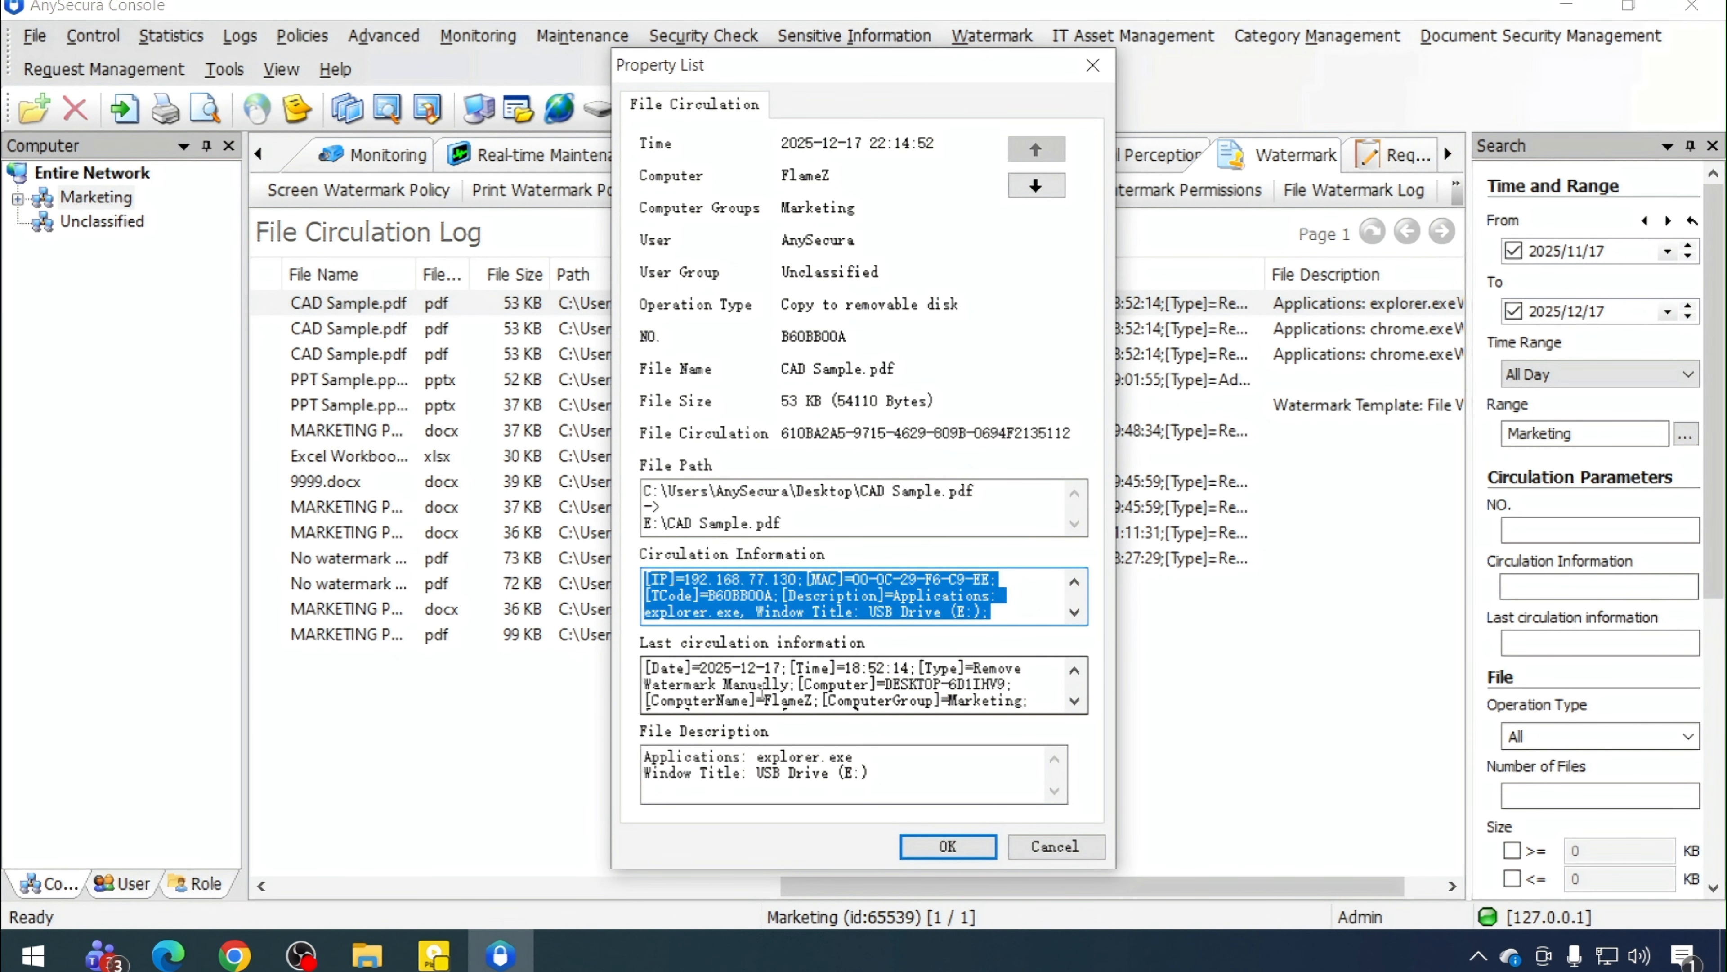
pyautogui.click(761, 693)
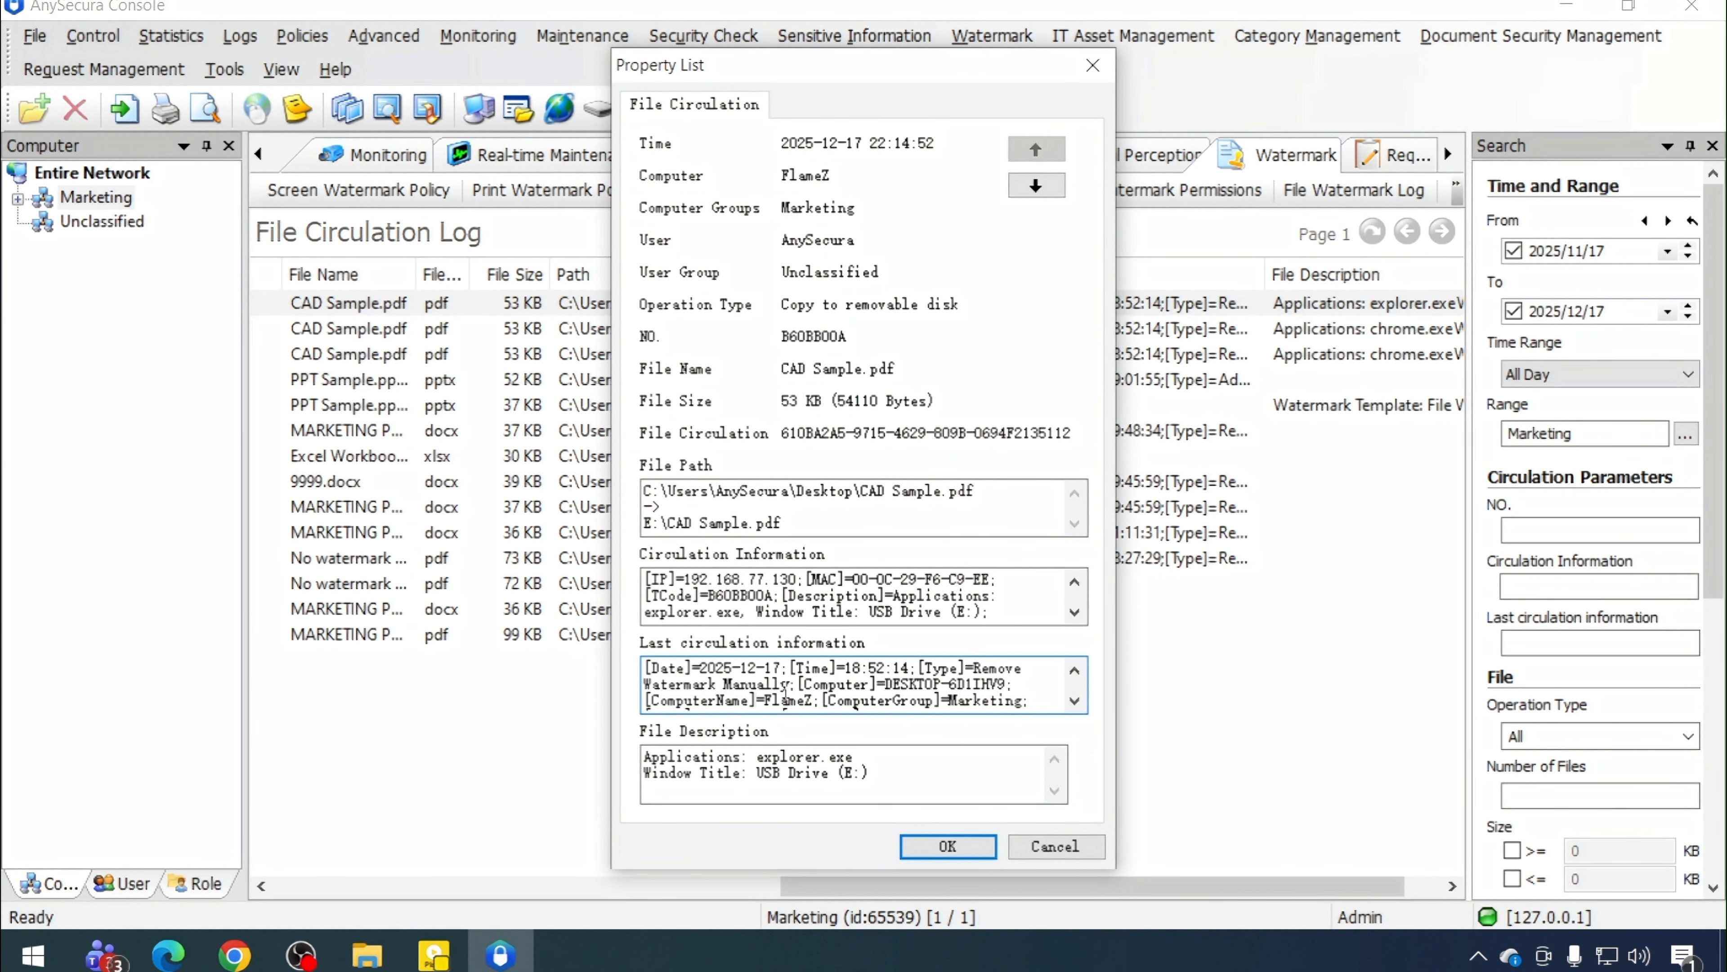
pyautogui.scroll(-1, 785, 694)
pyautogui.scroll(-1, 786, 694)
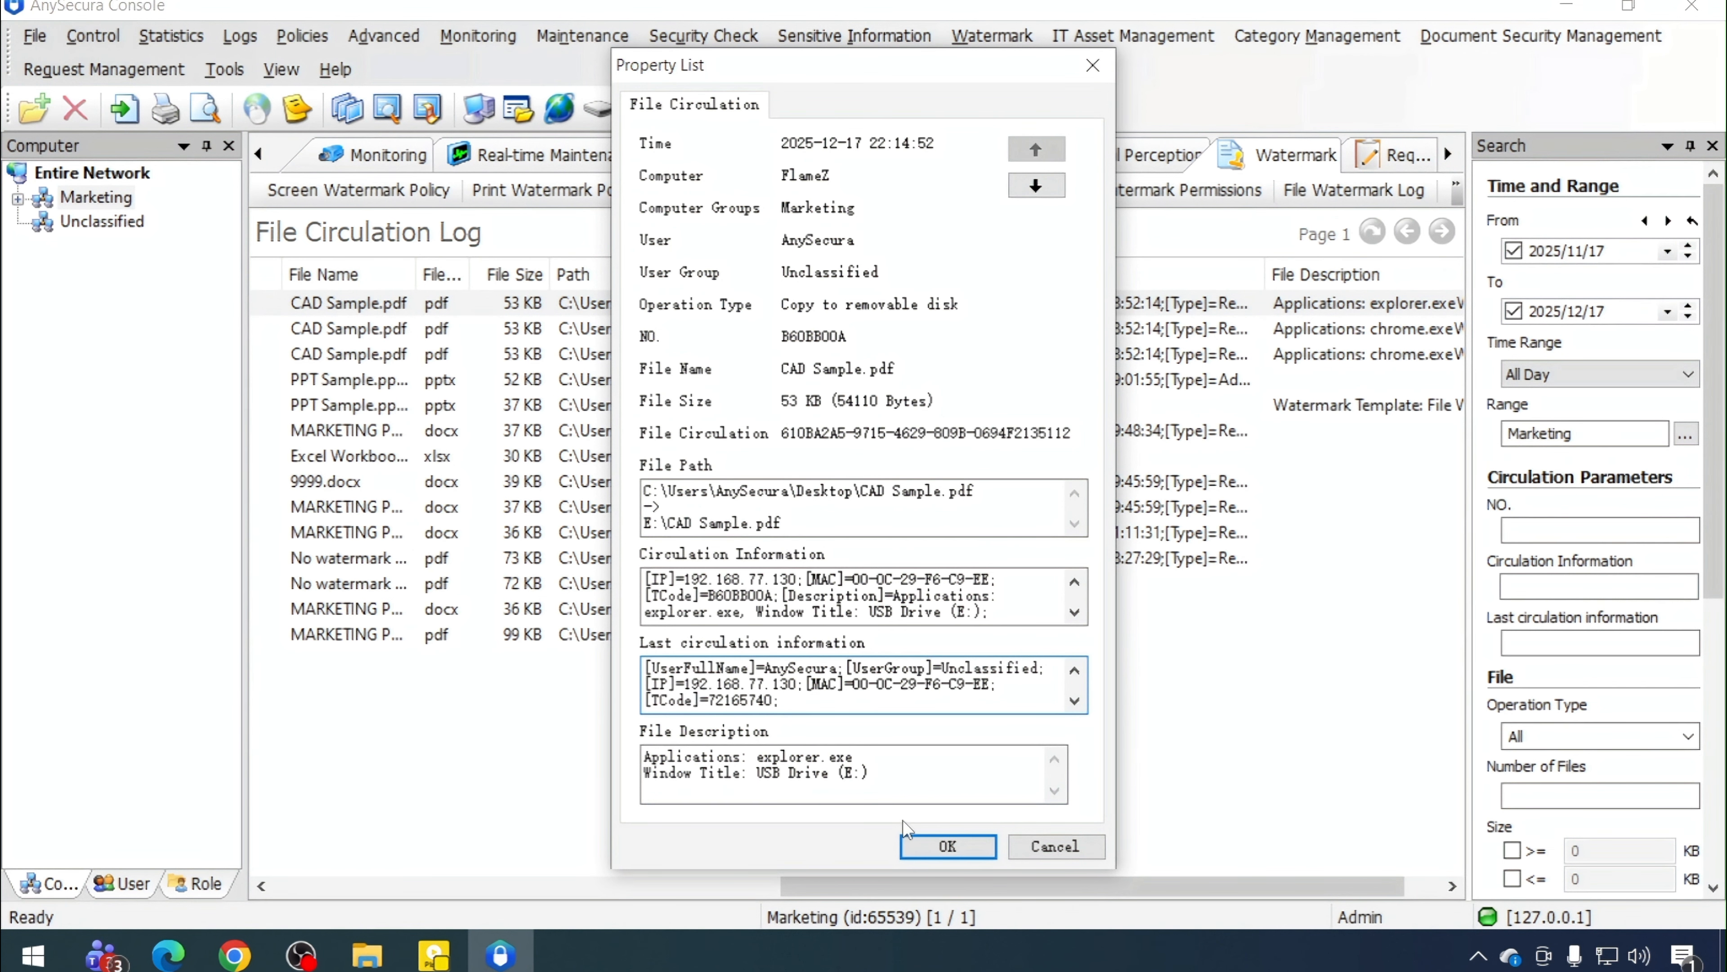
pyautogui.click(940, 849)
pyautogui.click(940, 825)
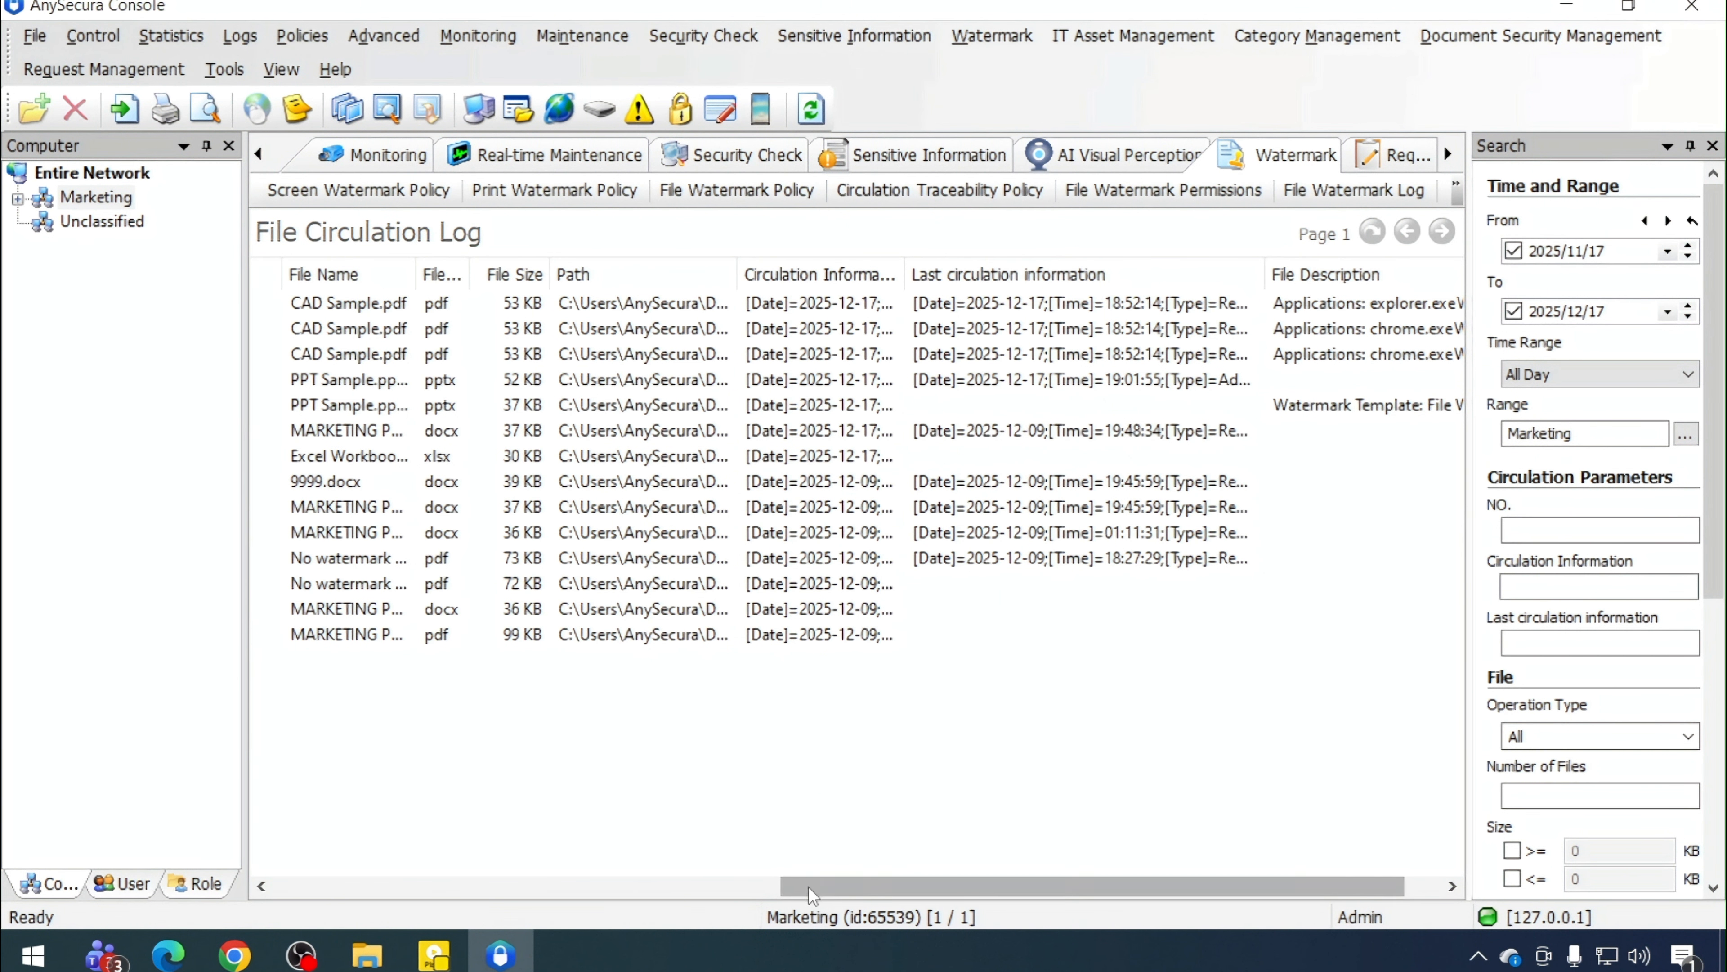
pyautogui.moveTo(793, 886); pyautogui.dragTo(239, 826)
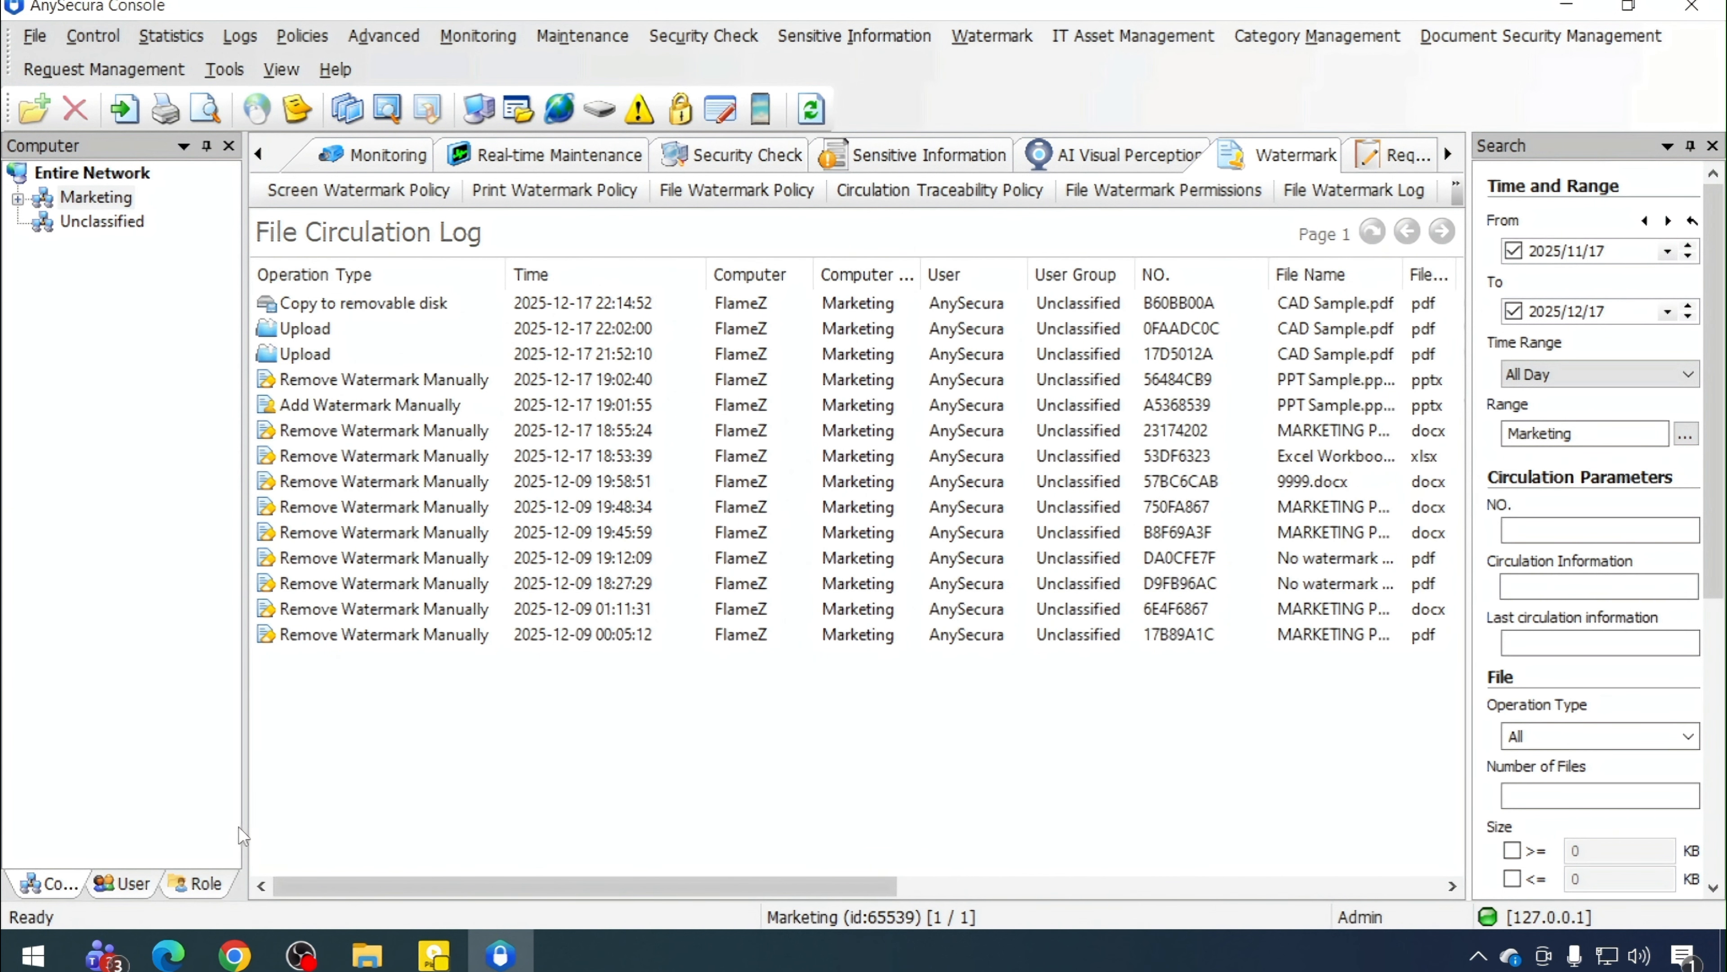